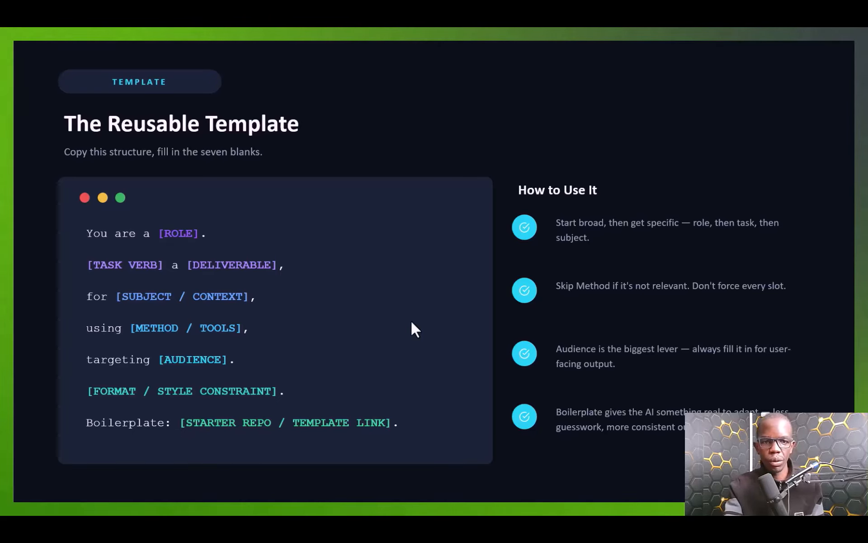
Step: Step back, then forward to the 'Where to Find These Links' slide and end the slide show
key(Left)
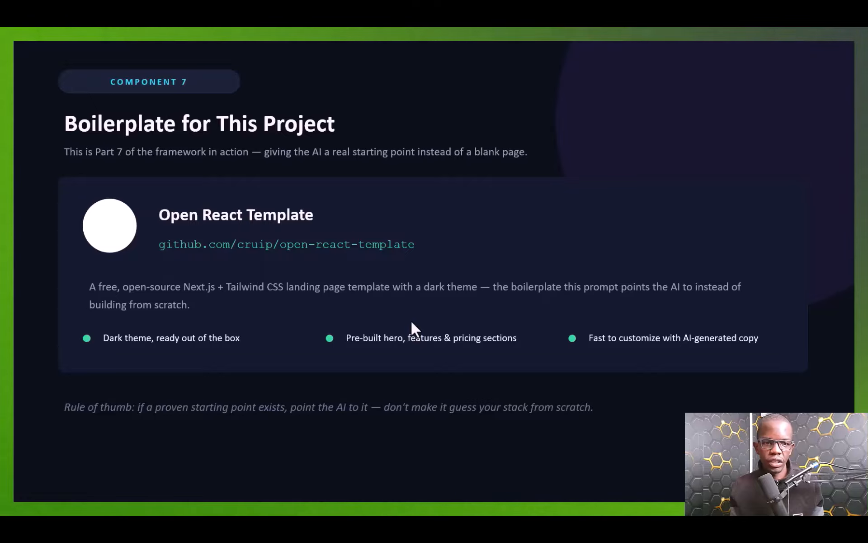
key(Right)
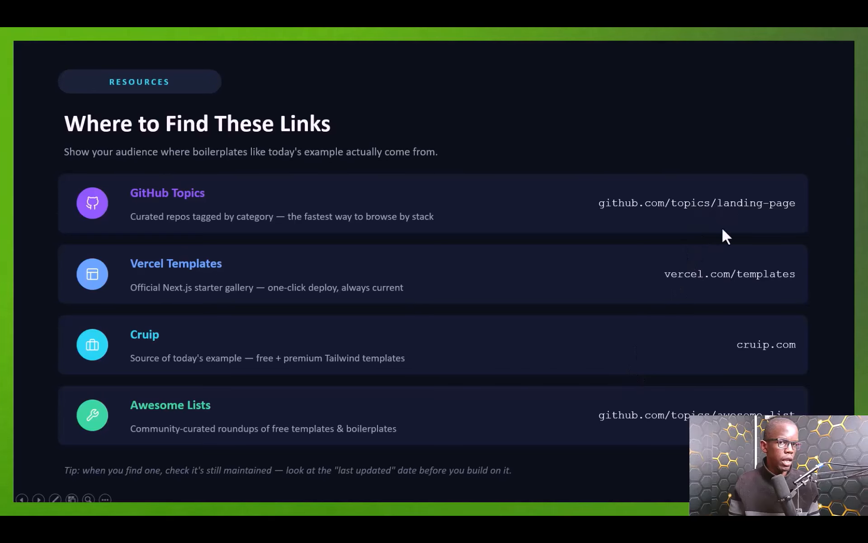
key(Escape)
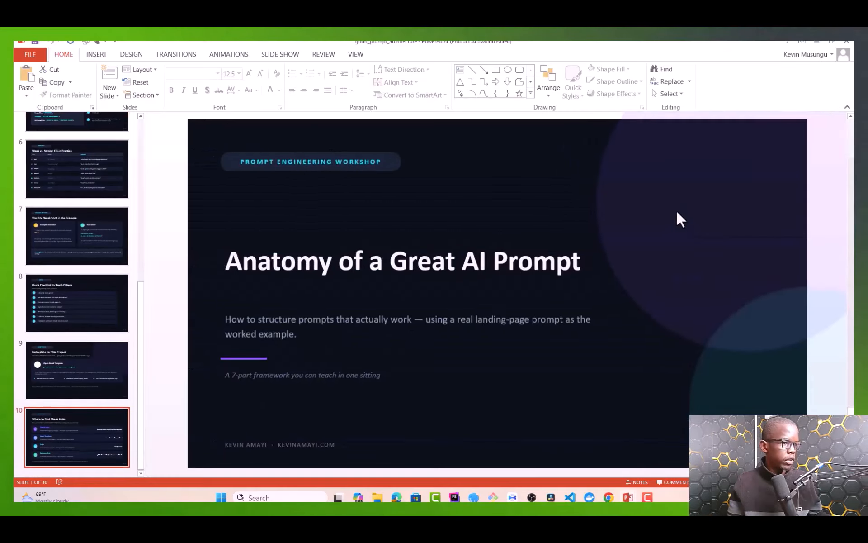
Step: In Chrome, replace the open-react-template repository path with topics/landing-pages
click(609, 497)
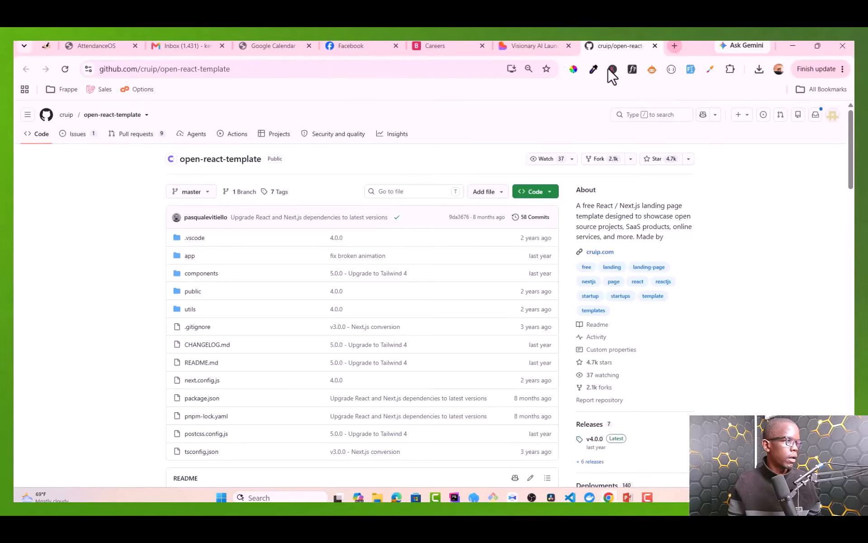
drag(139, 69, 425, 87)
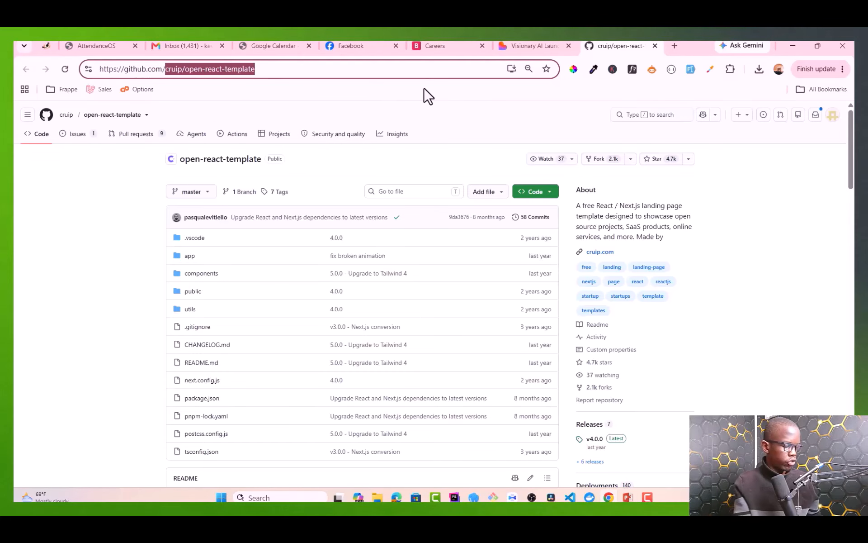
text(topics/)
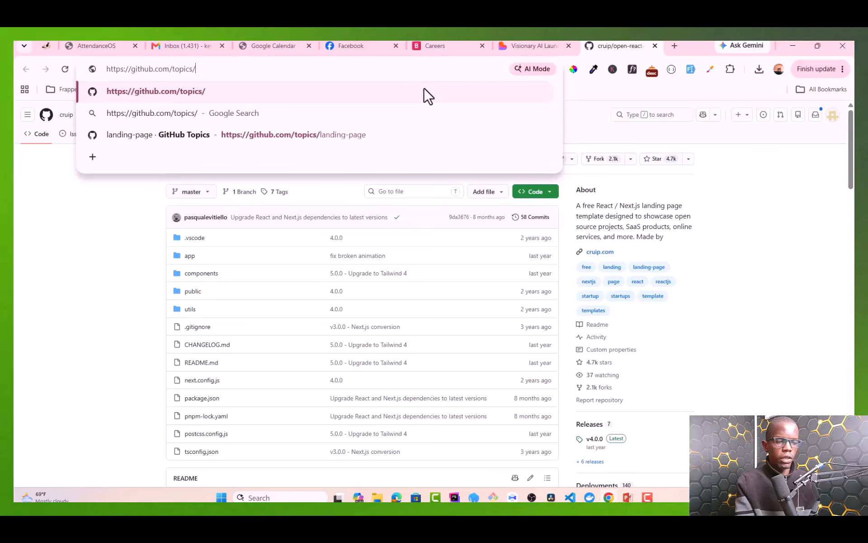
text(landing-pages)
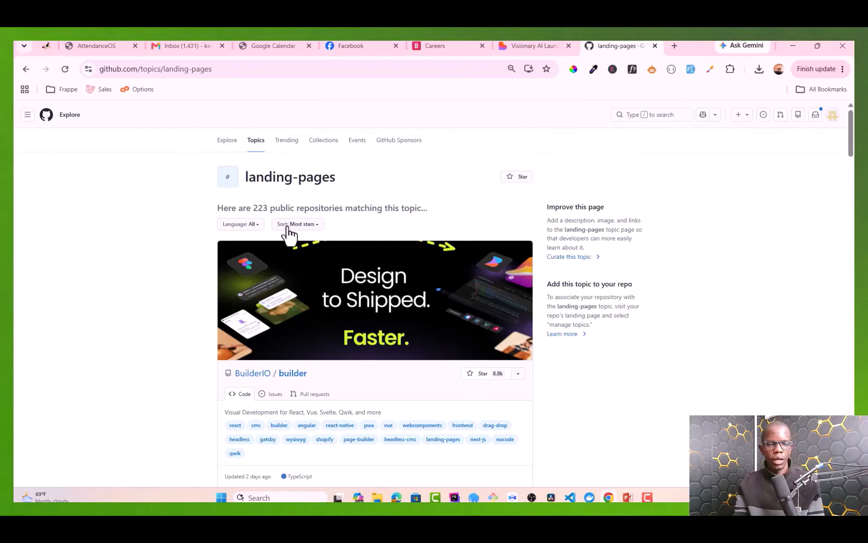
Step: Scroll the landing-pages topic list and open the ant-design-landing repository
scroll(368, 224, down, 1)
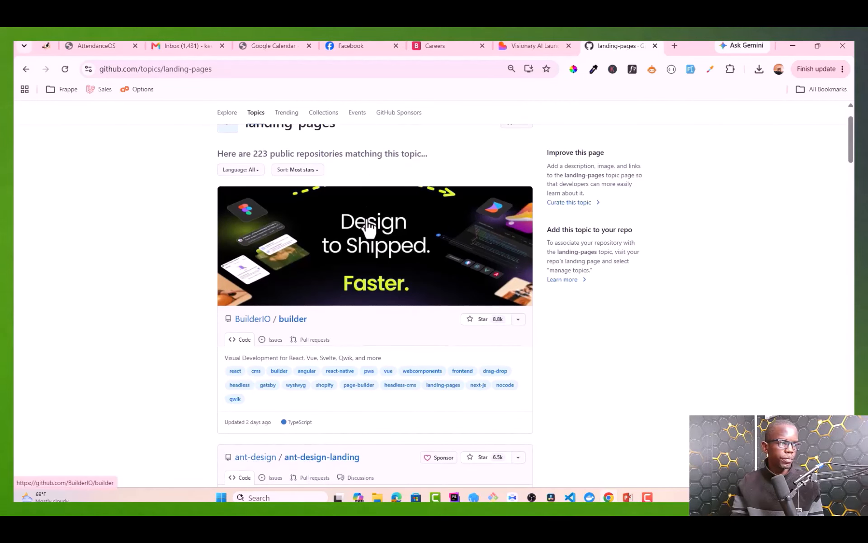
scroll(367, 224, up, 1)
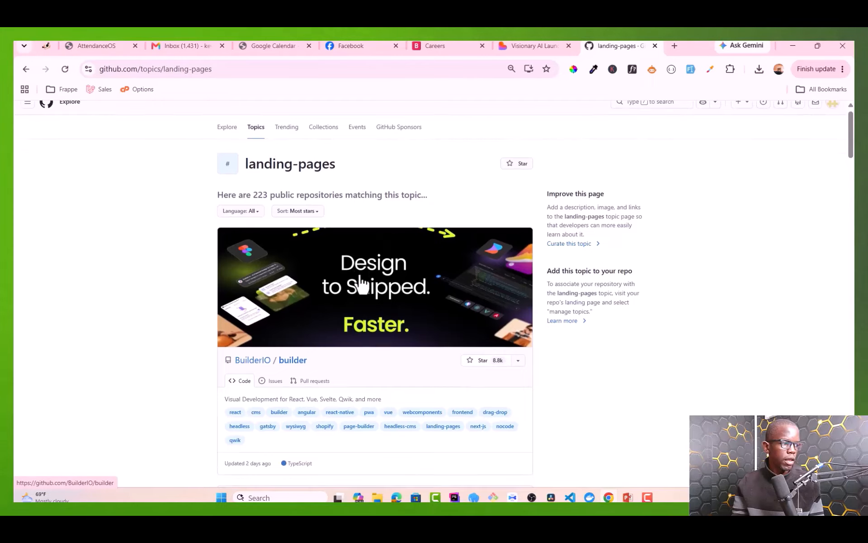
scroll(361, 285, down, 2)
scroll(365, 277, up, 2)
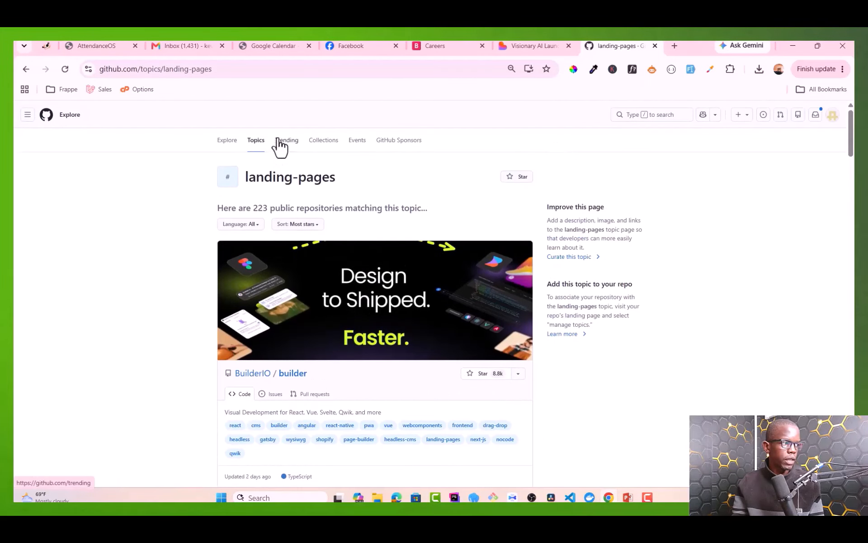
scroll(301, 247, down, 9)
scroll(300, 247, up, 10)
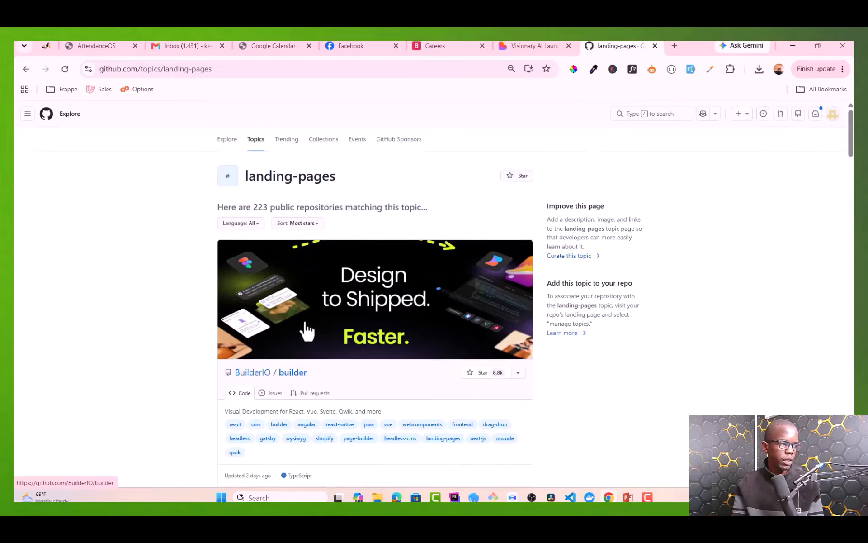
scroll(301, 323, down, 2)
scroll(289, 285, up, 2)
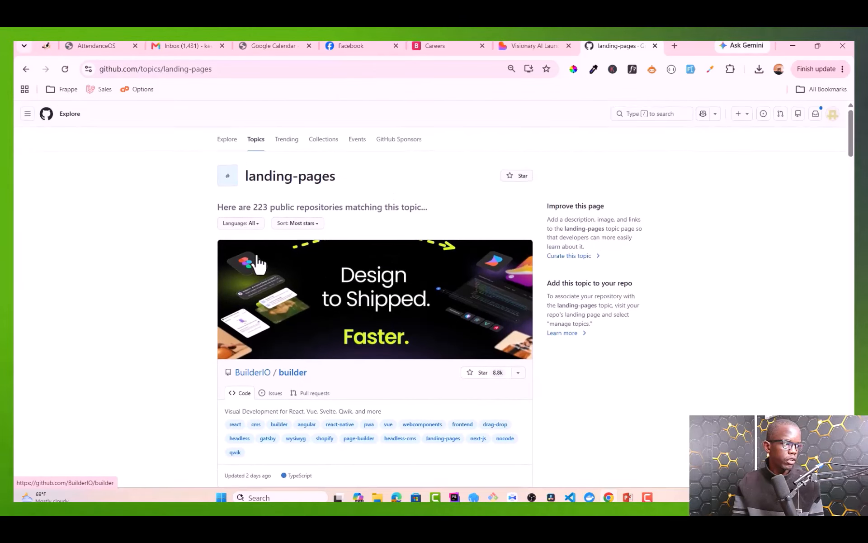
scroll(257, 260, down, 4)
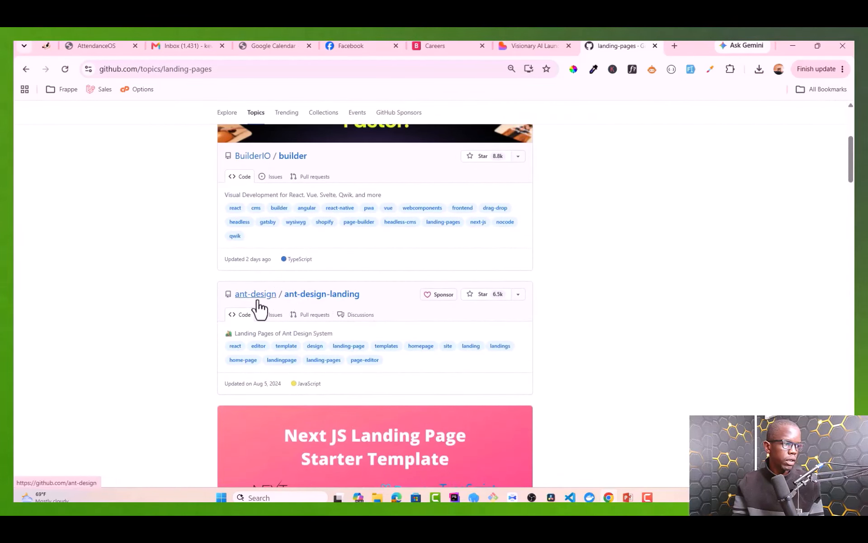
click(339, 297)
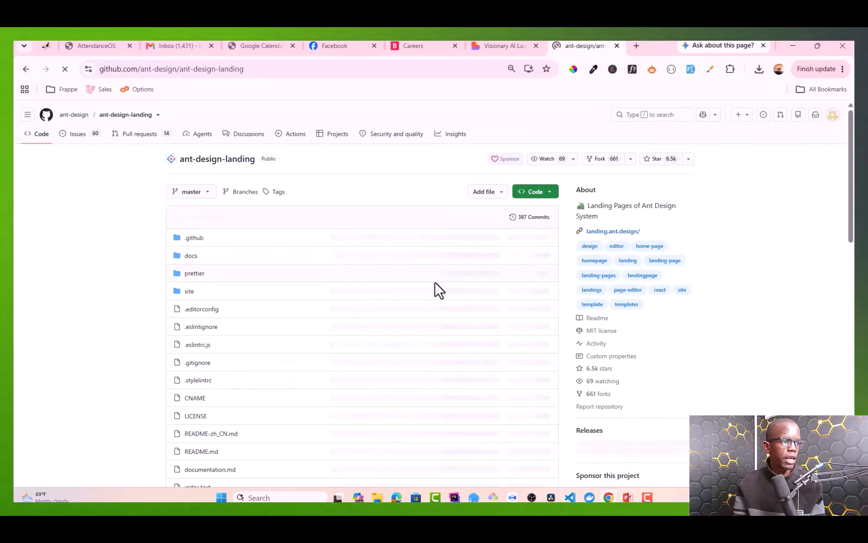
Step: Open landing.ant.design, the homepage linked from the ant-design-landing repository
scroll(273, 263, down, 2)
scroll(274, 263, up, 2)
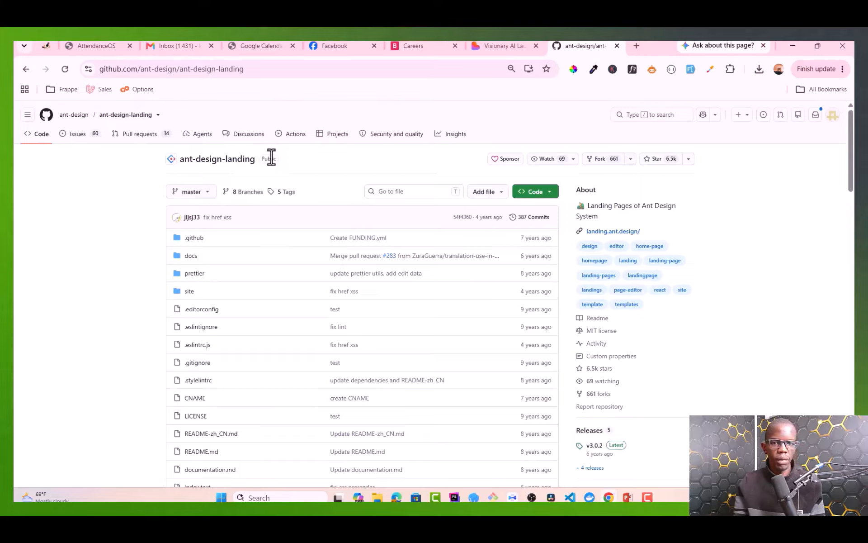
click(259, 69)
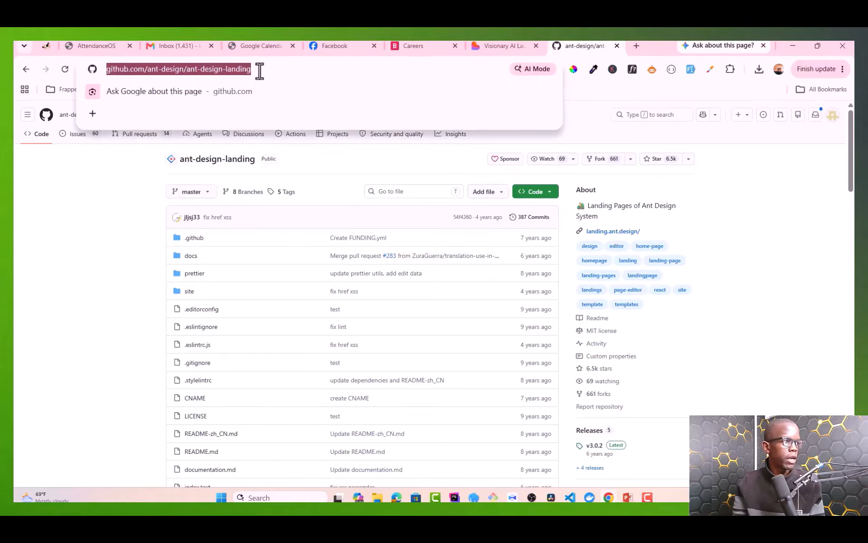
click(151, 194)
scroll(251, 219, down, 8)
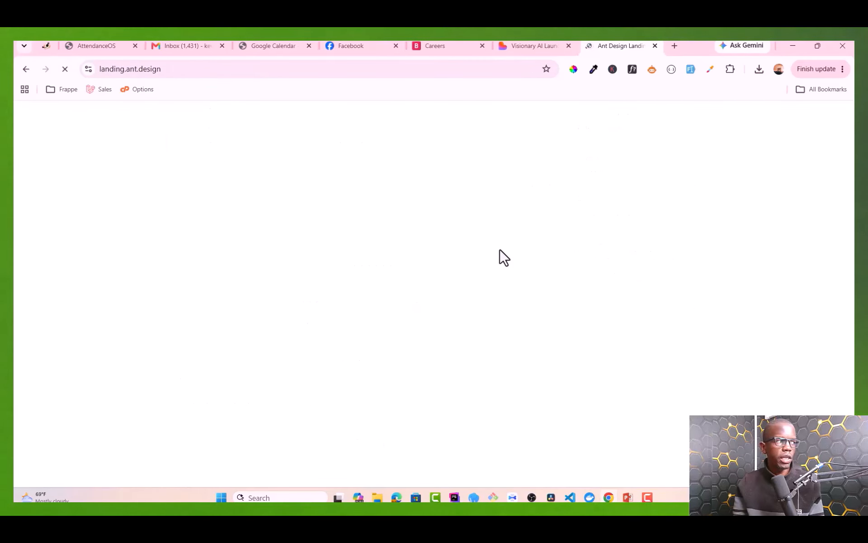
Step: Scroll down to Ant Design Landing's Templates gallery, then back up to the blue banner
scroll(482, 237, down, 2)
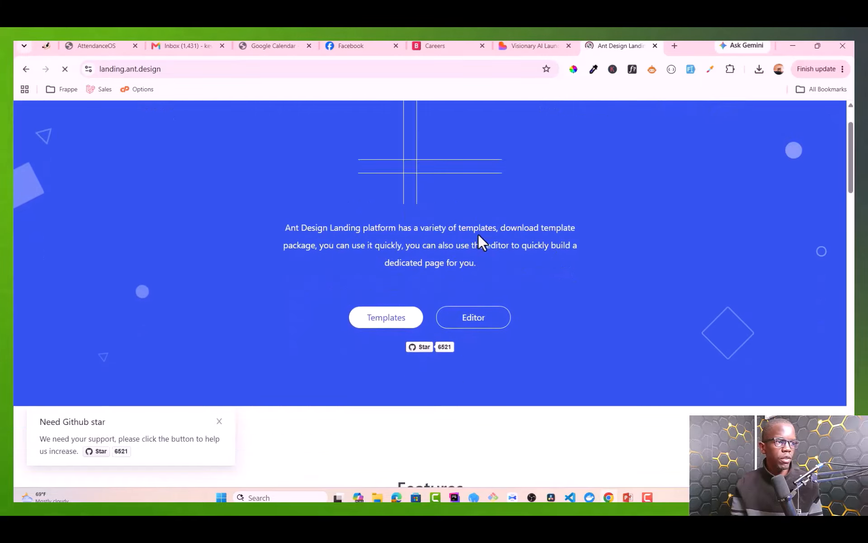
scroll(479, 237, down, 14)
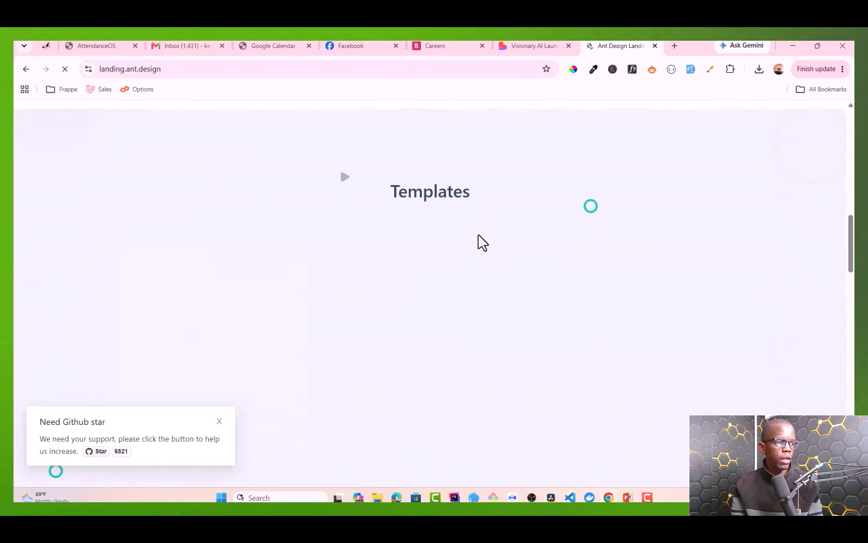
scroll(482, 243, down, 12)
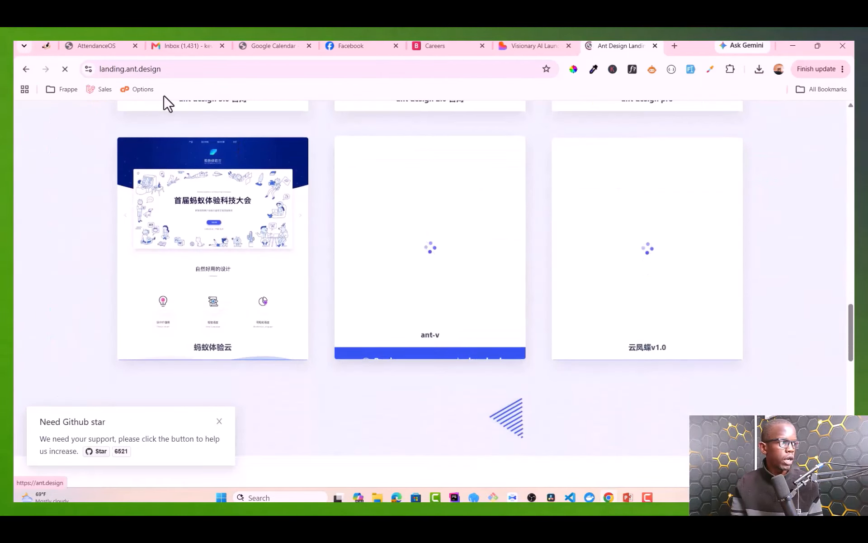
click(182, 69)
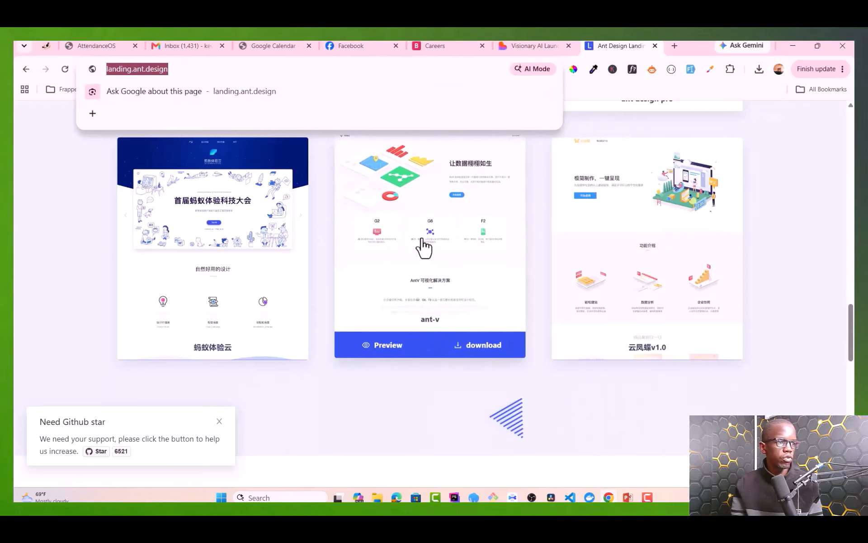
scroll(423, 248, up, 20)
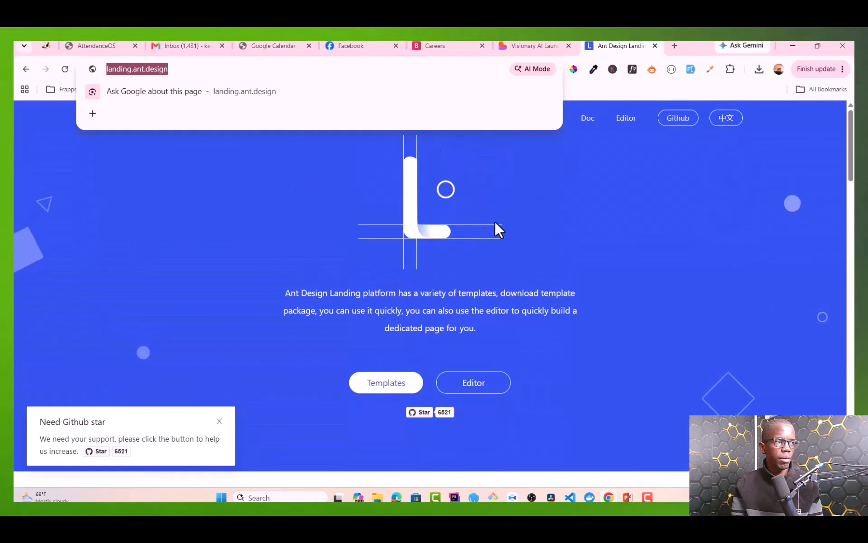
click(495, 220)
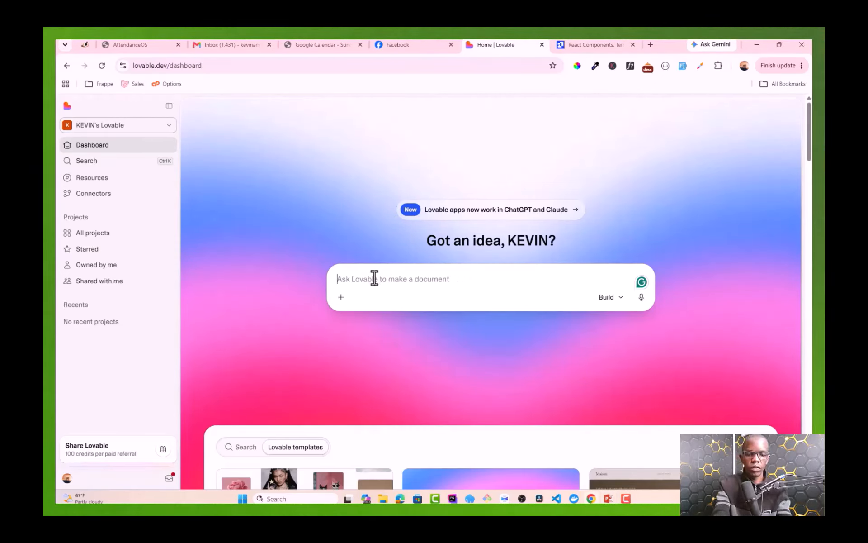
Step: Paste the dark AI-agency brief and the cruip boilerplate line into the Lovable prompt, removing attached images
key(ctrl+v)
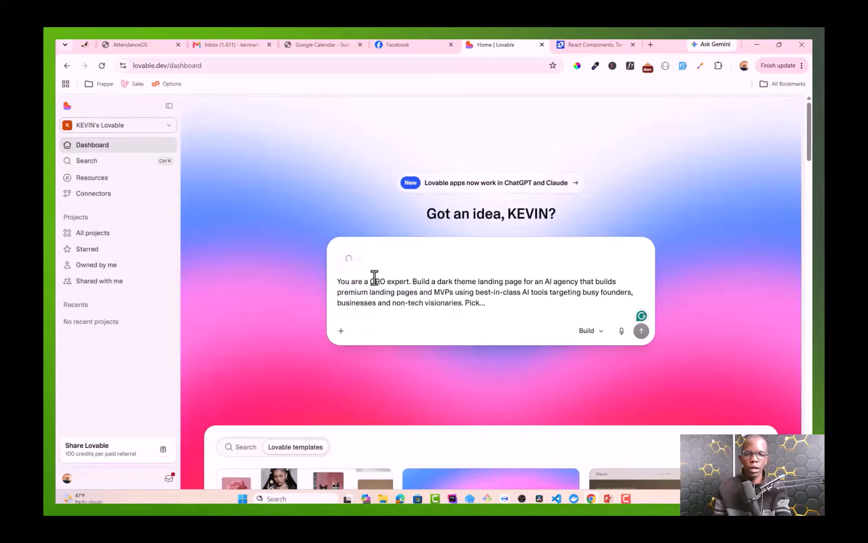
mouse_move(356, 252)
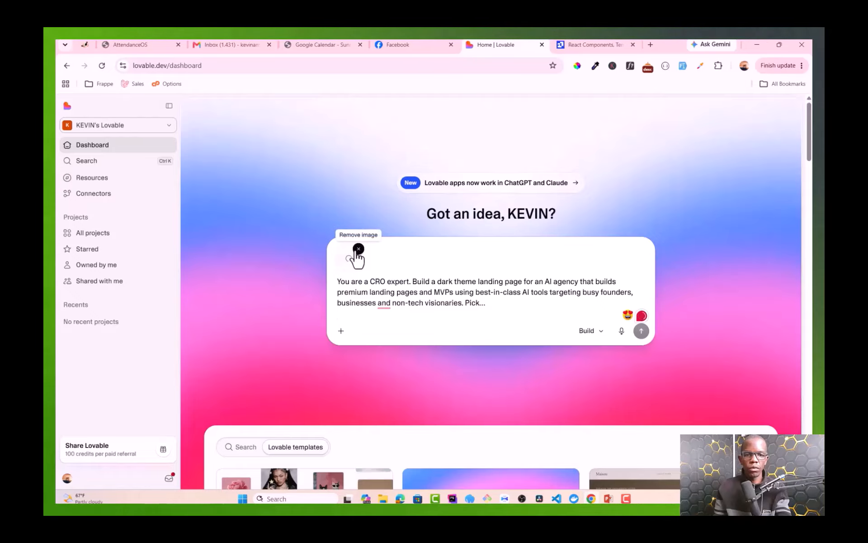
click(357, 249)
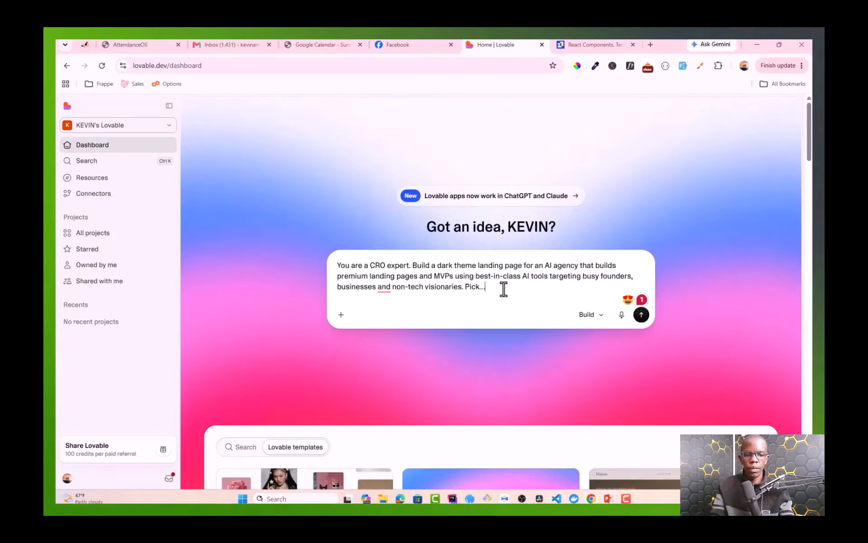
text(Boilerplate: github.com/cruip/open-react-template — use this as the main boilerplate for the design.)
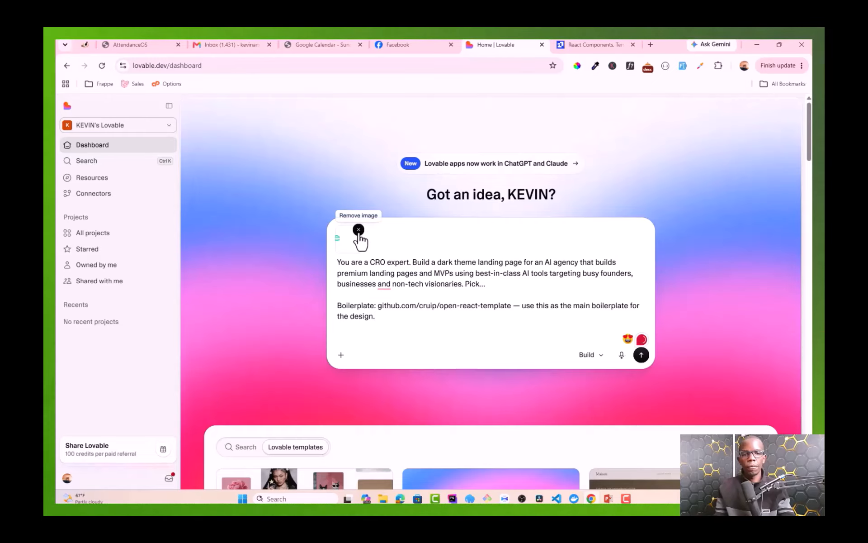
click(358, 234)
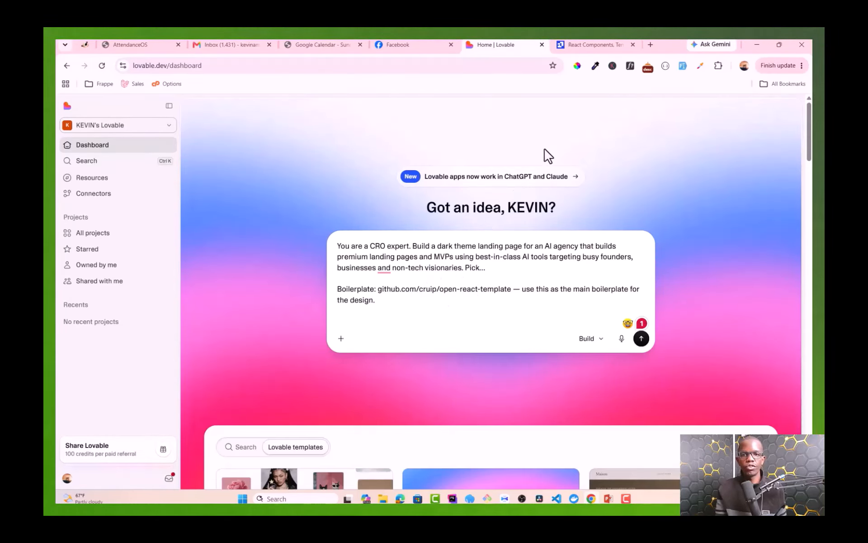
click(587, 45)
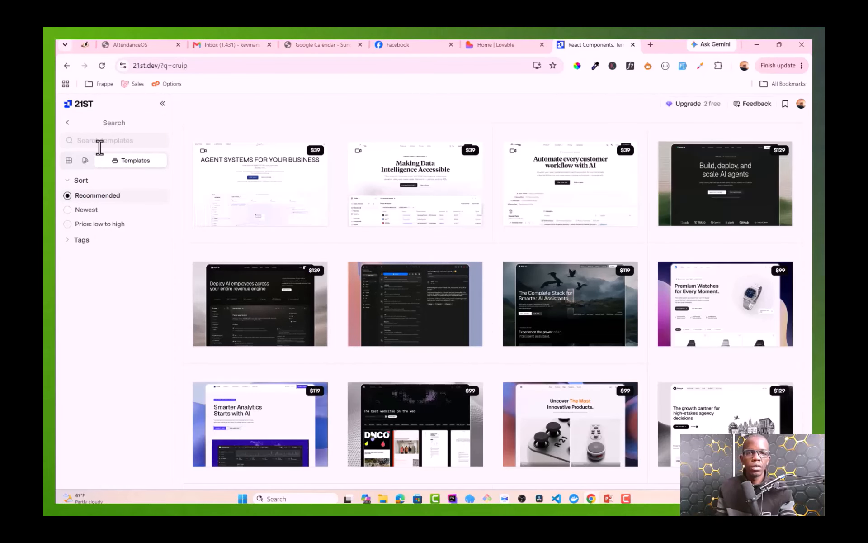
Step: Search 21st.dev templates for 'crui' and open the Open React Template's live demo in a new tab
click(498, 44)
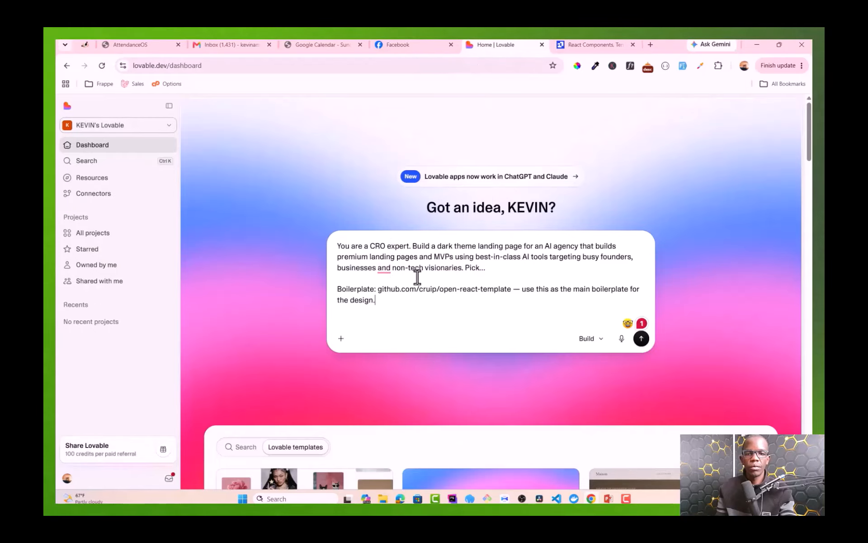
click(597, 44)
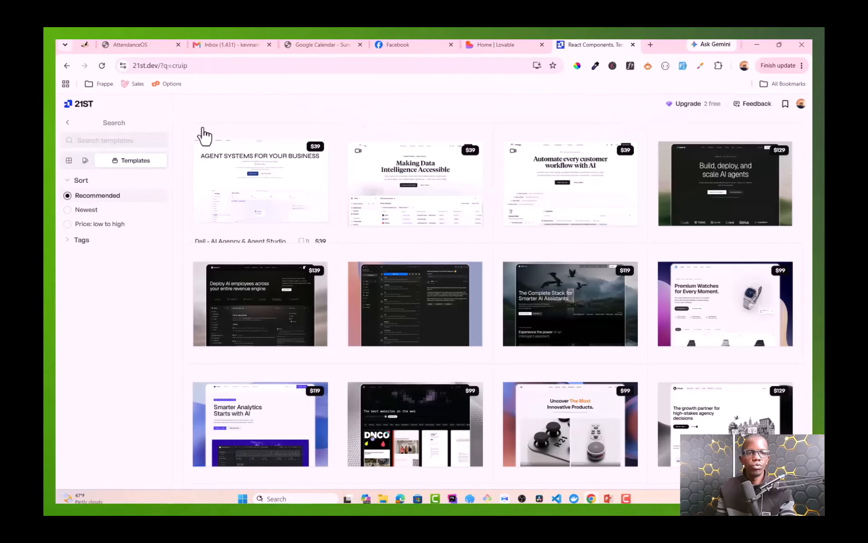
click(128, 143)
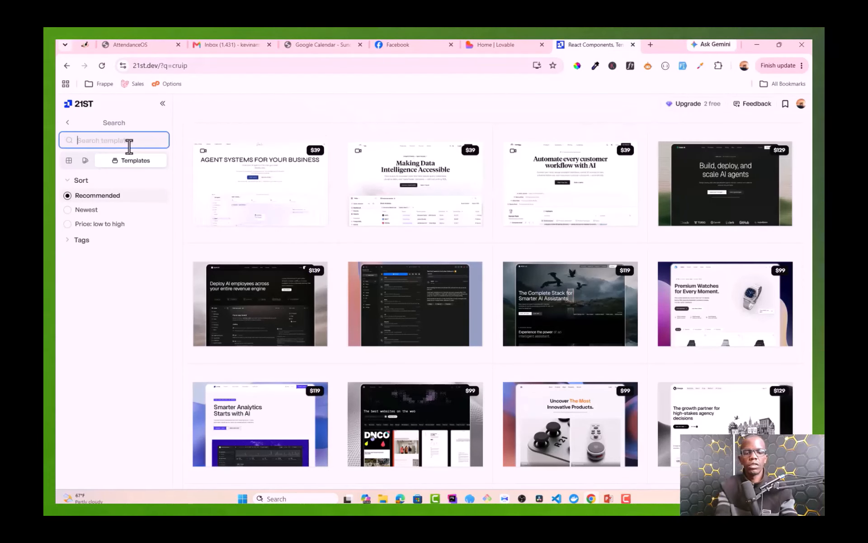
text(cruip)
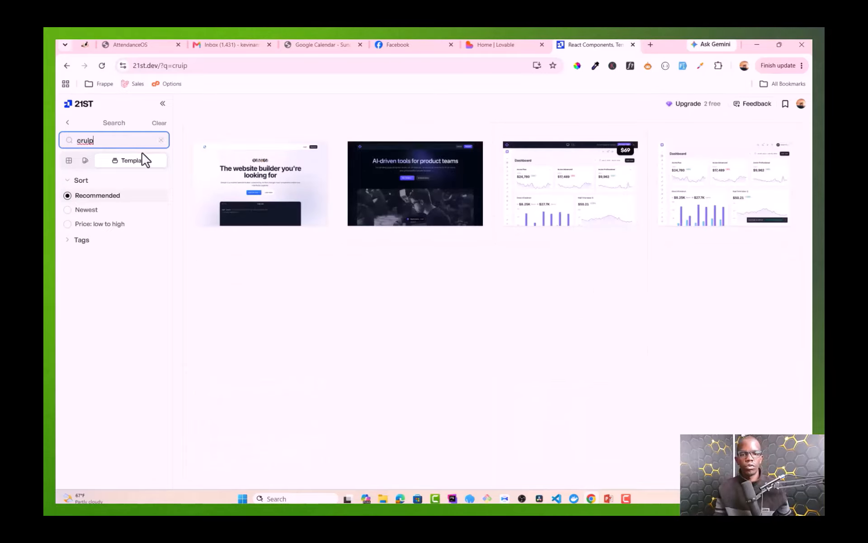
click(409, 190)
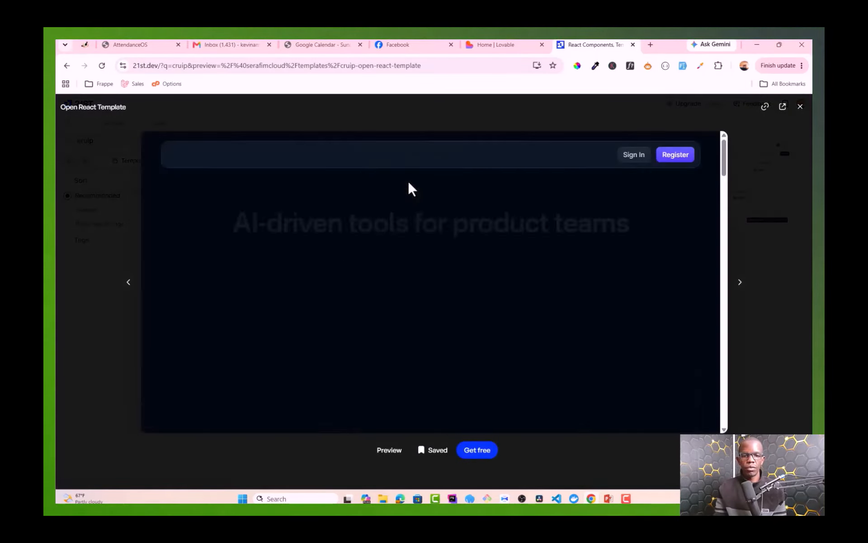
scroll(425, 322, down, 3)
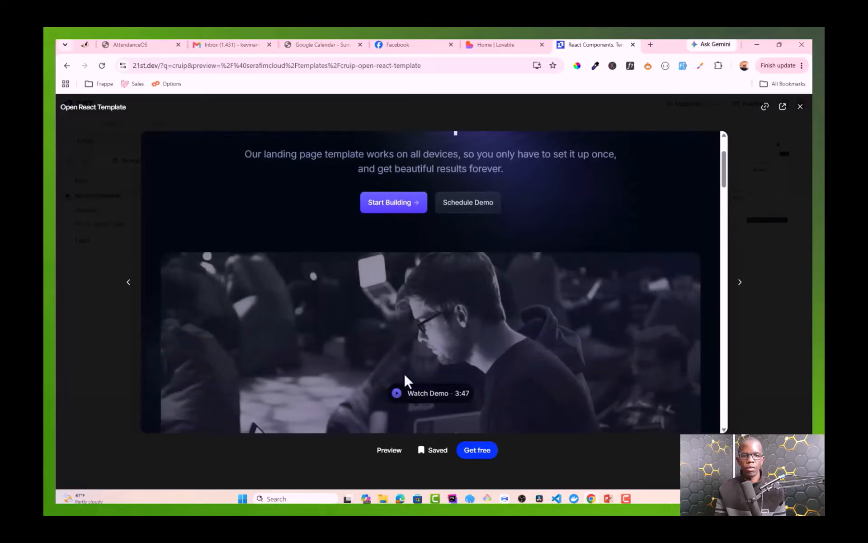
click(390, 451)
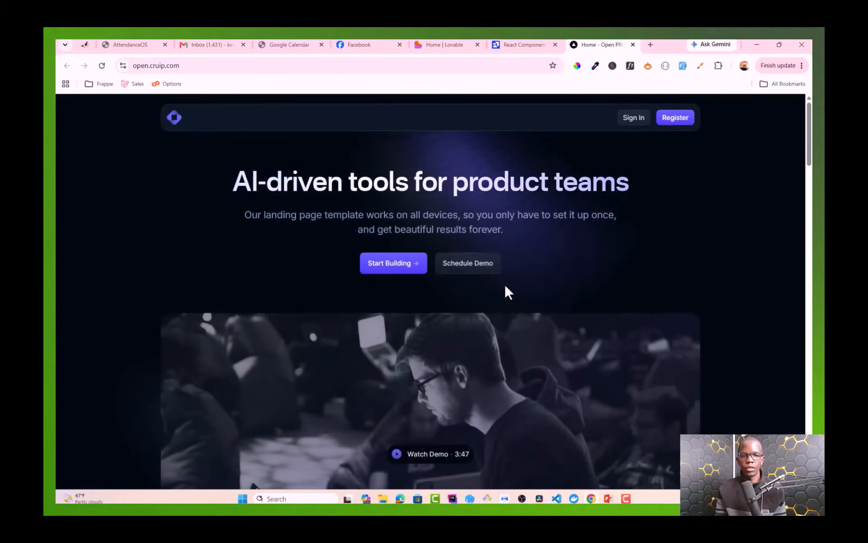
Step: Scroll through the open.cruip.com demo, then go back to the 21st.dev preview
scroll(505, 289, down, 15)
scroll(511, 283, down, 8)
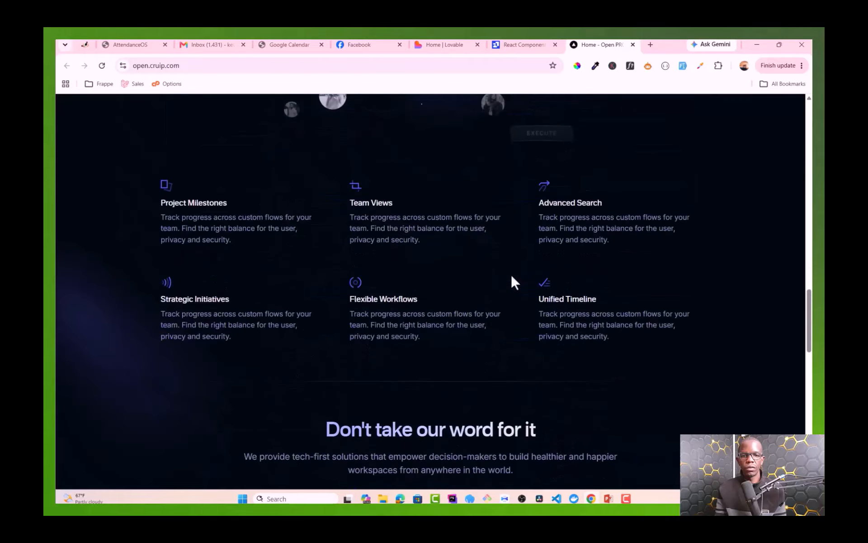
scroll(511, 283, up, 15)
click(518, 43)
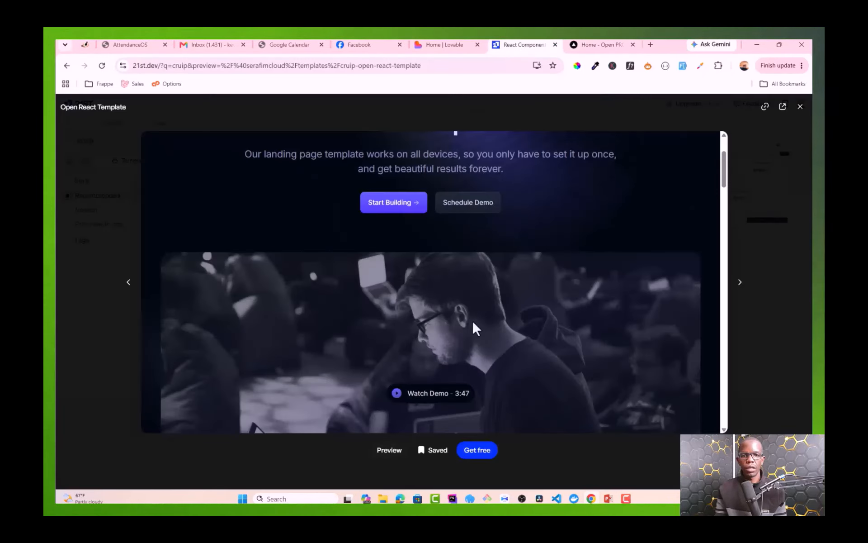
Step: Open the cruip/open-react-template GitHub repo via Get free and select its web address
scroll(469, 305, down, 3)
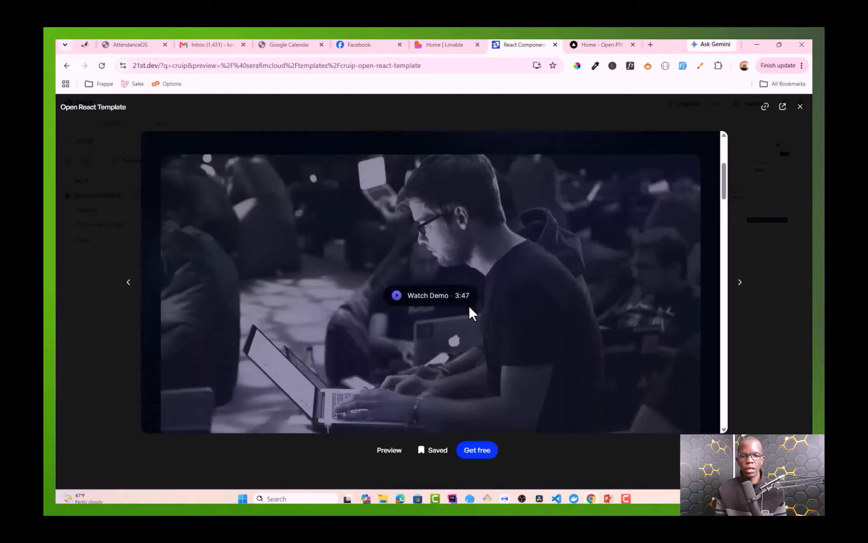
click(478, 449)
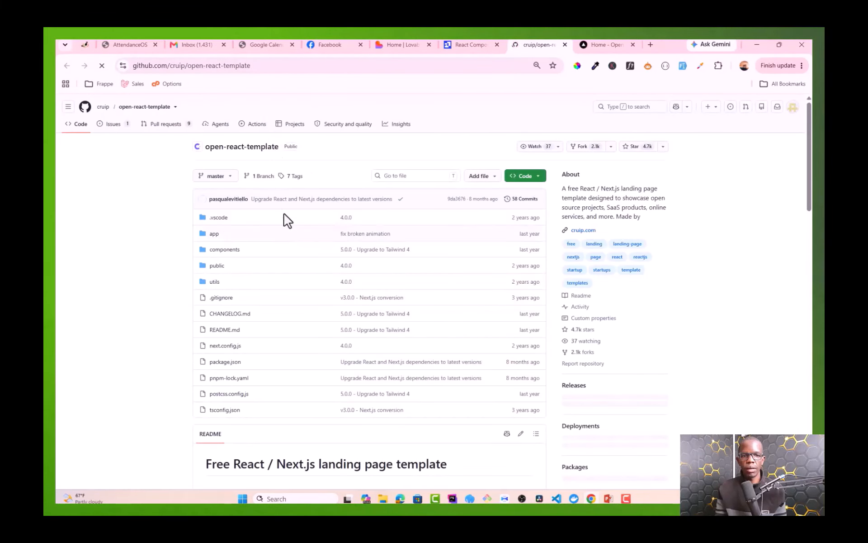
scroll(286, 211, down, 8)
scroll(287, 208, down, 5)
scroll(286, 203, up, 15)
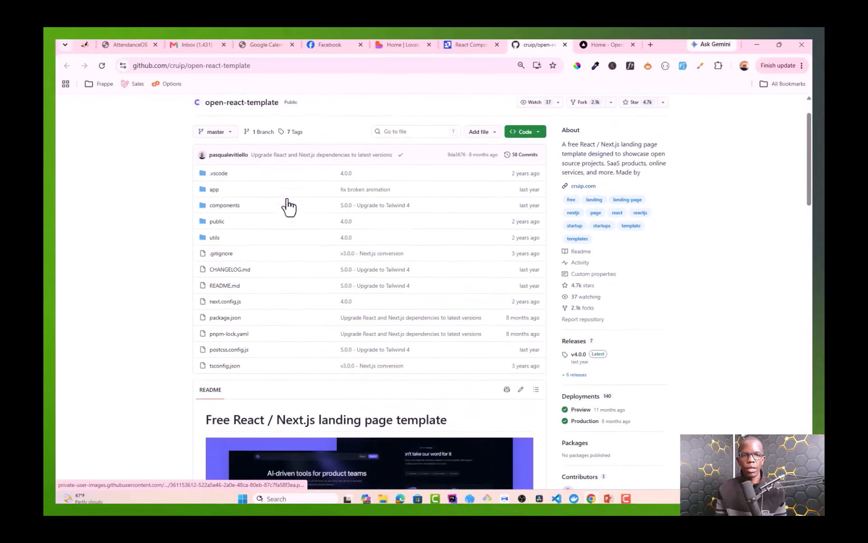
click(257, 66)
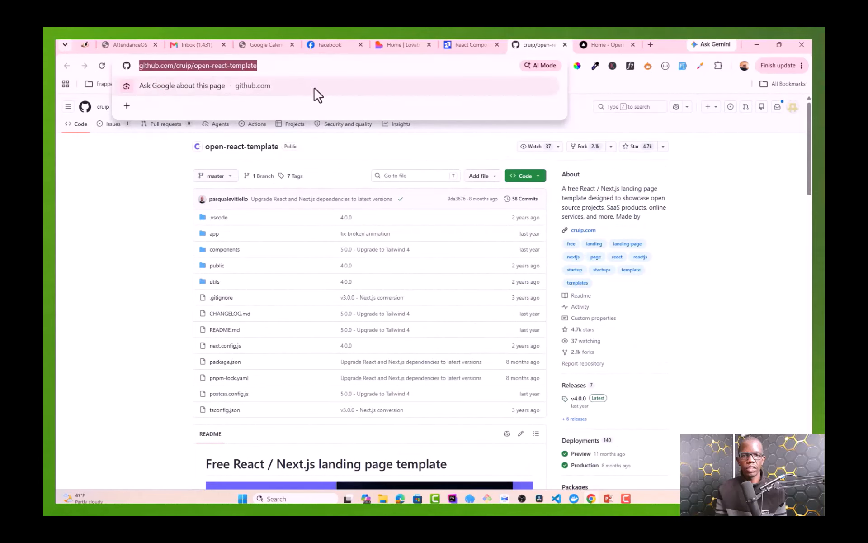
click(468, 45)
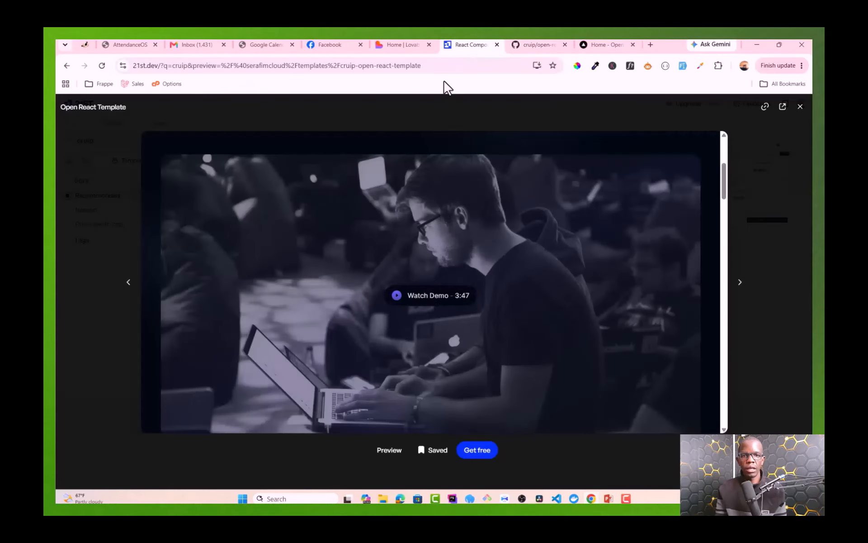
Step: Submit the drafted Launchframe landing-page prompt in Lovable to generate the project
click(397, 45)
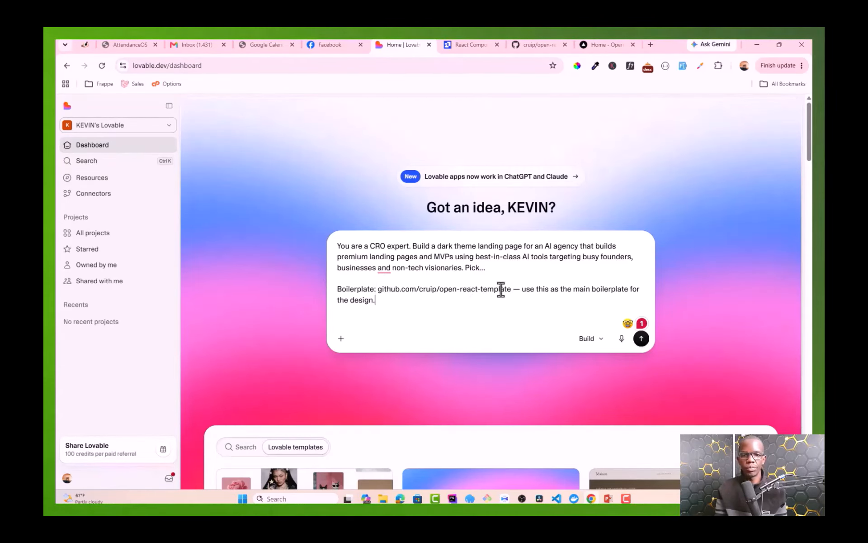
click(641, 338)
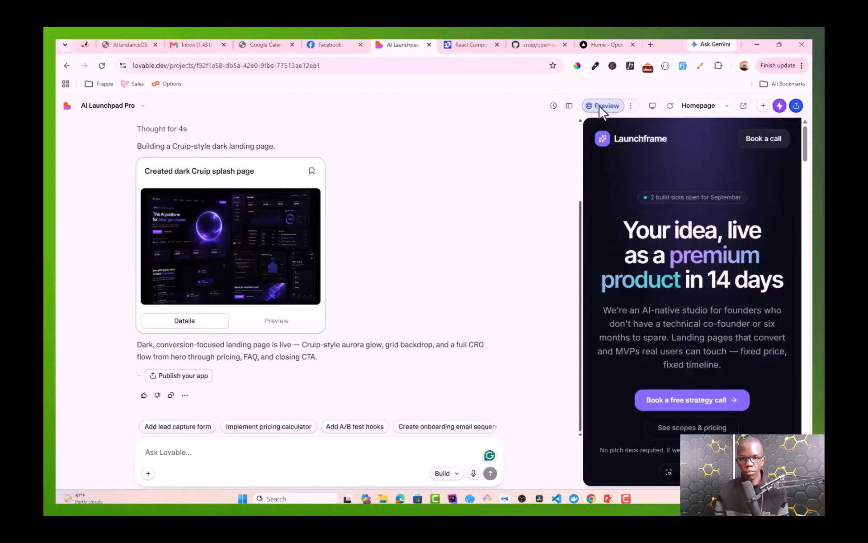
Step: Collapse the chat so the preview fills the width and scroll through the generated page
click(570, 108)
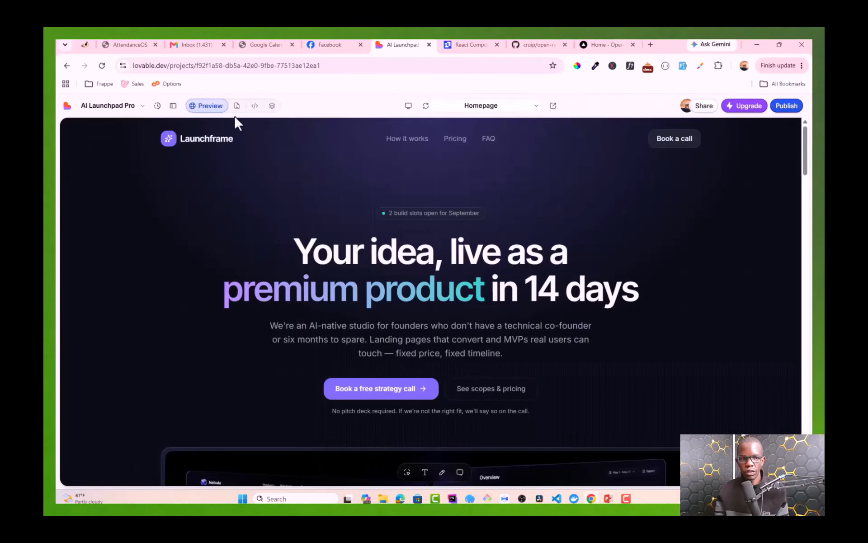
scroll(327, 248, down, 15)
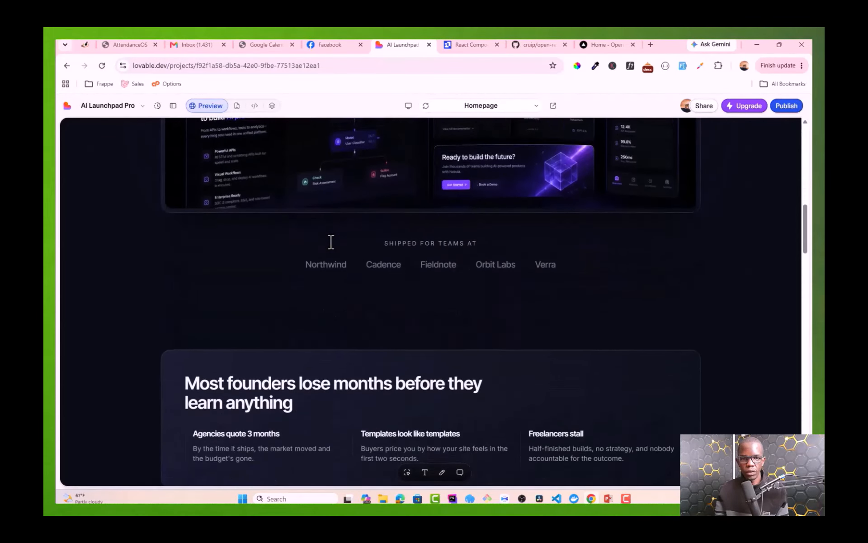
scroll(331, 242, down, 20)
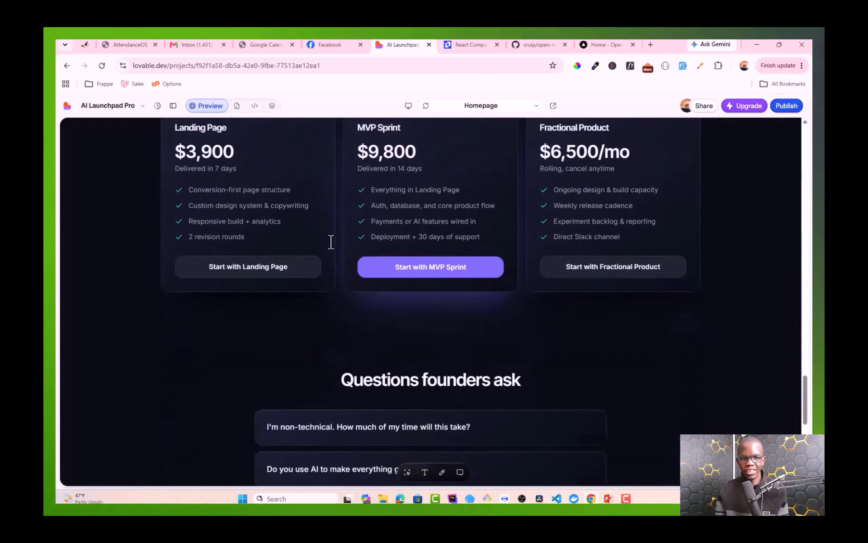
scroll(331, 242, down, 5)
scroll(331, 242, up, 10)
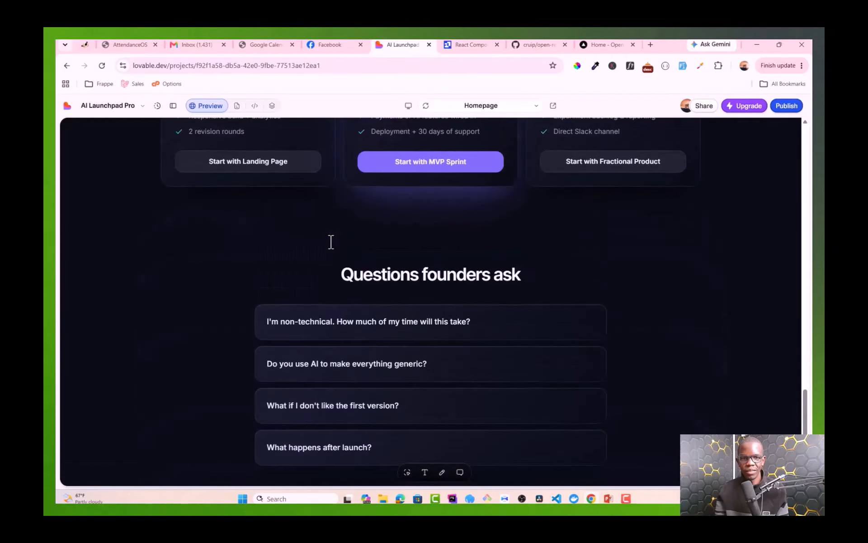
scroll(331, 242, up, 15)
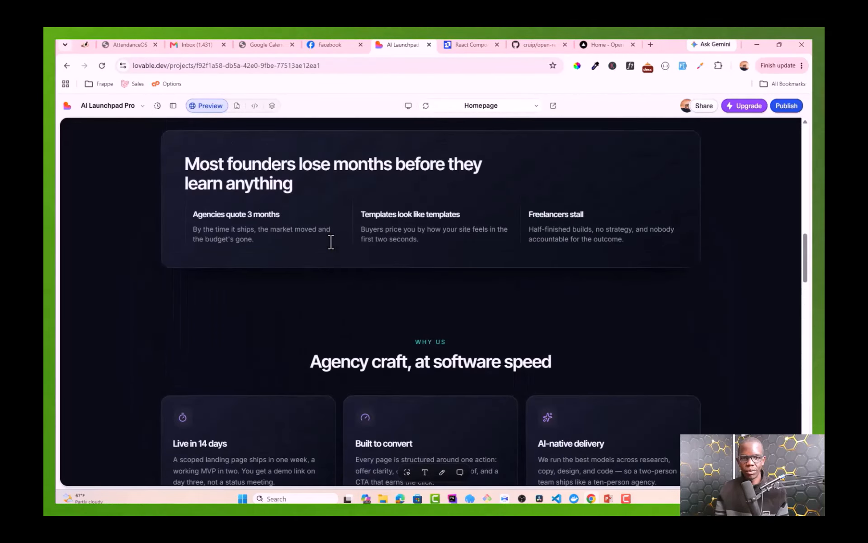
scroll(331, 242, up, 10)
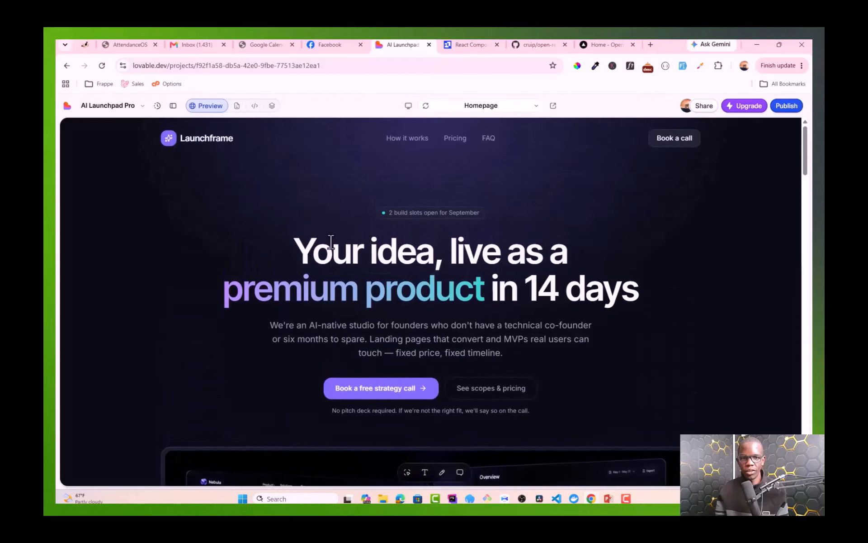
scroll(397, 184, down, 10)
scroll(396, 183, down, 8)
scroll(396, 183, up, 8)
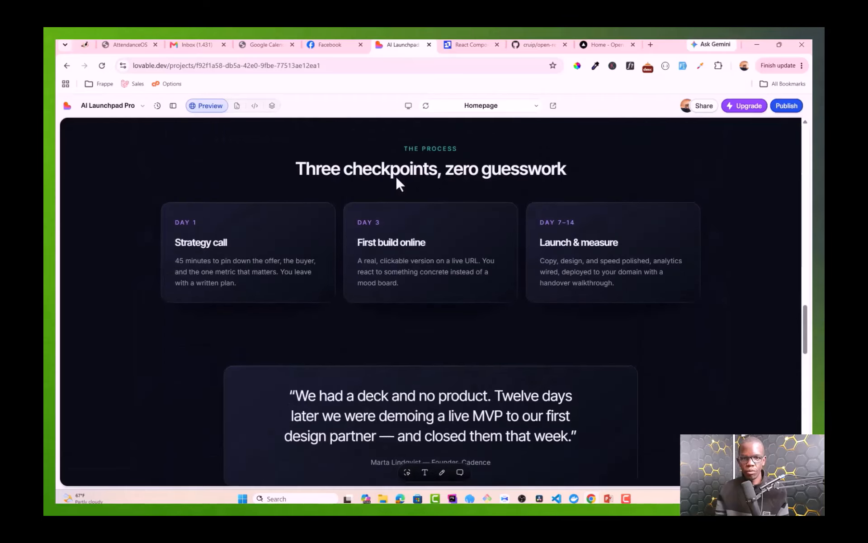
scroll(397, 178, up, 12)
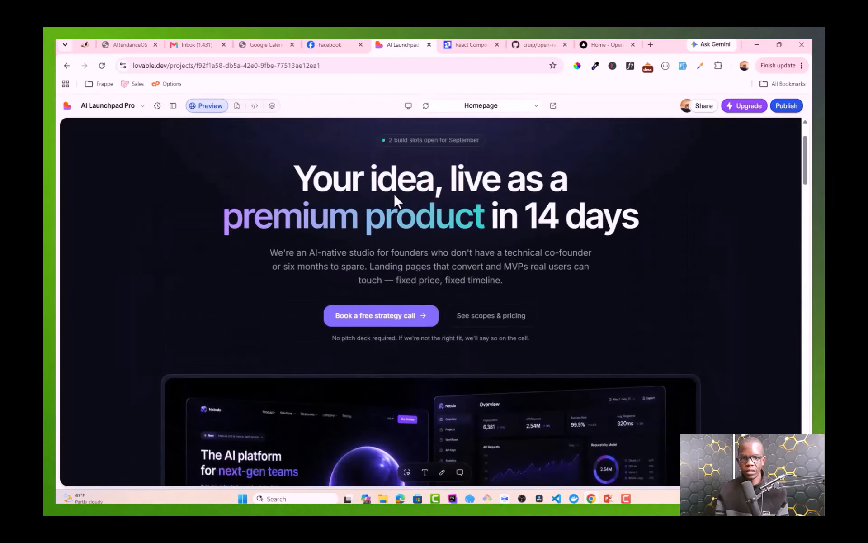
scroll(402, 190, down, 14)
scroll(414, 194, up, 13)
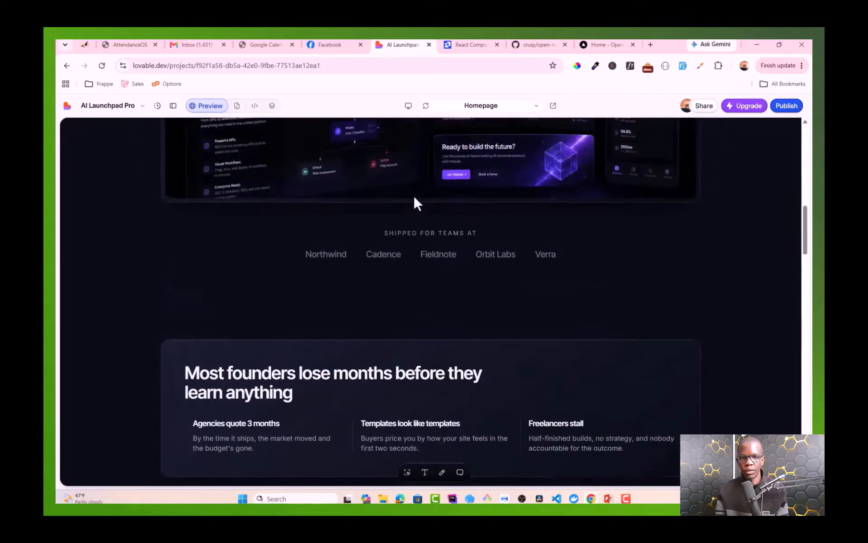
scroll(432, 197, up, 1)
Step: Jump to the Pricing section, then expand and collapse the FAQ item about using AI
click(455, 141)
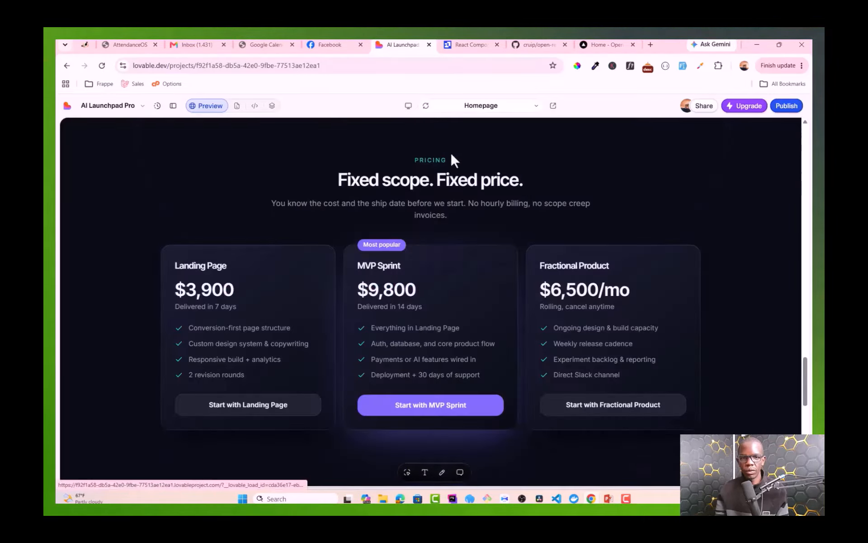
scroll(438, 213, up, 8)
scroll(434, 235, up, 6)
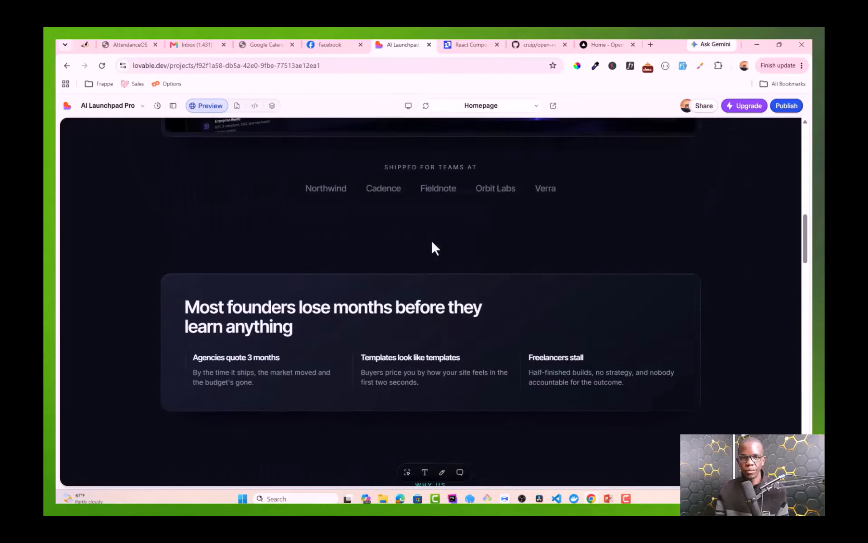
scroll(439, 242, down, 20)
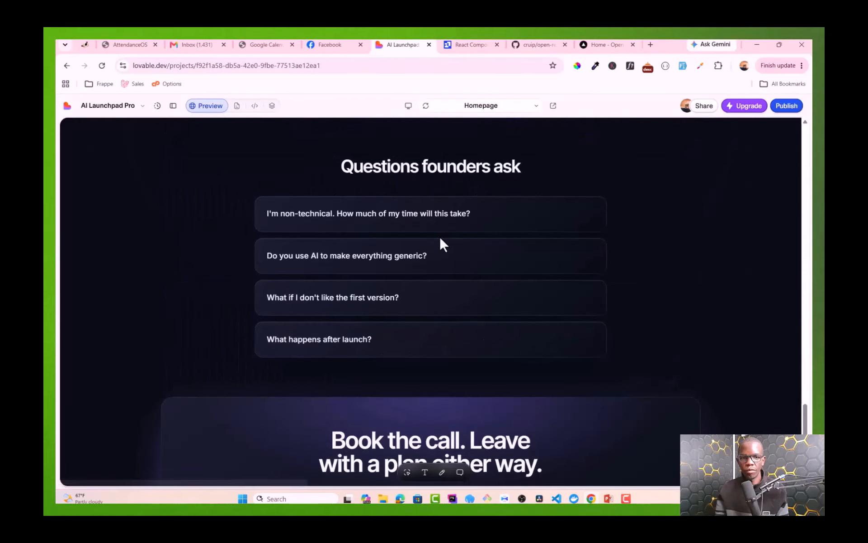
click(398, 264)
click(399, 264)
scroll(400, 260, down, 4)
scroll(400, 258, up, 20)
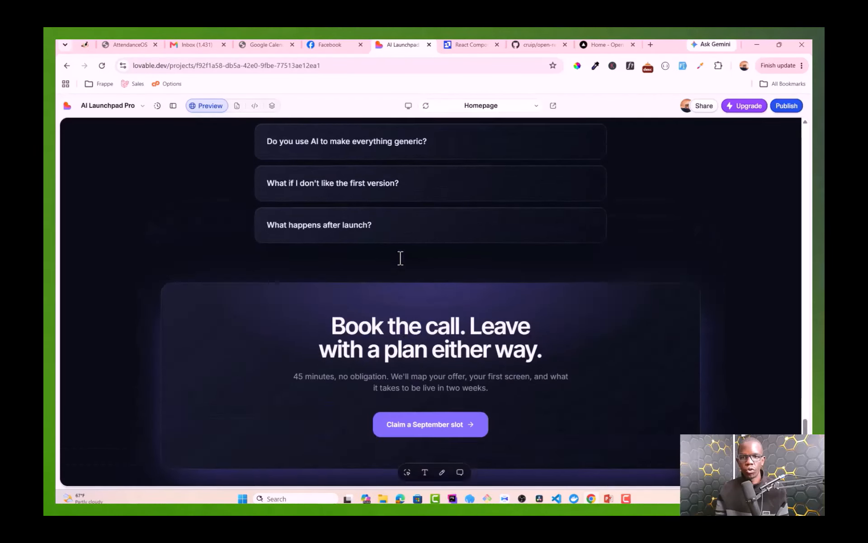
scroll(400, 258, up, 12)
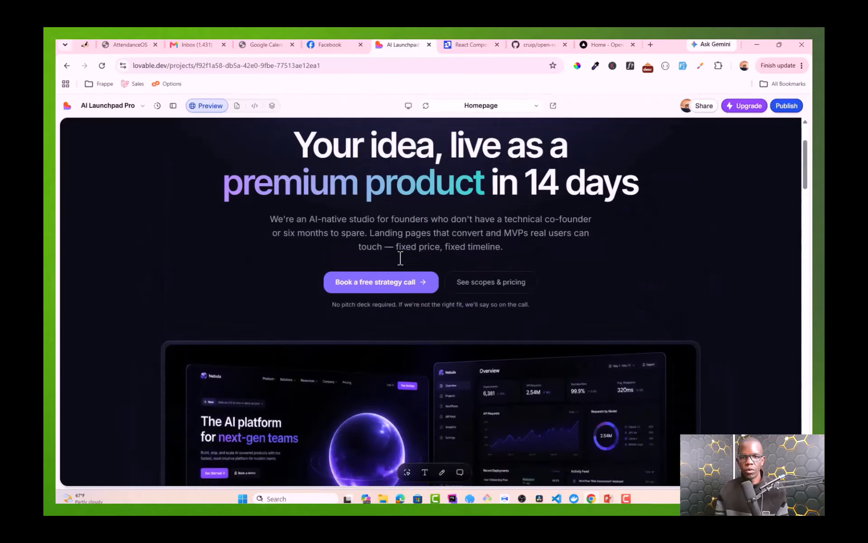
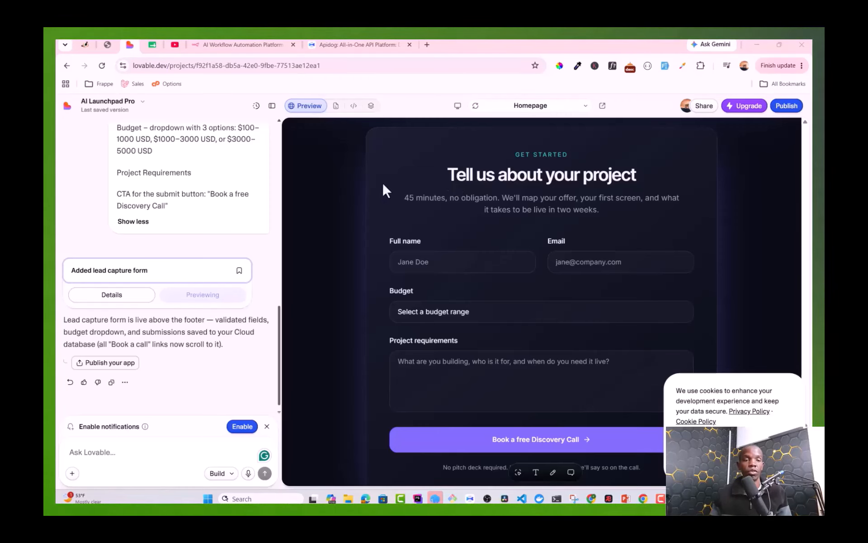
Step: Highlight the Full Name, Email, Budget ($100–1000 USD) and Project Requirements fields in the prompt
scroll(229, 227, up, 3)
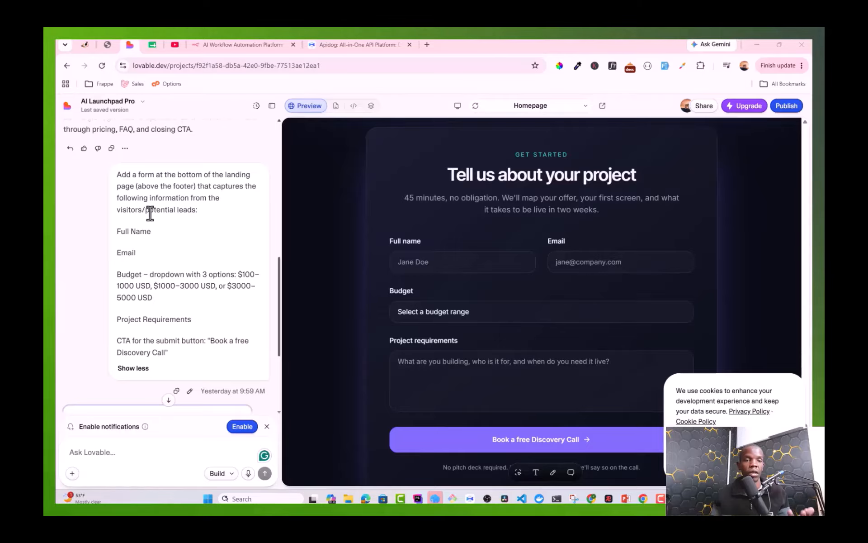
triple_click(121, 230)
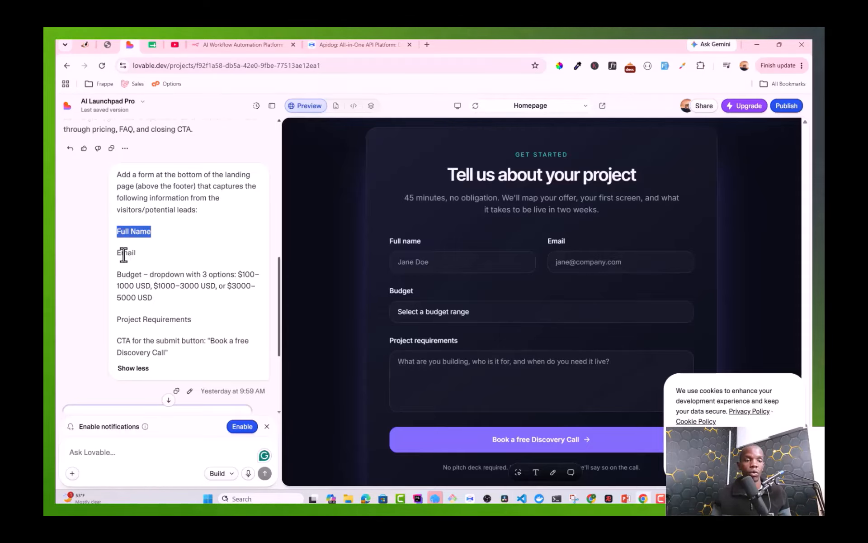
triple_click(124, 253)
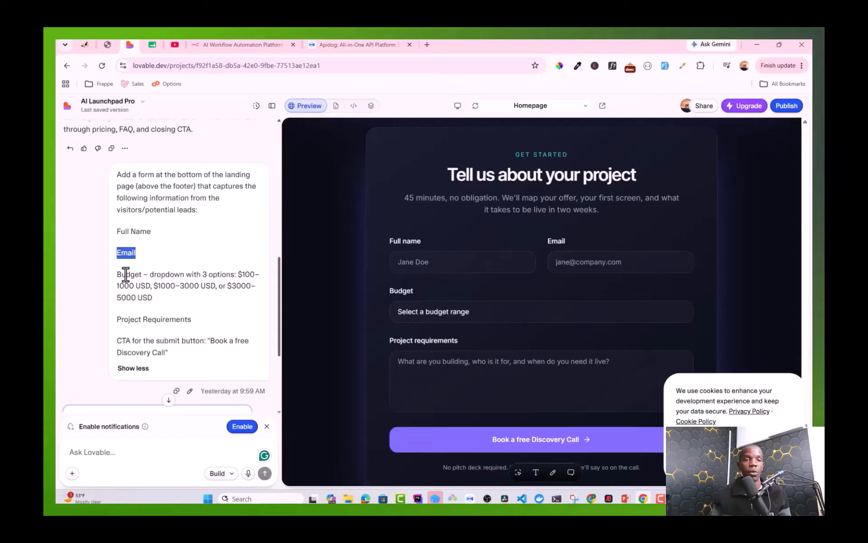
double_click(125, 272)
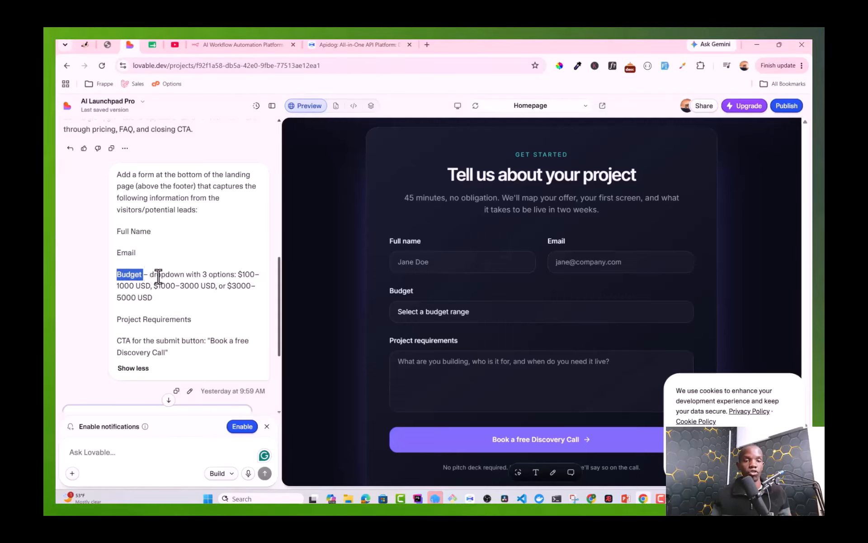
drag(235, 274, 154, 285)
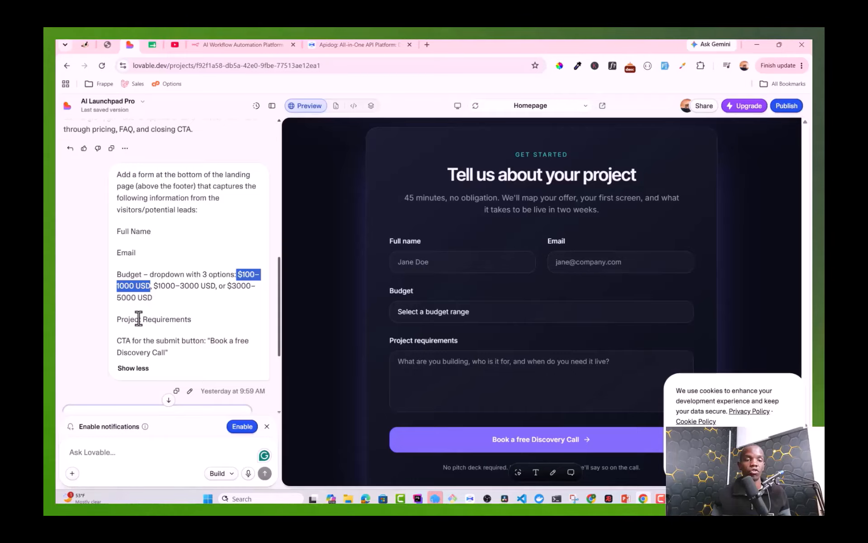
drag(117, 318, 142, 319)
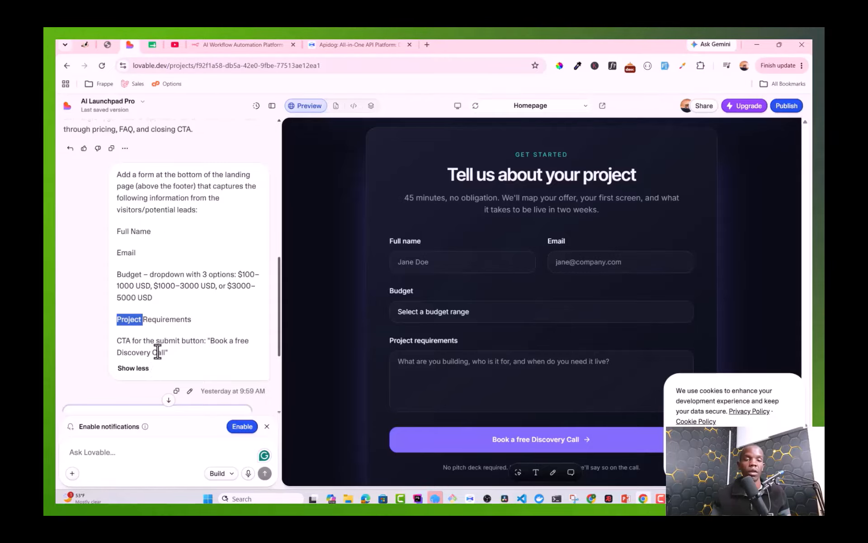
Step: Try the preview form's Full name, Email and Budget range fields
scroll(228, 269, down, 3)
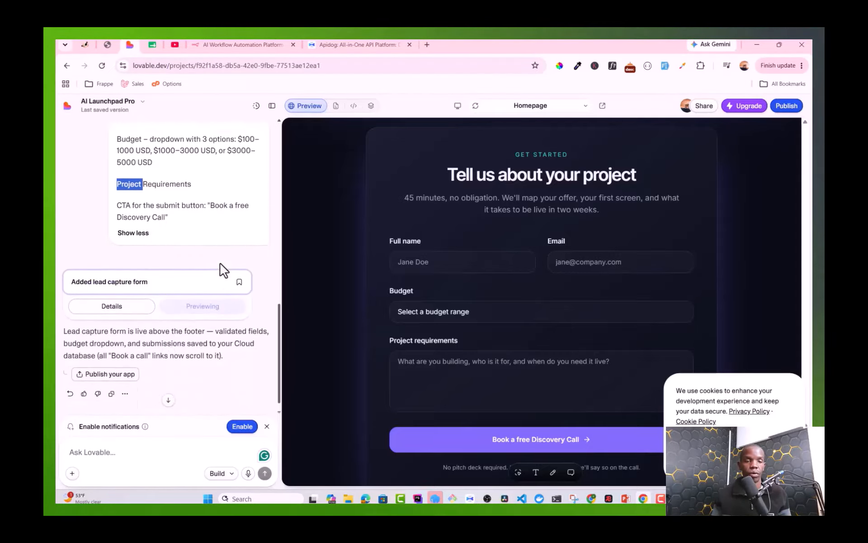
scroll(226, 272, up, 3)
scroll(470, 283, up, 5)
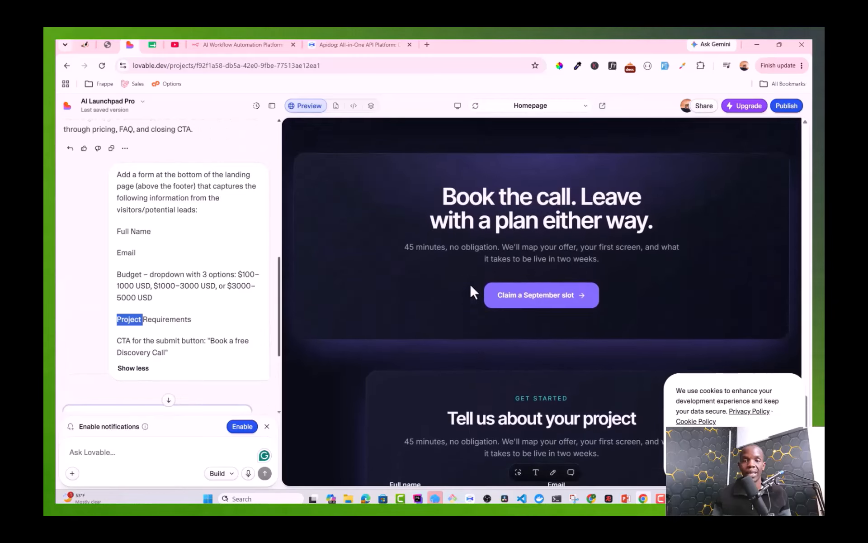
scroll(471, 283, down, 8)
scroll(465, 285, up, 3)
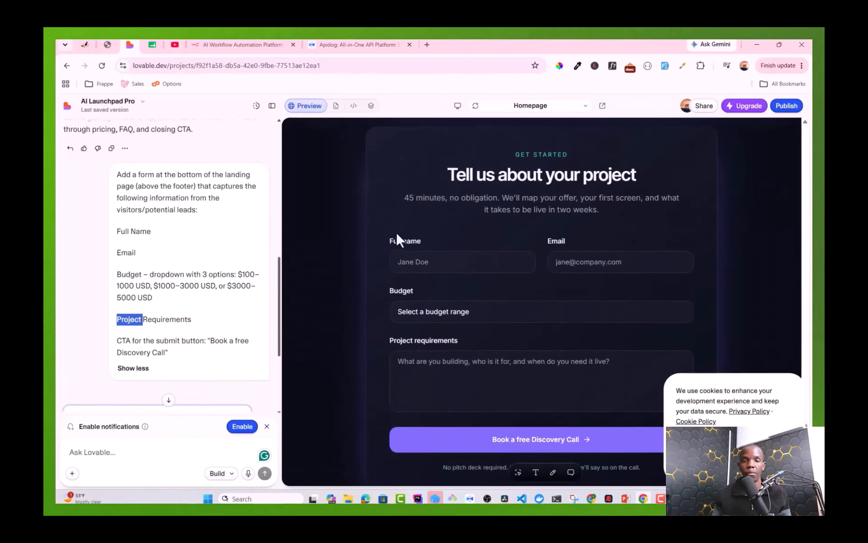
scroll(416, 251, up, 1)
scroll(457, 239, down, 1)
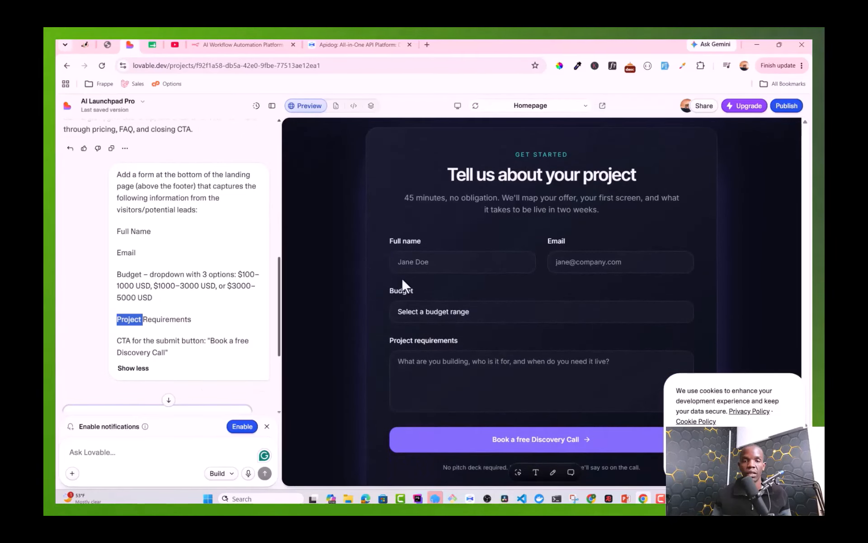
click(422, 262)
key(Tab)
click(451, 316)
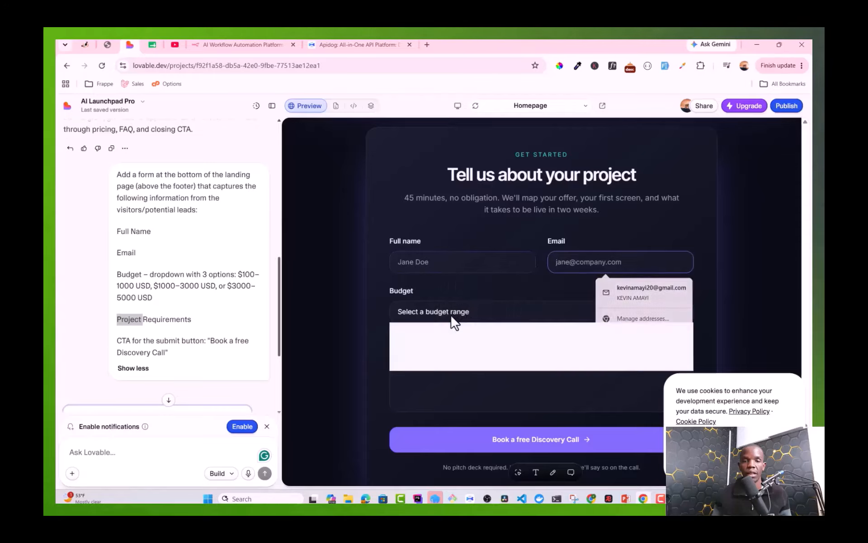
click(445, 331)
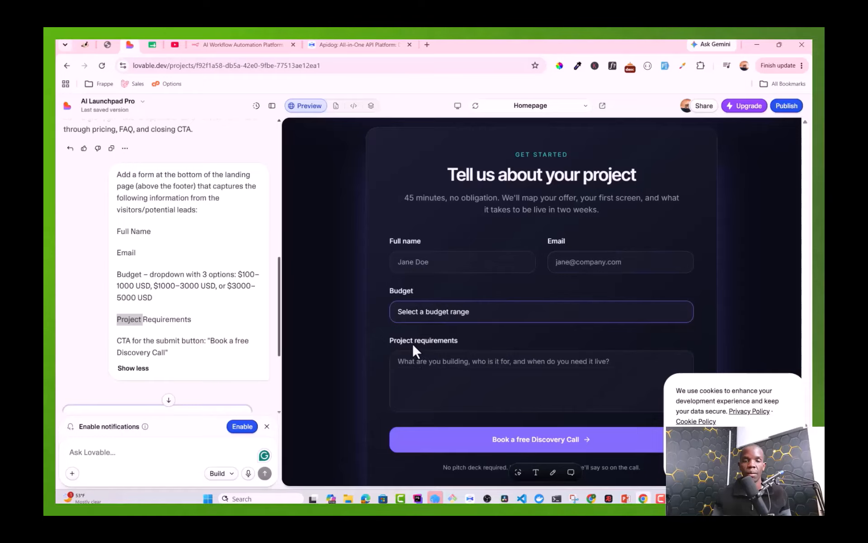
click(412, 345)
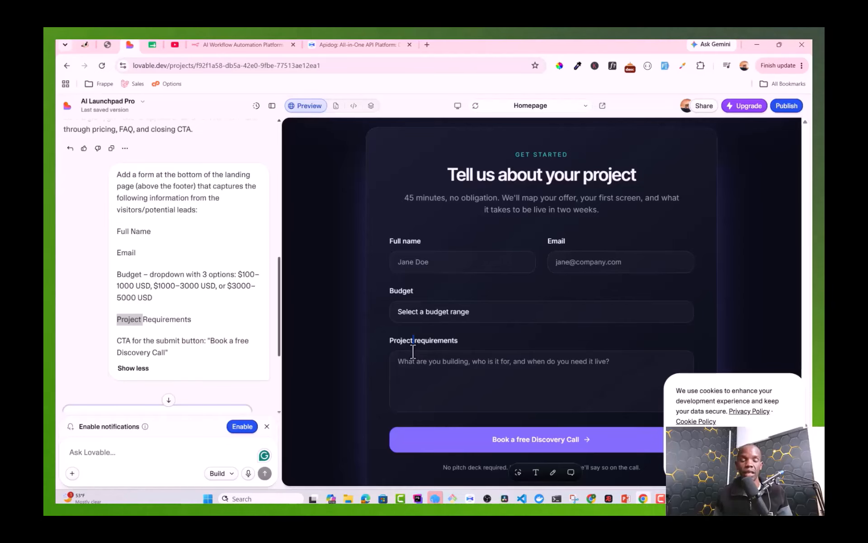
Step: Type 'fullName' into the Full name field as a test, then delete it
click(422, 271)
text(full)
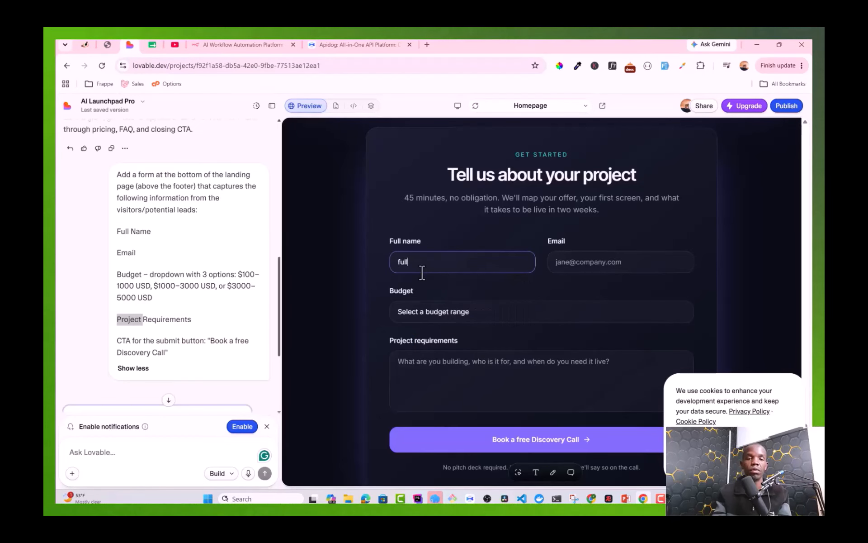
text(Name)
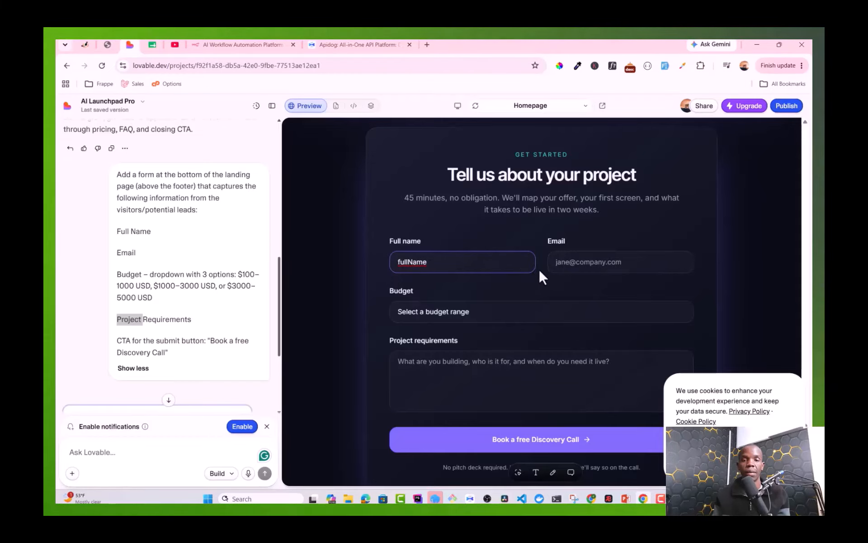
double_click(412, 266)
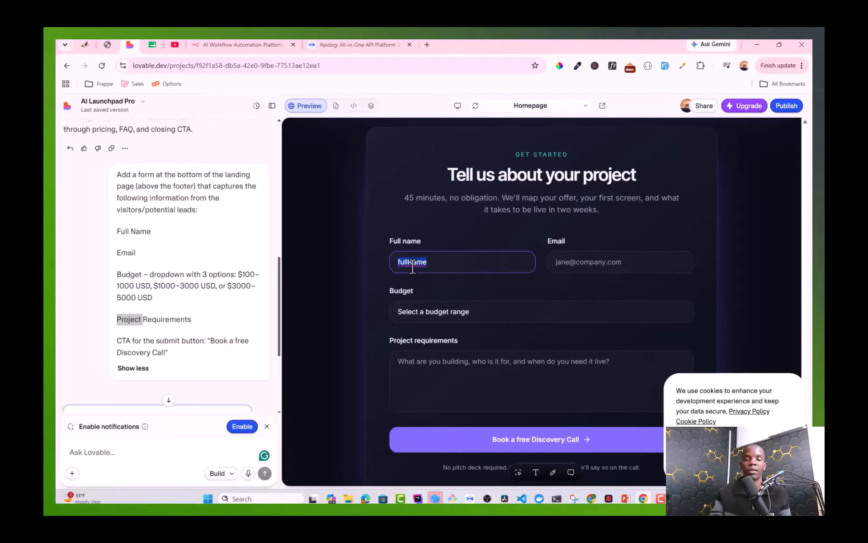
key(BackSpace)
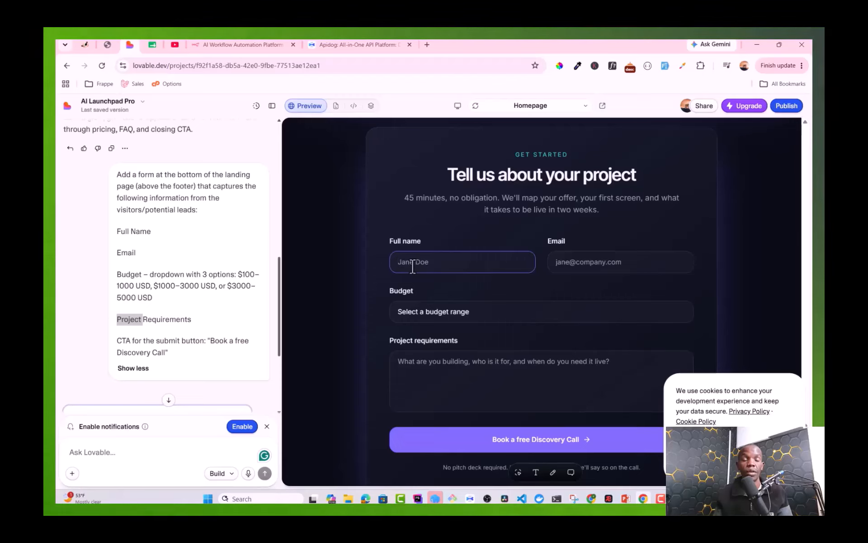
Step: Search Google for n8n, open n8n.io and accept its cookies, then return to the workflow tab
click(426, 45)
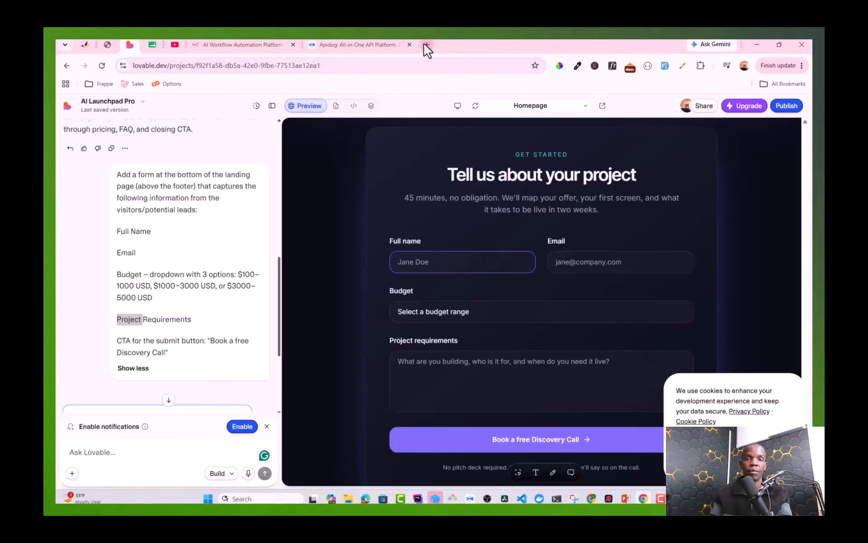
text(n8n)
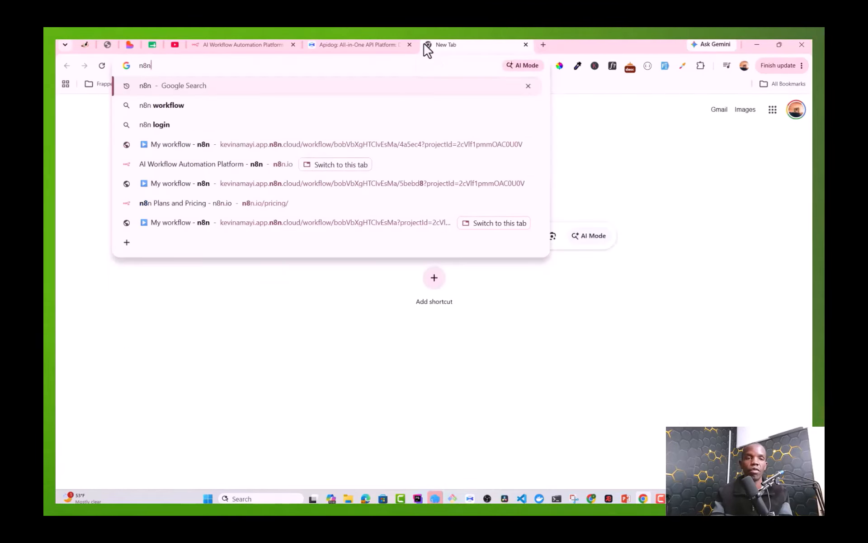
key(Return)
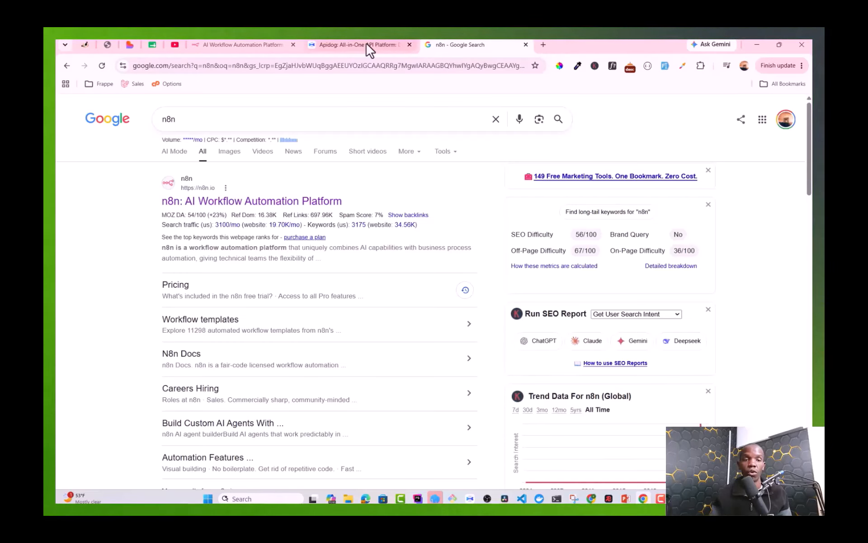
click(213, 199)
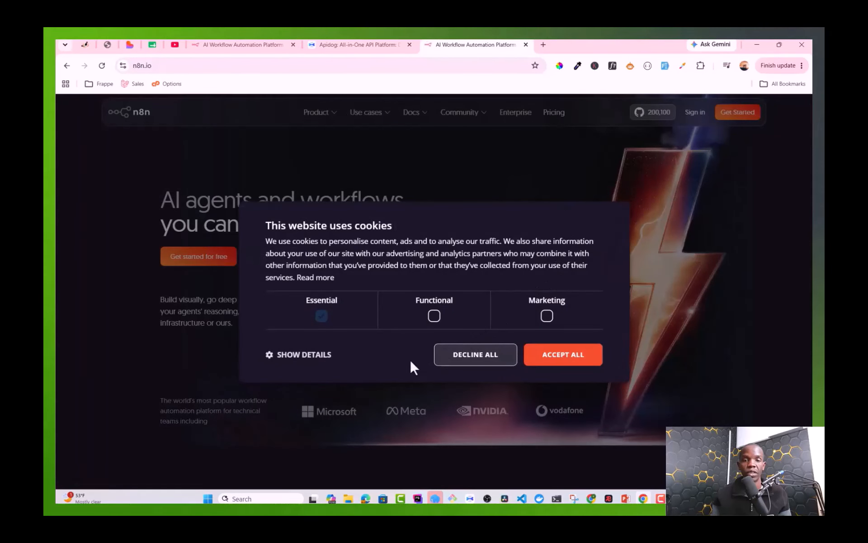
click(563, 357)
click(691, 117)
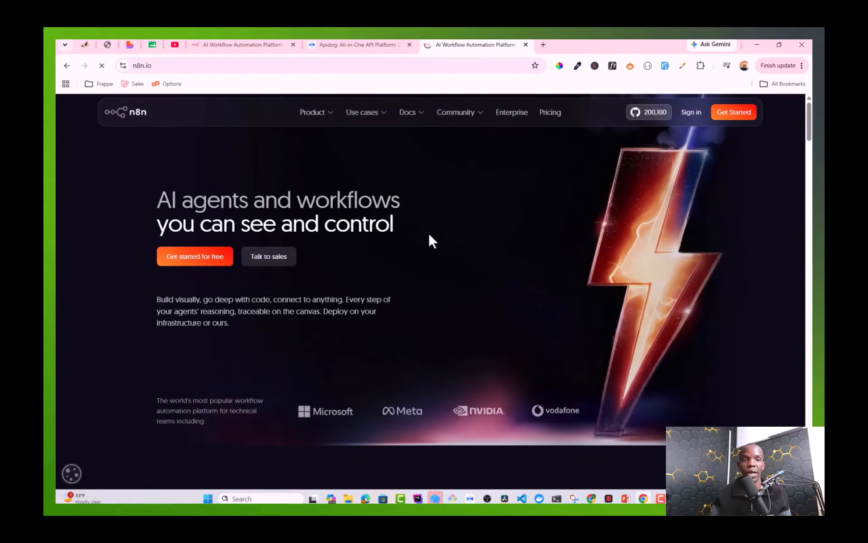
click(106, 45)
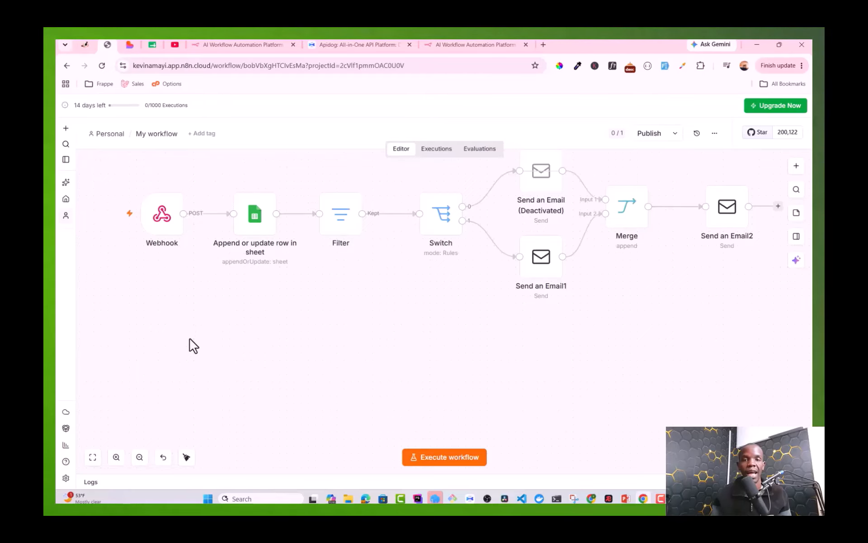
scroll(205, 339, up, 1)
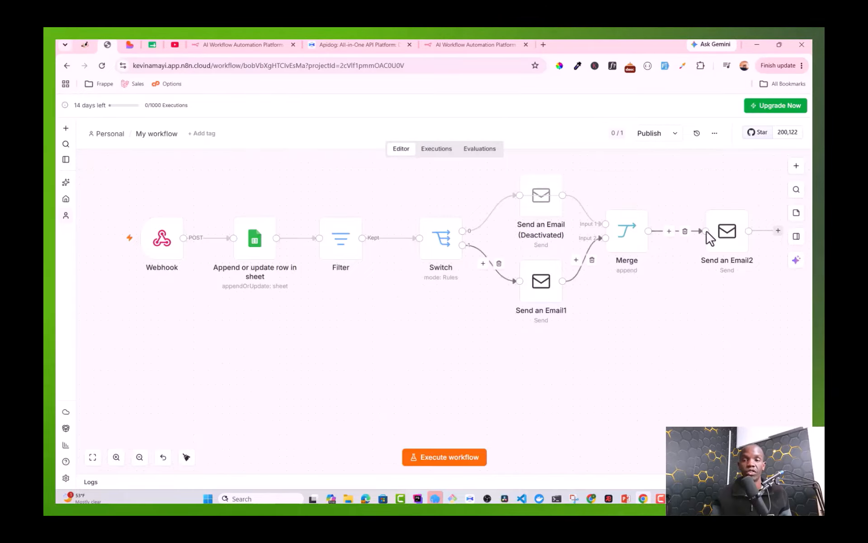
Step: Add a Webhook1 node below the existing Webhook node and reopen its settings
click(795, 166)
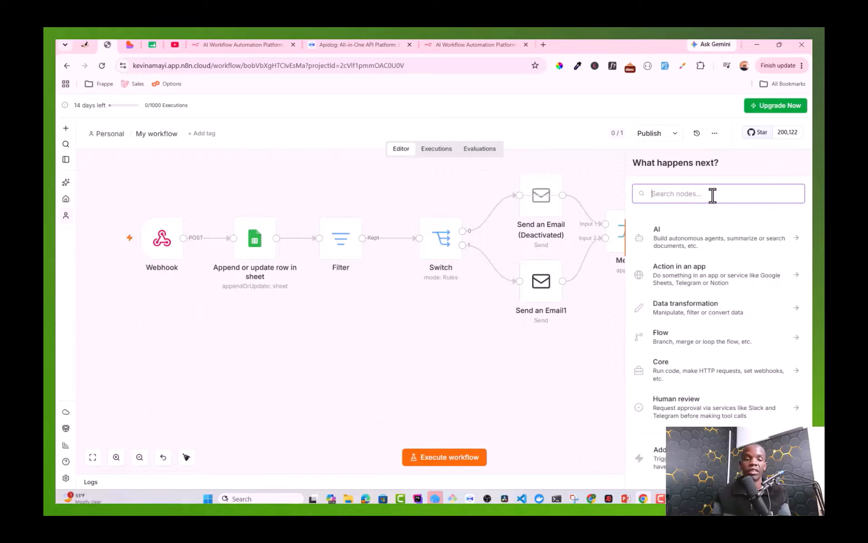
text(web)
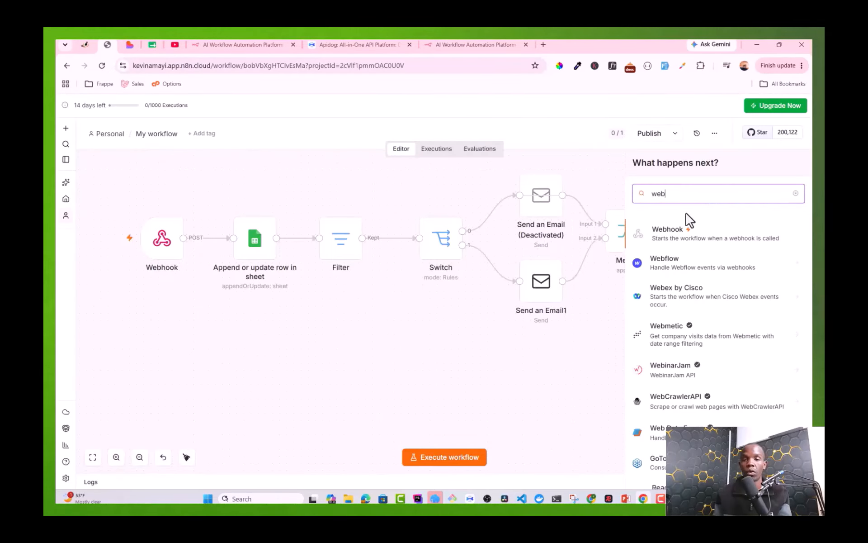
click(676, 233)
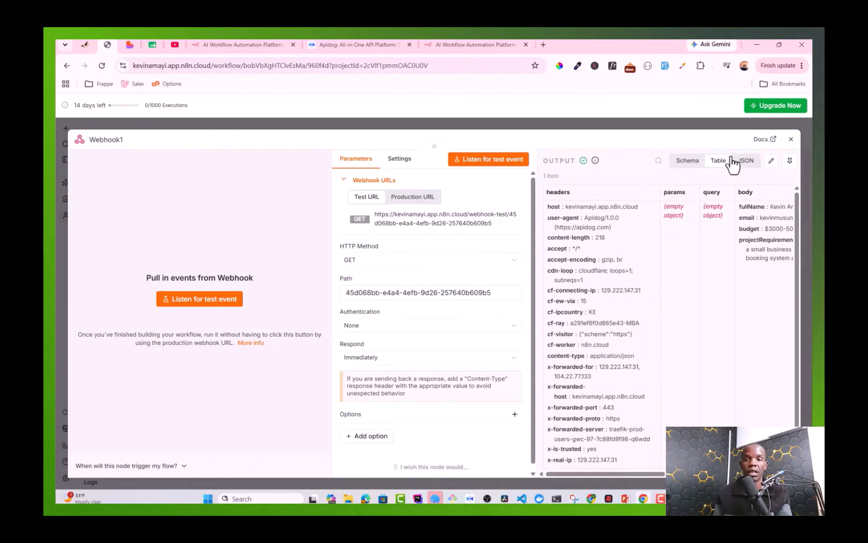
click(791, 140)
mouse_move(187, 387)
drag(186, 386, 151, 358)
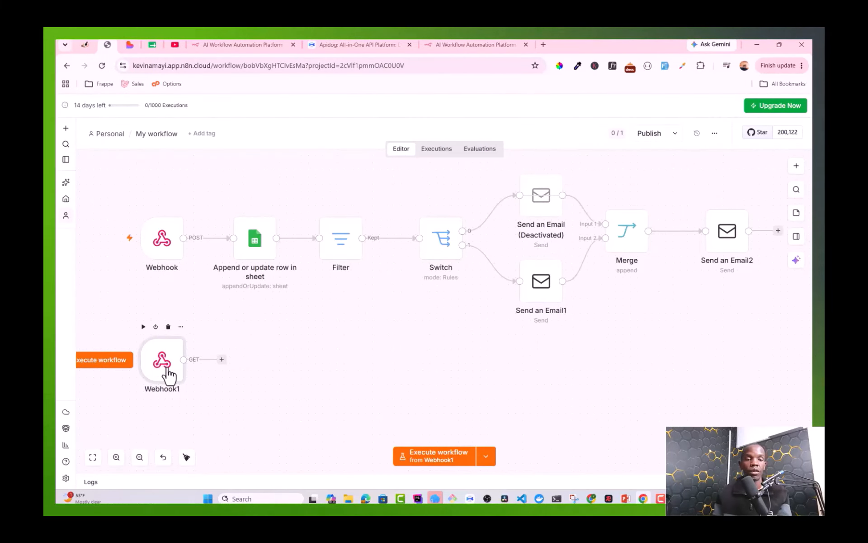
double_click(169, 375)
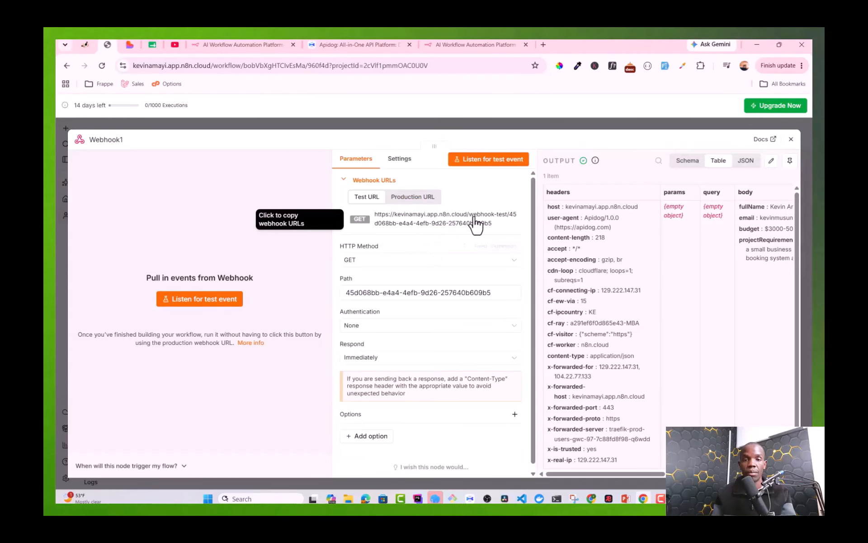
Step: Set Webhook1's path to test-lead-generation and its HTTP method to POST
click(453, 293)
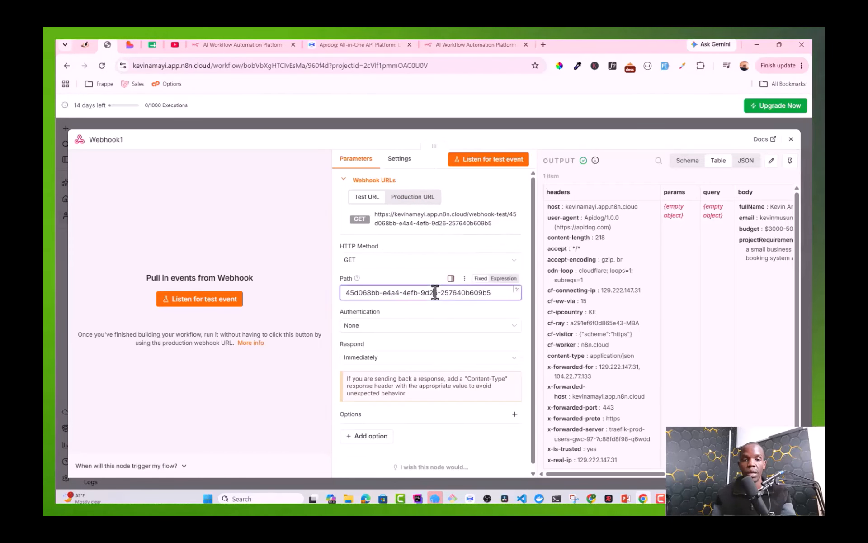
key(ctrl+a)
text(te)
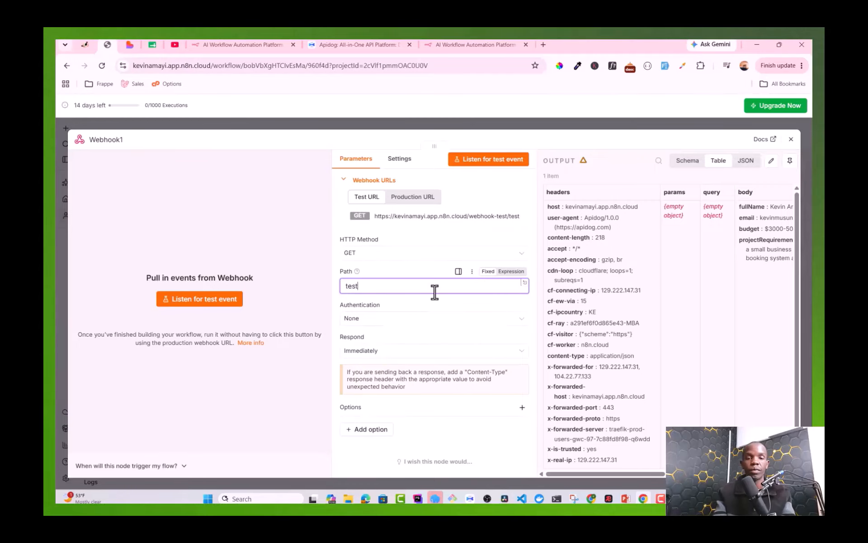
text(st-lead)
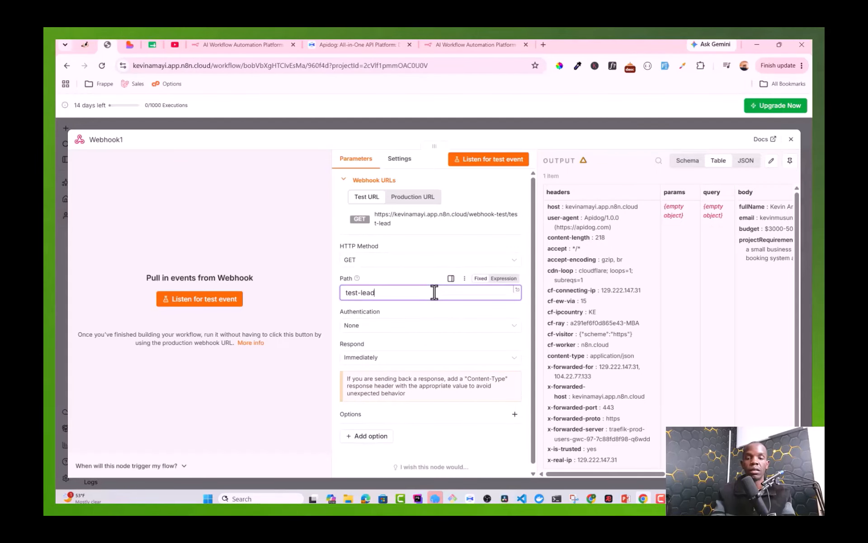
text(-gebe)
key(BackSpace)
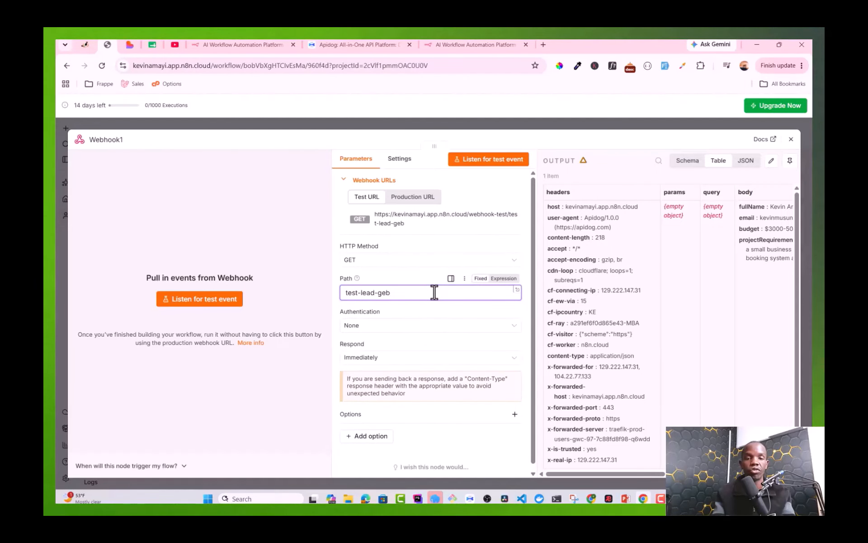
text(eration)
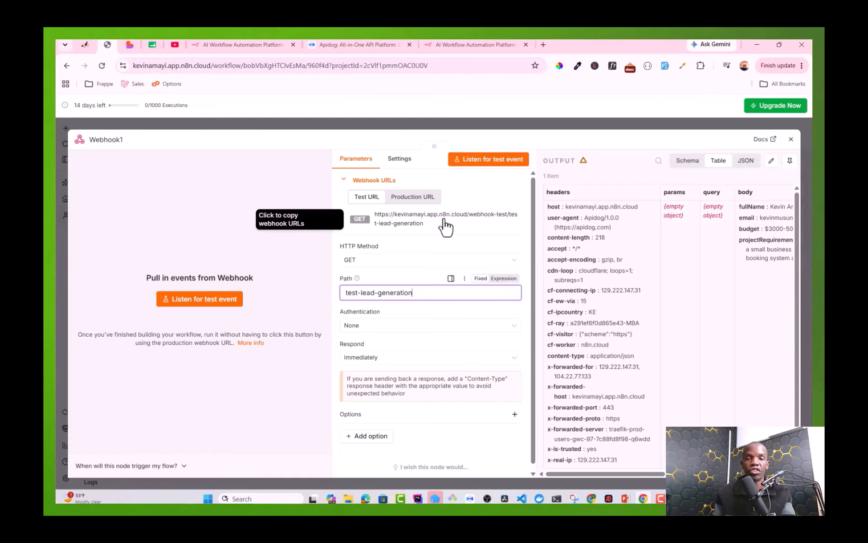
click(385, 260)
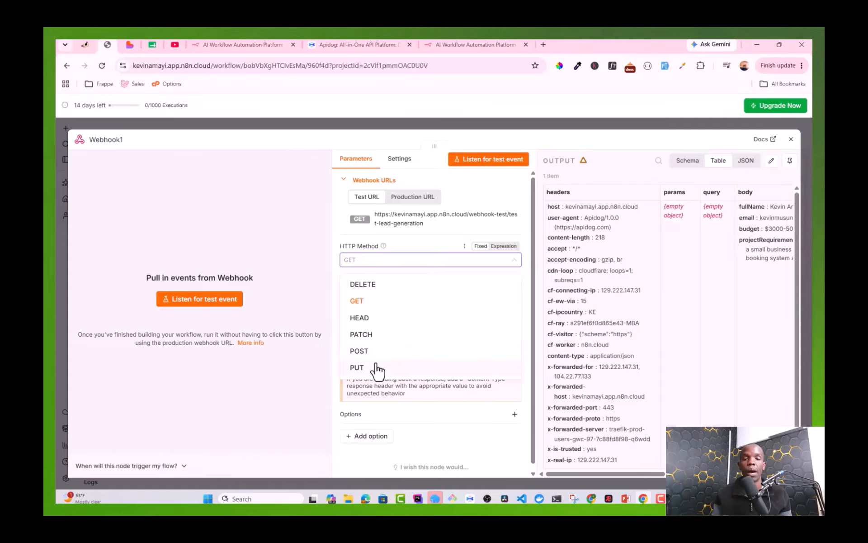
click(364, 352)
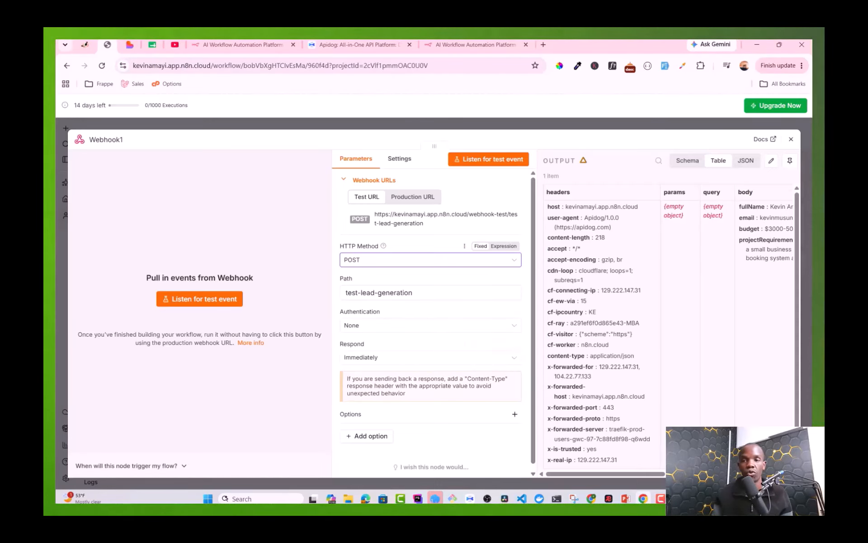
click(791, 139)
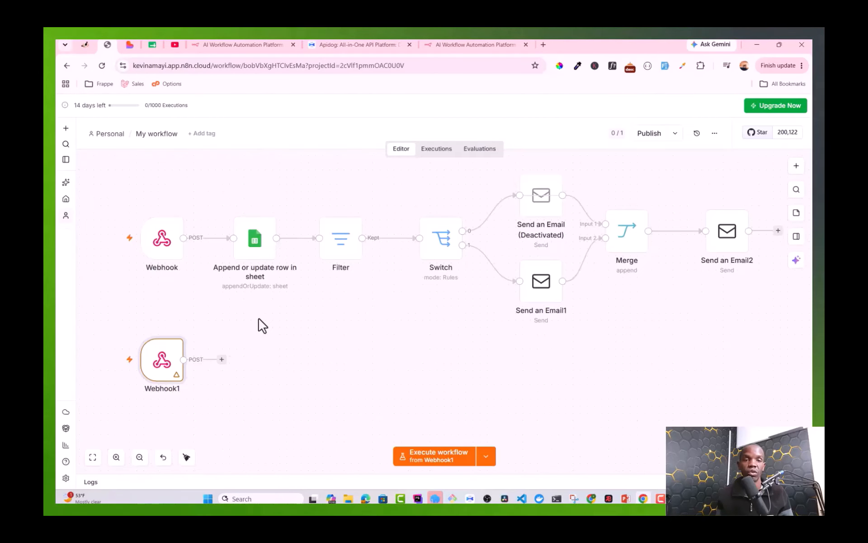
Step: Connect a Google Sheets 'Append or update row in sheet' node after Webhook1
click(221, 359)
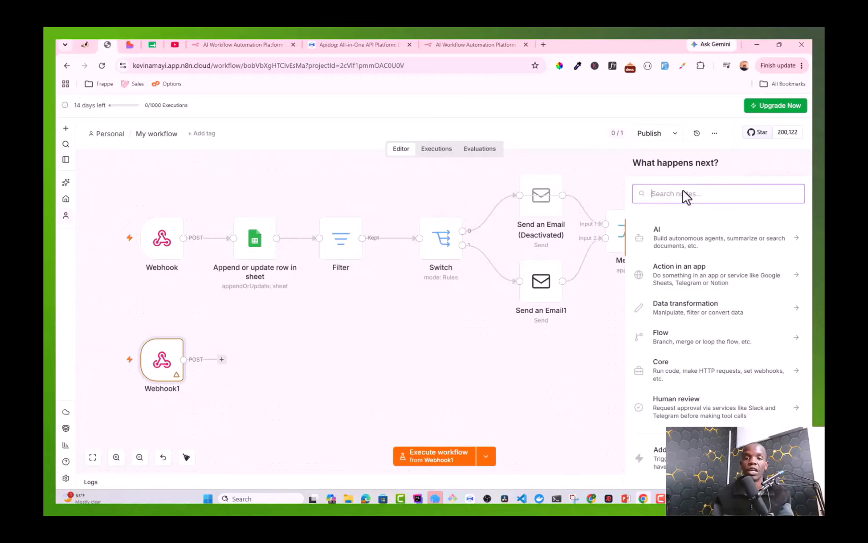
text(google)
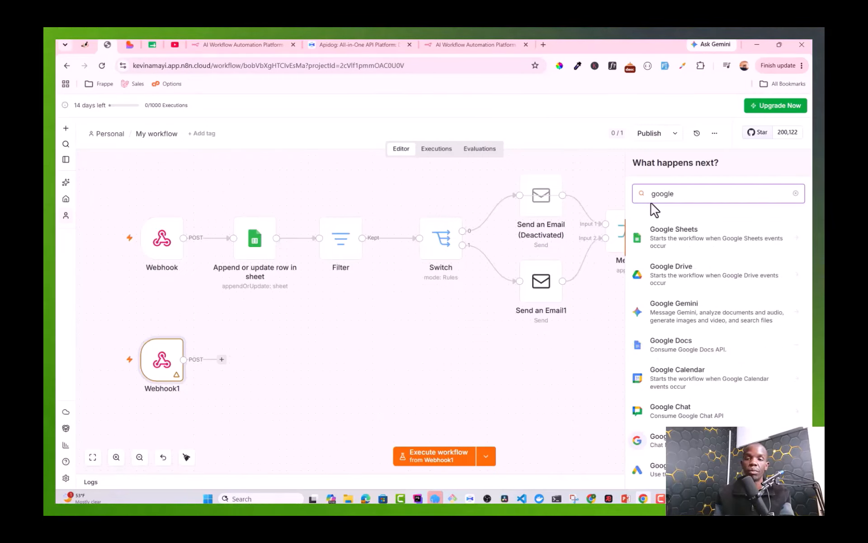
click(665, 237)
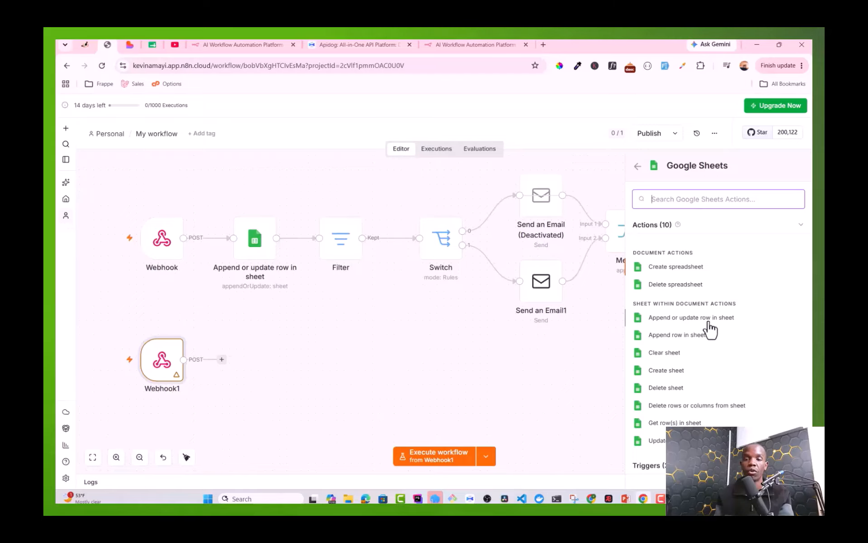
click(694, 322)
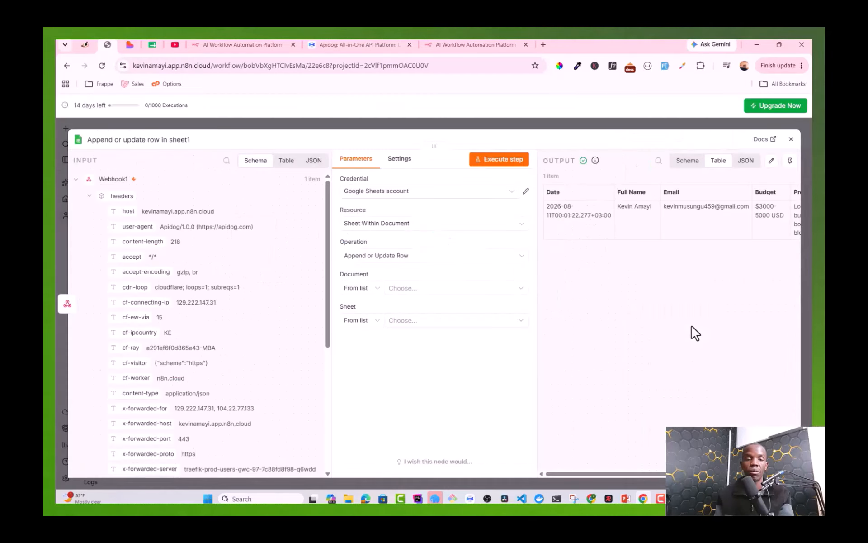
click(790, 140)
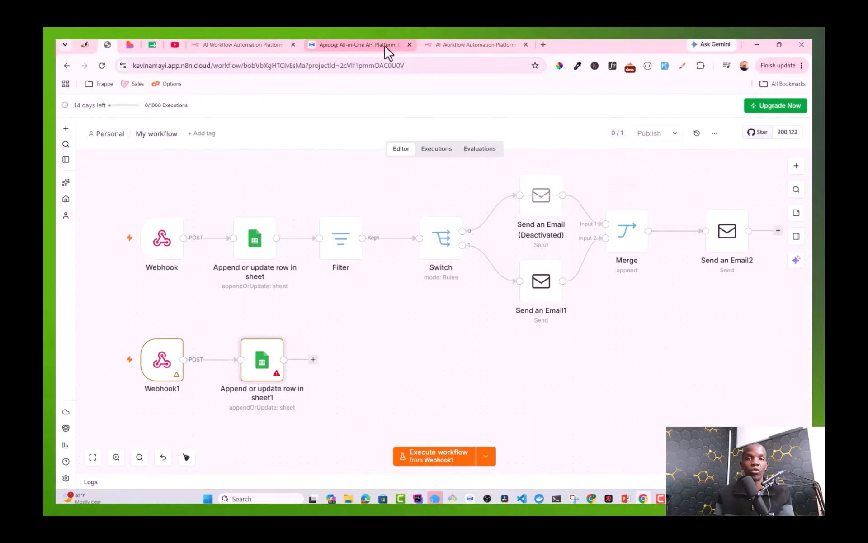
Step: Create a new Google Sheets spreadsheet titled 'Test Lead Generation'
click(443, 44)
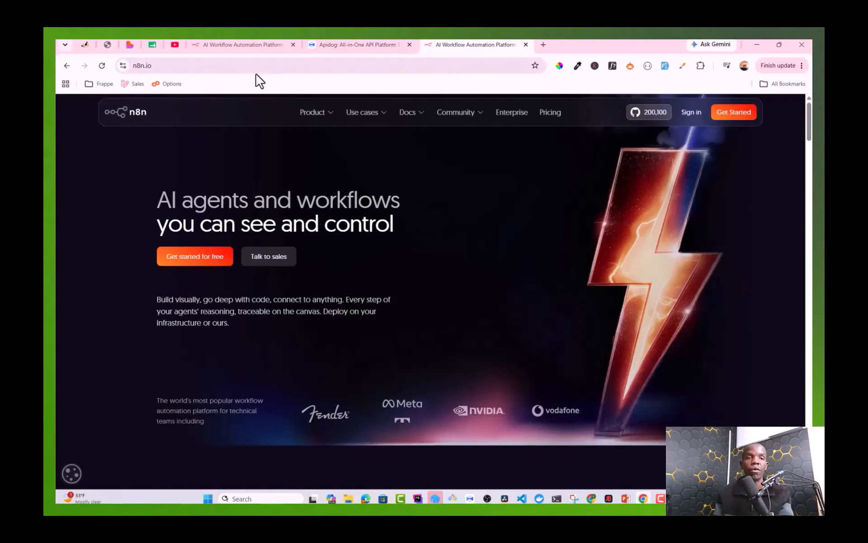
key(ctrl+l)
text(go)
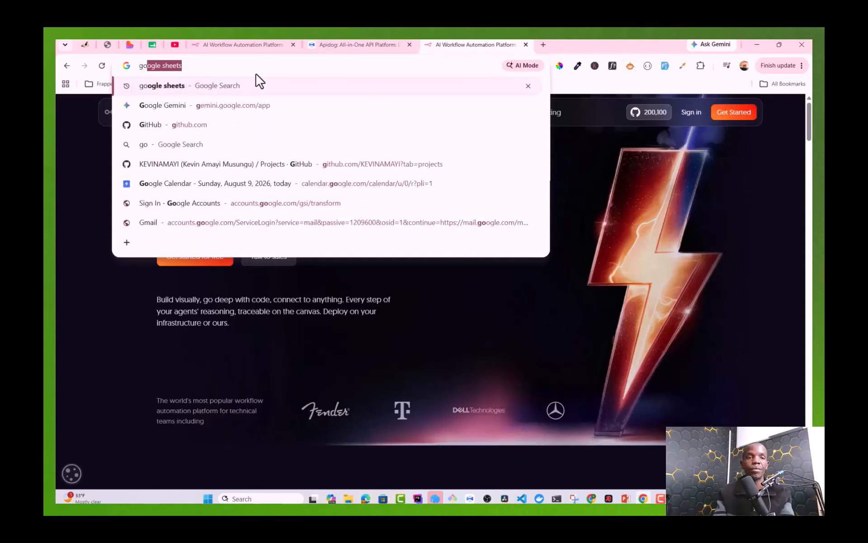
text(o)
key(Return)
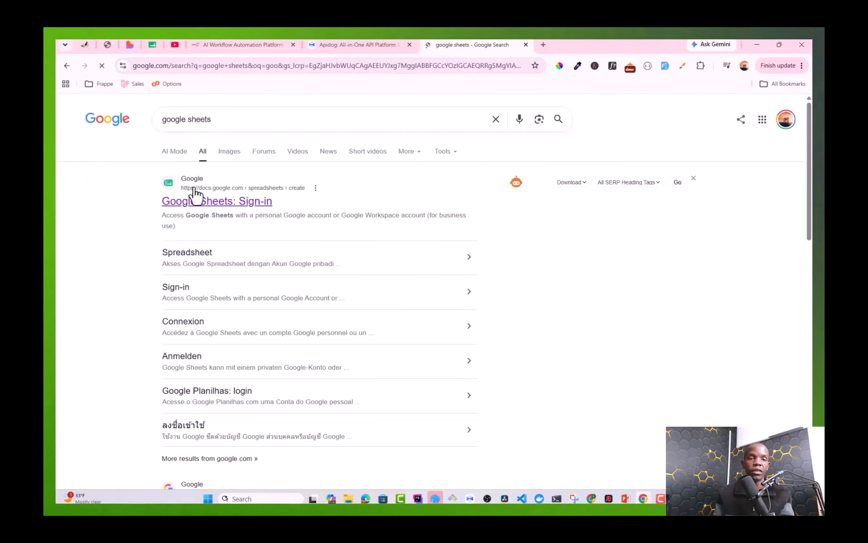
click(195, 200)
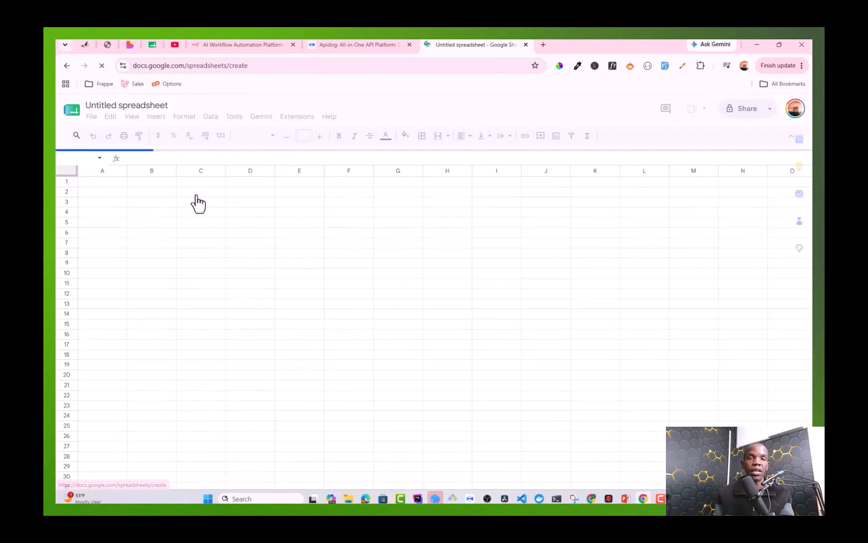
click(133, 101)
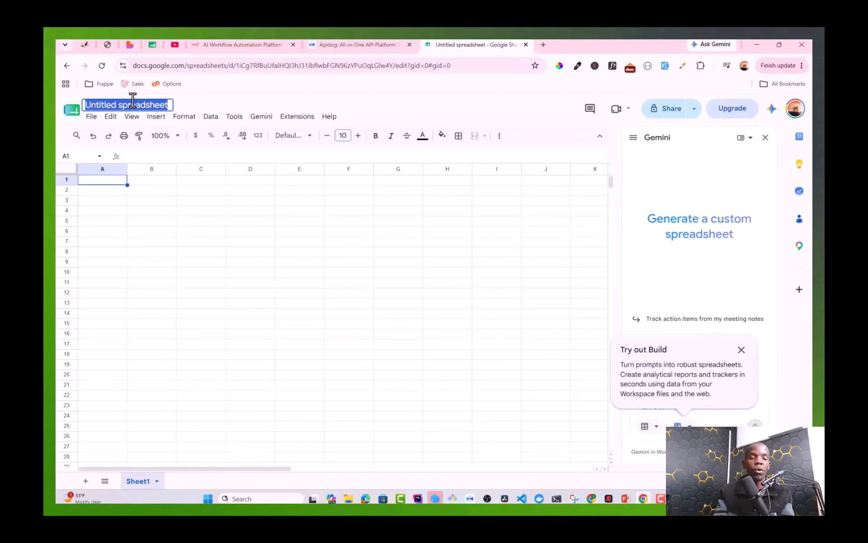
text(Tes)
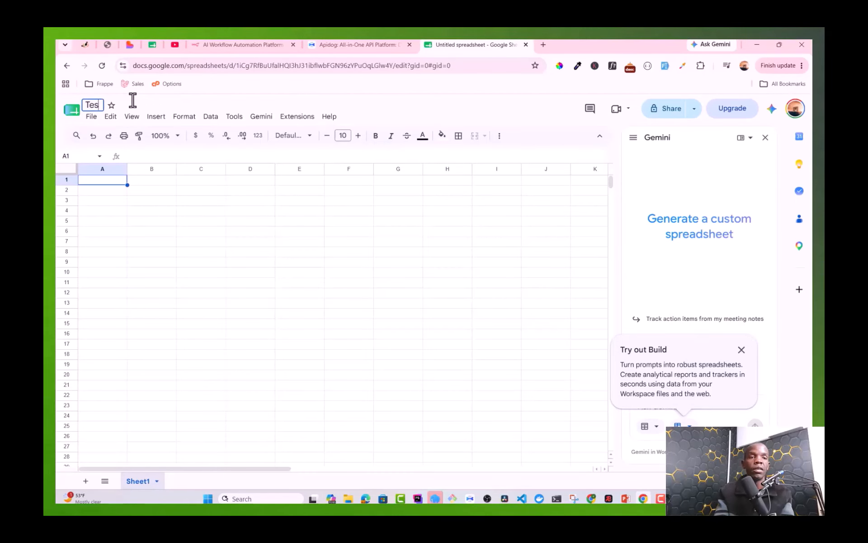
text(t Lead)
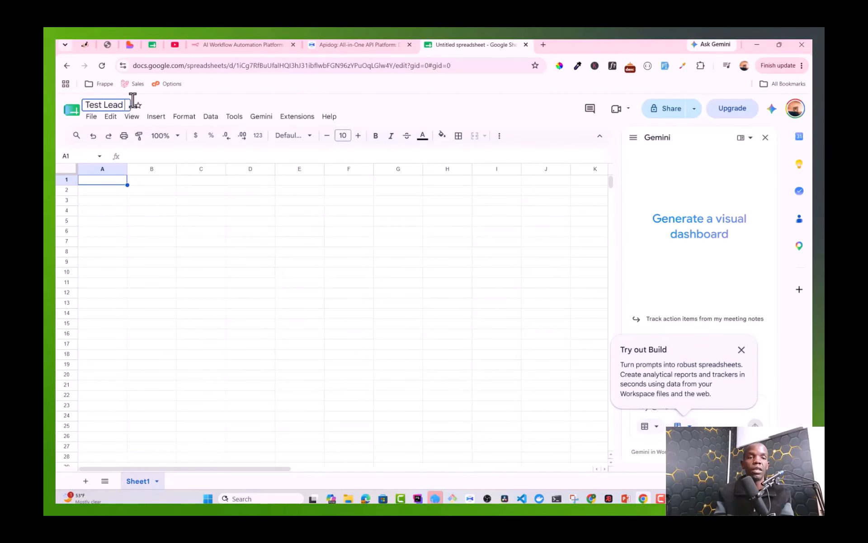
text( Generation)
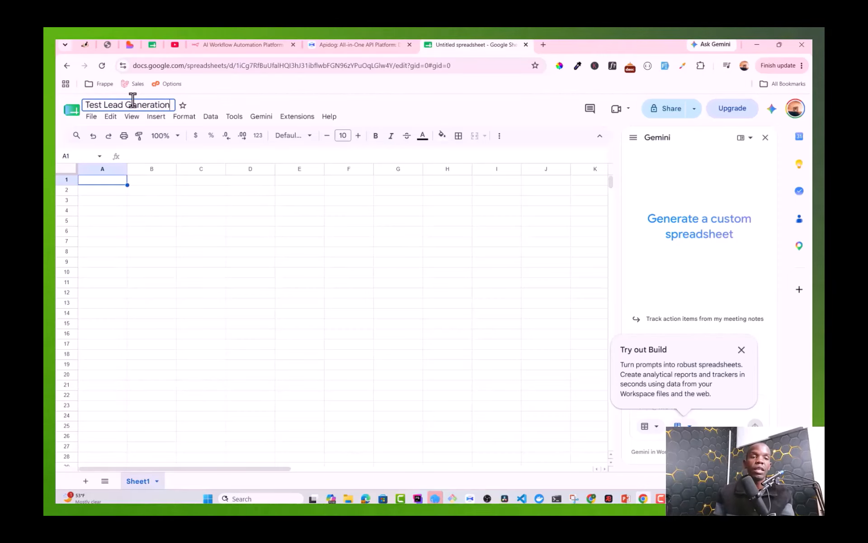
click(109, 180)
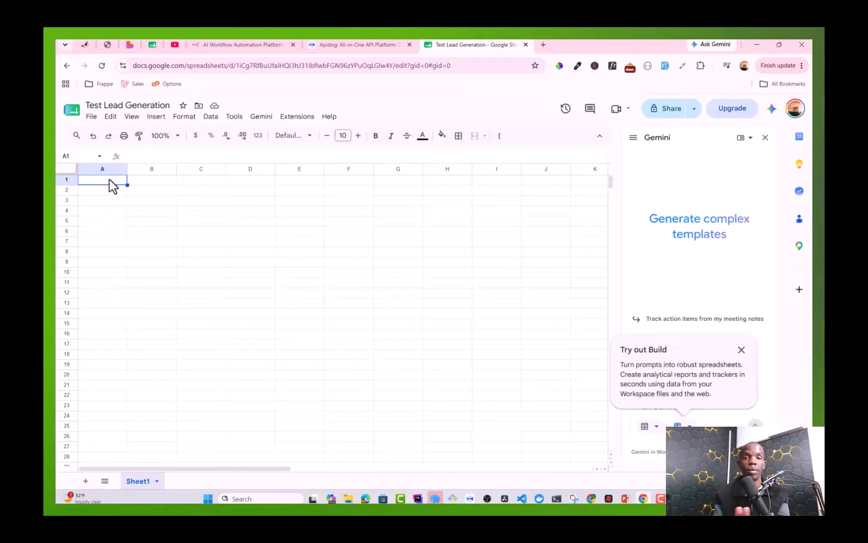
Step: Enter row 1 headers: Date, Full Name, Email, Budget, Project Requirements
text(Date)
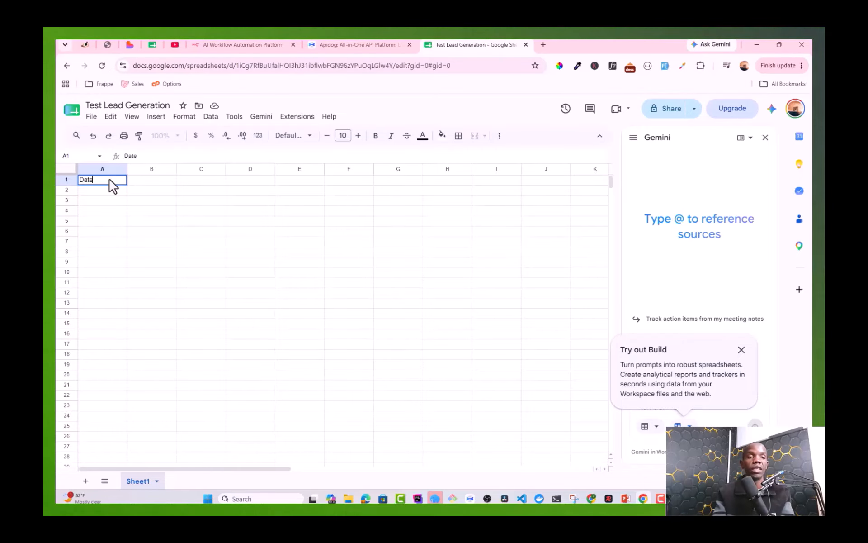
key(Tab)
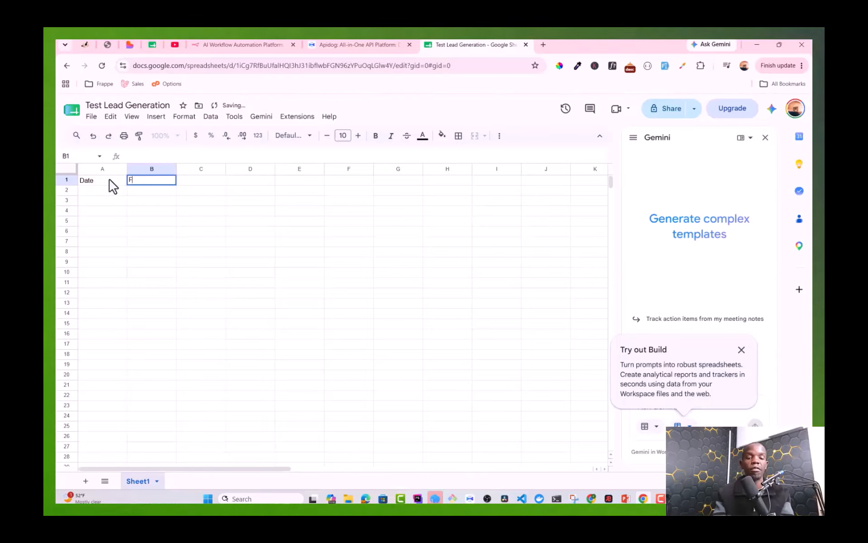
text(Ful)
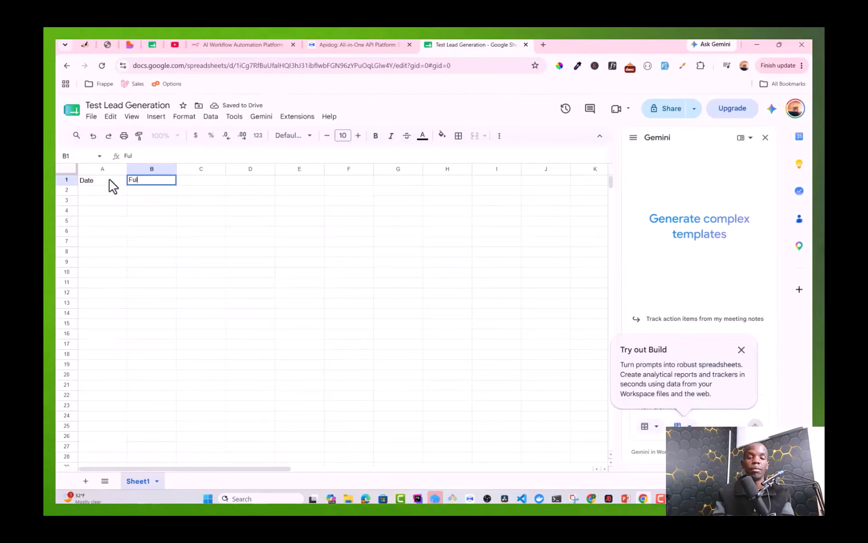
text(lN)
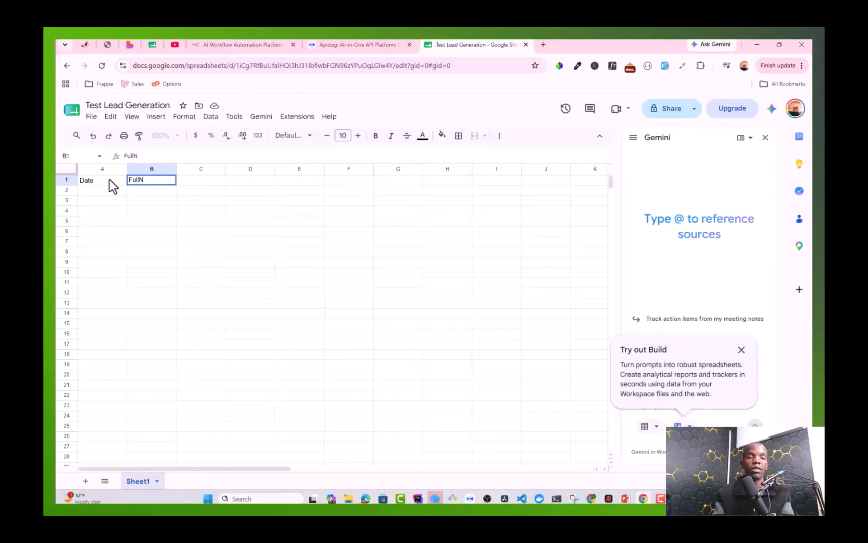
key(BackSpace)
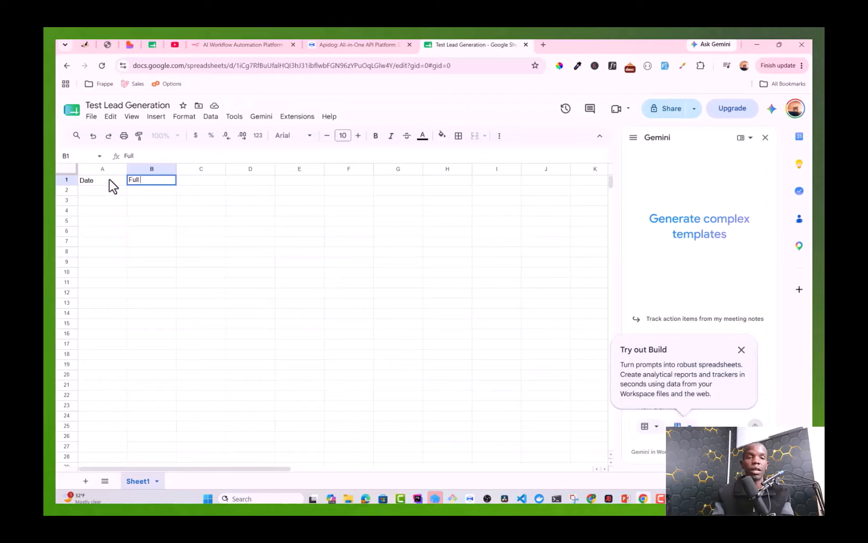
text(Name)
key(Tab)
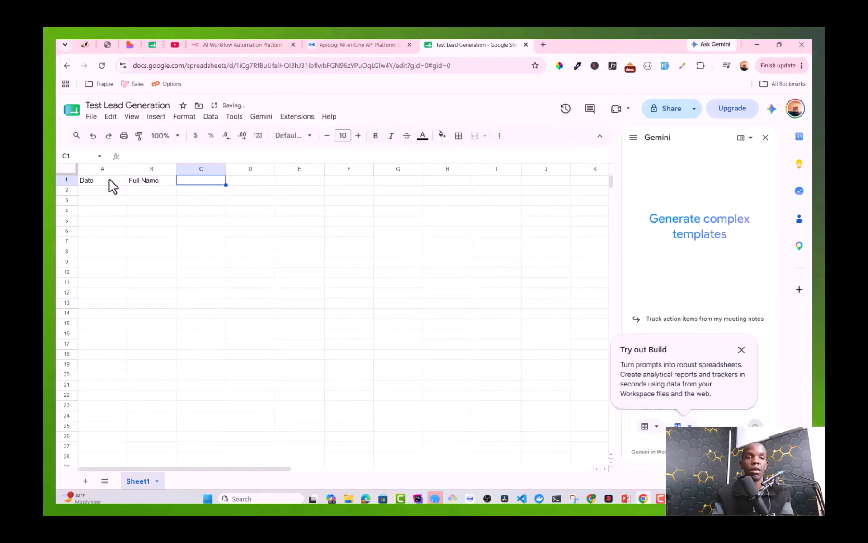
text(Budget)
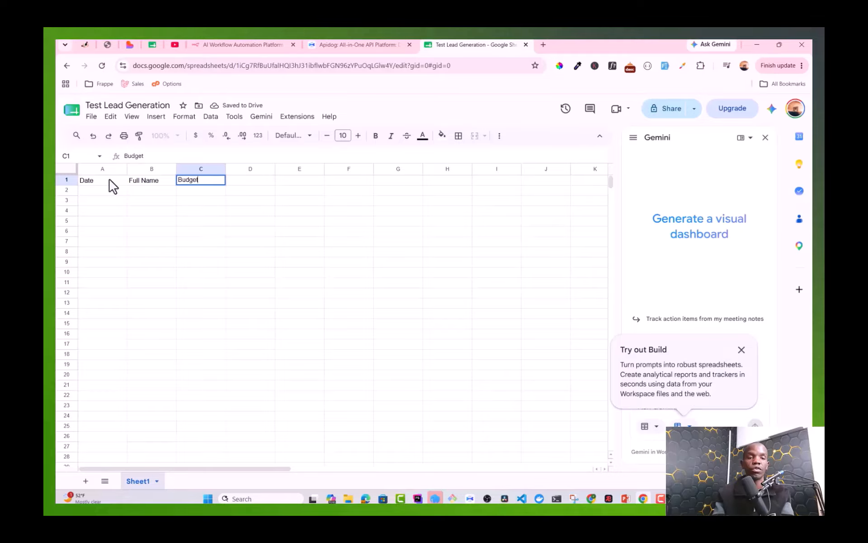
text(Ema)
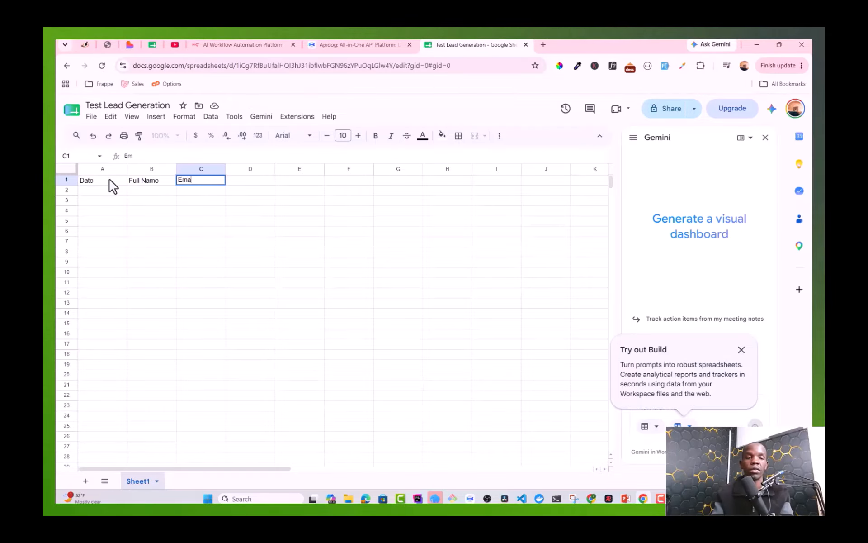
text(il)
key(Tab)
text(Bu)
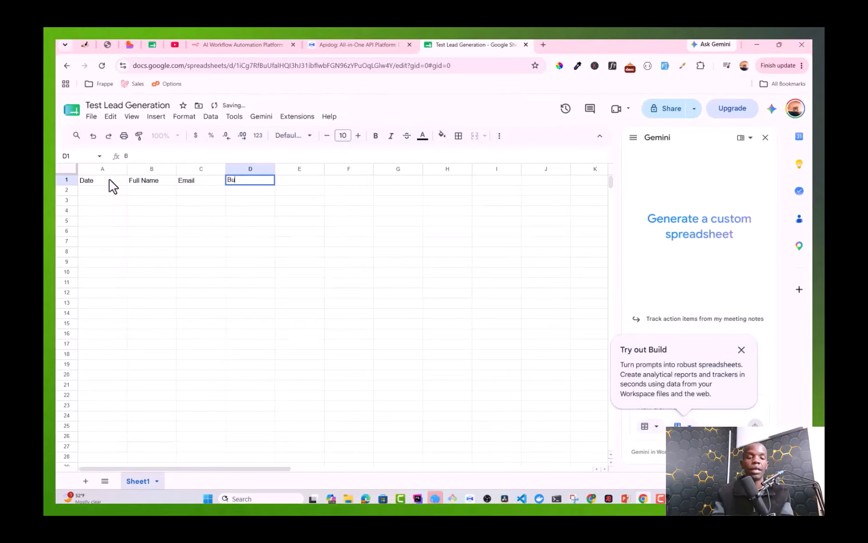
text(dgetr)
key(BackSpace)
key(Tab)
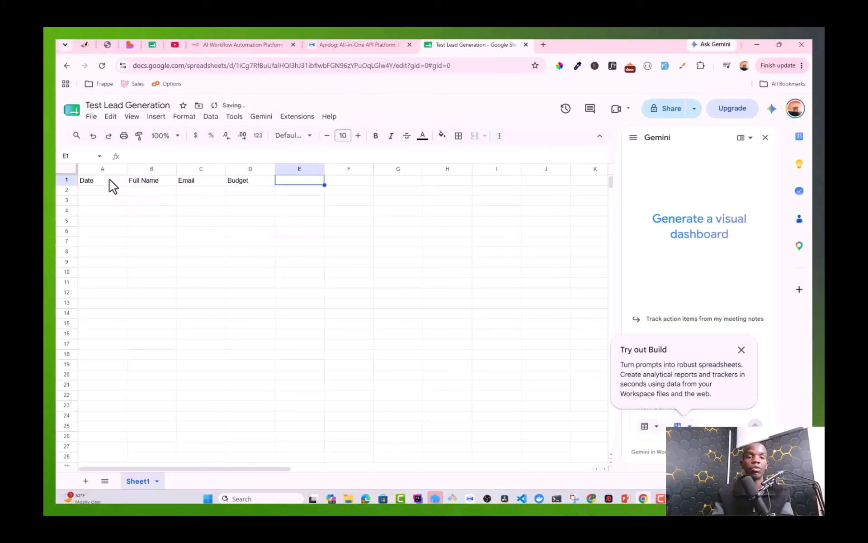
text(Proje)
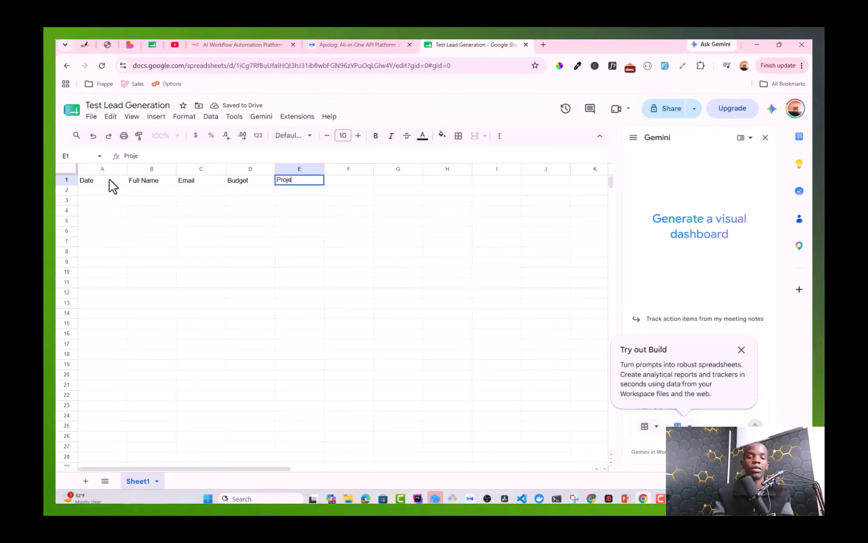
text(ct Requir)
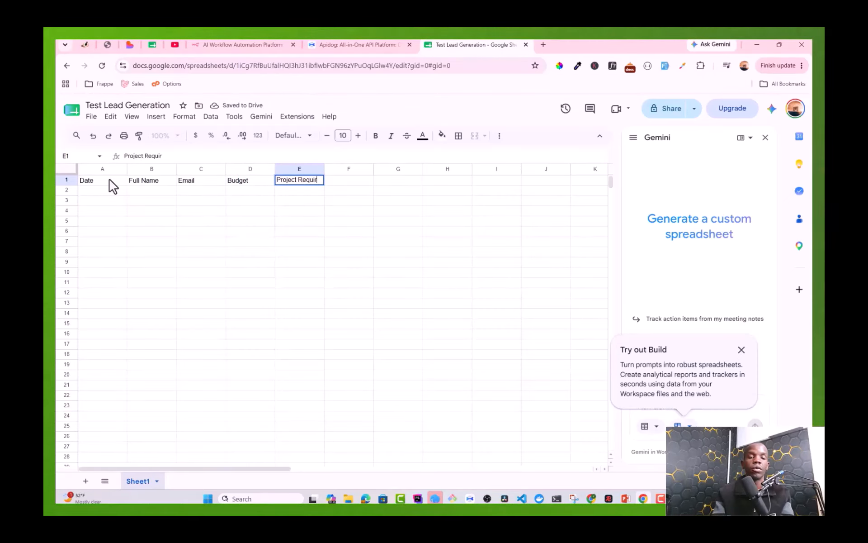
text(ements)
key(Return)
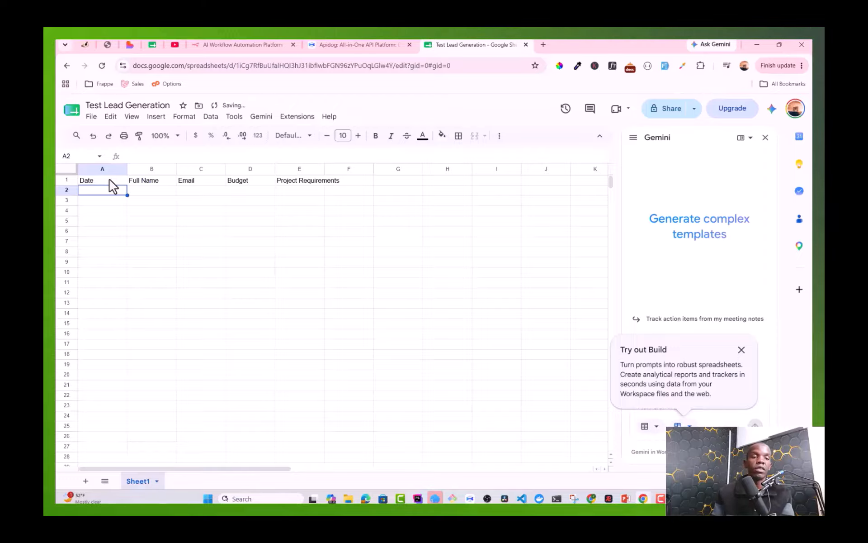
Step: Auto-fit all columns to their contents and go back to n8n
click(65, 169)
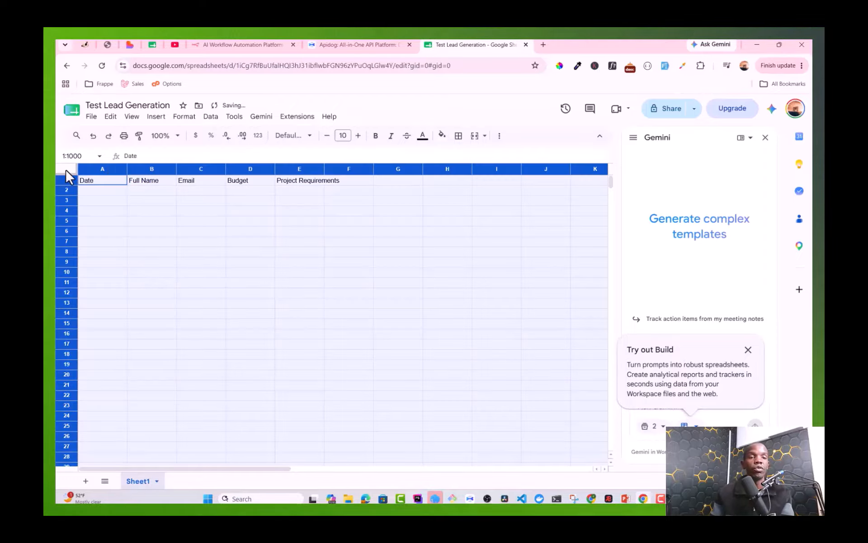
double_click(127, 168)
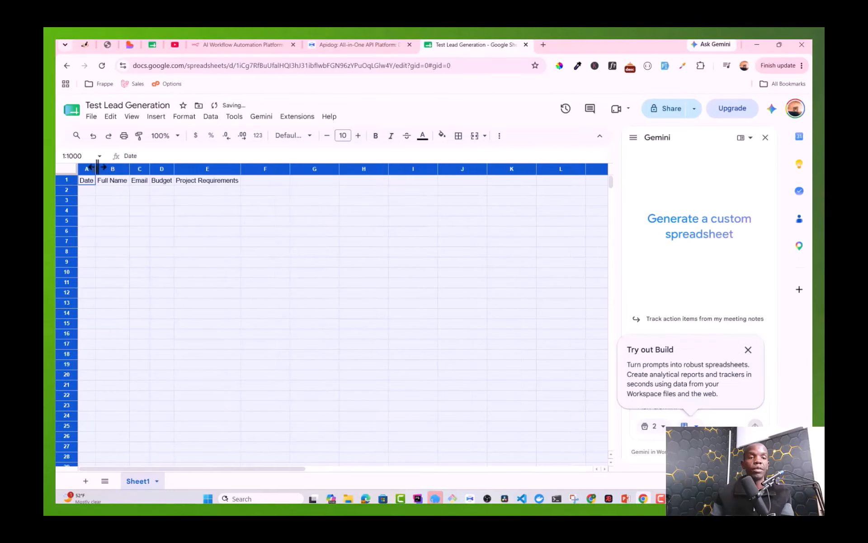
click(93, 203)
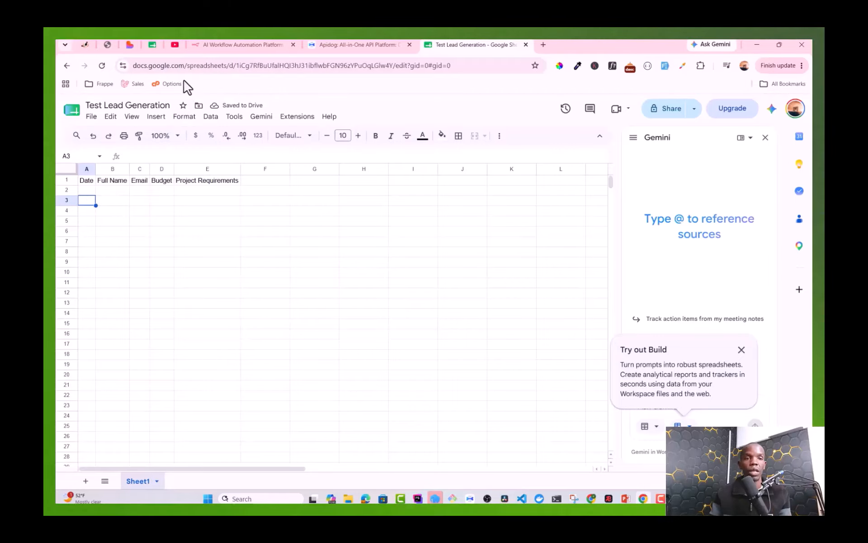
click(108, 44)
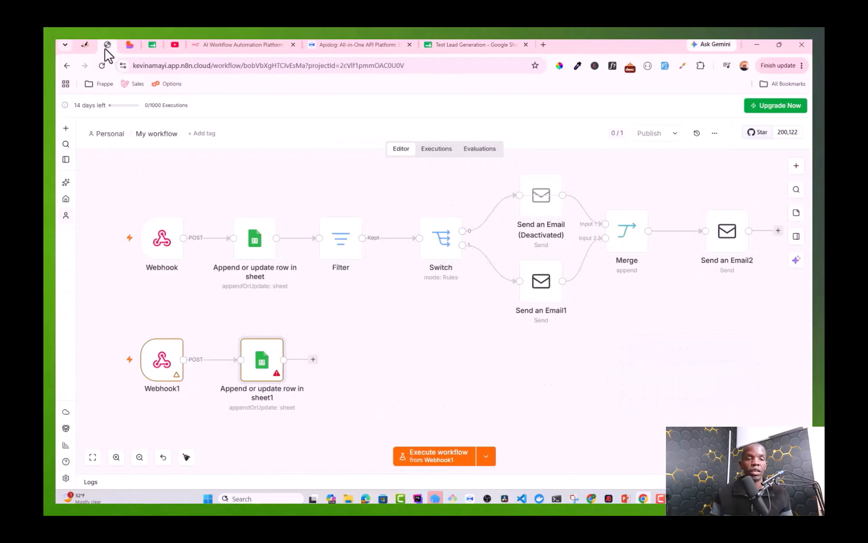
Step: Set the sheet node's Document to Test Lead Generation and check the spreadsheet's tab name
double_click(263, 361)
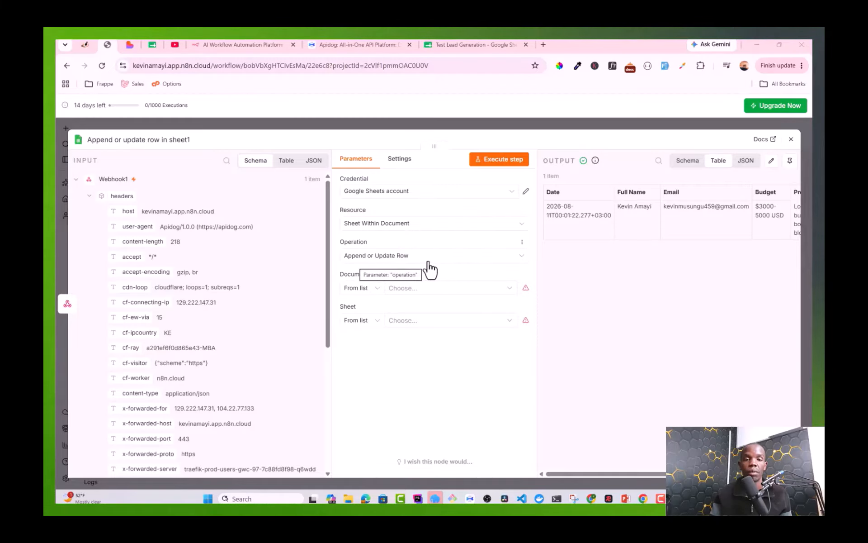
click(414, 290)
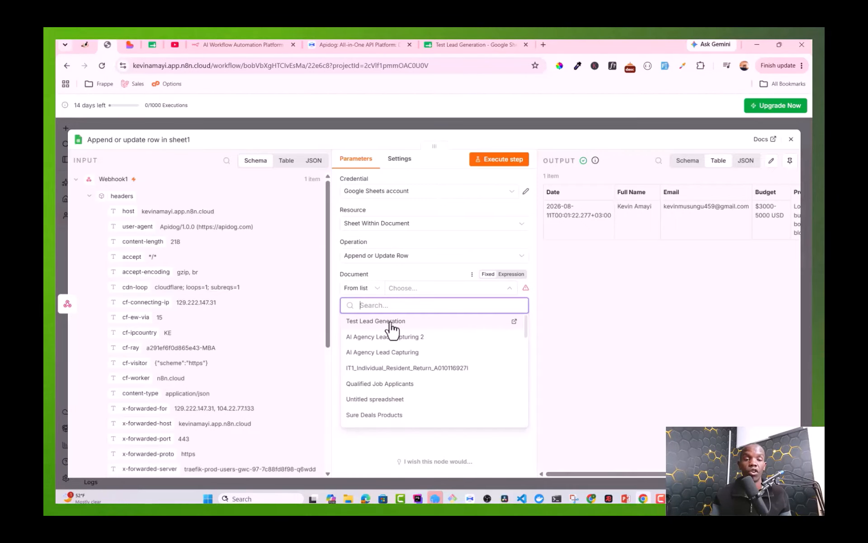
click(391, 324)
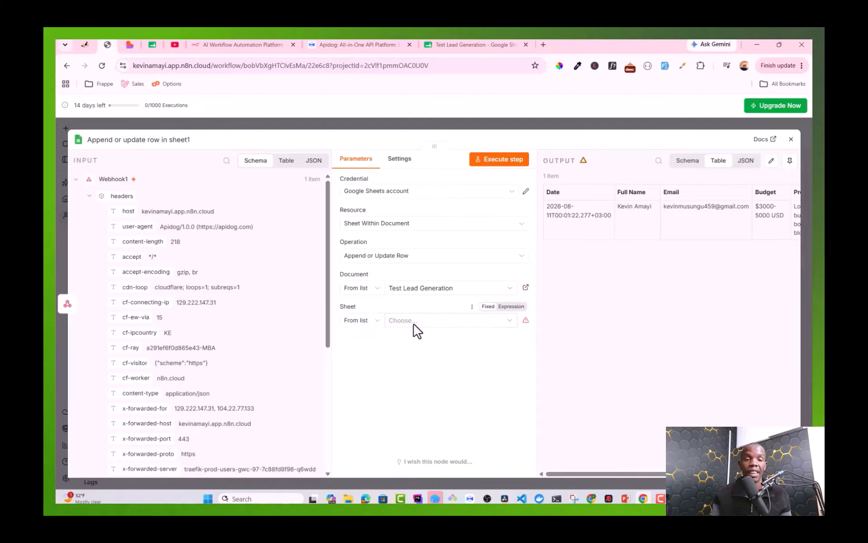
click(453, 45)
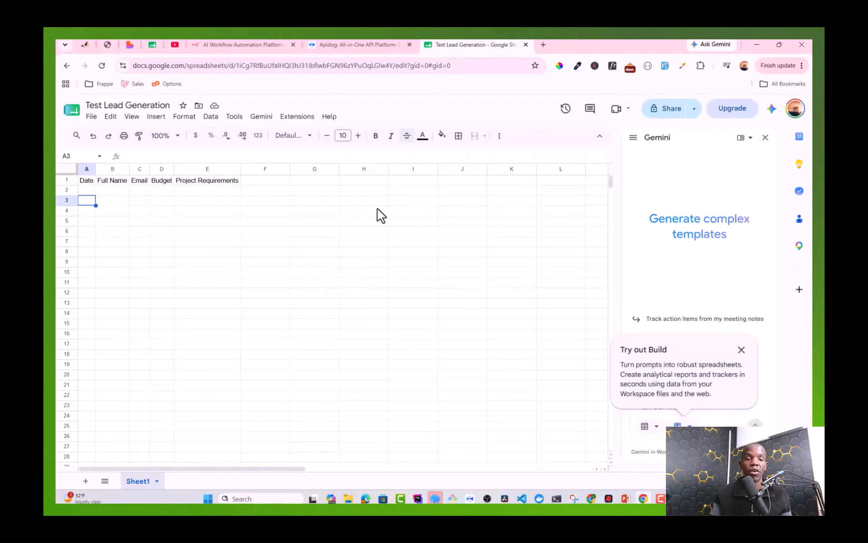
right_click(140, 483)
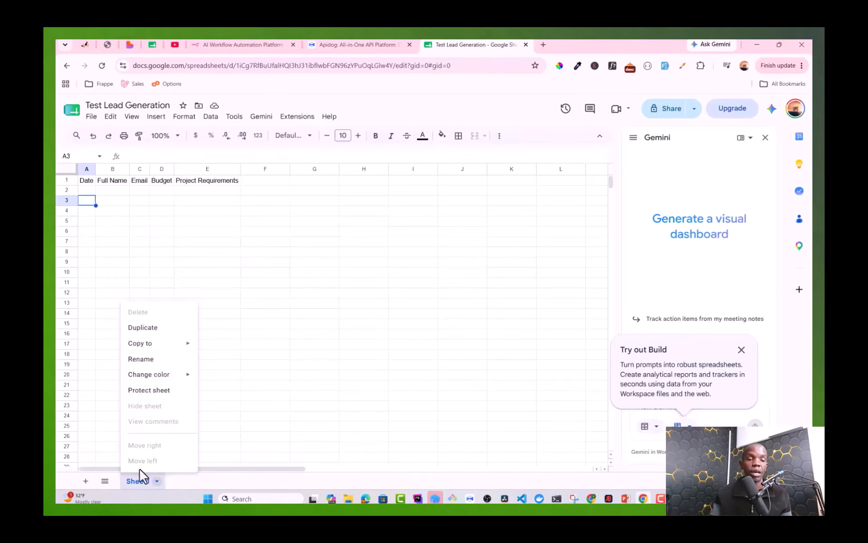
click(157, 481)
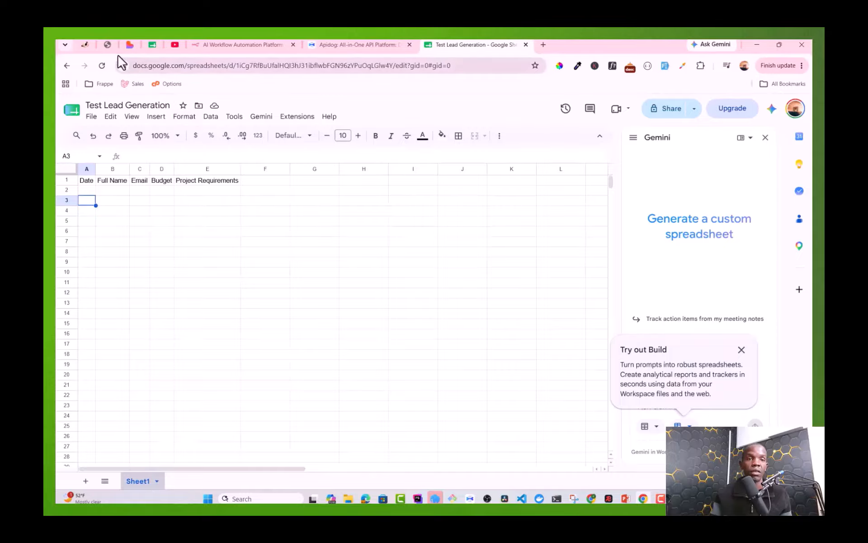
click(108, 44)
Step: Target Sheet1 and switch the Date value under Values to Send to an expression
click(429, 321)
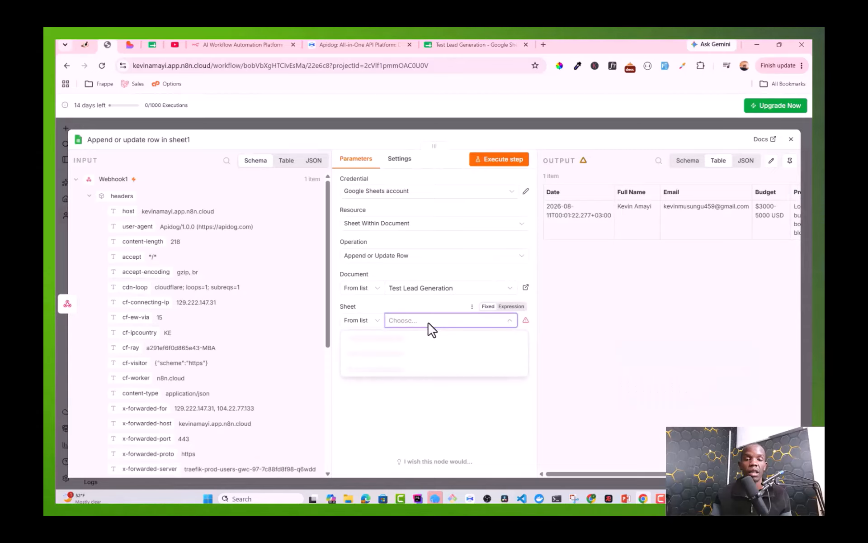
click(381, 343)
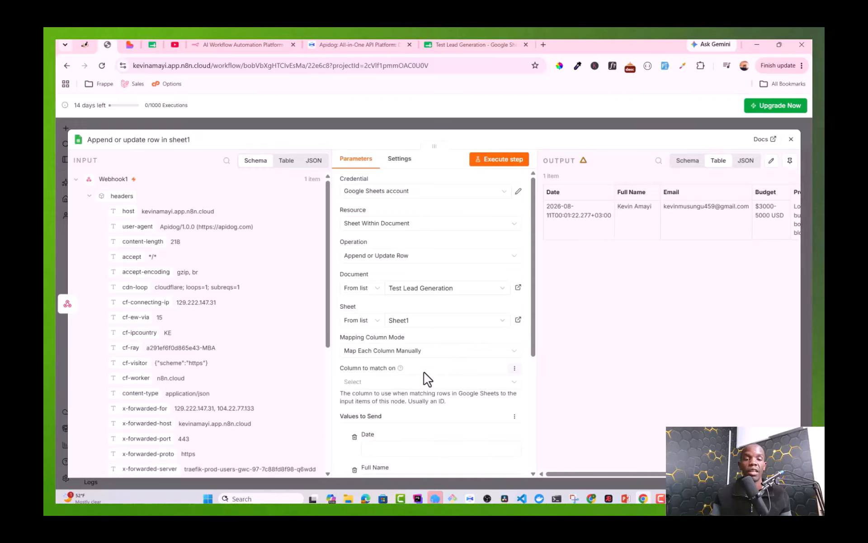
scroll(425, 379, down, 3)
scroll(427, 378, down, 1)
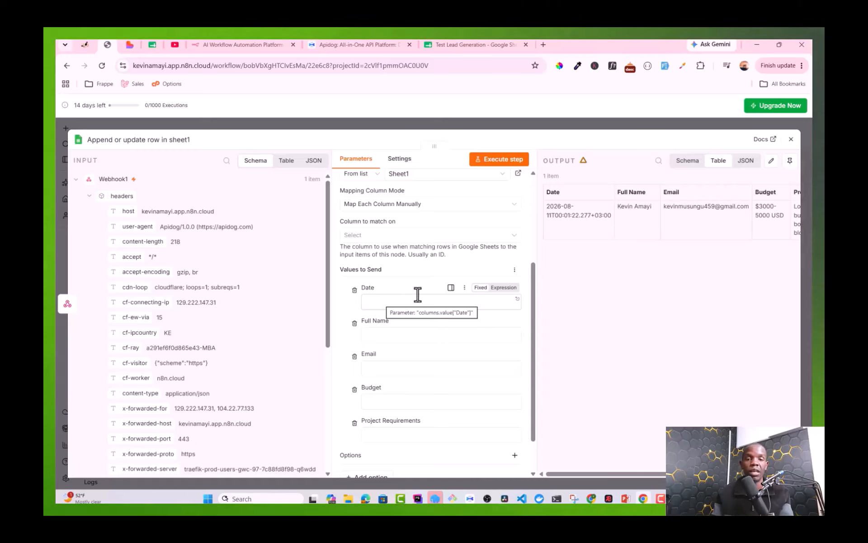
click(499, 290)
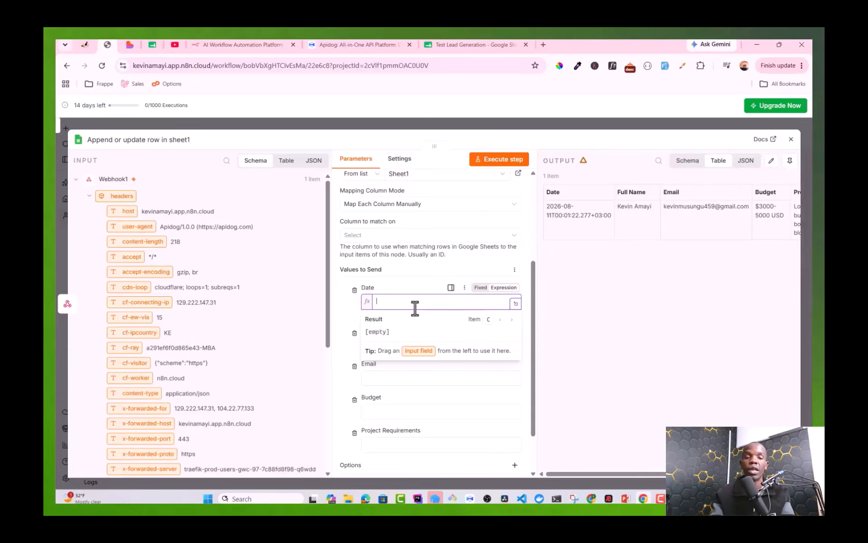
Step: Set Date to {{ $now }} and Full Name to {{ $json.body.fullName }}
text({{)
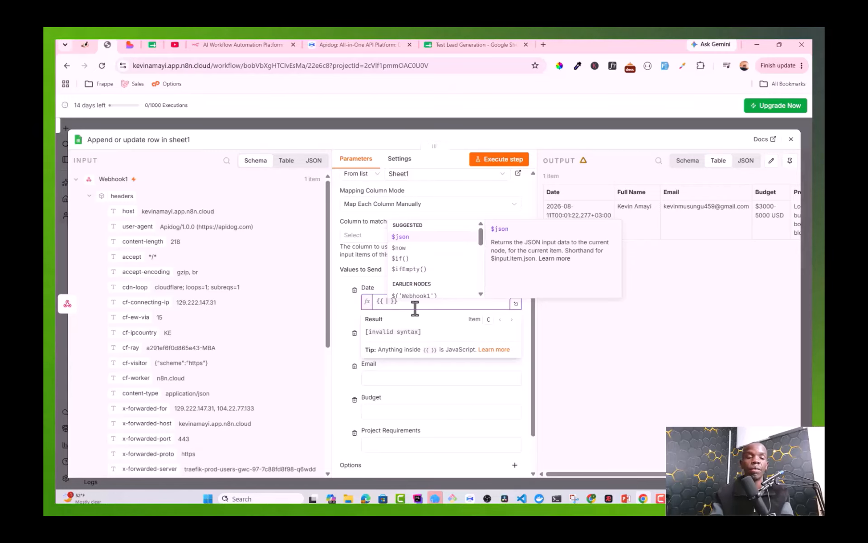
click(419, 248)
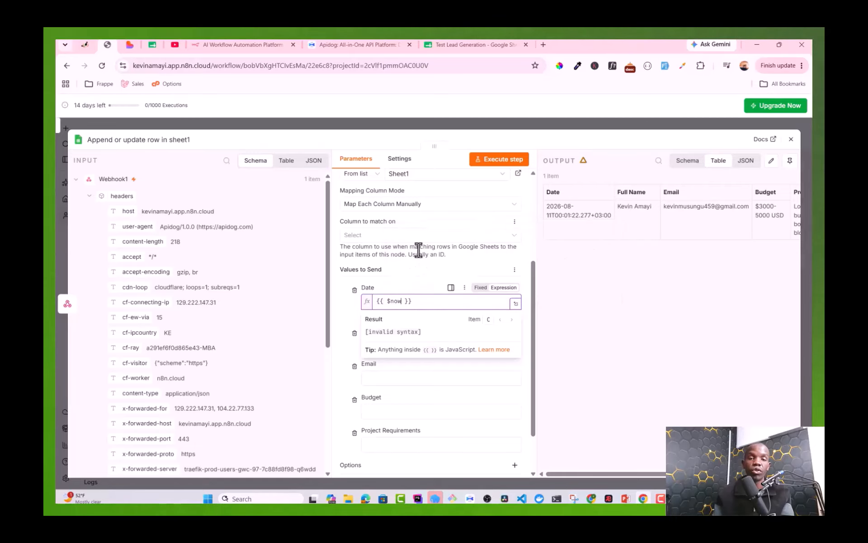
click(421, 284)
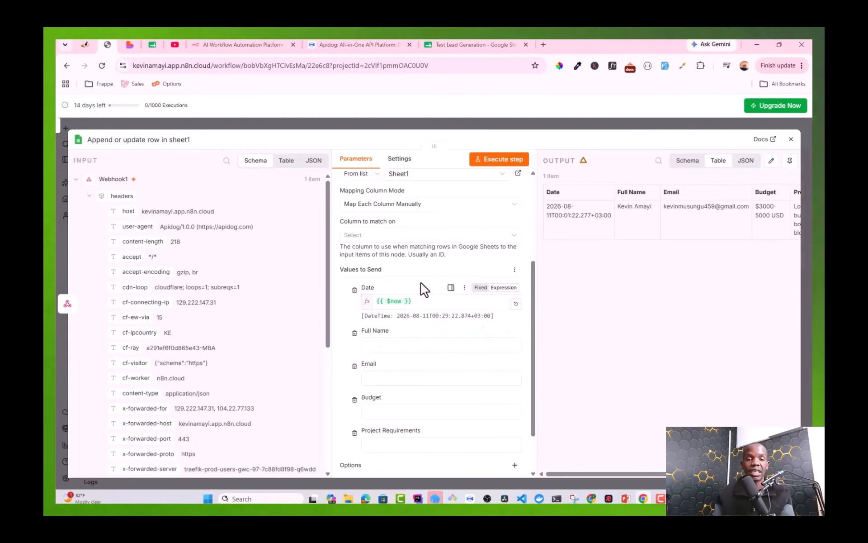
click(387, 346)
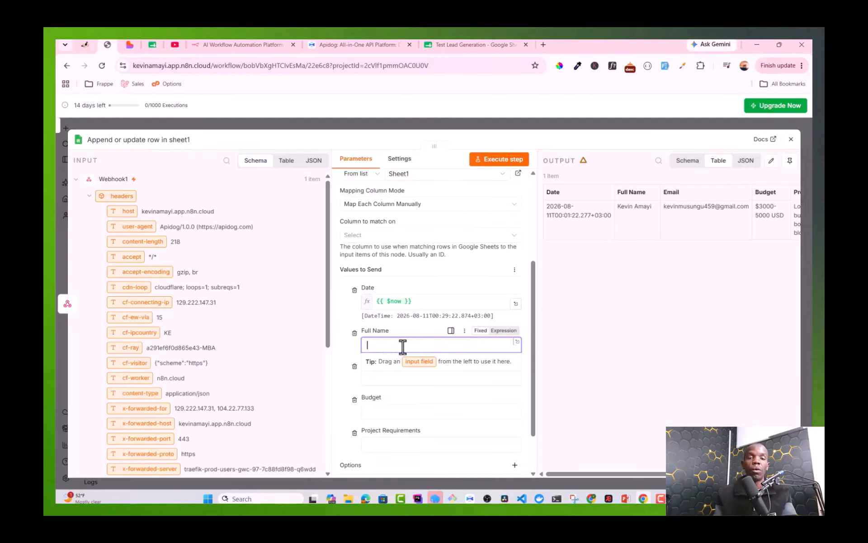
click(504, 333)
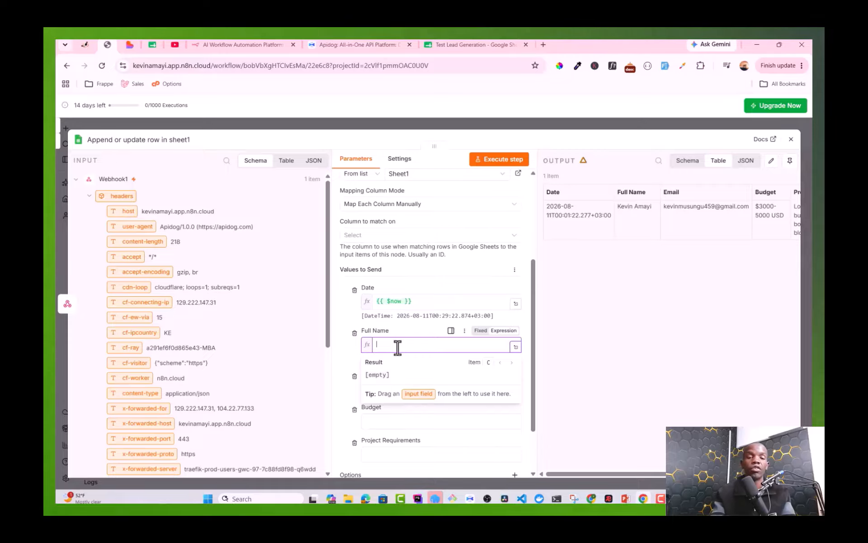
text({{)
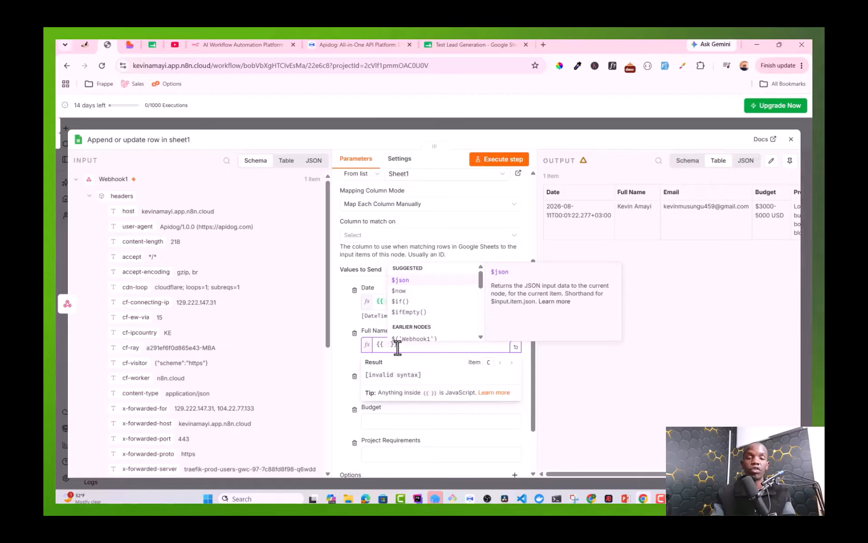
key(Return)
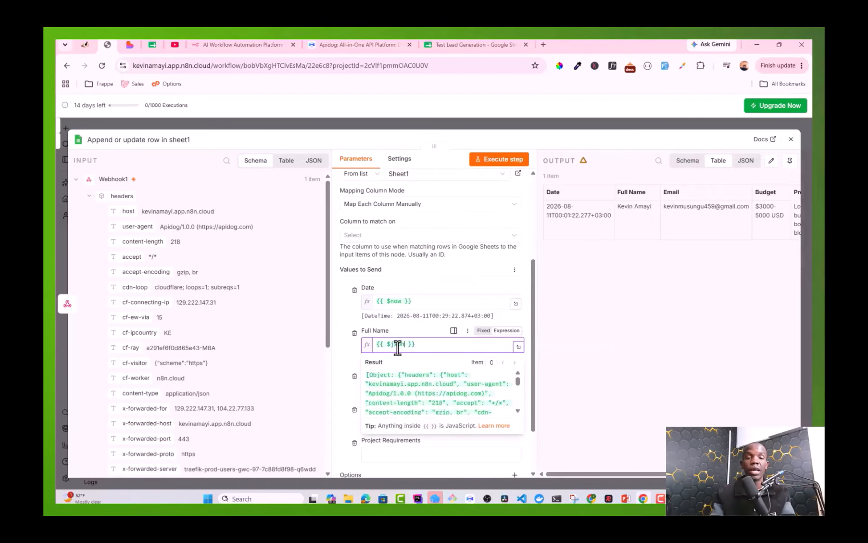
text(.)
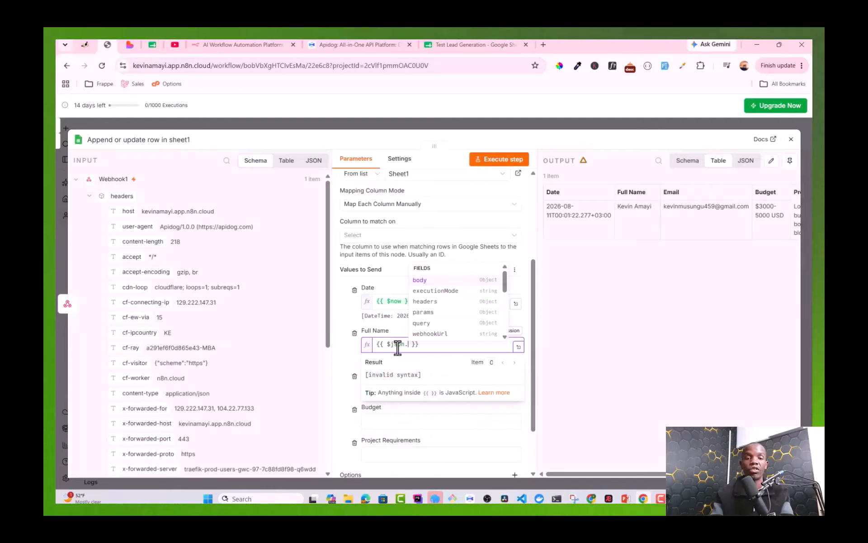
key(Return)
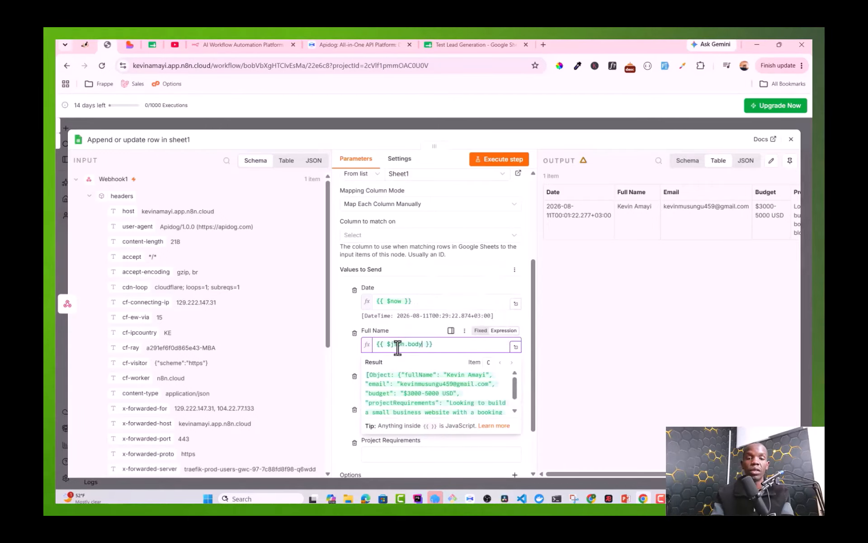
text(.)
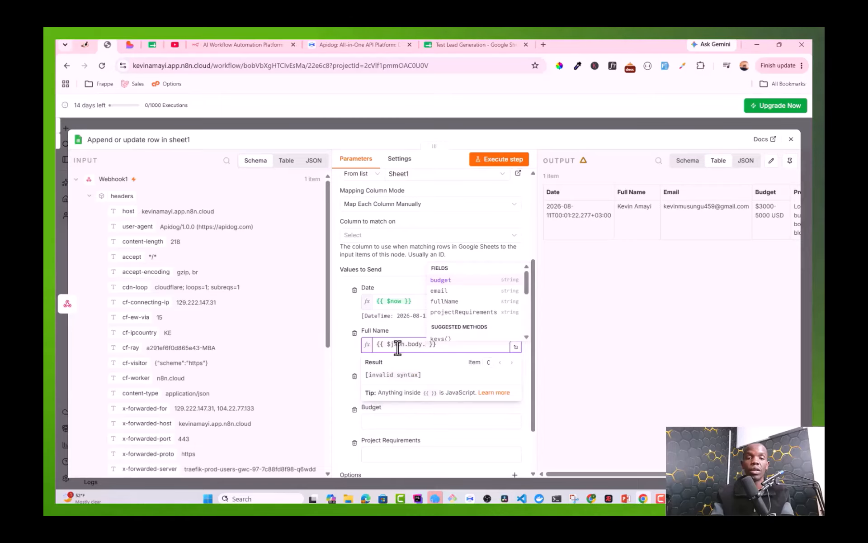
key(Down)
key(Down)
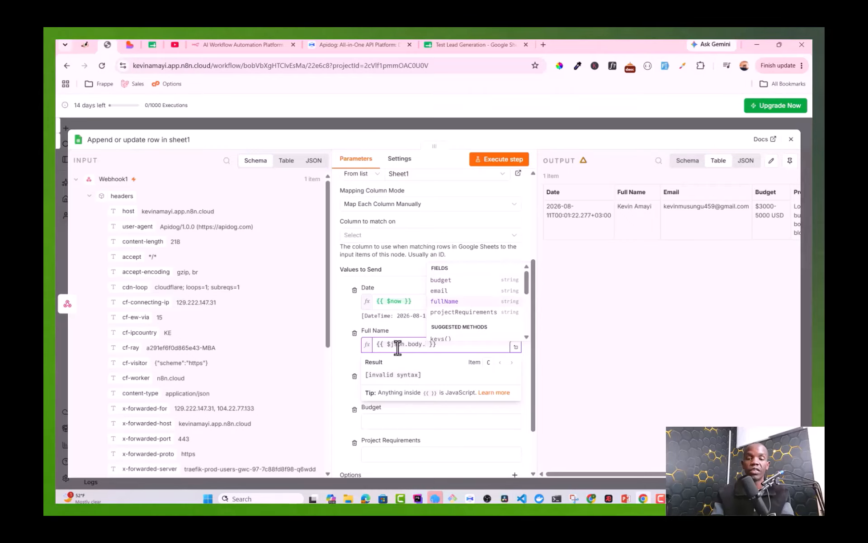
key(Return)
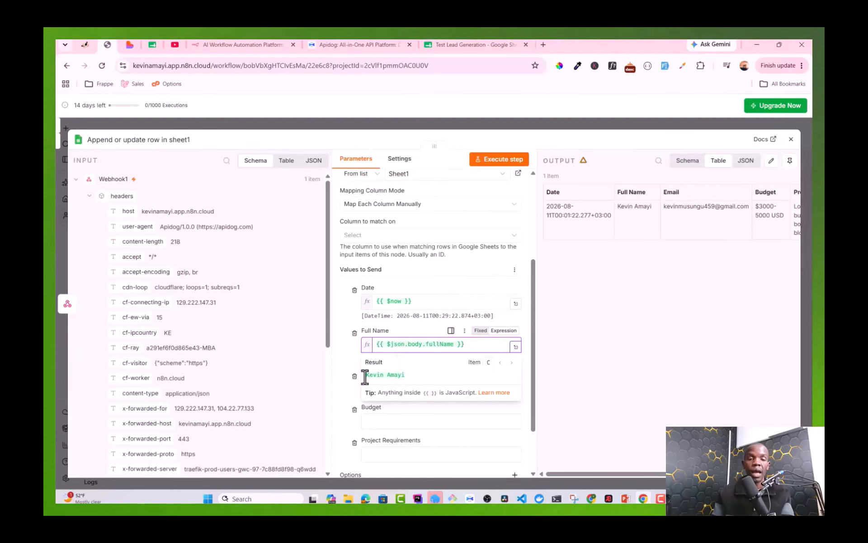
Step: Set the Email column to {{ $json.body.email }}
click(345, 362)
click(374, 388)
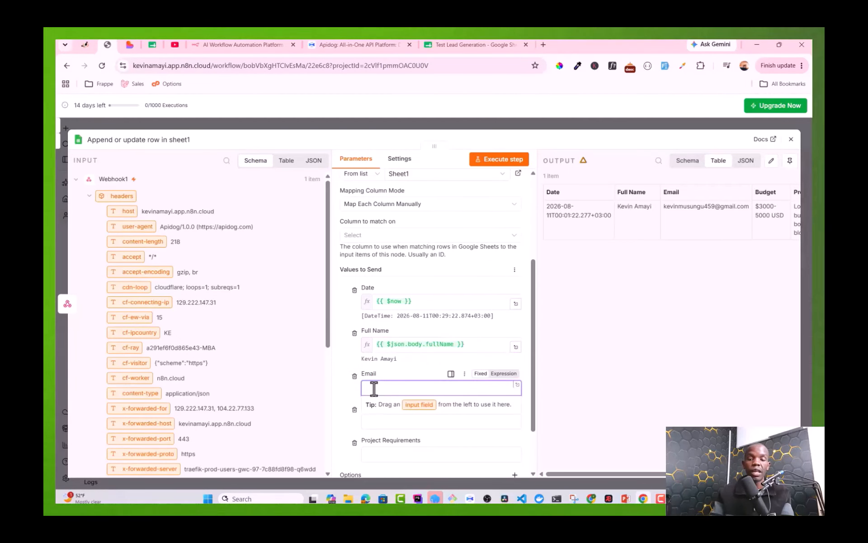
text({{)
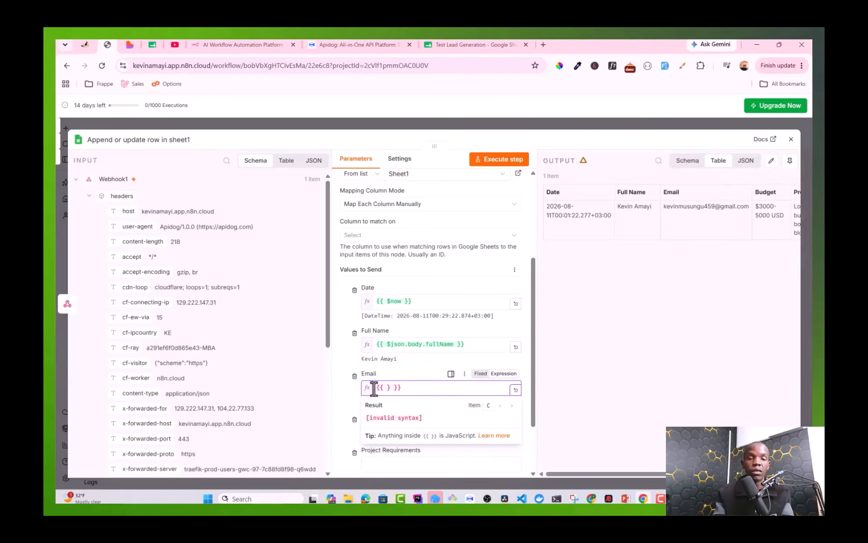
text($j)
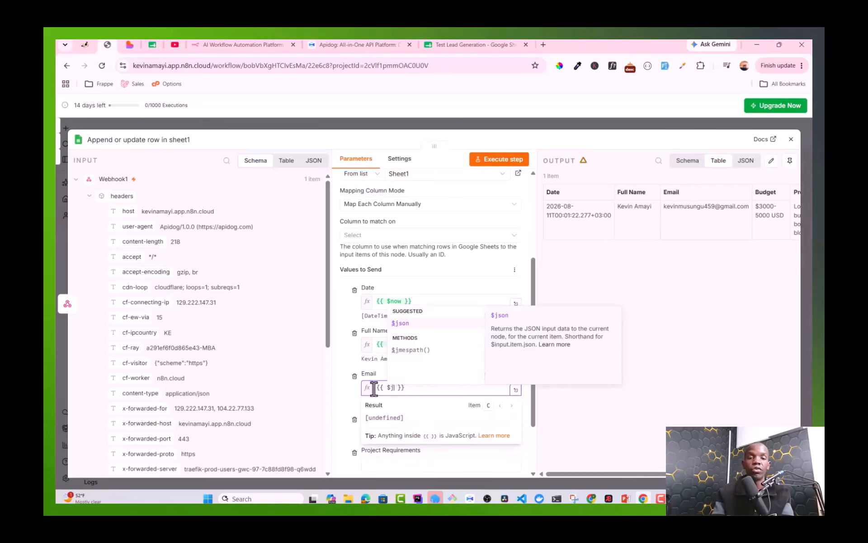
key(Return)
text(.)
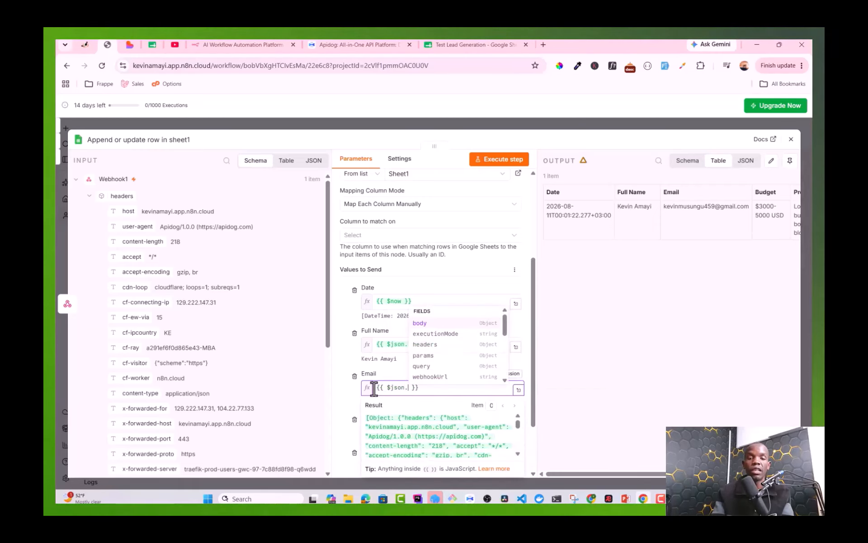
key(Return)
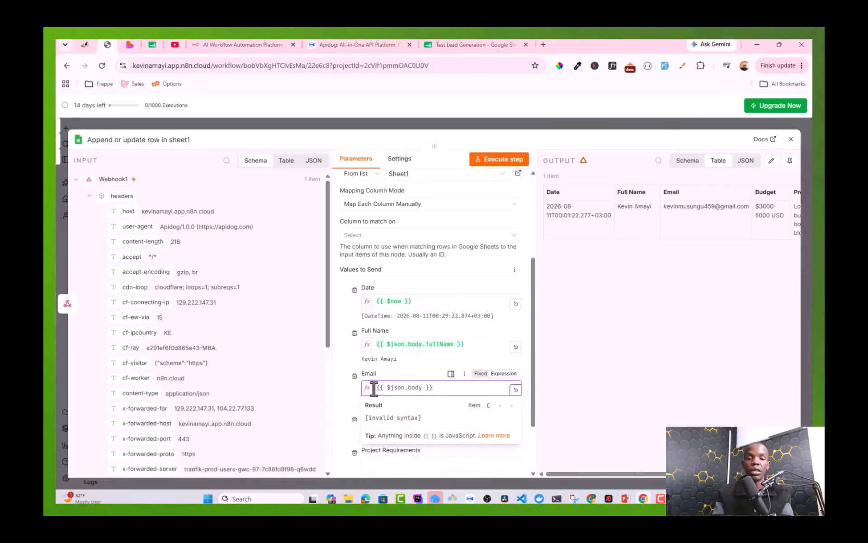
text(.)
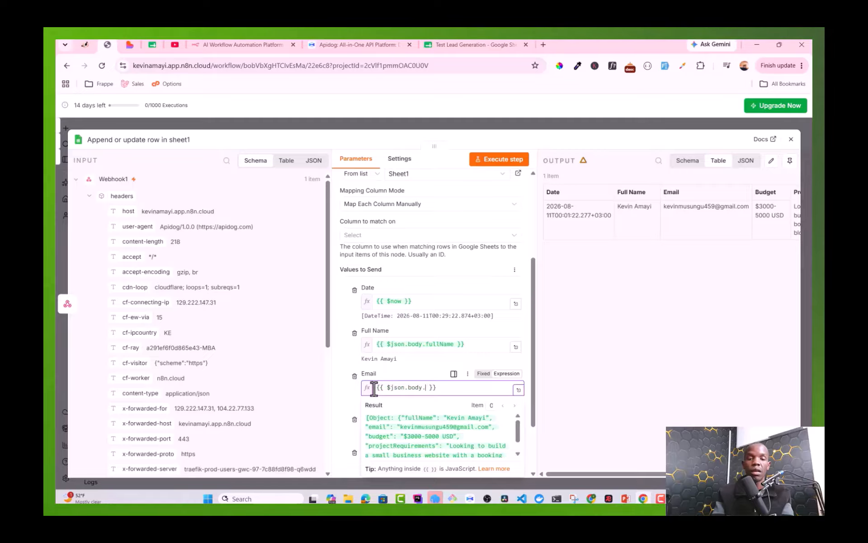
text(e)
key(Return)
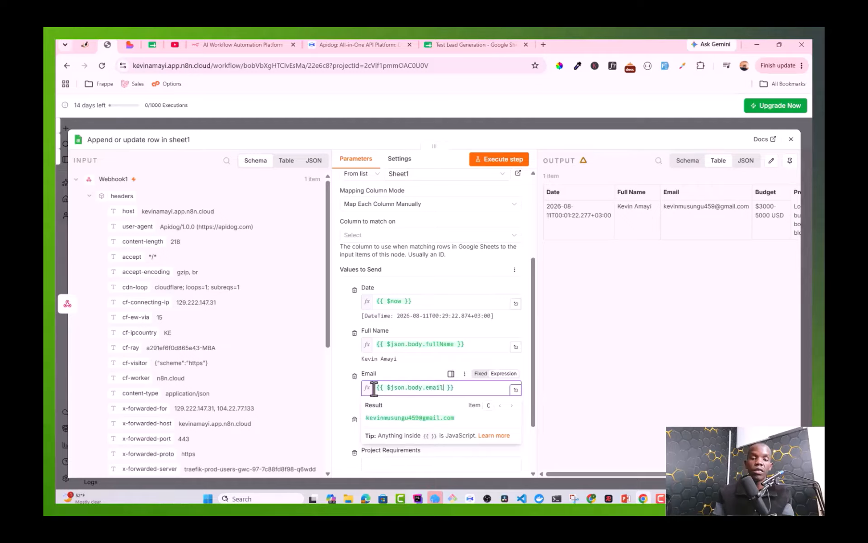
scroll(330, 408, down, 5)
scroll(355, 407, down, 2)
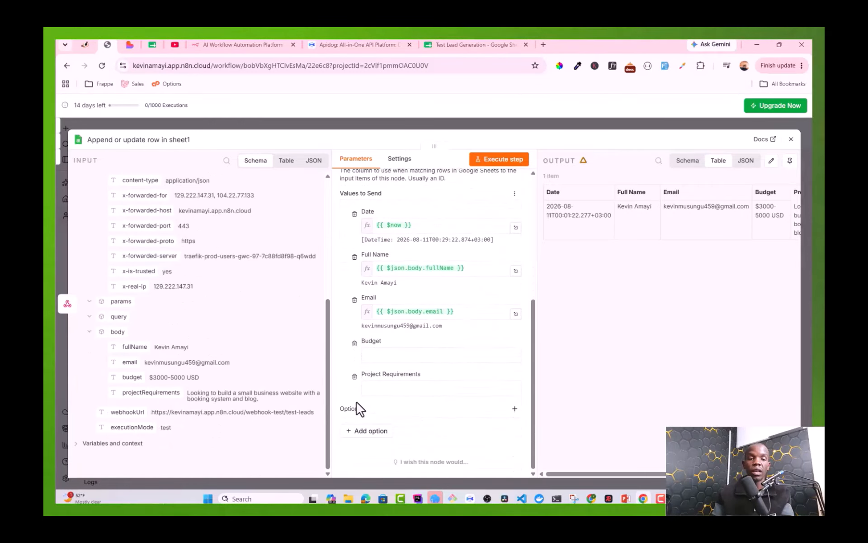
Step: Set the Budget column to the expression {{ $json.body.budget }}
click(387, 355)
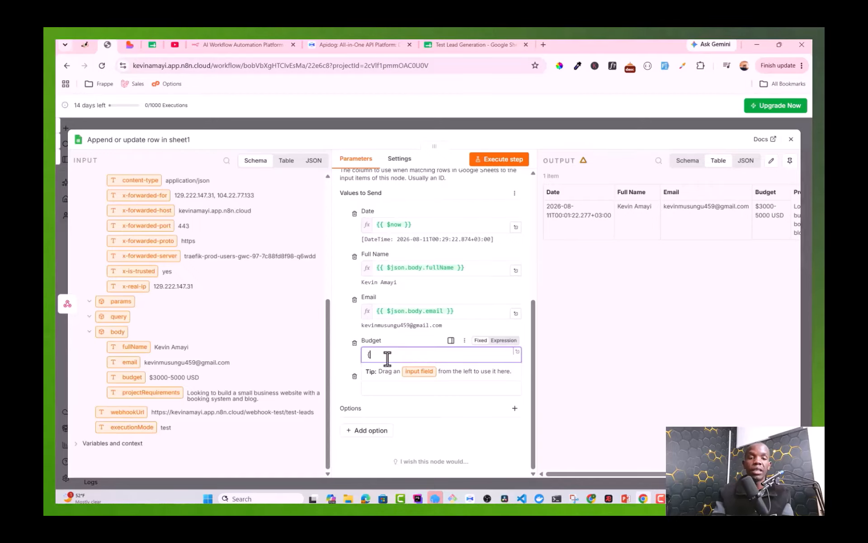
text({{}})
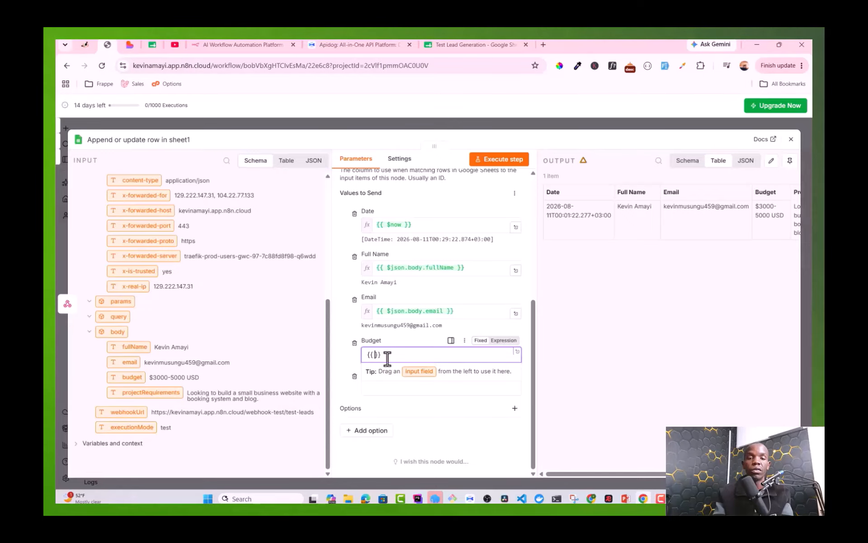
click(503, 340)
text($js )
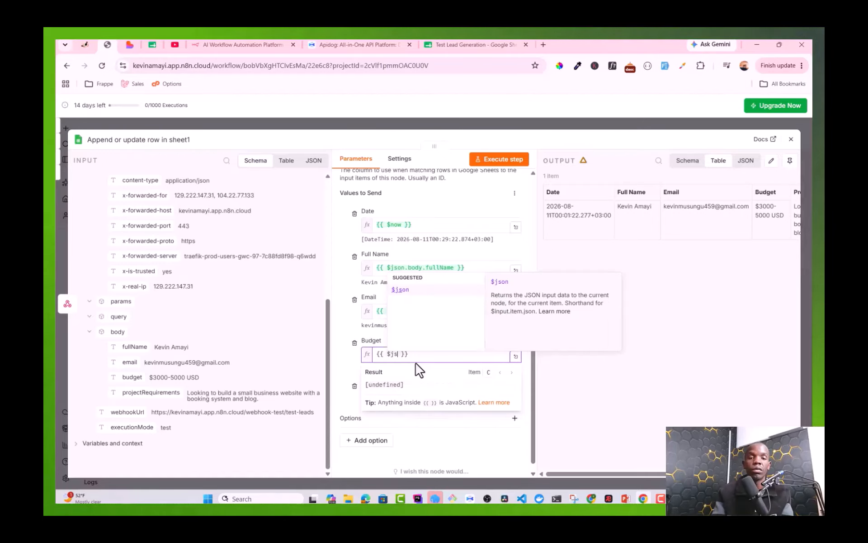
text(on.)
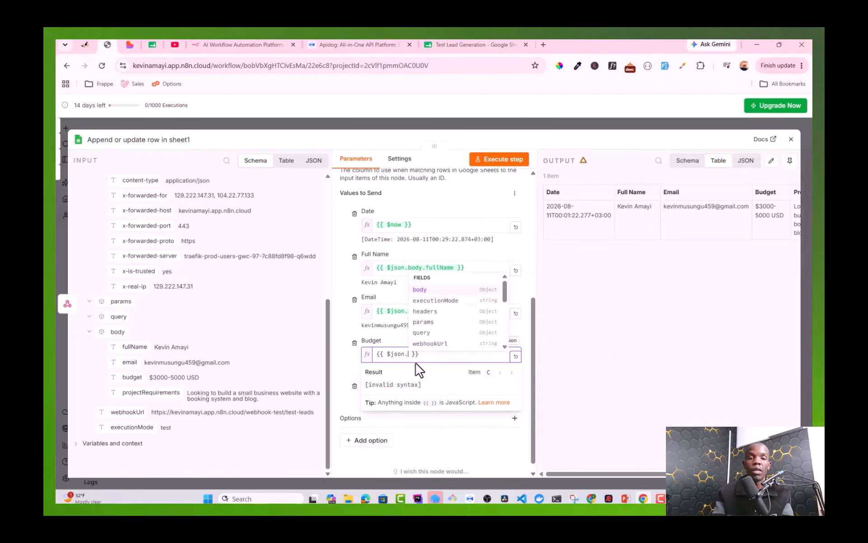
text(body)
key(BackSpace)
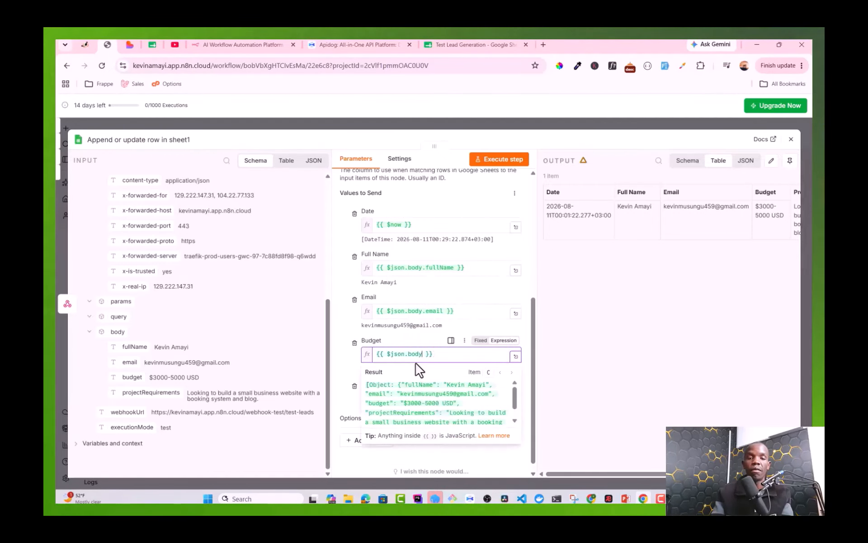
text(.)
key(Return)
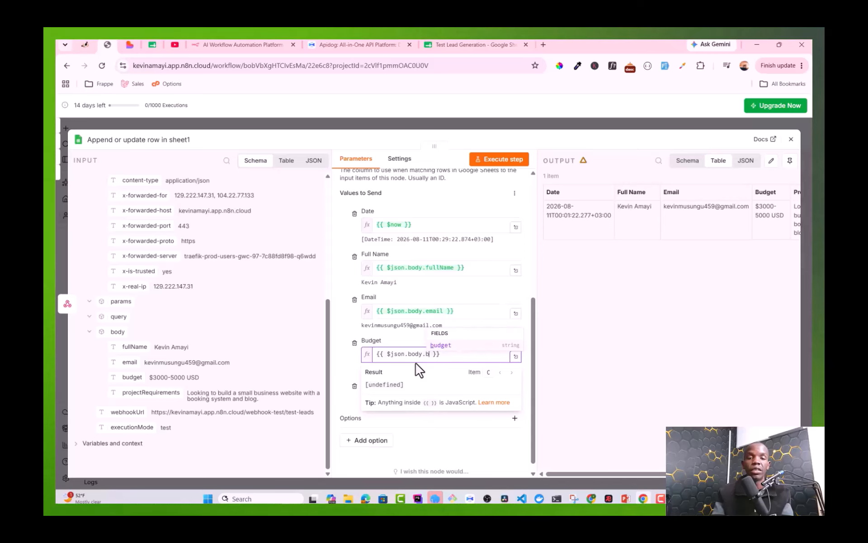
click(353, 380)
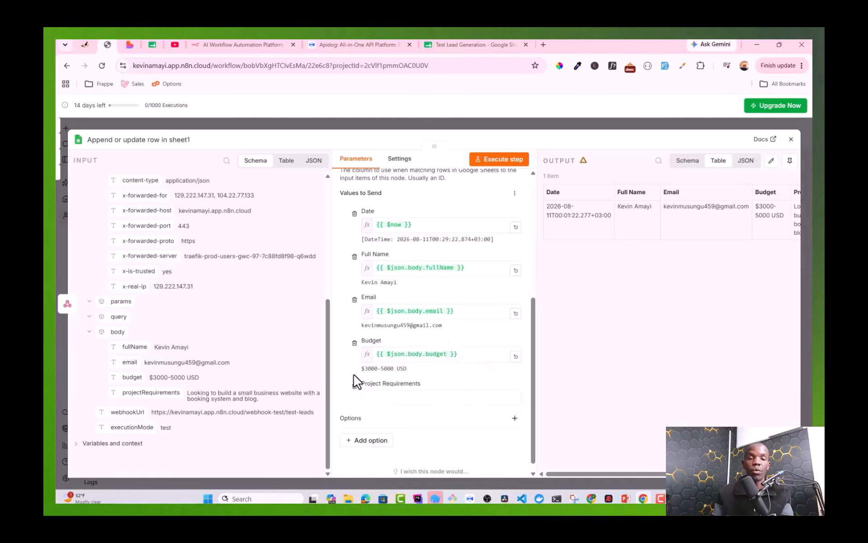
Step: Set Project Requirements to {{ $json.body.projectRequirements }} and close the node
click(391, 386)
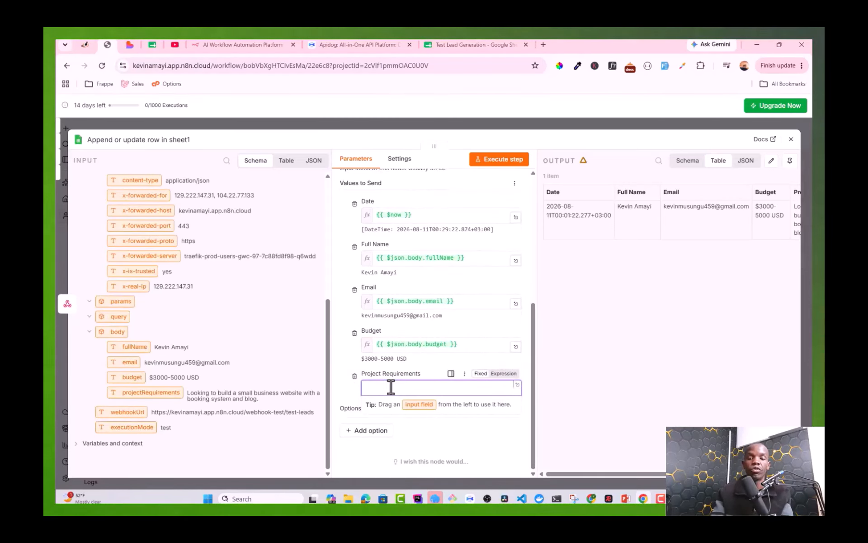
text({{ )
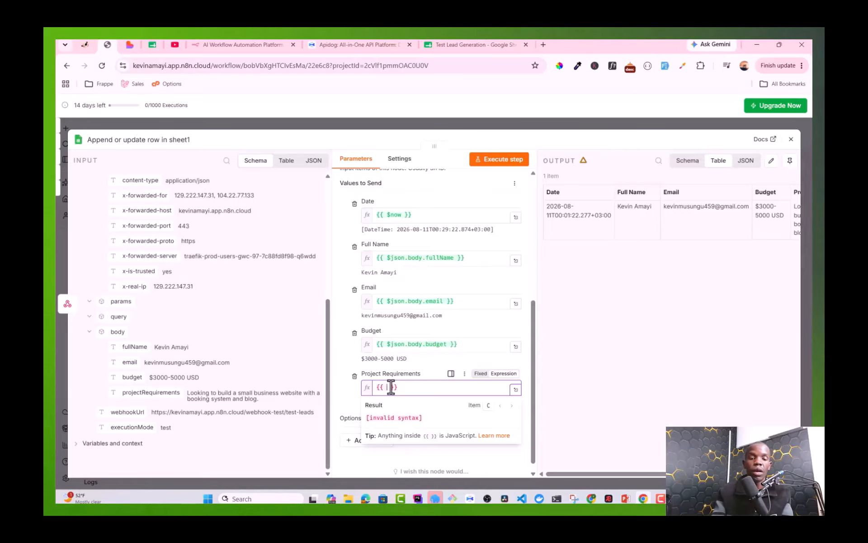
text($json)
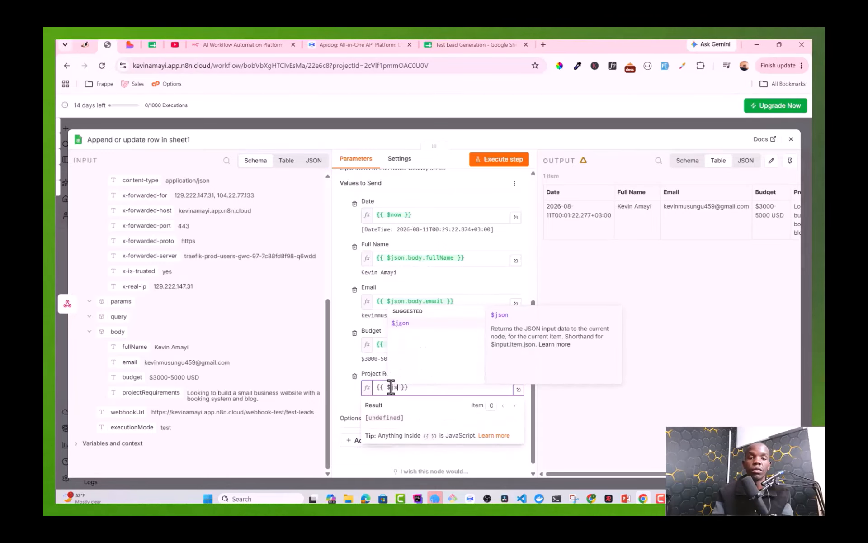
text(.b)
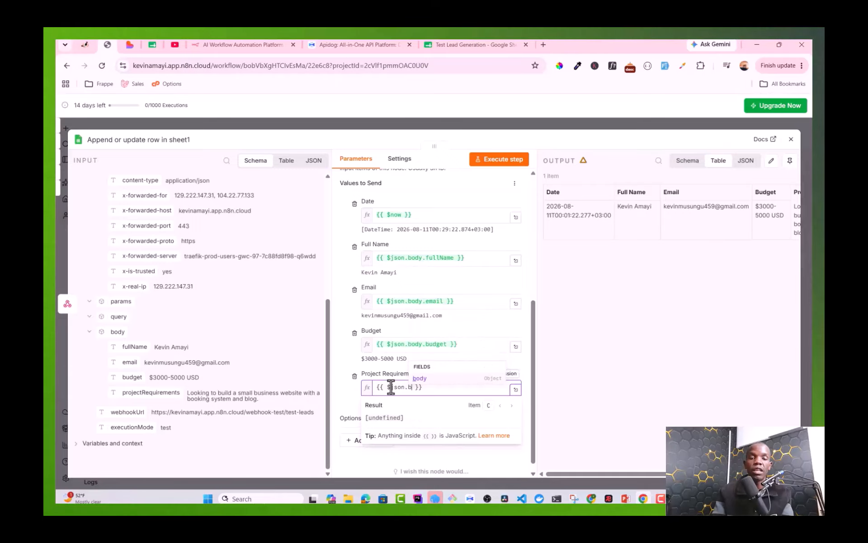
text(ody.)
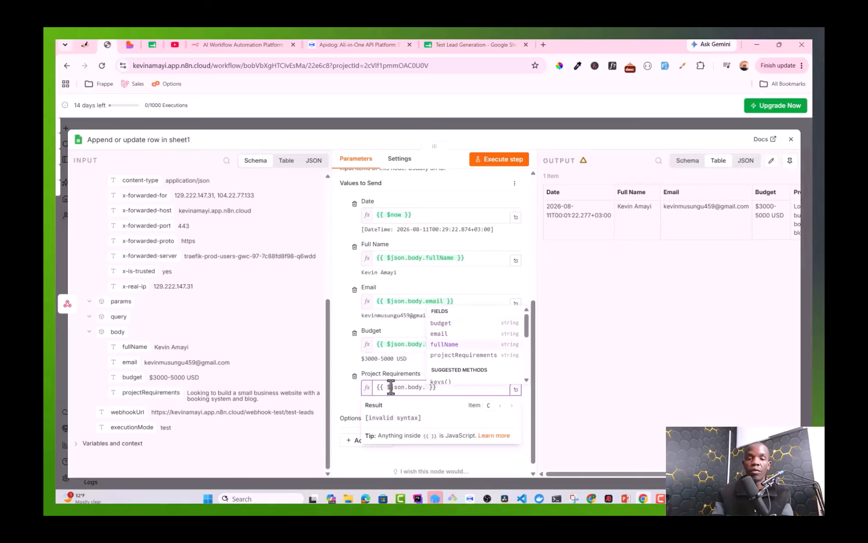
key(Return)
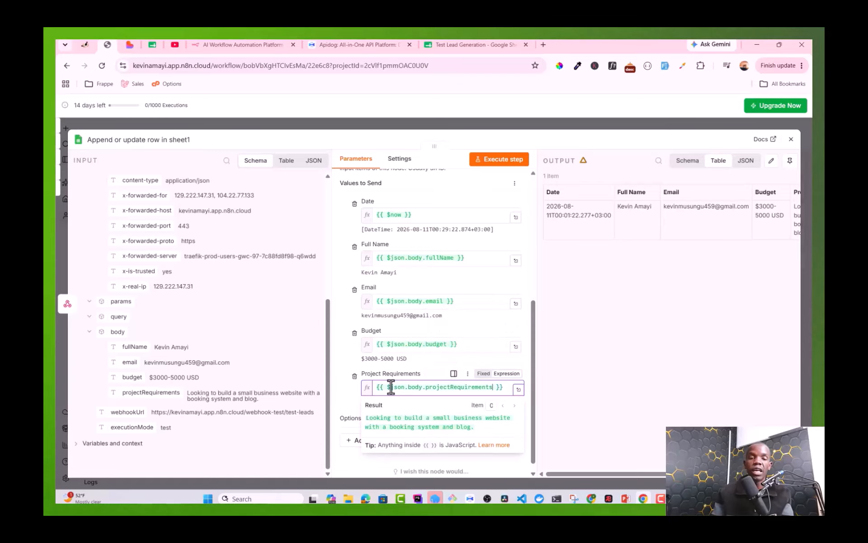
click(407, 367)
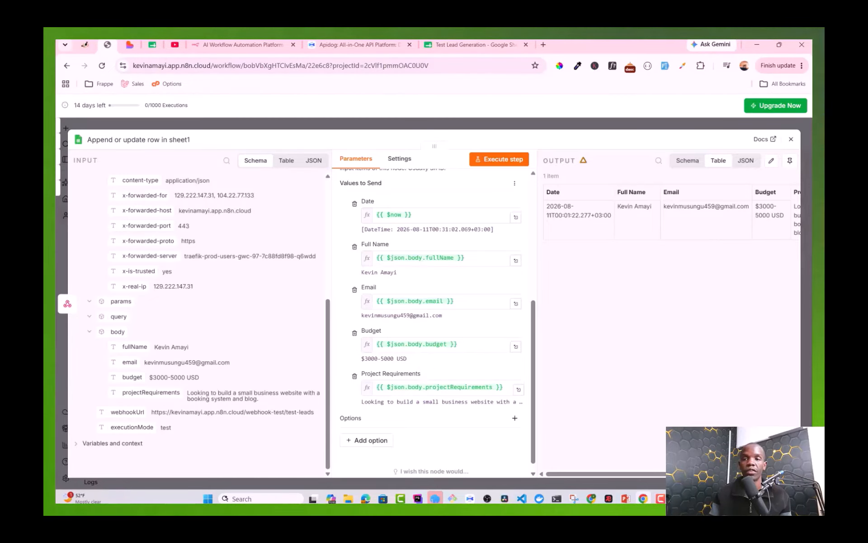
click(790, 139)
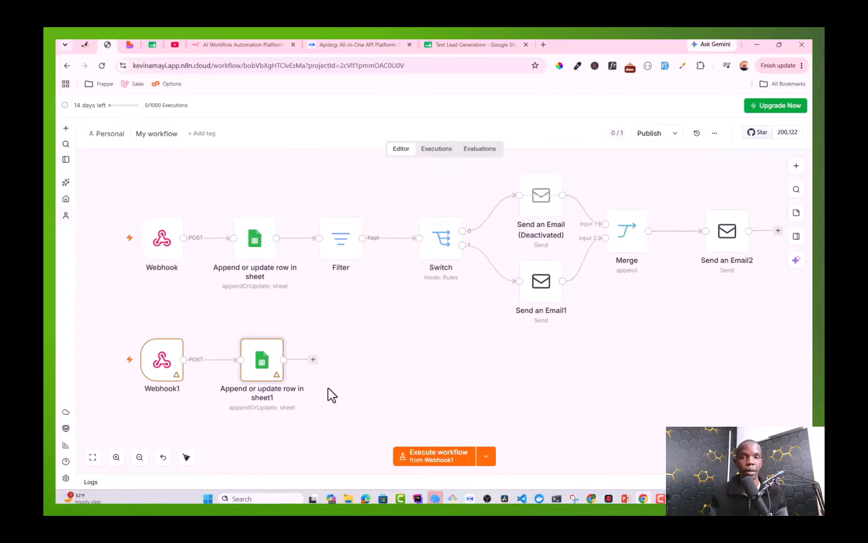
Step: Search Google for 'api dog' in a new tab and open the sponsored Apidog site
click(544, 45)
text(api)
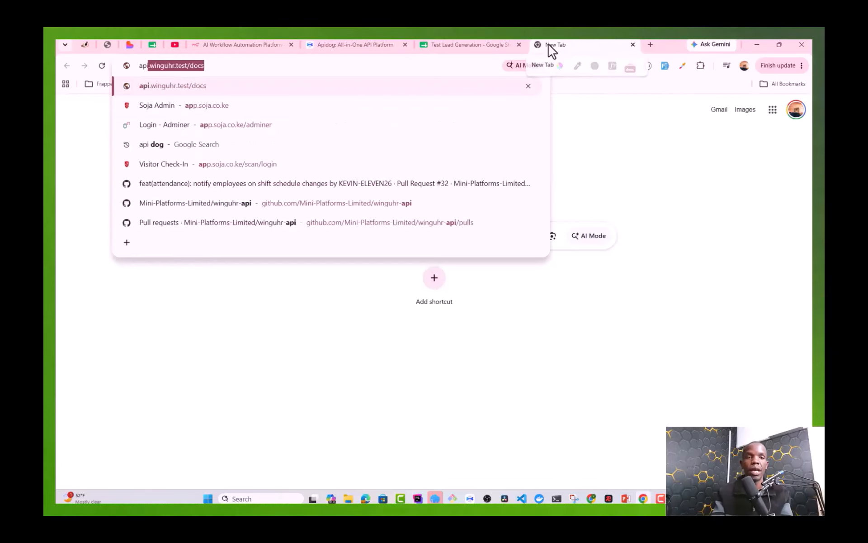
key(BackSpace)
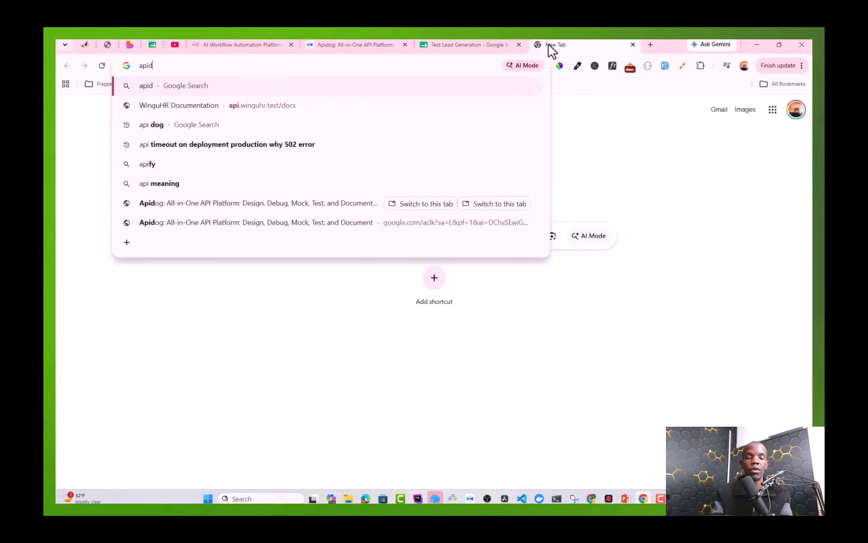
text(dog)
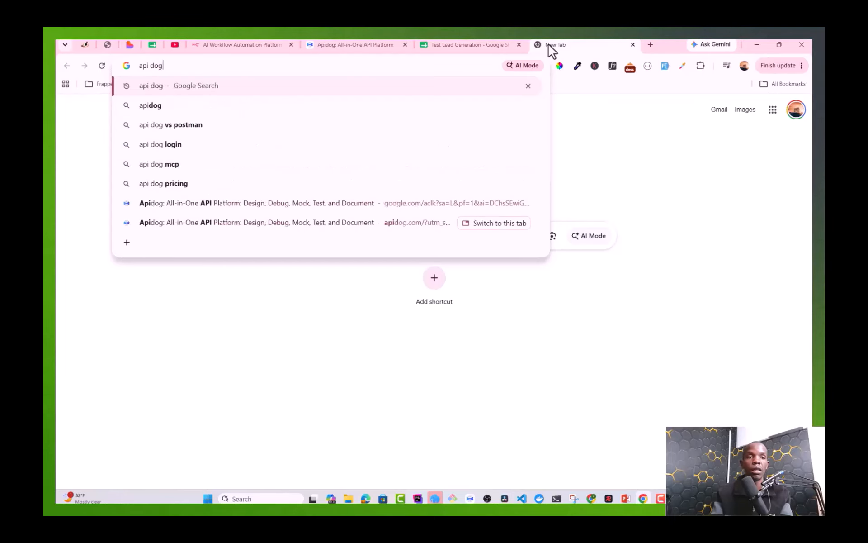
key(Return)
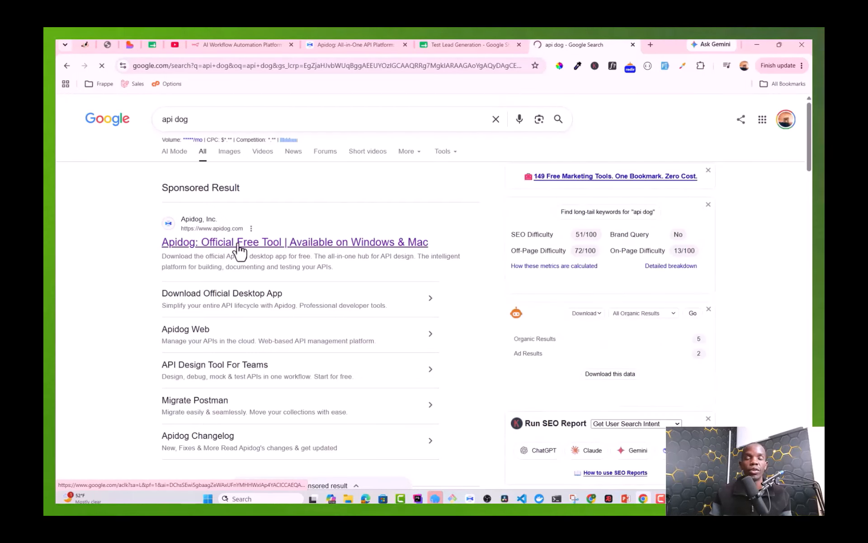
click(251, 245)
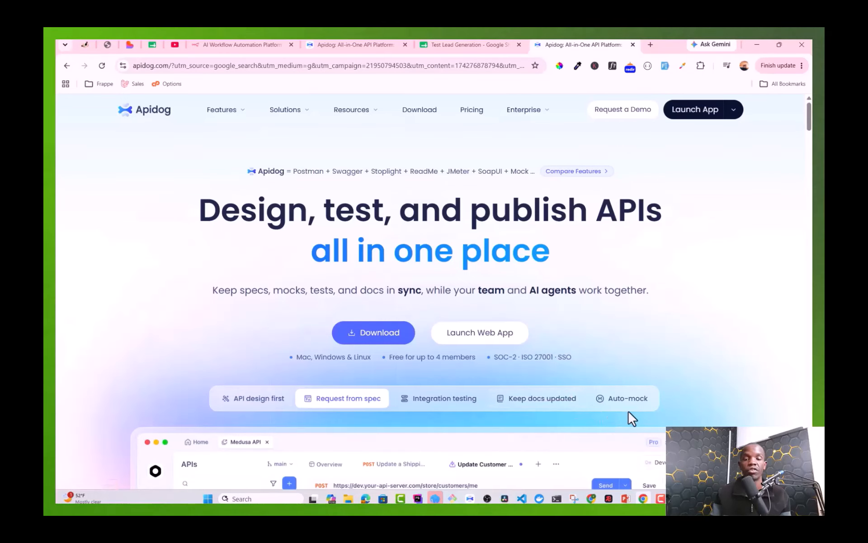
mouse_move(473, 501)
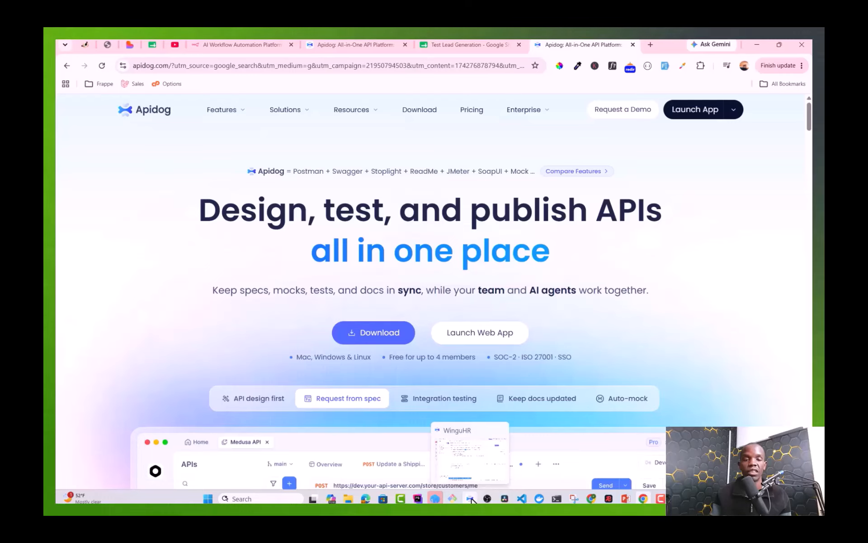
Step: Minimize Apidog and bring back the n8n lead workflow editor in Chrome
click(475, 468)
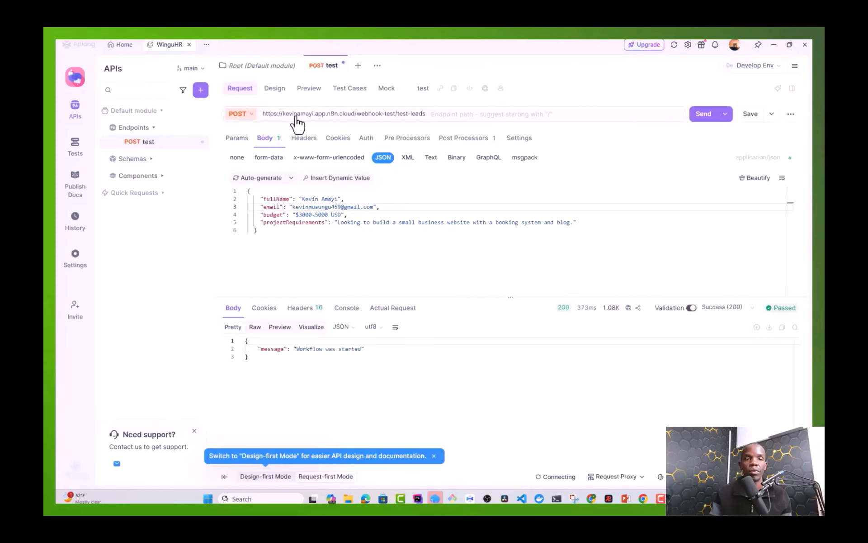
mouse_move(342, 117)
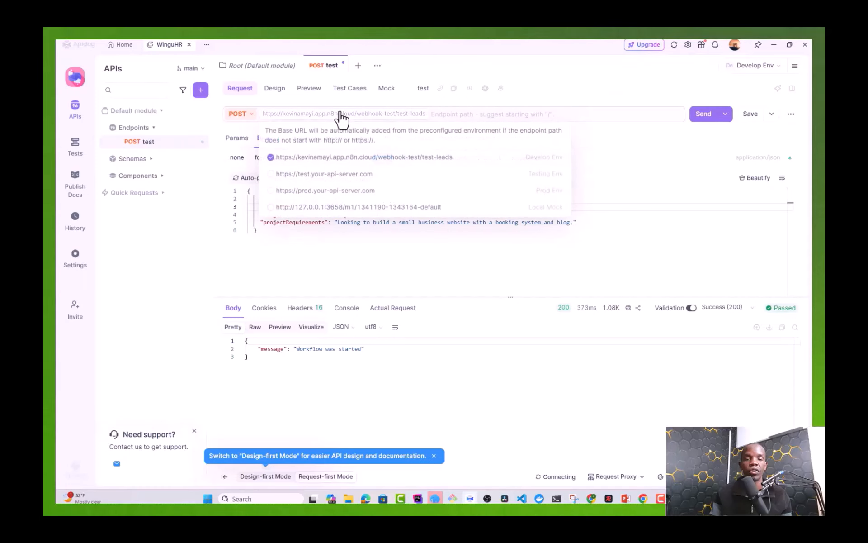
click(773, 44)
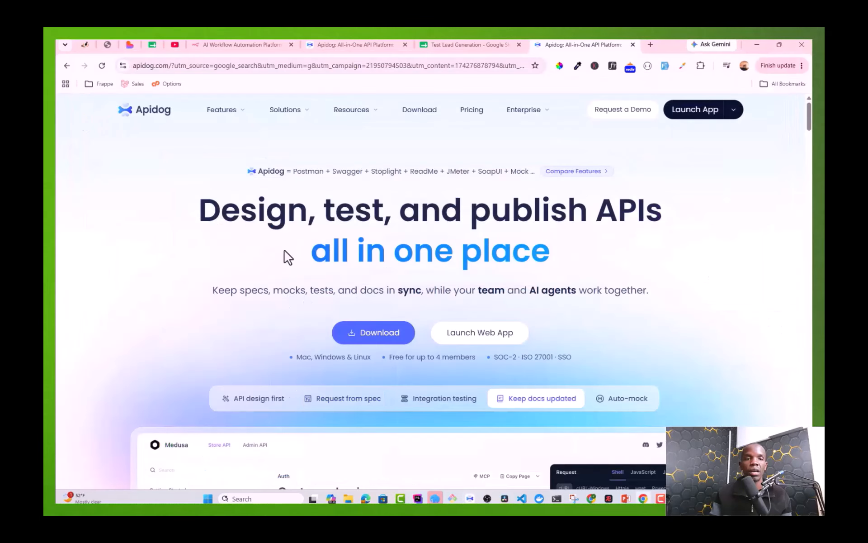
click(113, 43)
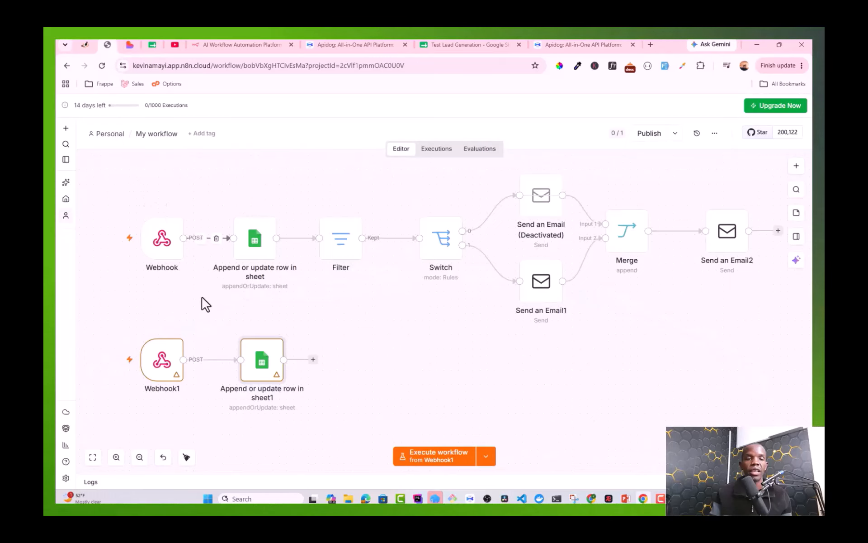
Step: Copy Webhook1's test URL ending in test-lead-generation and return to Apidog's POST request
double_click(168, 364)
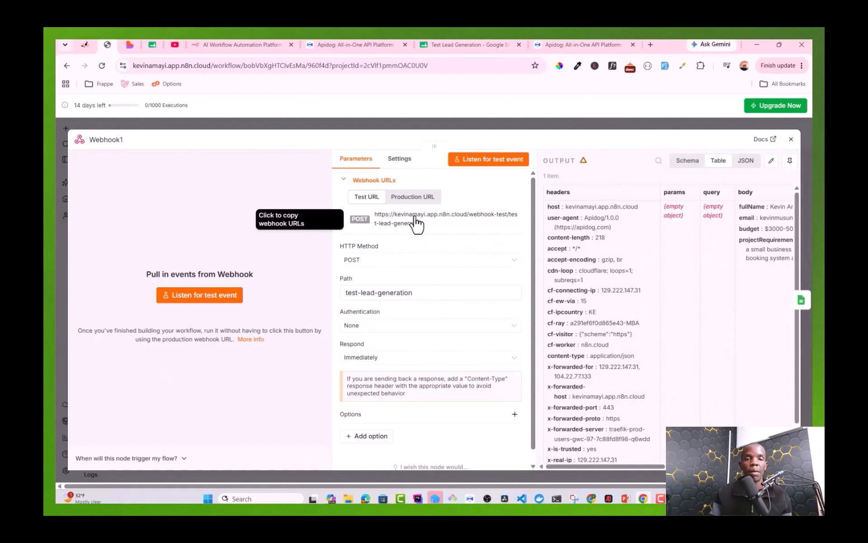
drag(425, 222, 381, 216)
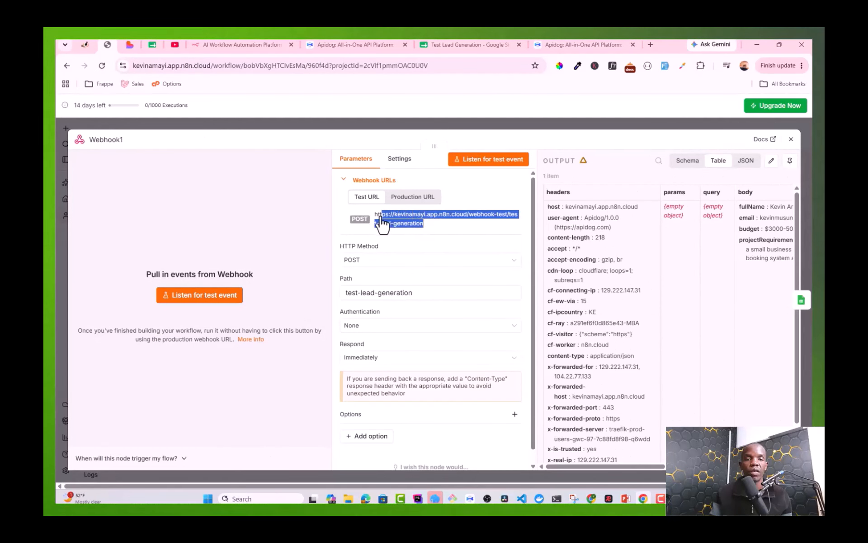
right_click(375, 219)
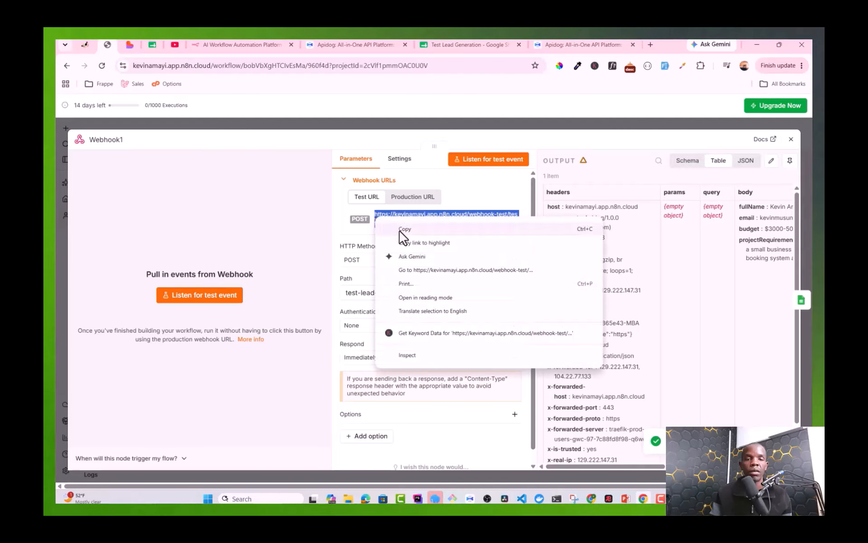
click(402, 231)
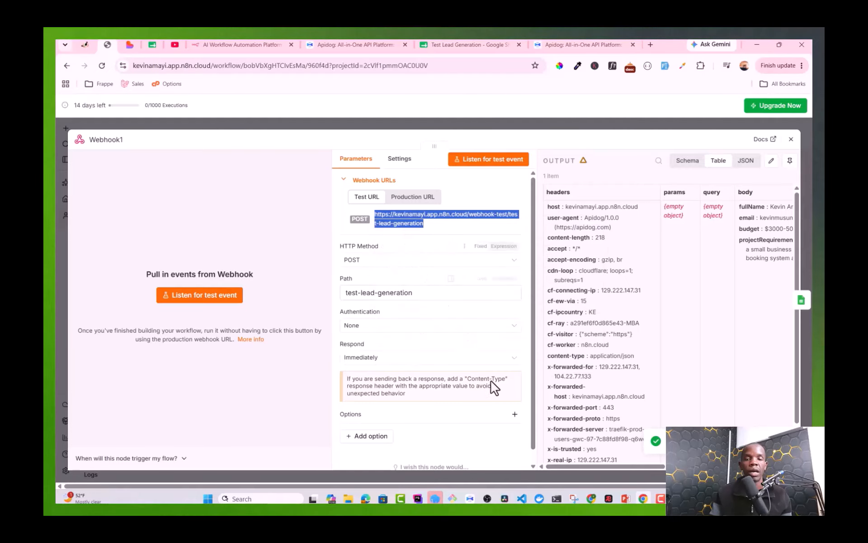
click(471, 499)
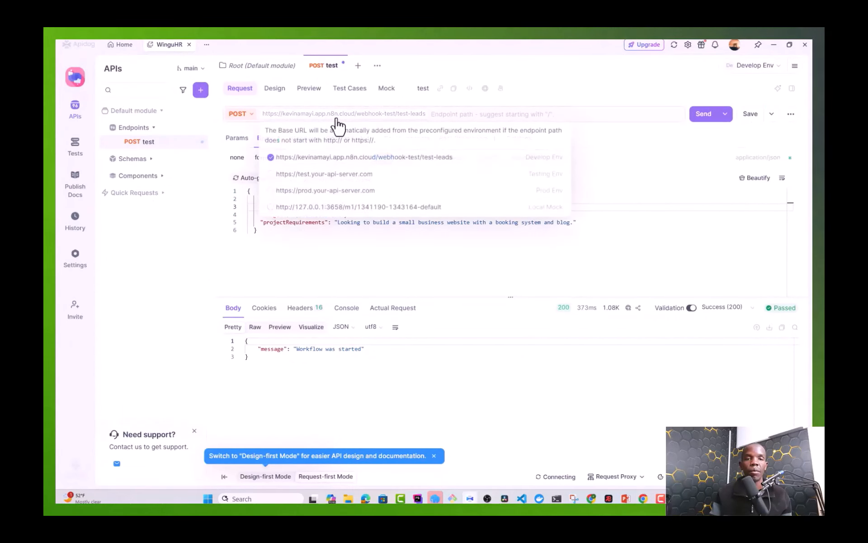
Step: Replace Apidog's Develop Env base URL with the copied n8n test webhook URL
click(336, 119)
click(336, 119)
click(360, 157)
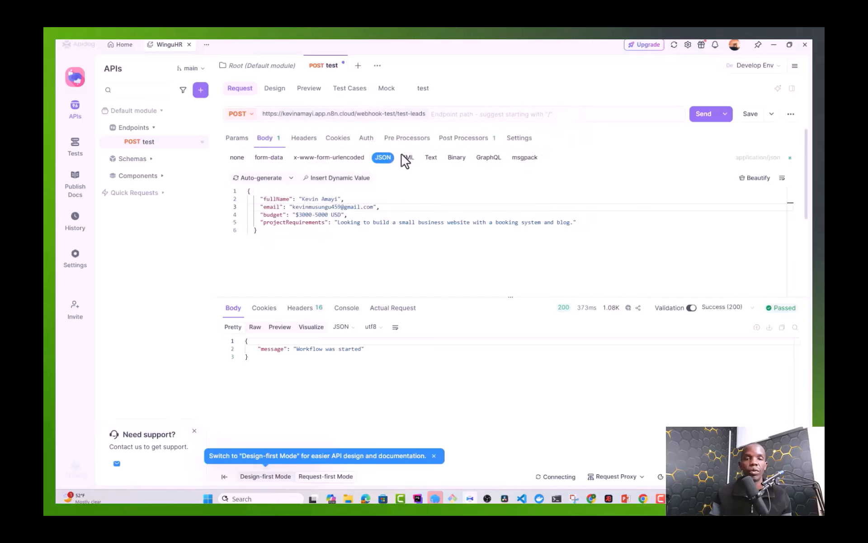
mouse_move(389, 119)
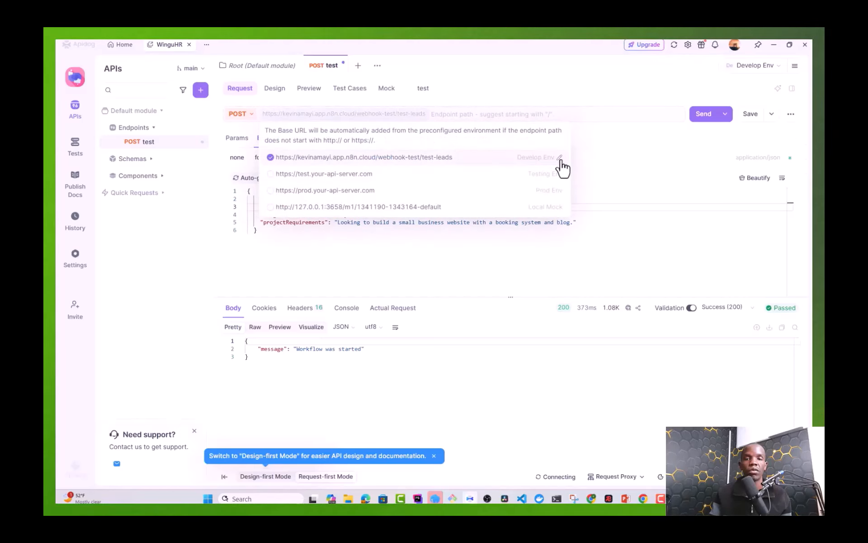
click(559, 157)
triple_click(395, 164)
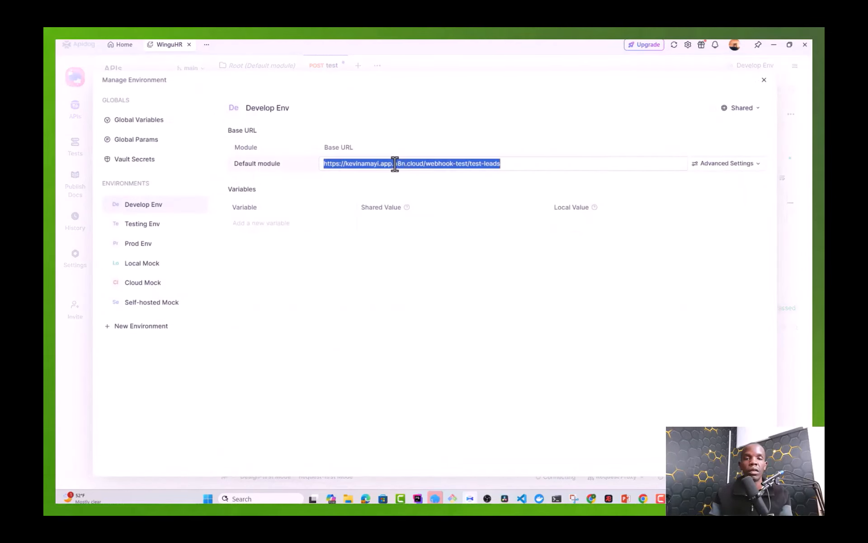
key(ctrl+v)
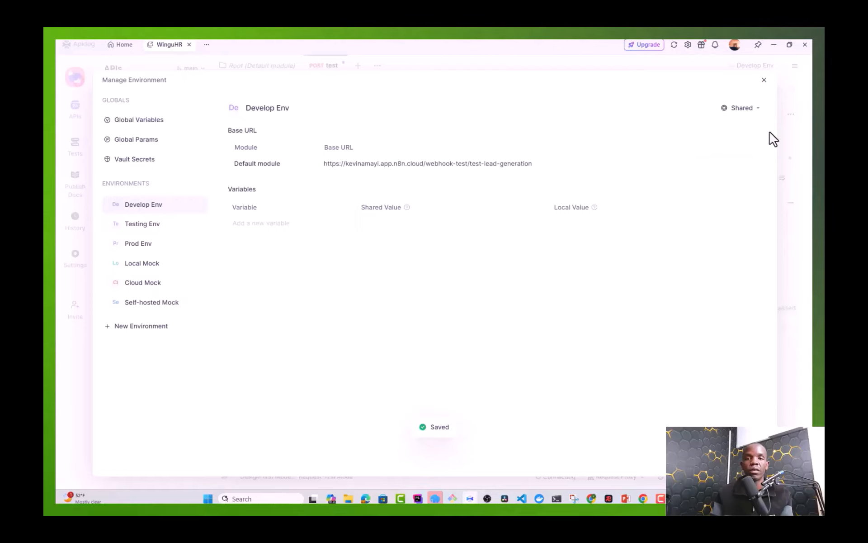
click(762, 83)
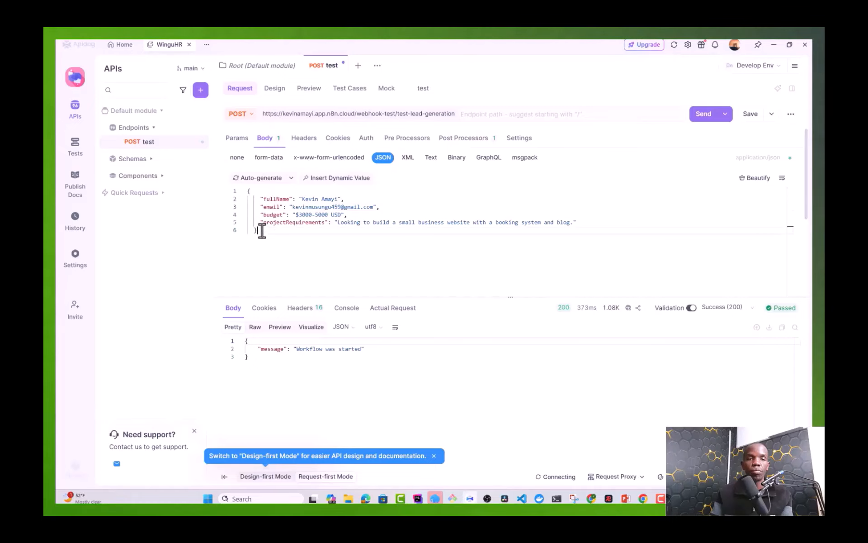
Step: Review the JSON request body's projectRequirements field, then return to n8n
drag(260, 230, 247, 191)
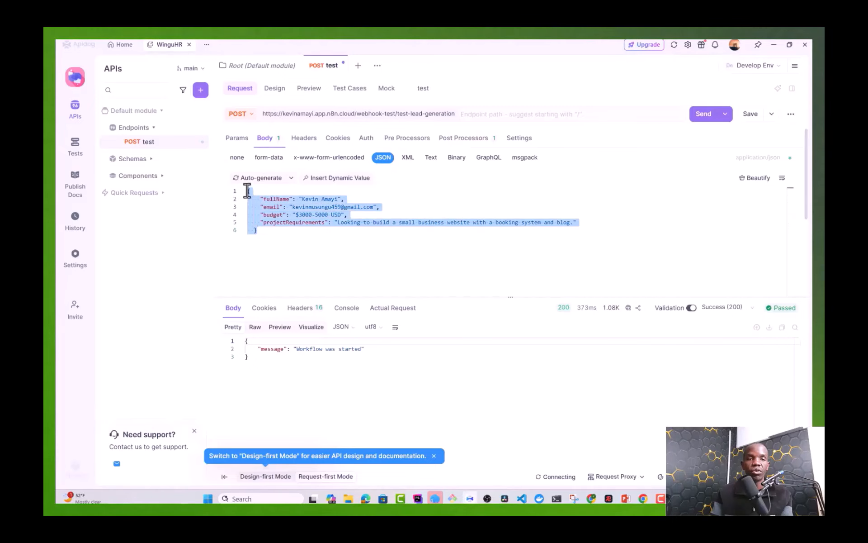
click(267, 235)
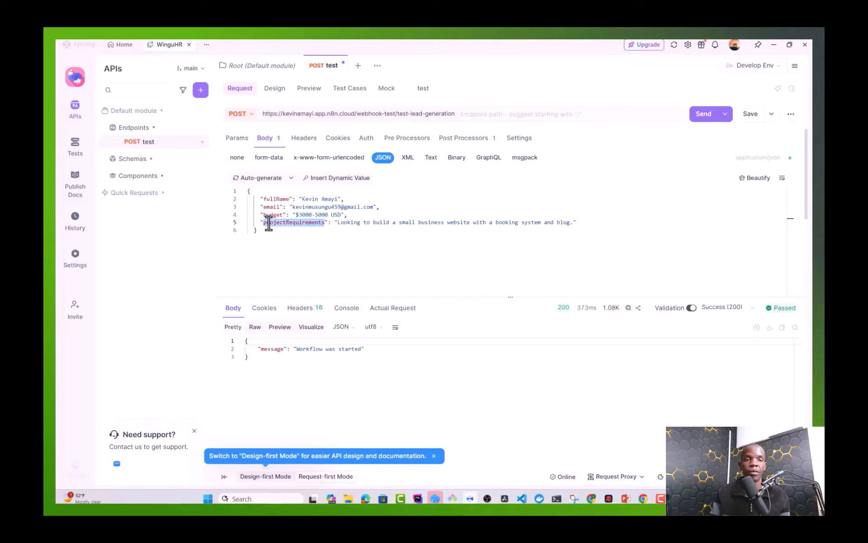
click(269, 223)
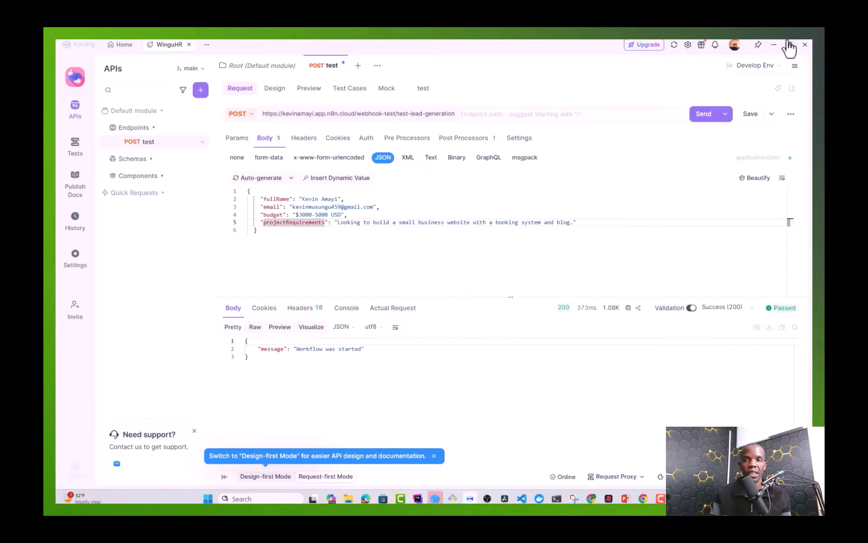
click(774, 45)
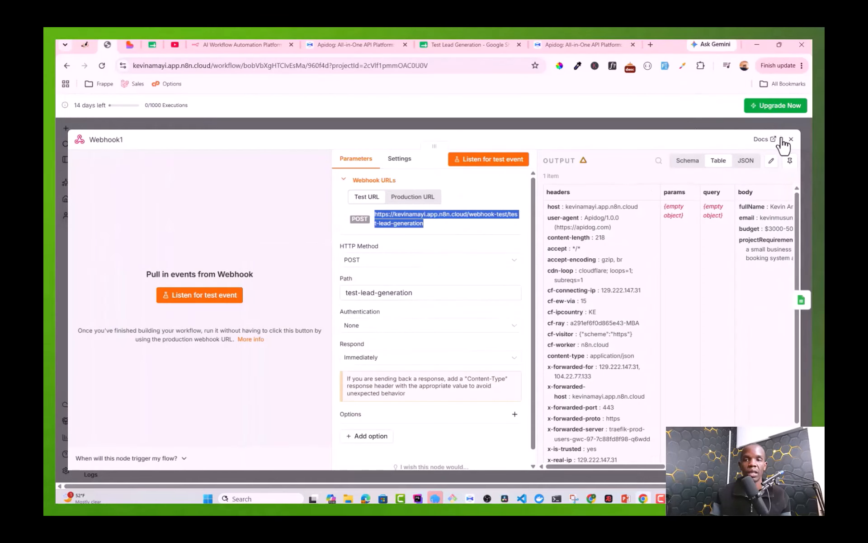
Step: Close the Webhook1 panel and zoom the canvas to fit the whole workflow
click(791, 139)
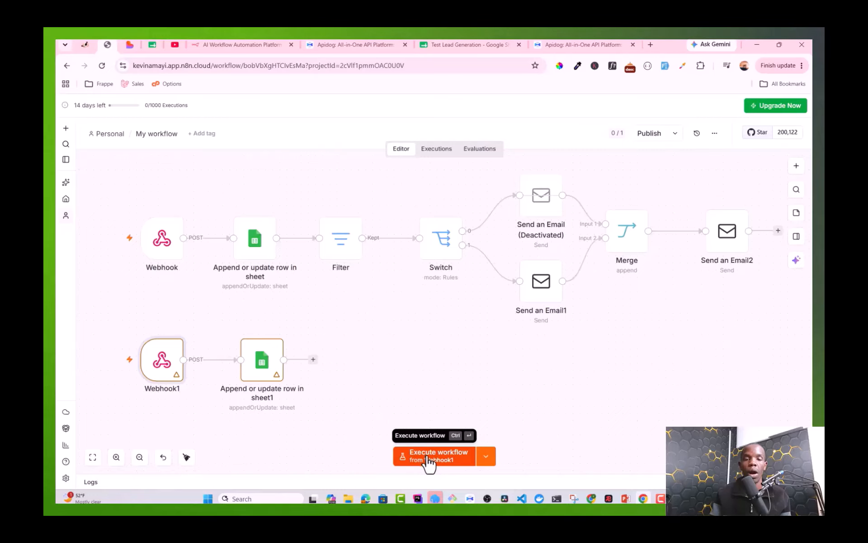
mouse_move(159, 397)
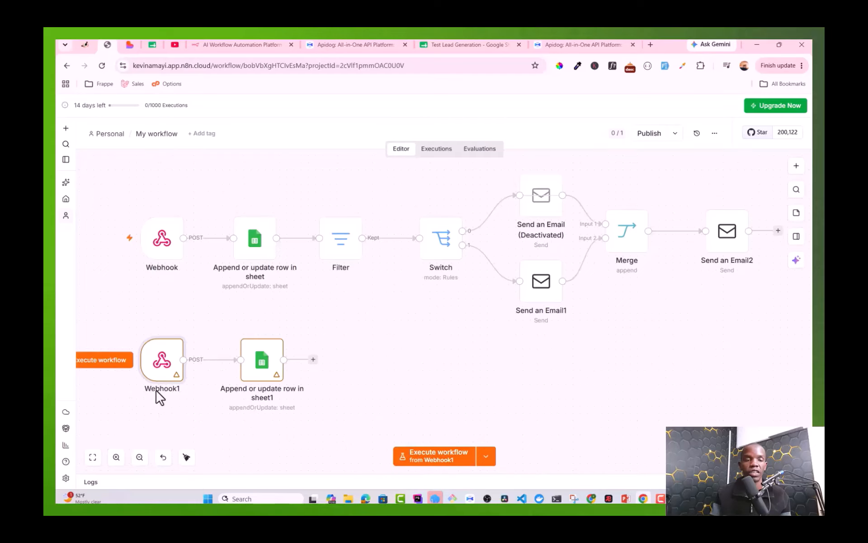
mouse_move(164, 271)
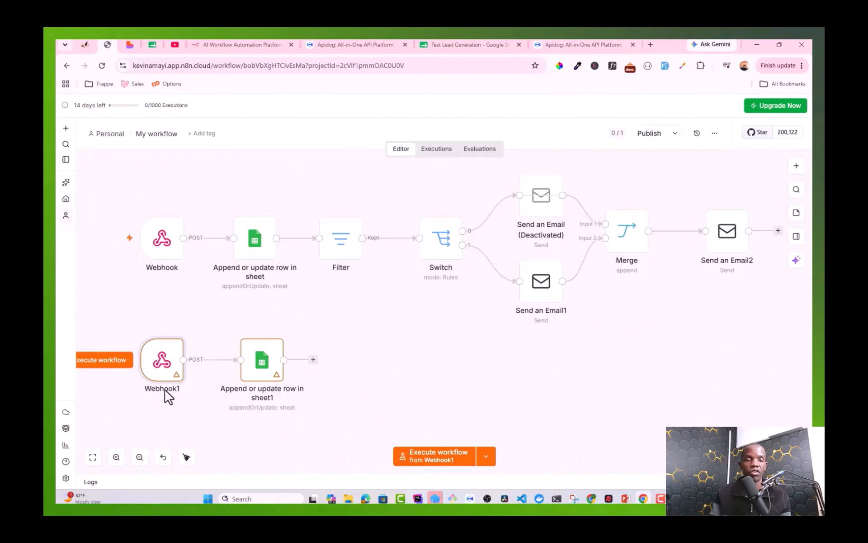
scroll(166, 394, up, 5)
scroll(165, 399, up, 3)
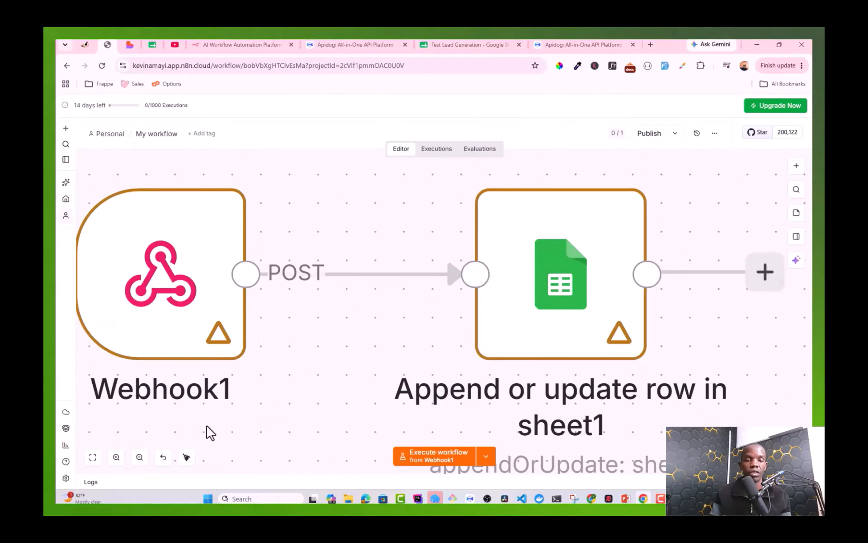
click(139, 457)
click(139, 457)
click(139, 457)
click(139, 457)
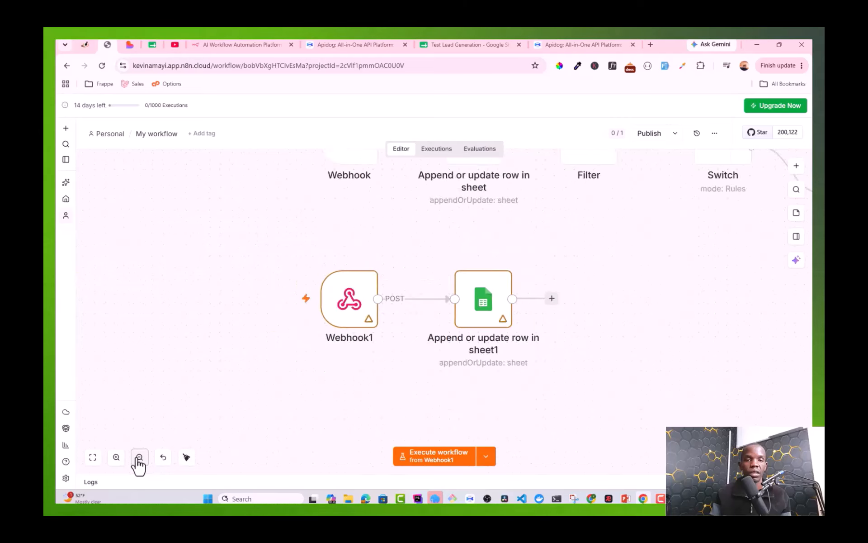
click(140, 456)
click(139, 457)
click(139, 457)
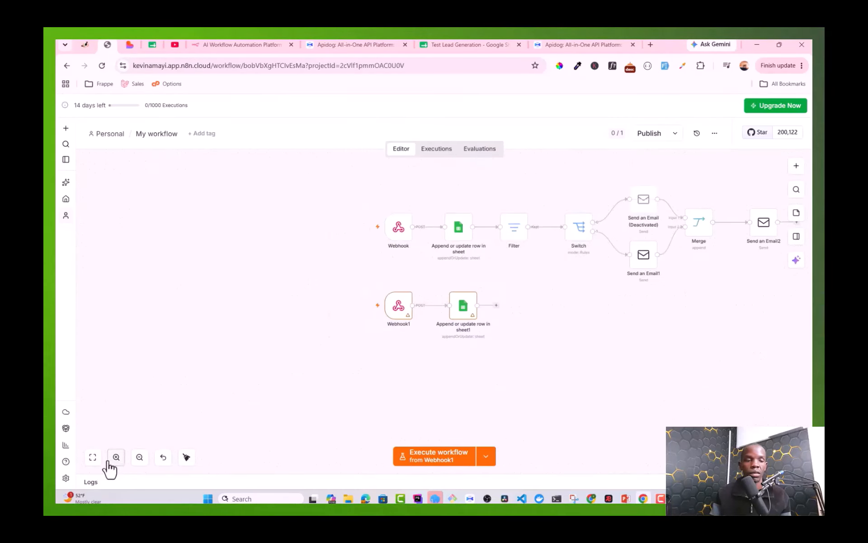
click(93, 458)
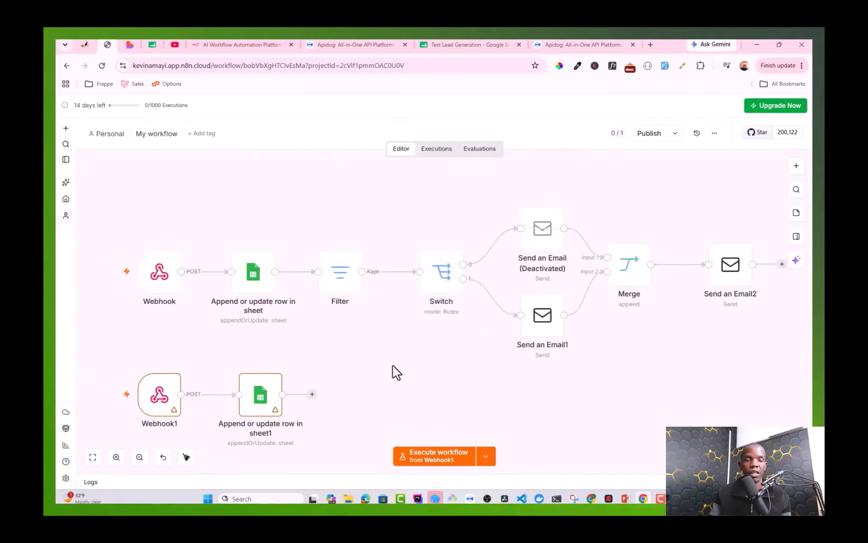
Step: Execute the workflow so it waits for the test webhook call, then return to Apidog
scroll(395, 371, down, 1)
click(420, 457)
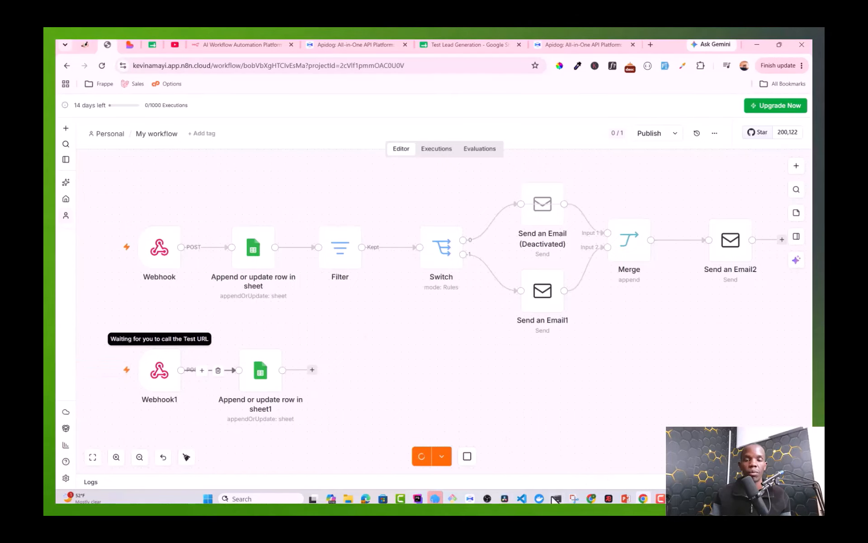
click(470, 498)
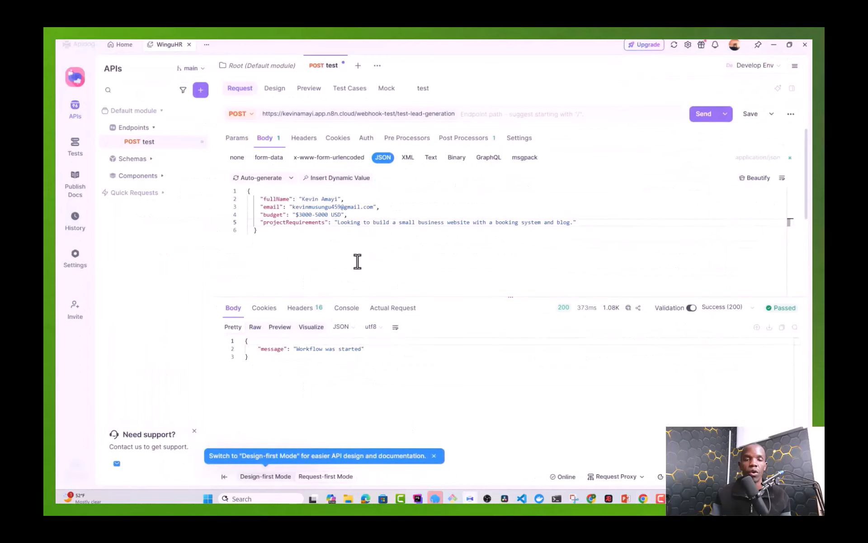
Step: Send the test lead POST from Apidog and check n8n, where the sheet1 node errors
click(704, 116)
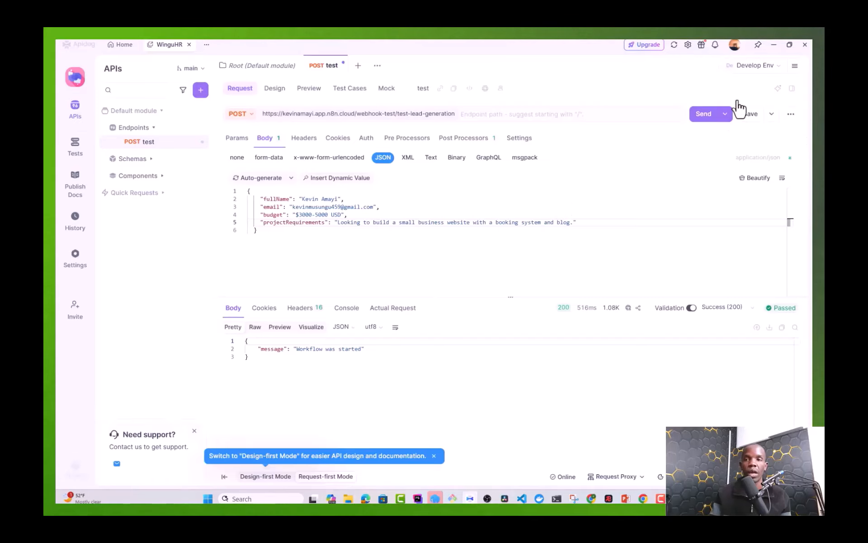
click(774, 46)
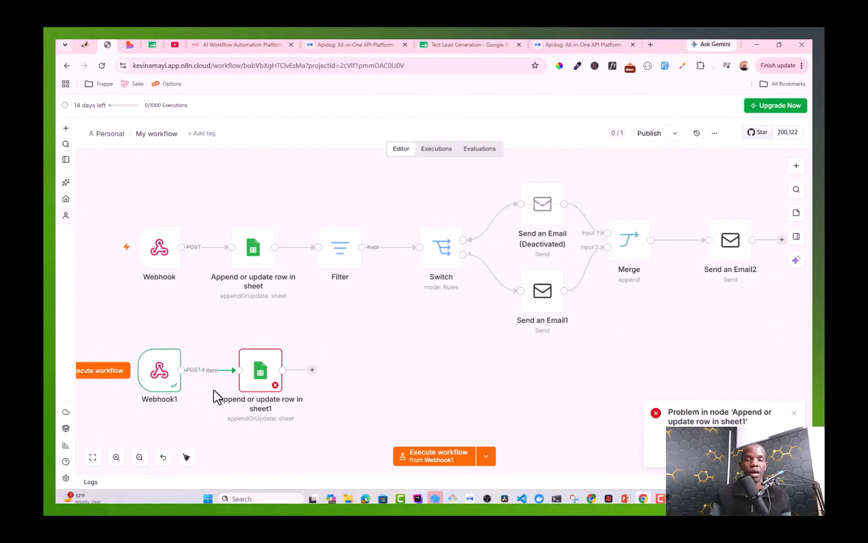
Step: Set the failing sheet1 node's Column to match on to Date and close it
double_click(261, 392)
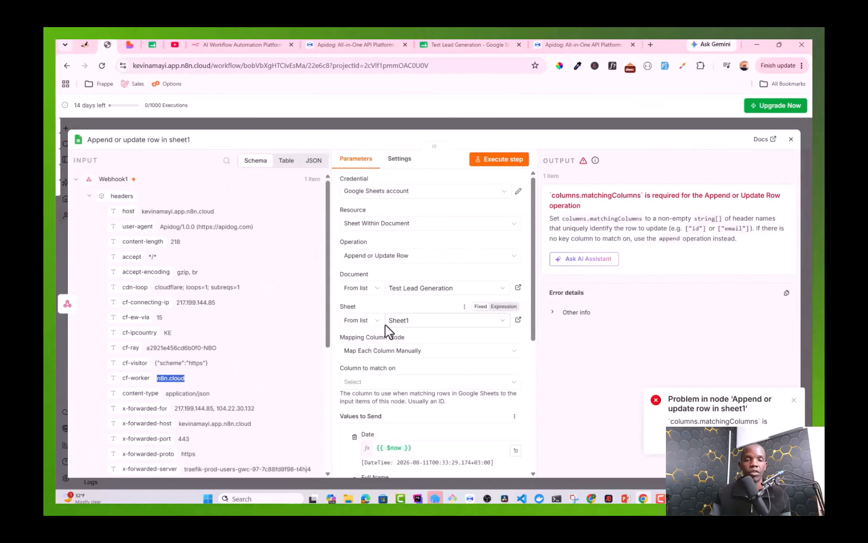
scroll(396, 339, down, 1)
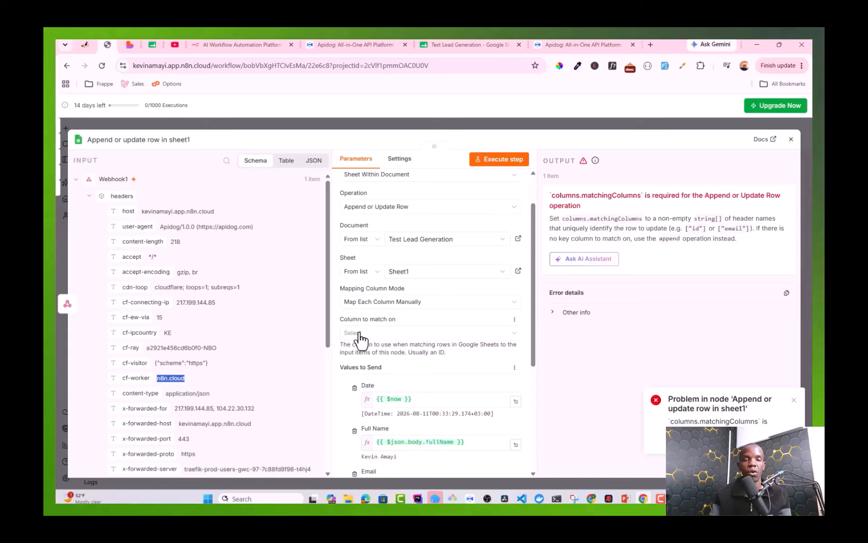
click(362, 333)
click(356, 358)
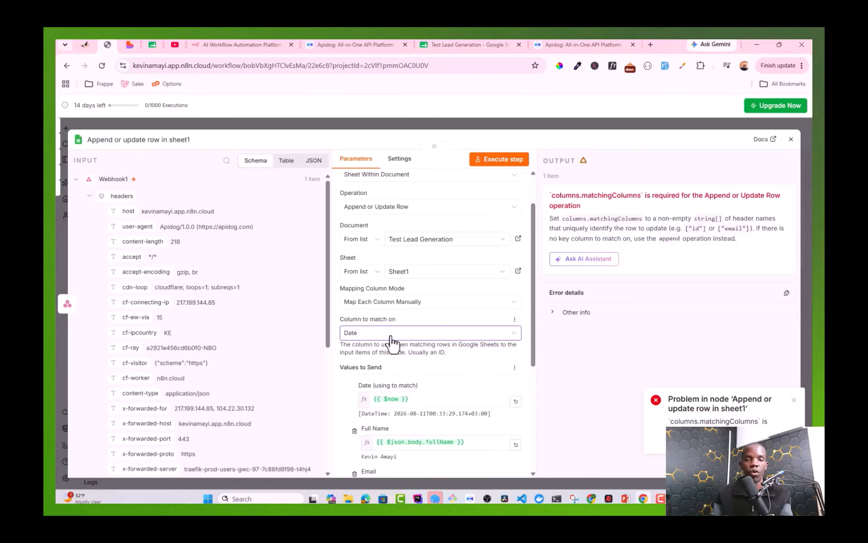
click(352, 315)
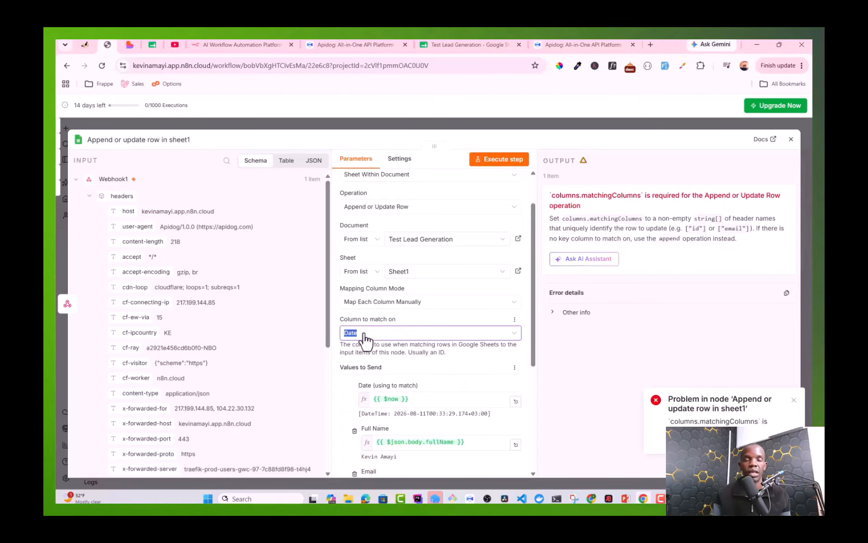
click(369, 335)
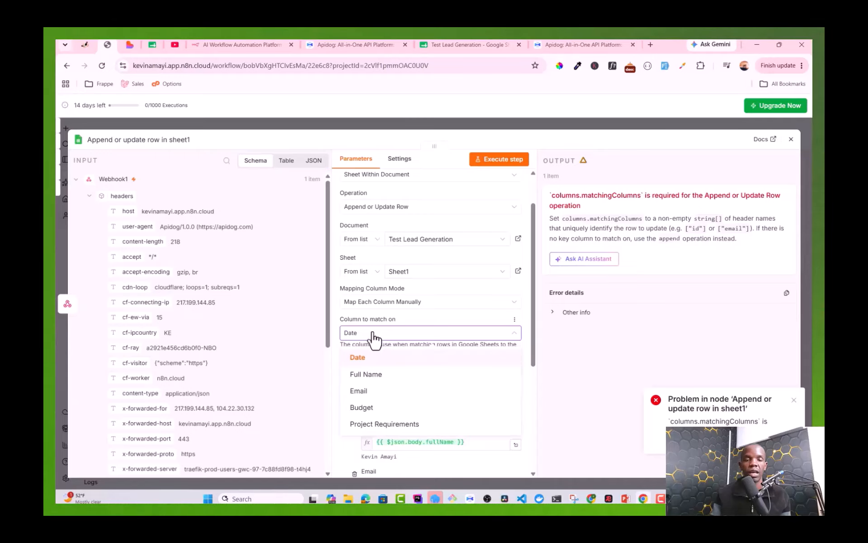
click(373, 337)
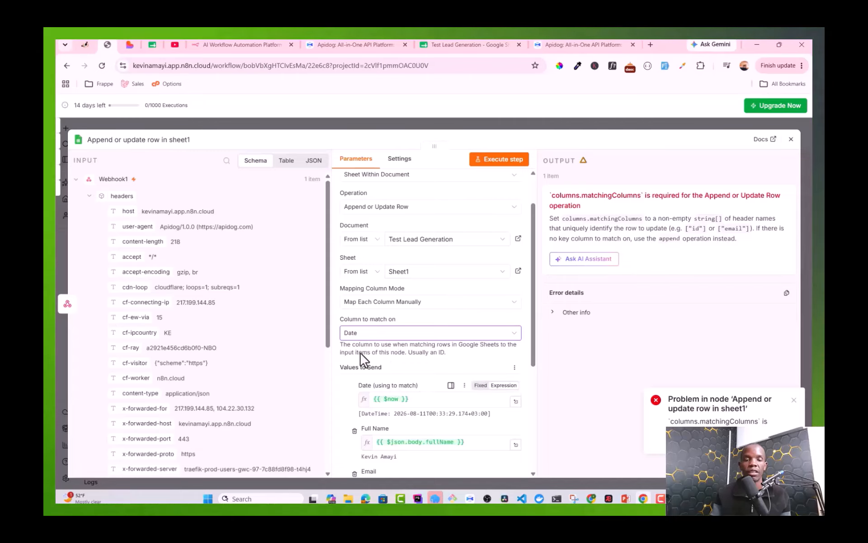
click(790, 139)
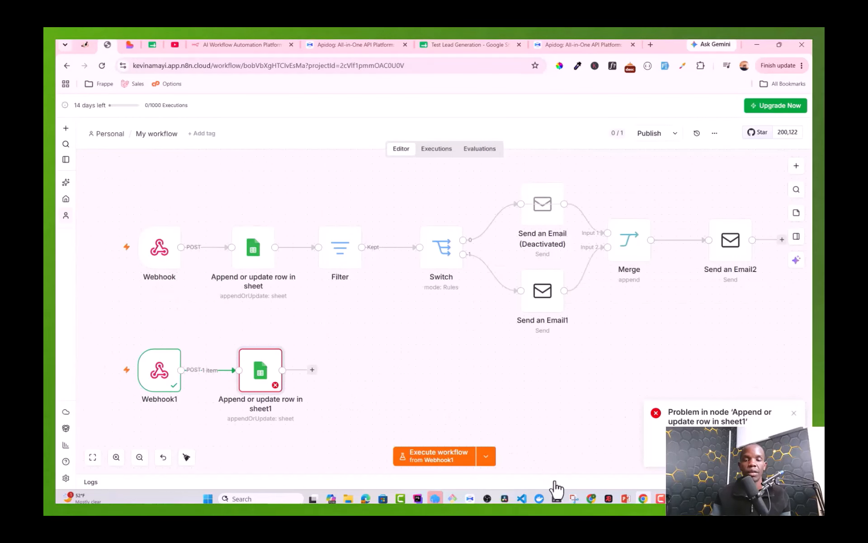
Step: Execute the n8n workflow and resend the test lead POST so Webhook1 and sheet1 succeed
click(470, 499)
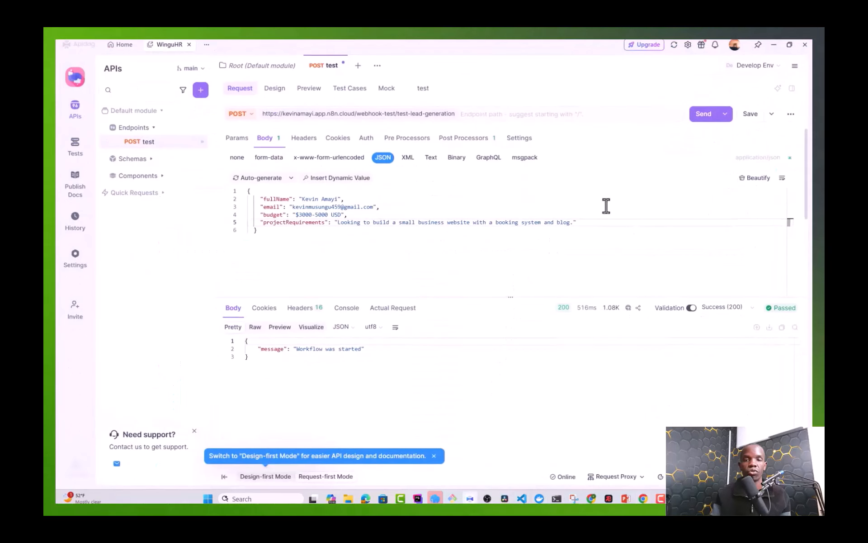
click(699, 114)
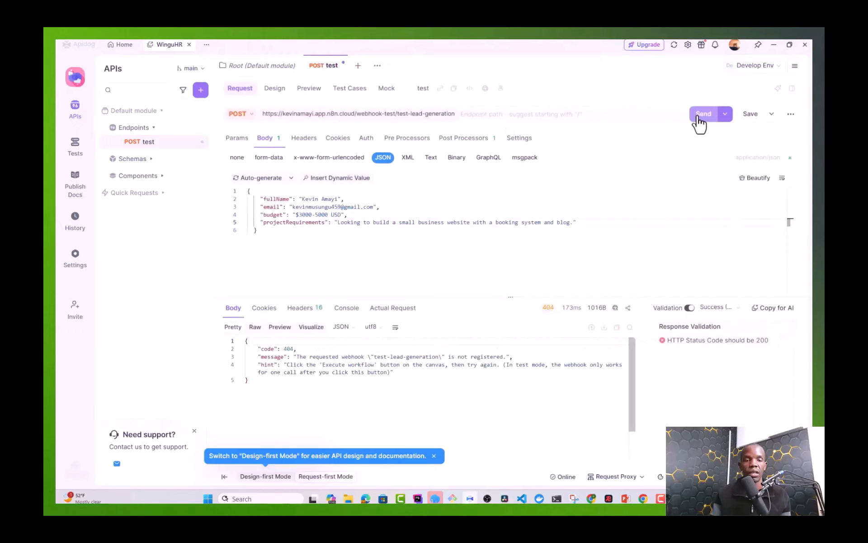
click(774, 44)
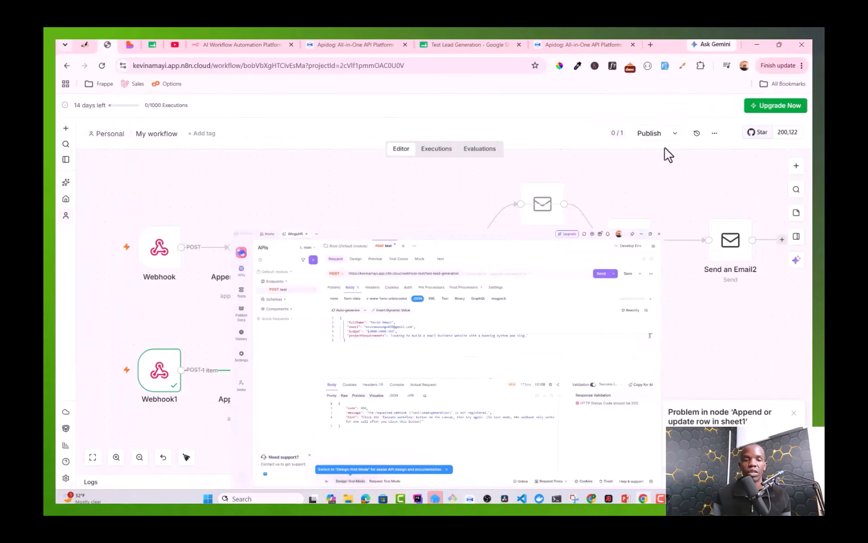
click(421, 455)
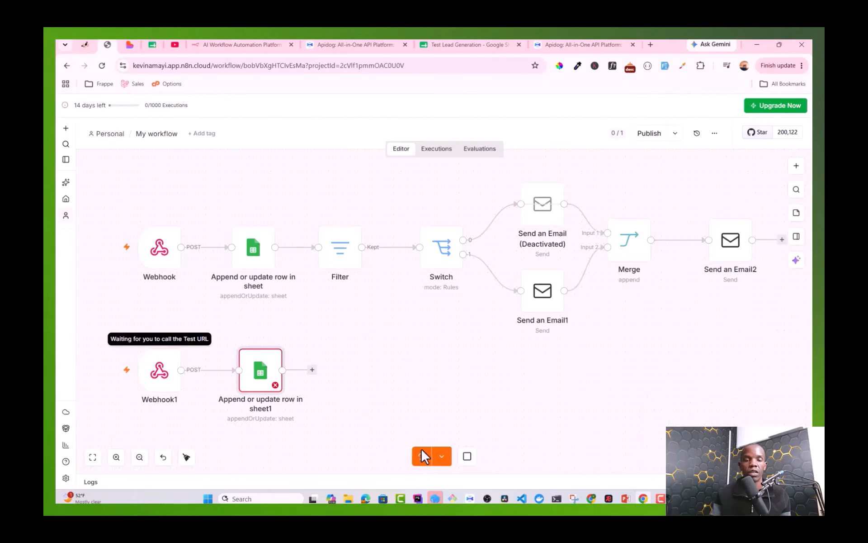
click(470, 499)
click(698, 116)
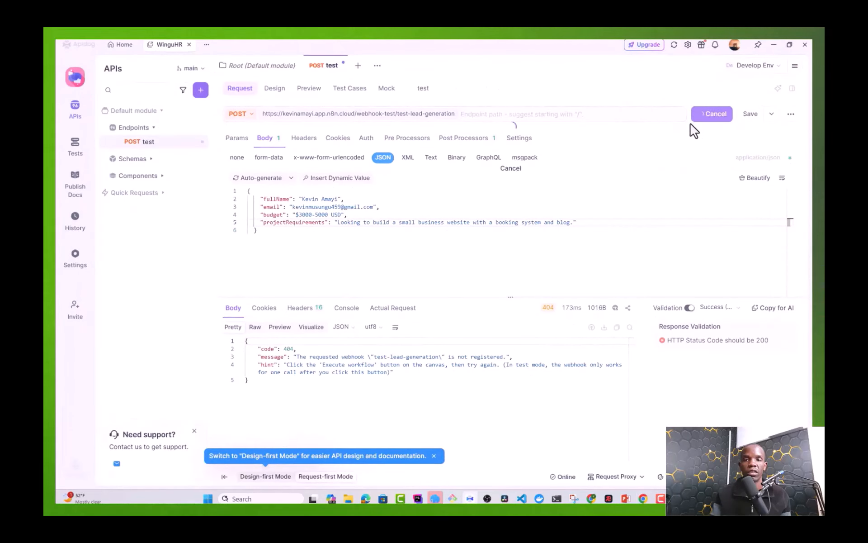
click(773, 45)
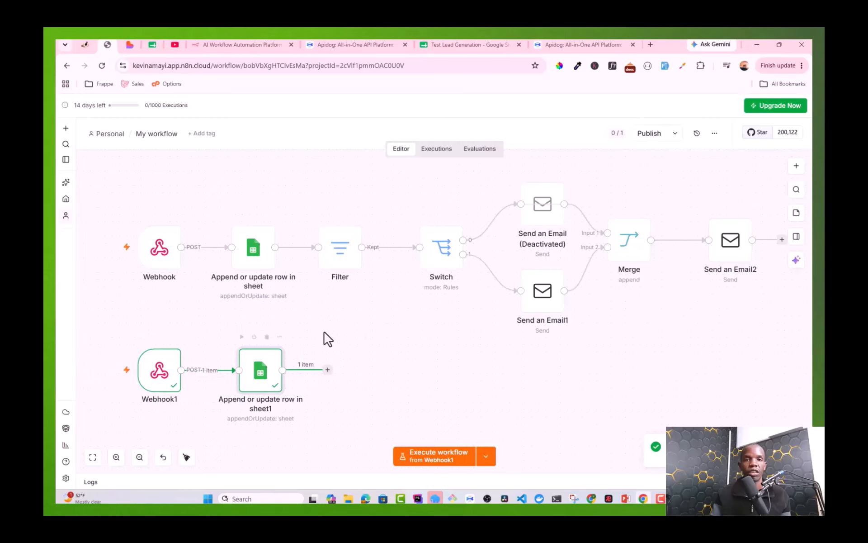
Step: Auto-fit all columns in the Test Lead Generation sheet to show the new lead row
click(458, 46)
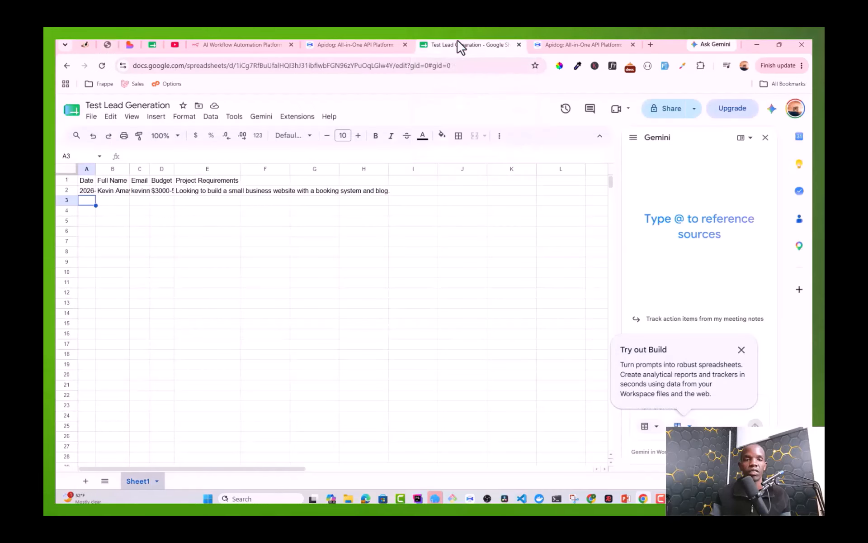
click(67, 169)
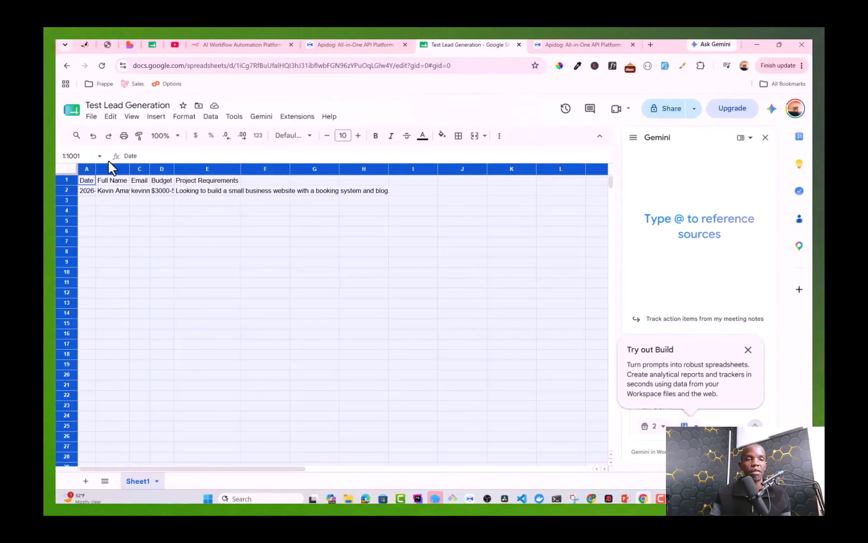
double_click(97, 166)
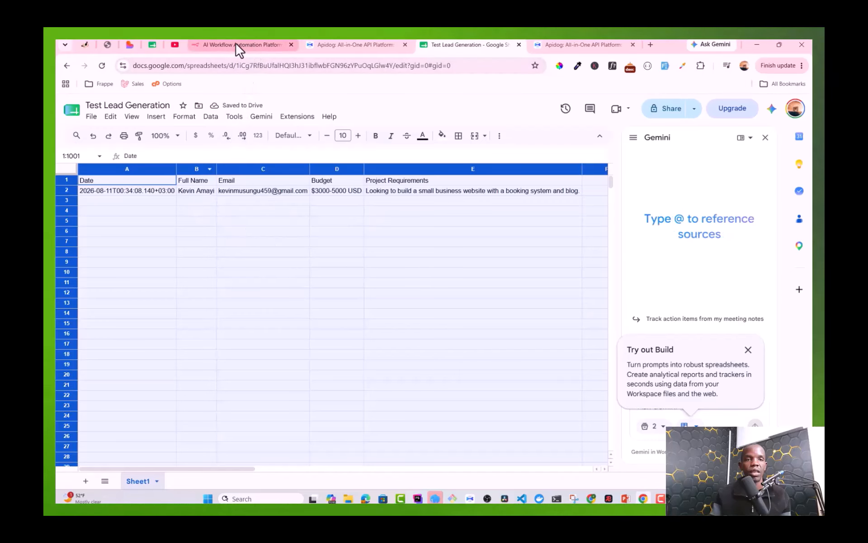
click(108, 44)
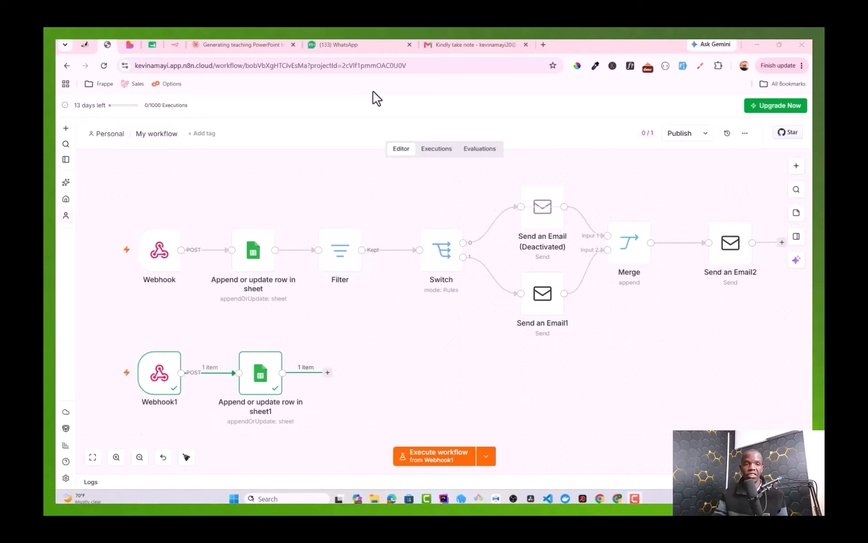
Step: Add a Filter node after the sheet1 node
click(327, 372)
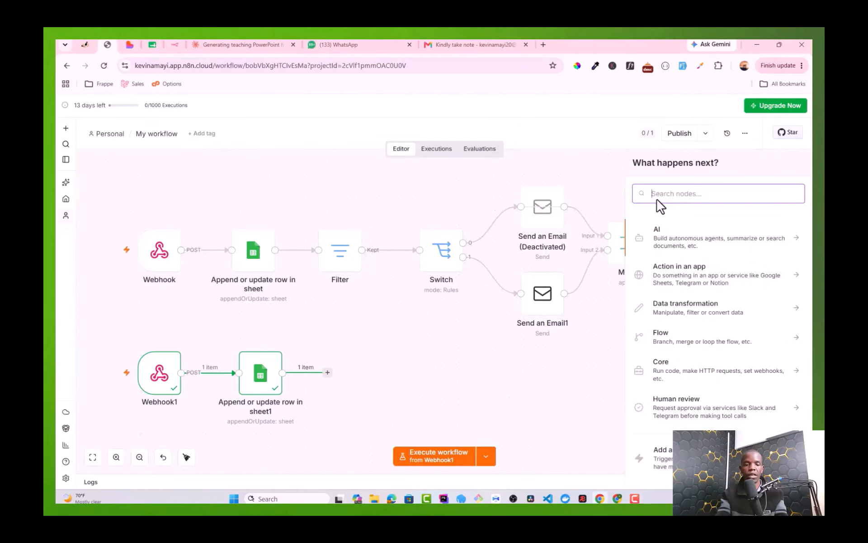
text(filter)
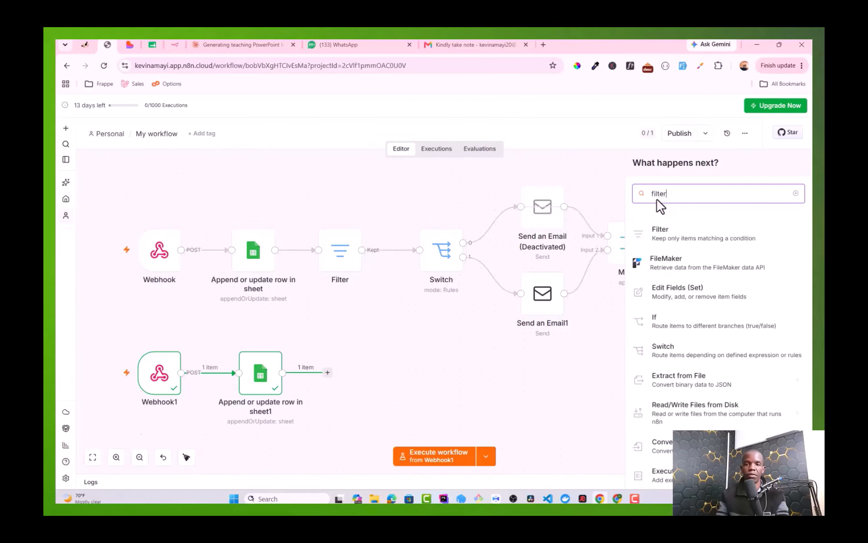
click(663, 235)
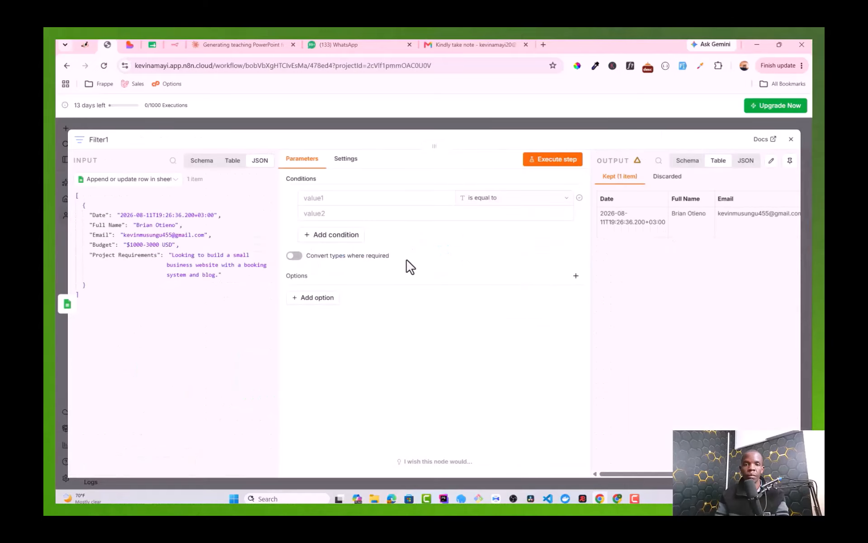
Step: Set Filter1's first condition value to the expression {{ $json.Budget }}, then go to Lovable
mouse_move(343, 194)
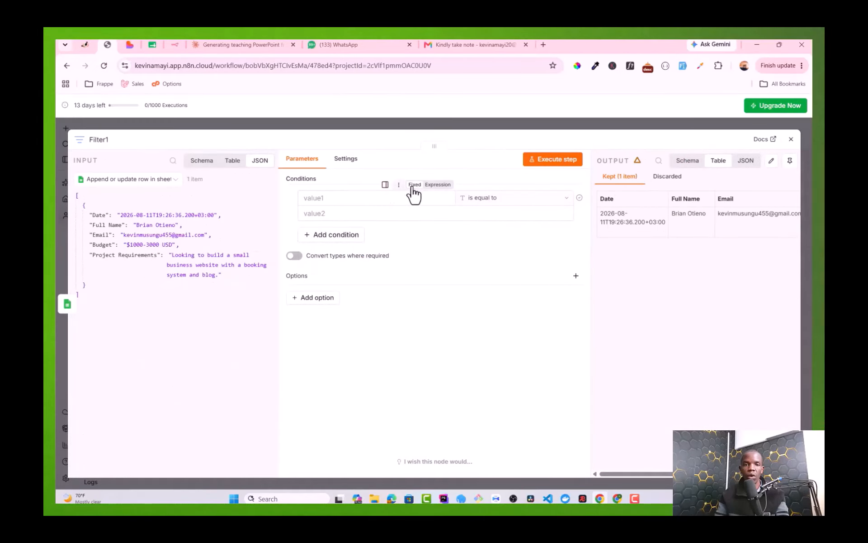
click(436, 184)
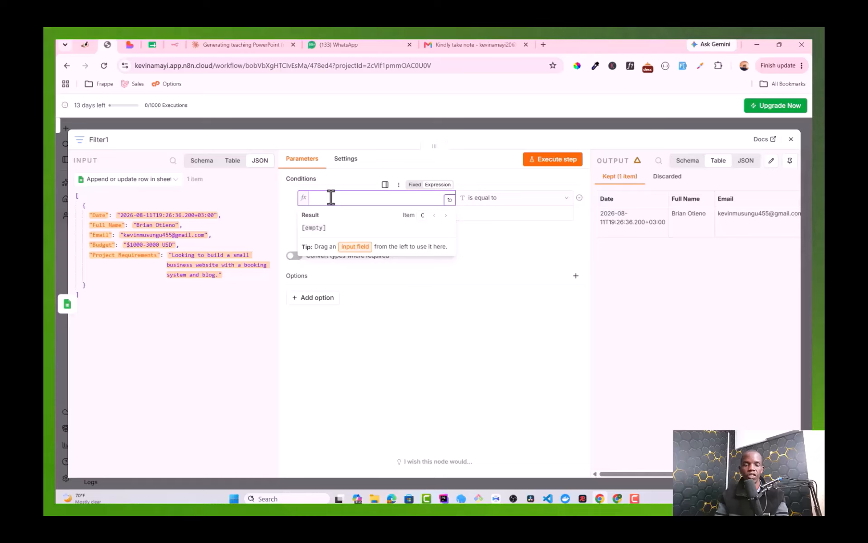
text({{ )
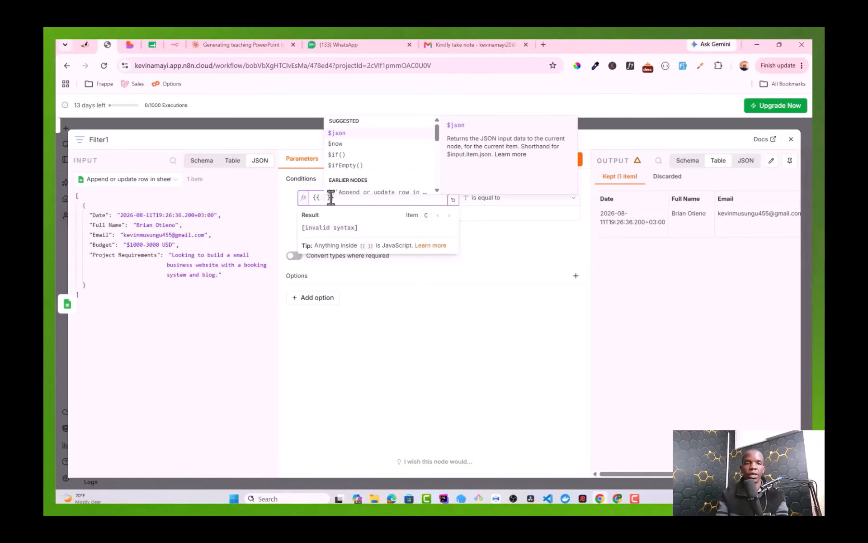
text($json.)
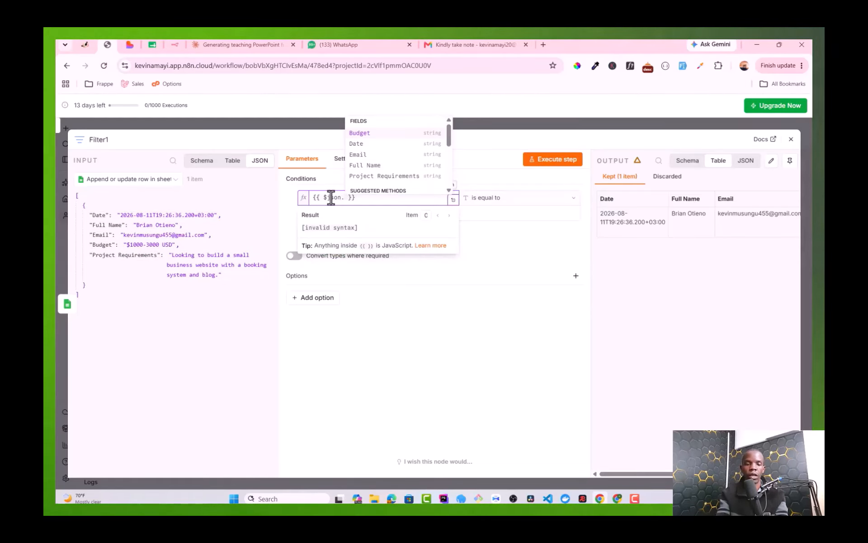
text(Budget)
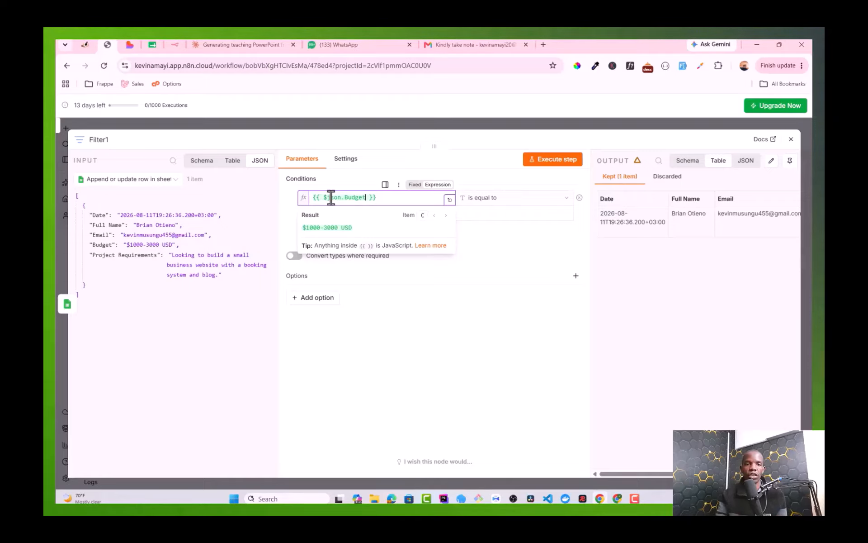
click(226, 314)
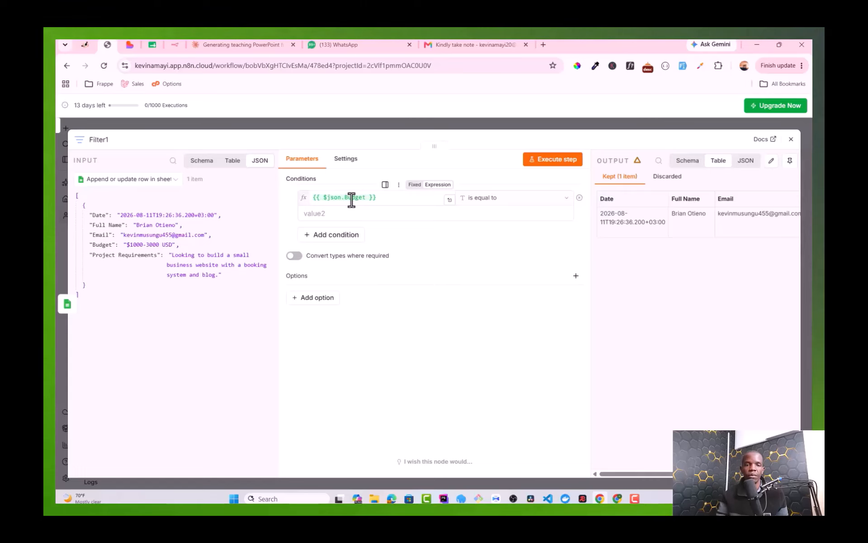
click(343, 213)
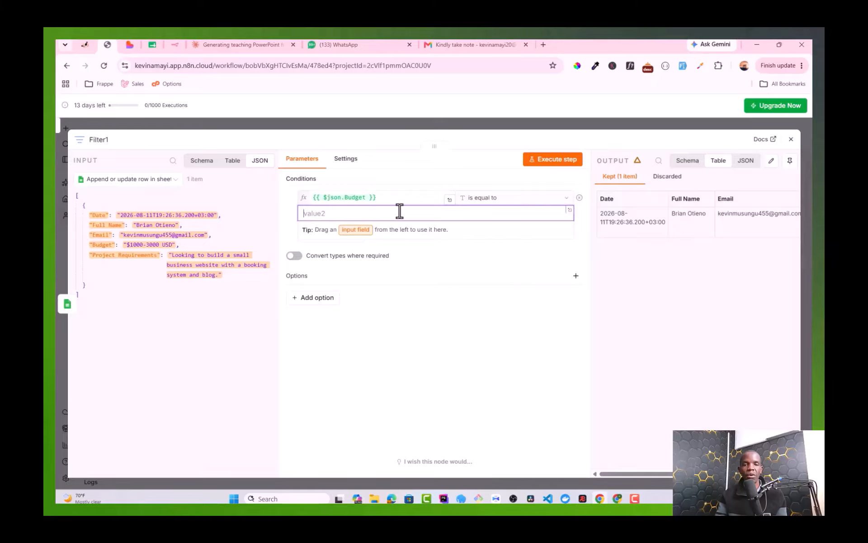
click(130, 45)
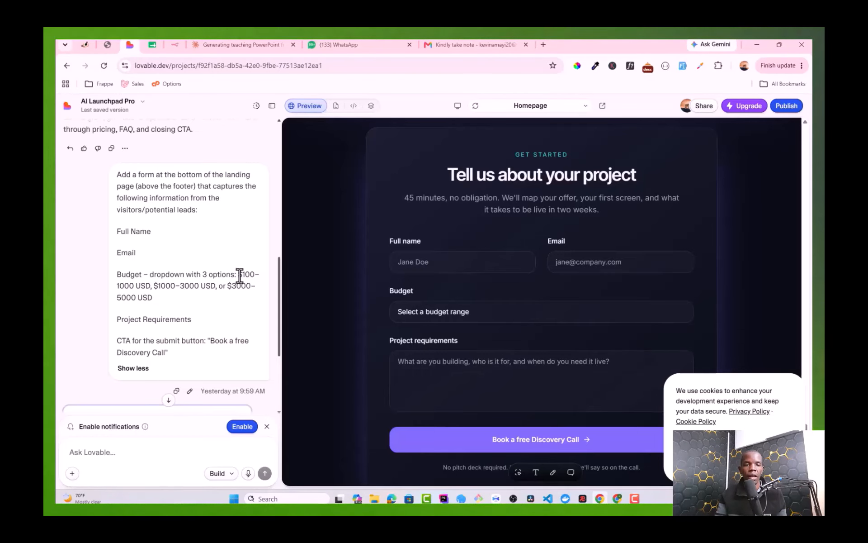
Step: Copy the $100–1000 USD budget option from the Lovable prompt and return to Filter1
drag(238, 274, 153, 288)
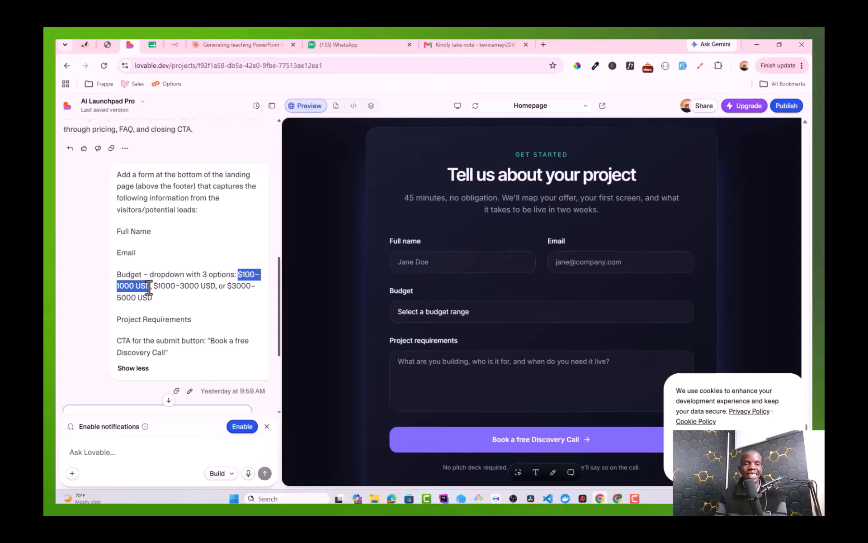
drag(149, 286, 160, 288)
key(ctrl+c)
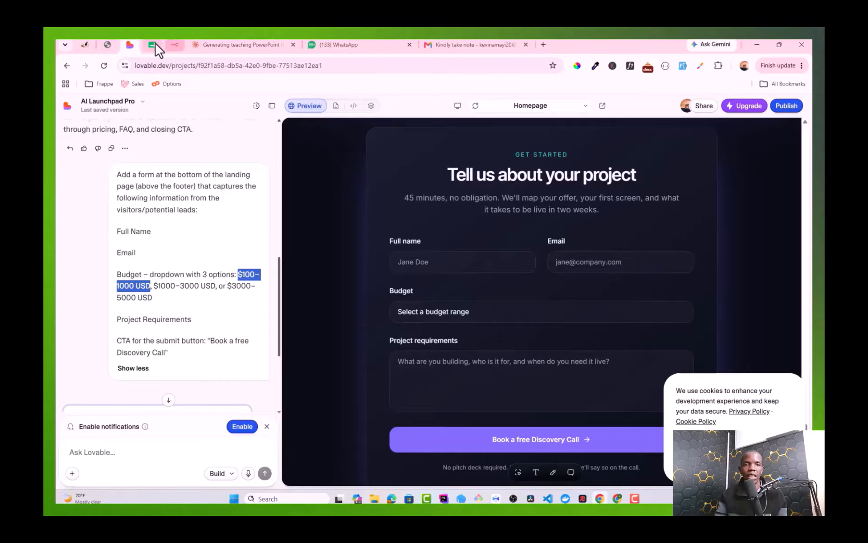
click(107, 45)
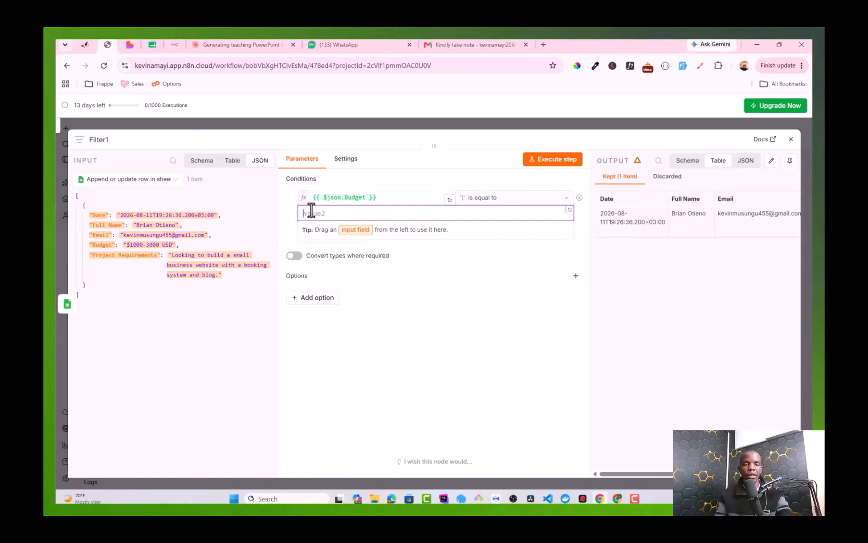
Step: Make Filter1 keep leads whose Budget is not equal to $100–1000 USD, then close the panel
key(ctrl+v)
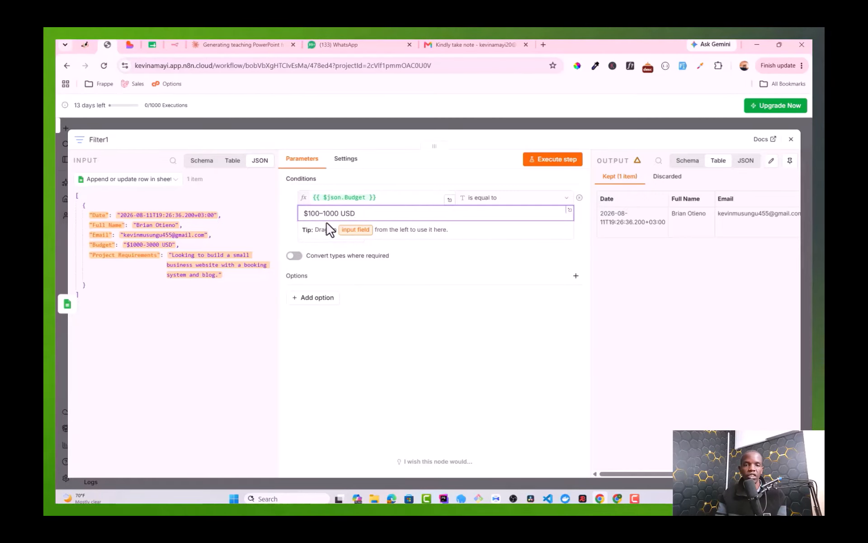
click(489, 200)
mouse_move(495, 224)
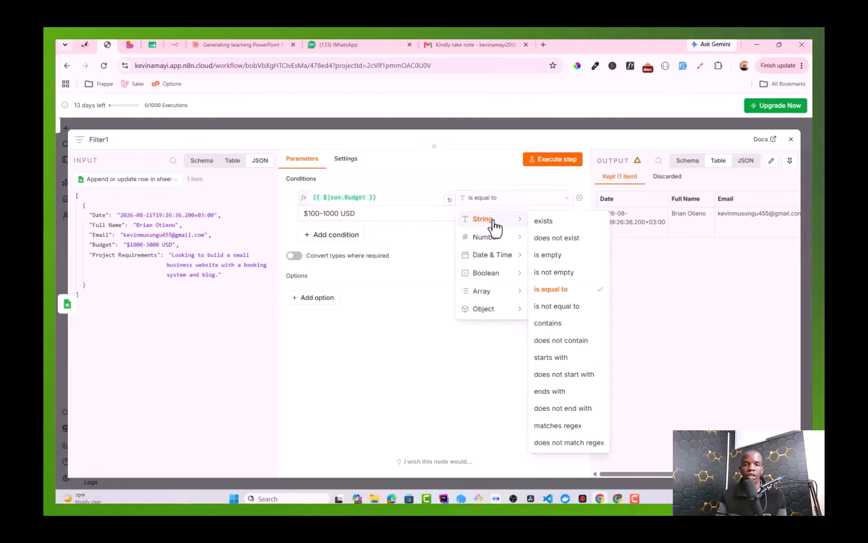
click(573, 307)
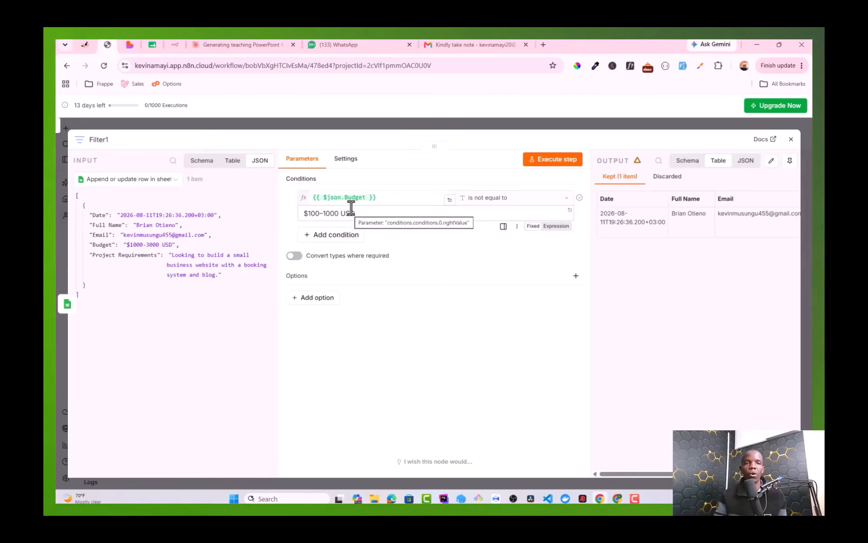
click(790, 139)
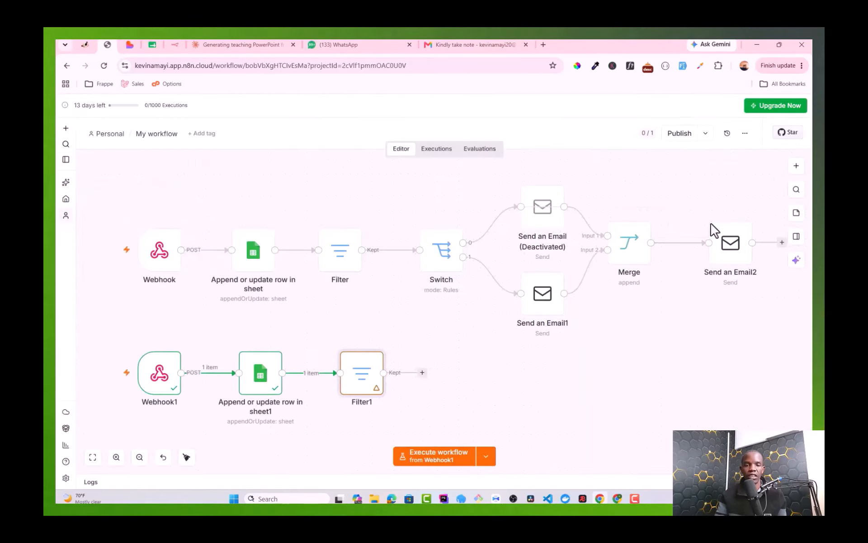
Step: Add a Switch node after Filter1 with rule 1's value set to {{ $json.Budget }}
click(422, 373)
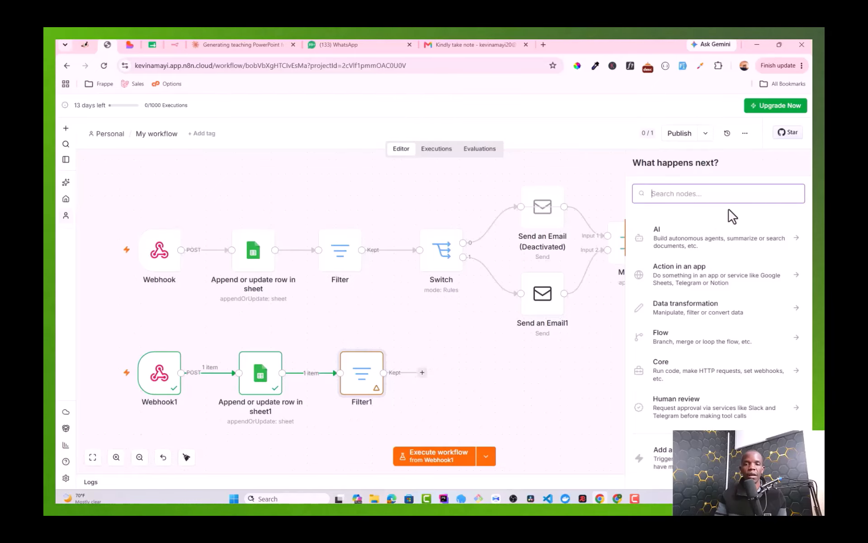
text(switch)
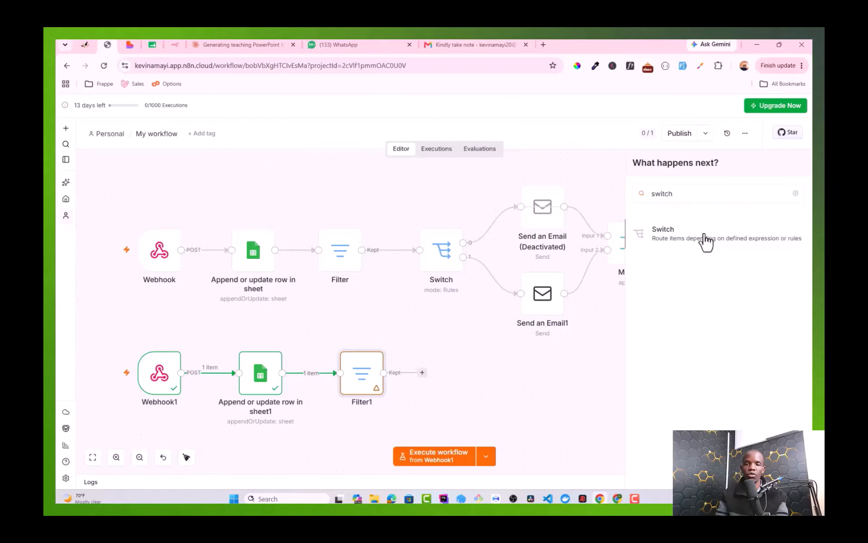
click(706, 236)
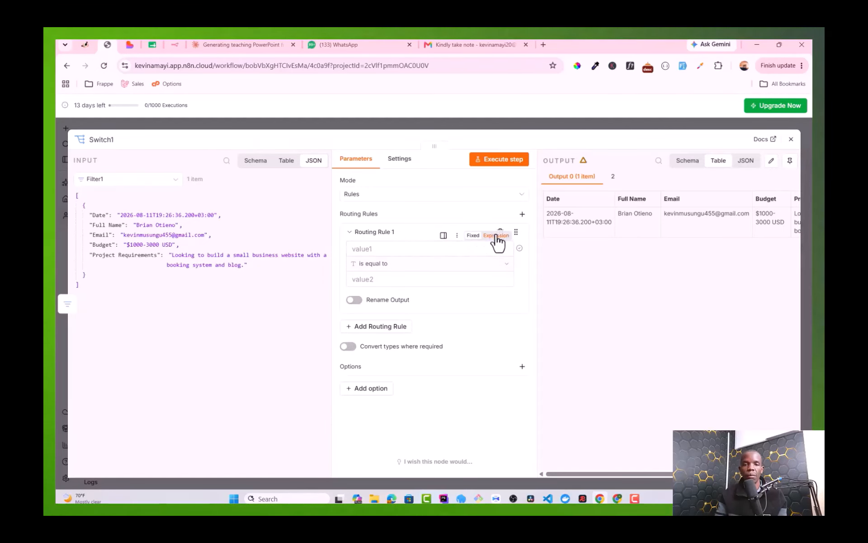
click(479, 248)
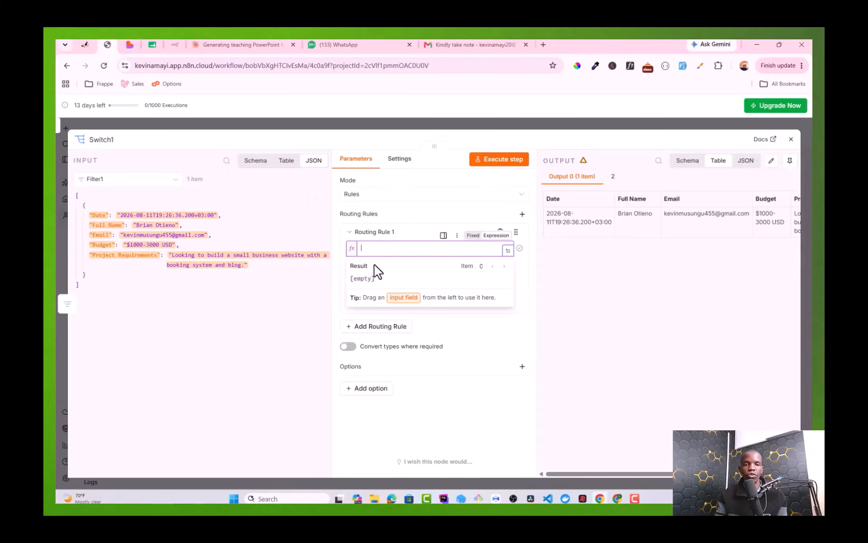
text({{)
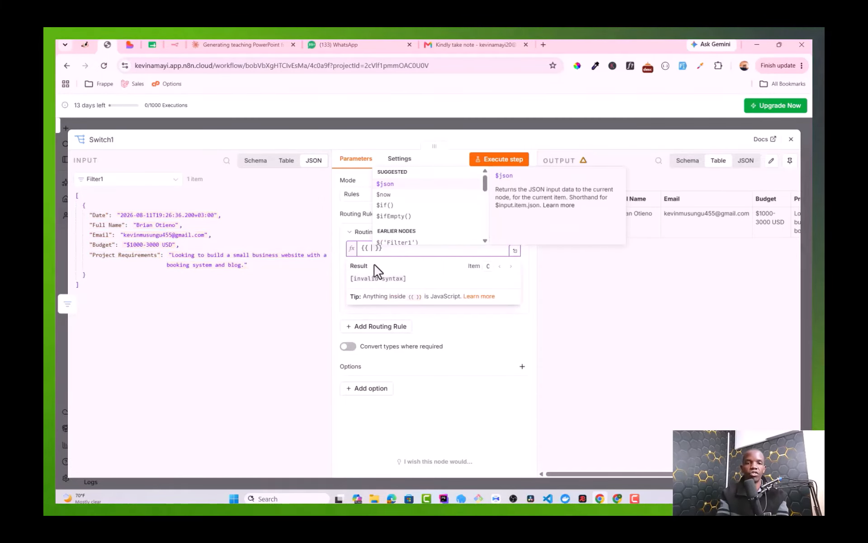
key(Return)
text(.)
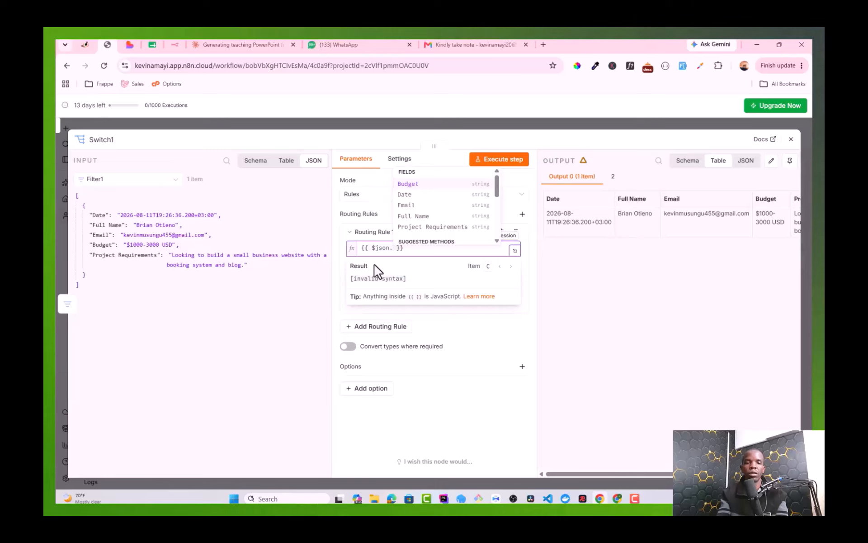
text(B)
key(Return)
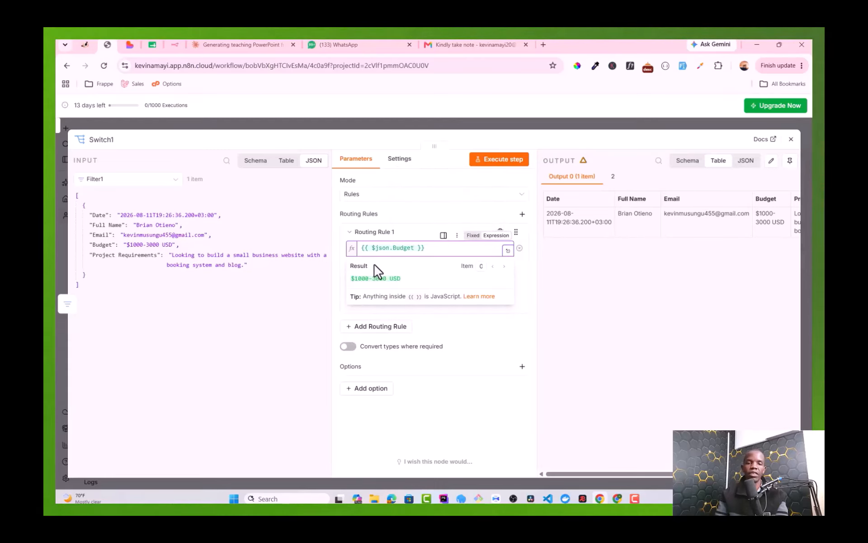
click(310, 281)
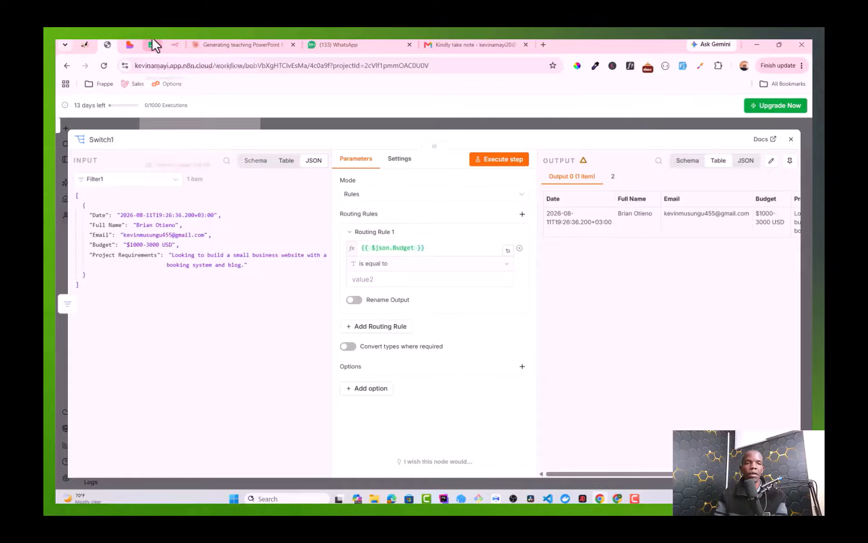
Step: Copy the budget option from the Lovable prompt and set rule 1 to equal $1000–3000 USD
click(130, 44)
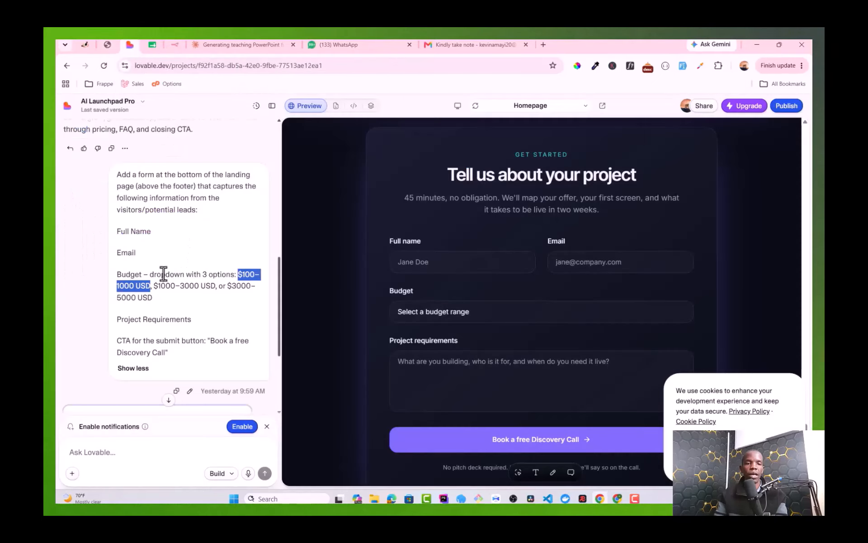
drag(154, 285, 215, 286)
key(ctrl+c)
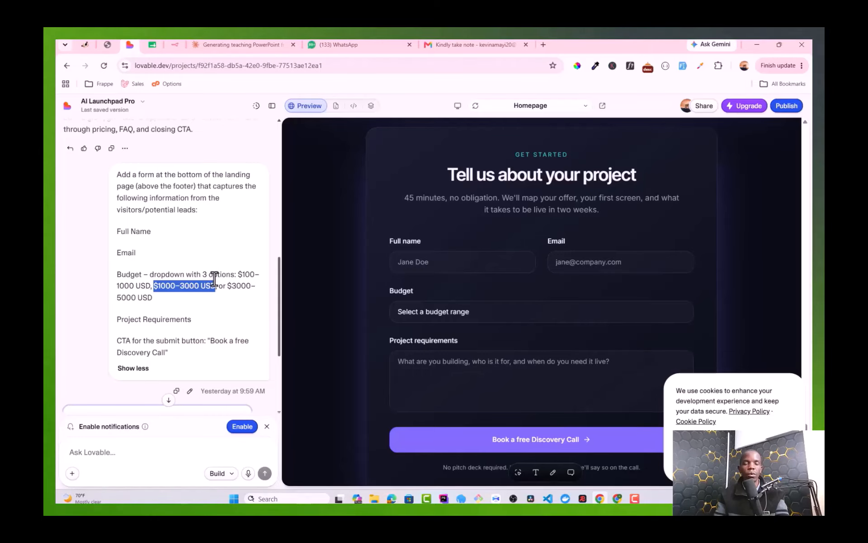
click(112, 42)
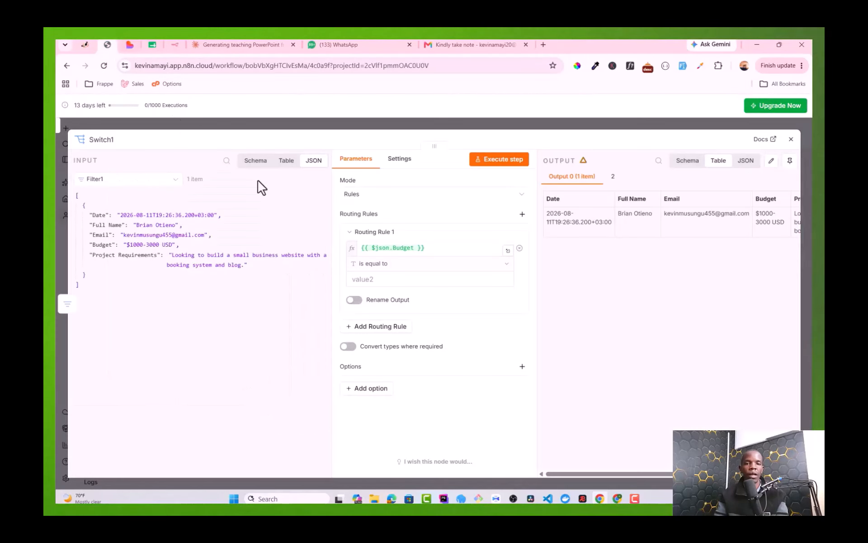
click(371, 279)
key(ctrl+v)
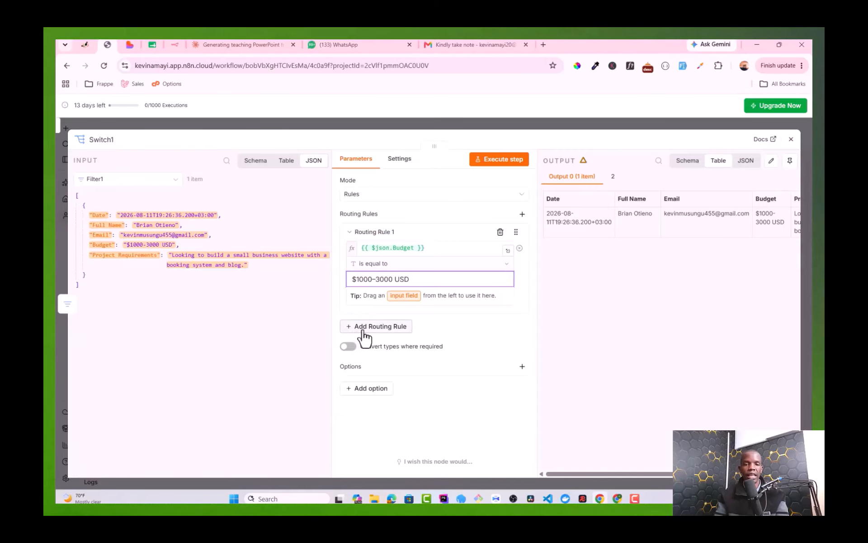
Step: Add a second Switch rule whose value is the {{ $json.Budget }} expression
click(362, 328)
click(382, 344)
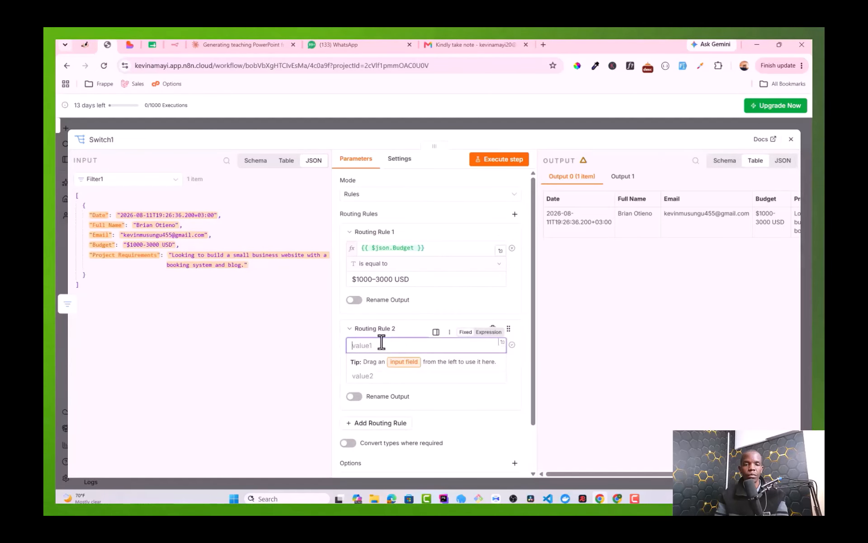
click(488, 332)
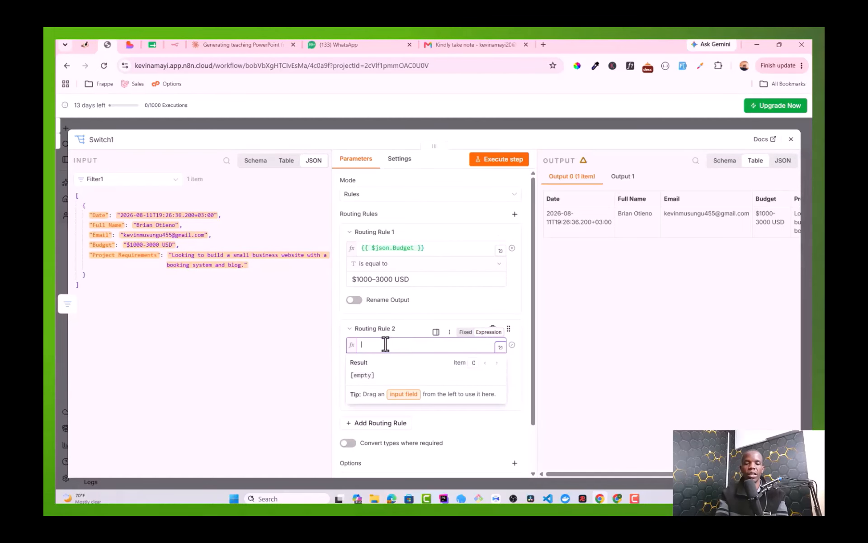
text({{)
key(Return)
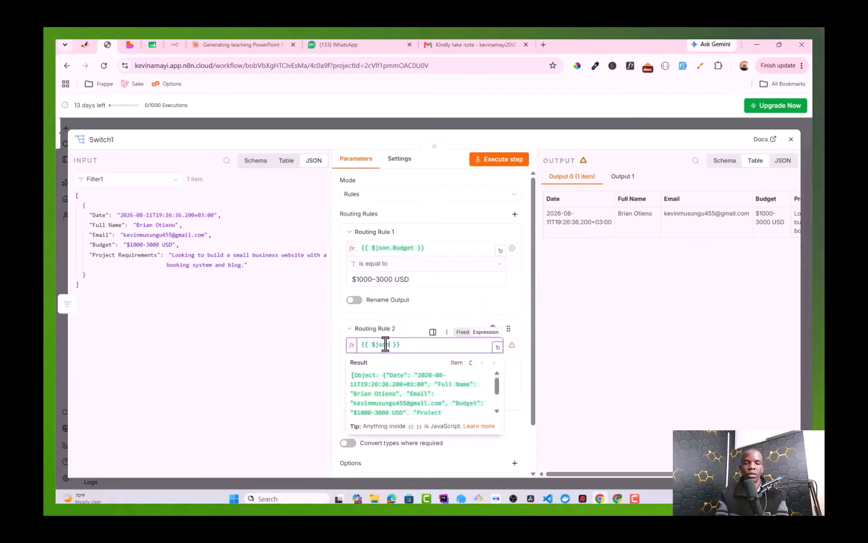
text(.)
key(Return)
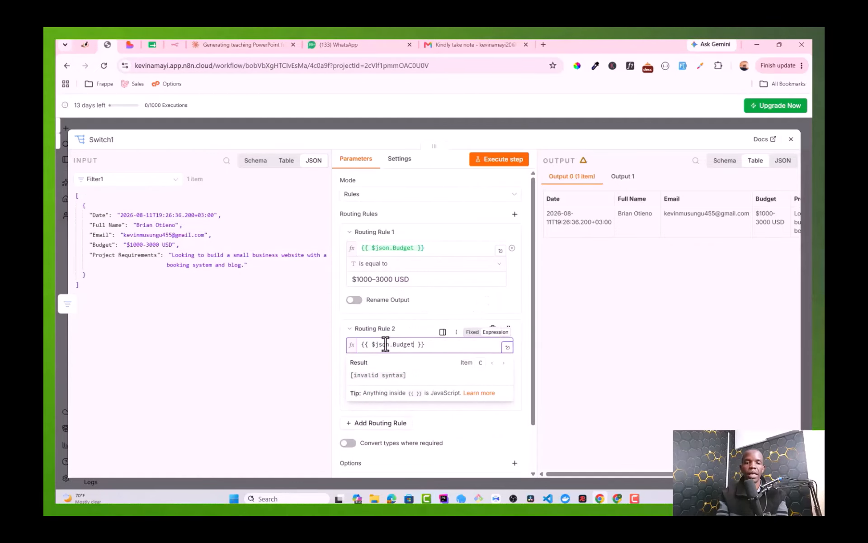
Step: Copy the $3000–5000 USD option from the Lovable prompt and use it as rule 2's value
click(153, 44)
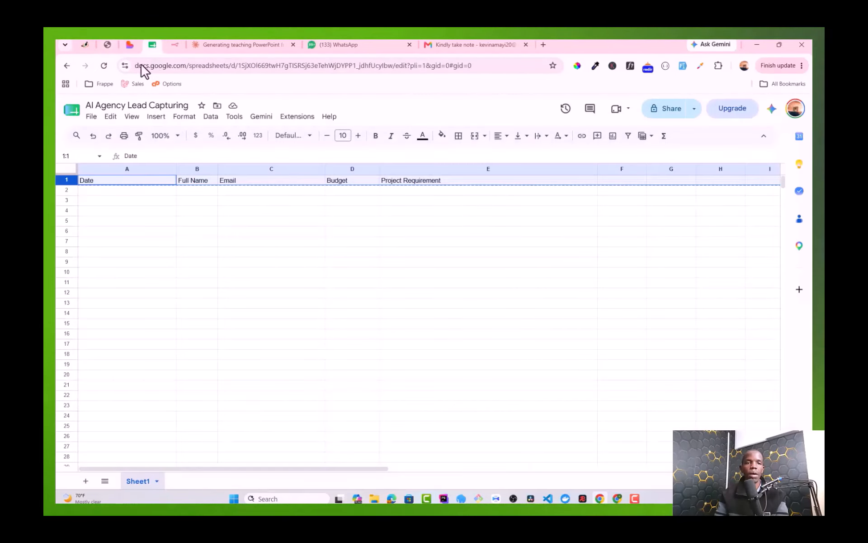
click(130, 44)
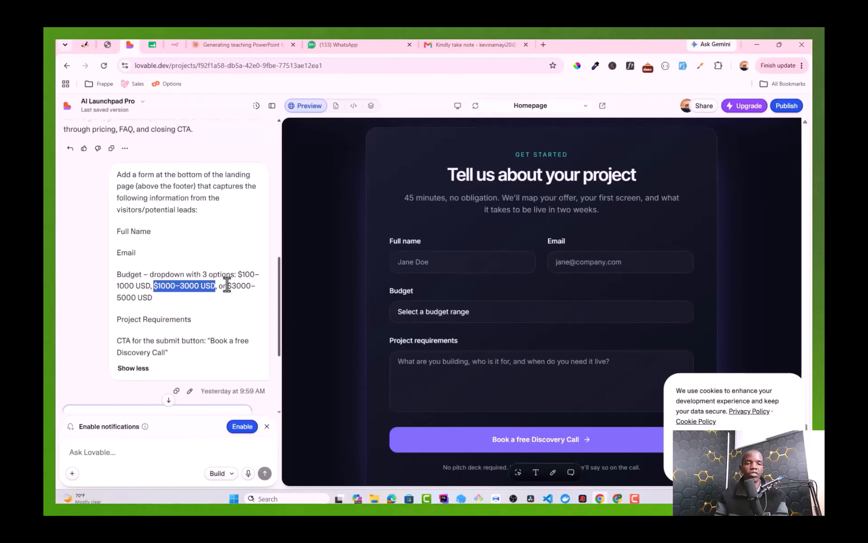
drag(228, 286, 147, 300)
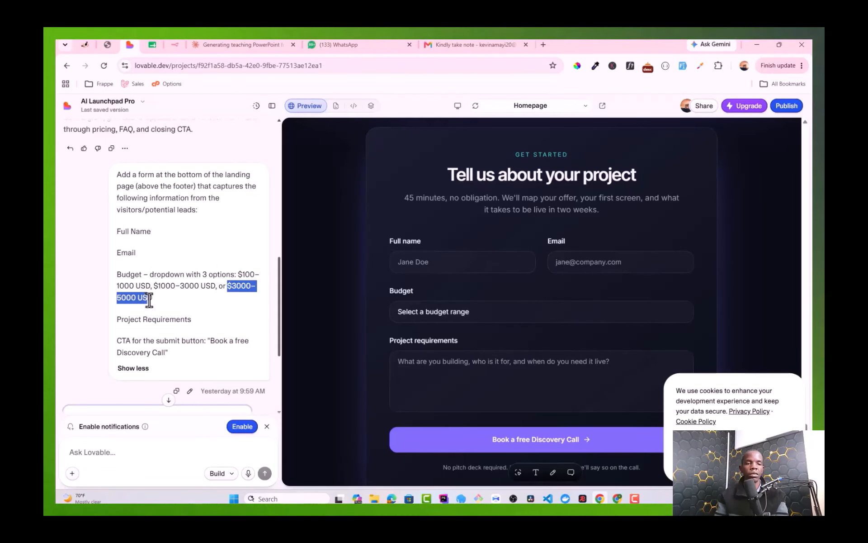
click(109, 43)
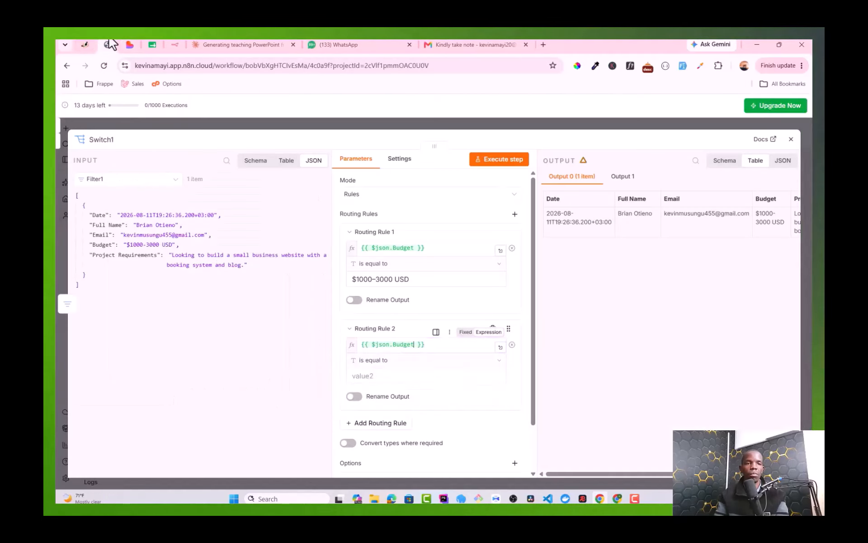
click(362, 374)
text($3000–5000 USD)
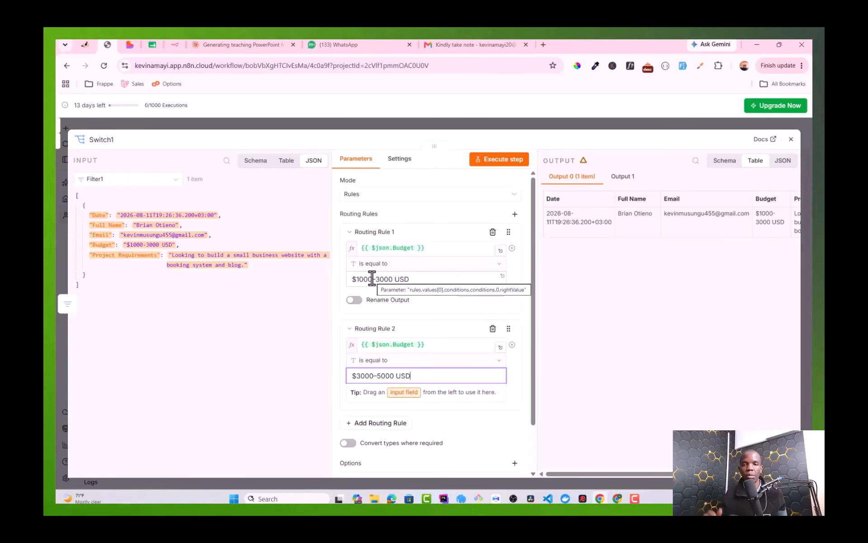
Step: Attach a Send Email node with the Send an Email action to Switch1's first output
key(Escape)
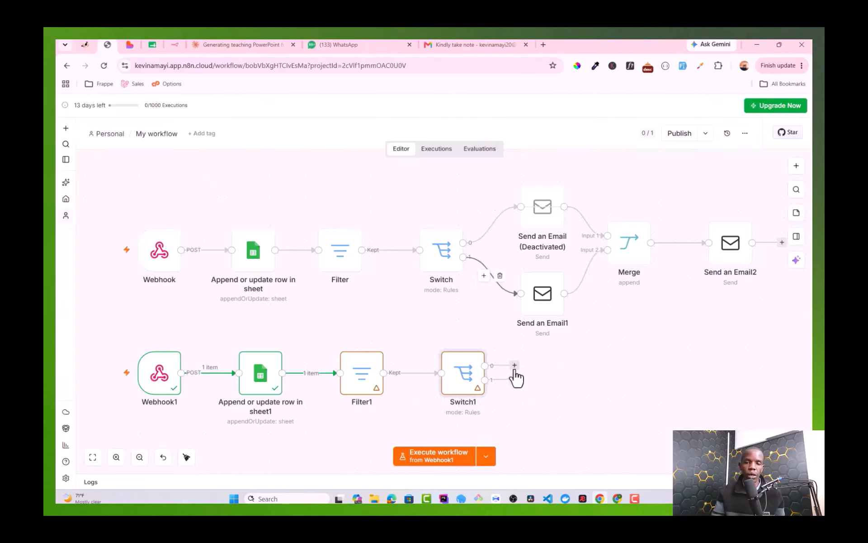
click(514, 367)
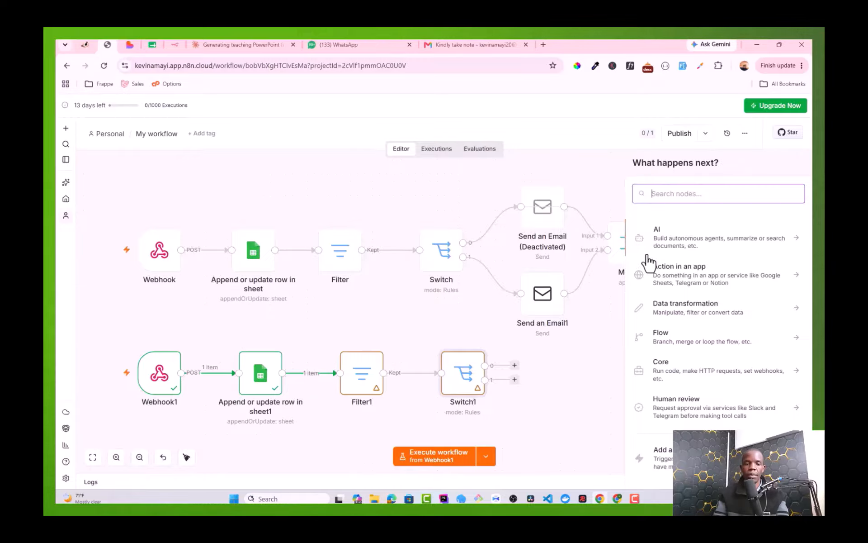
text(SEND)
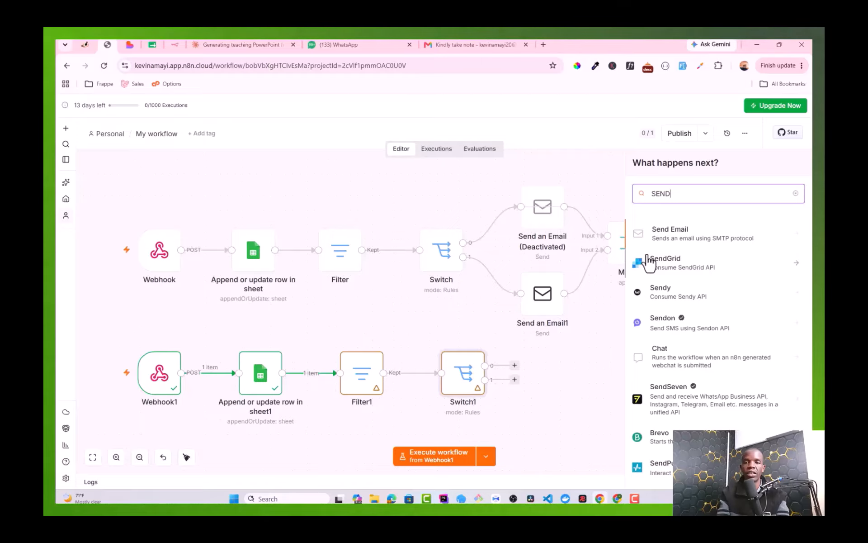
click(677, 244)
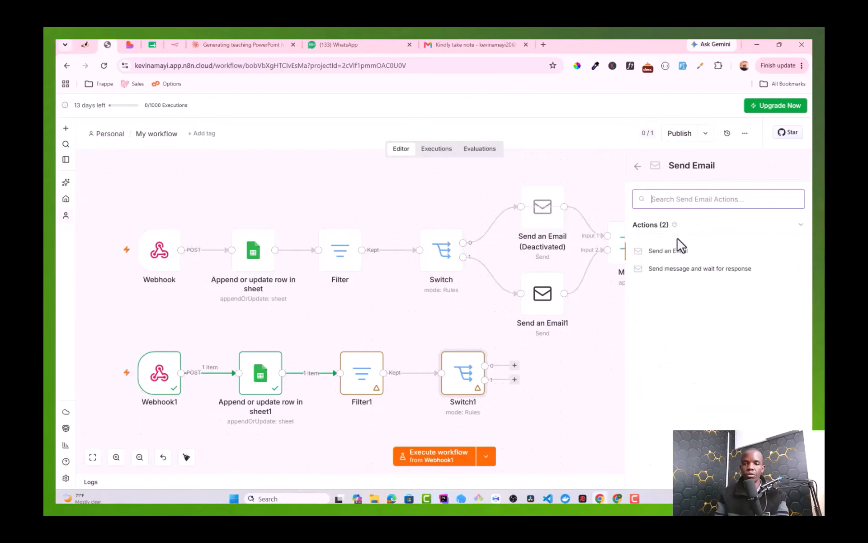
click(666, 253)
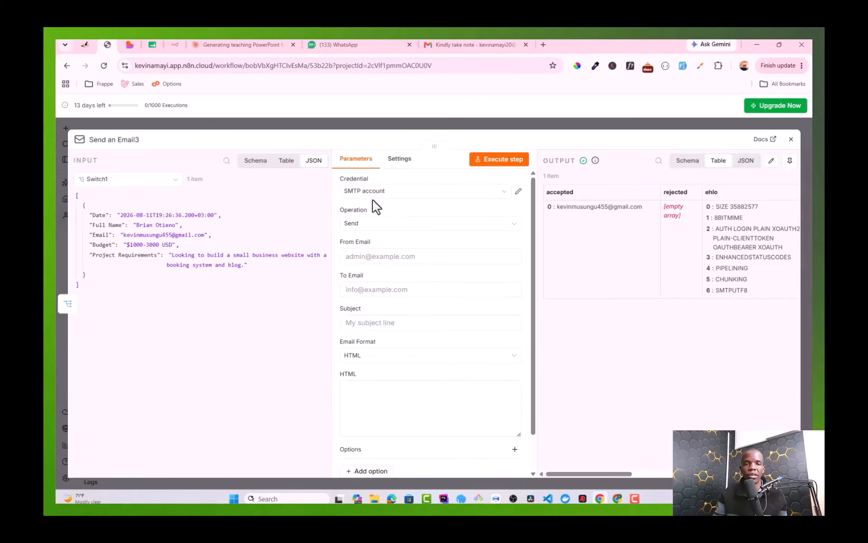
Step: Inspect the SMTP credential's User and Password values, then view the received lead email in Gmail
click(519, 193)
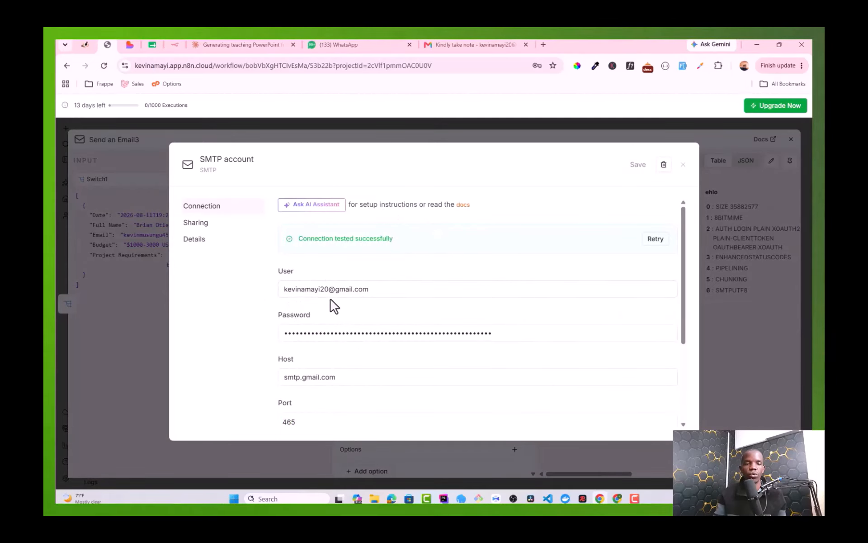
scroll(337, 275, down, 1)
double_click(316, 239)
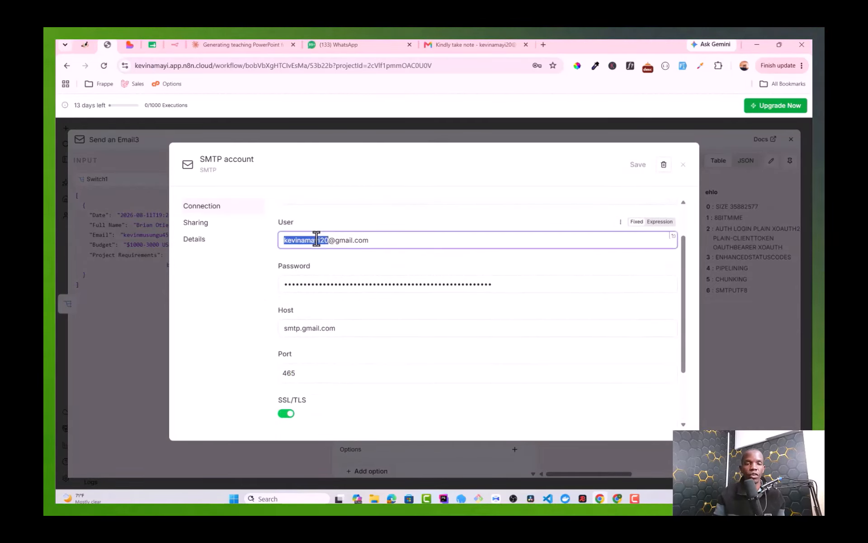
key(ctrl+a)
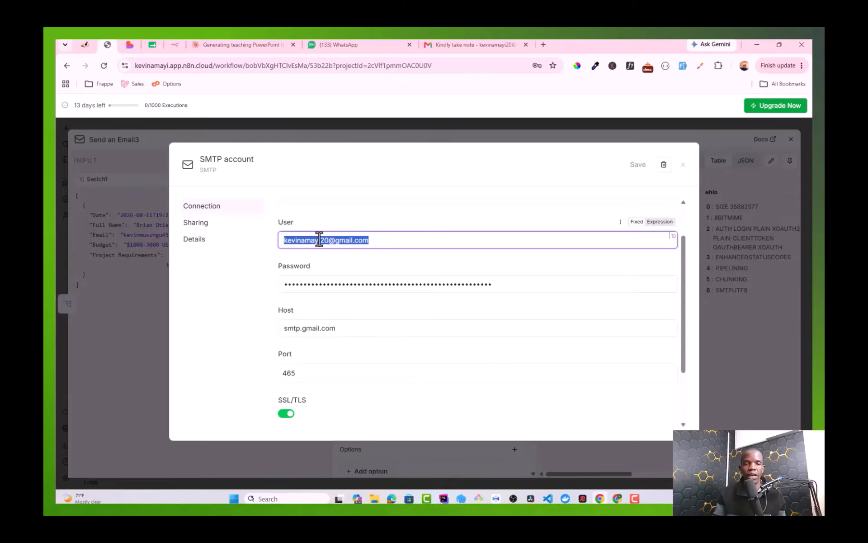
click(311, 283)
key(ctrl+a)
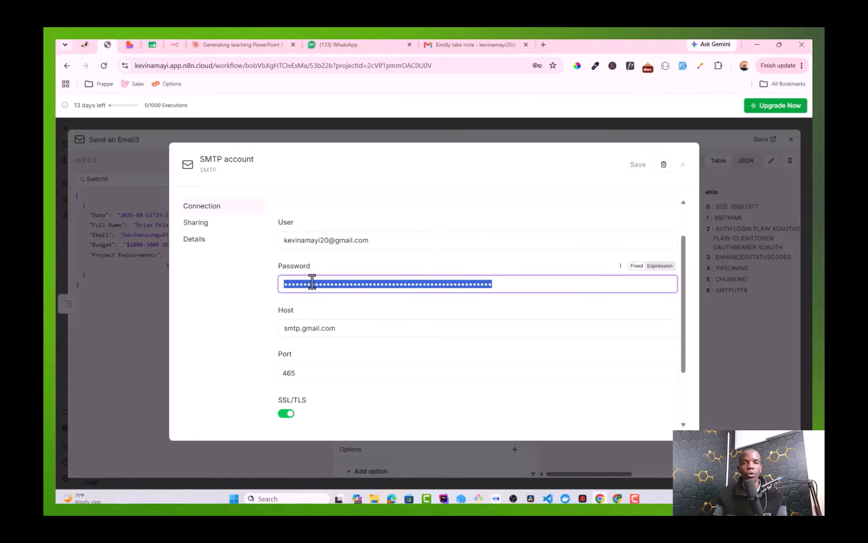
click(480, 44)
Step: Open App passwords in Google Account settings and verify identity with the account password
click(773, 110)
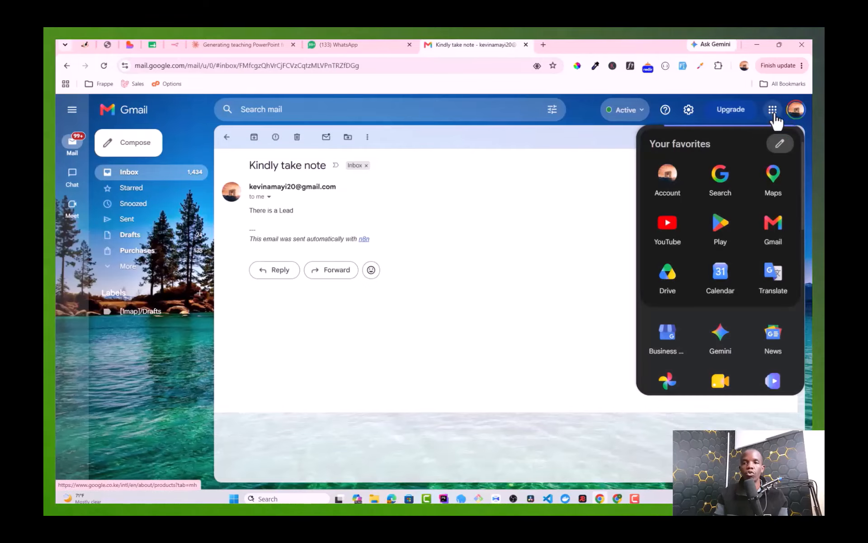
click(667, 181)
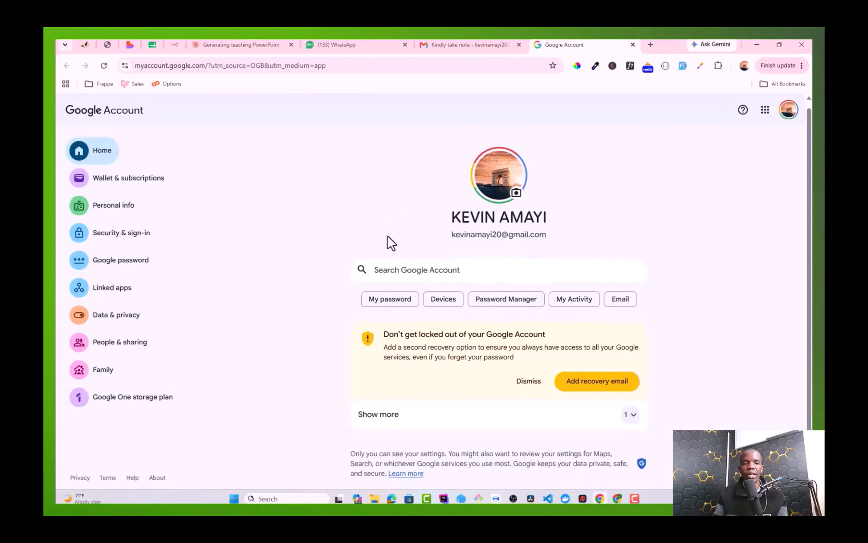
click(394, 271)
text(APP)
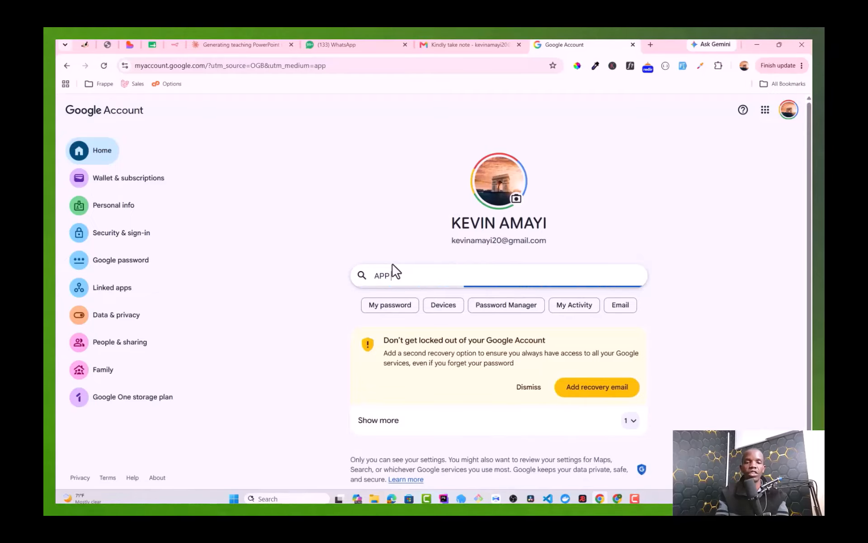
text( PASS)
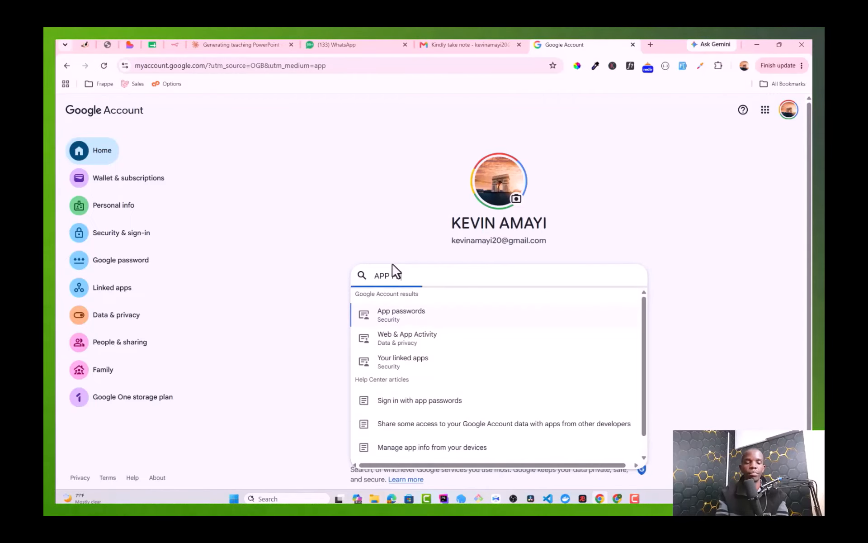
click(404, 317)
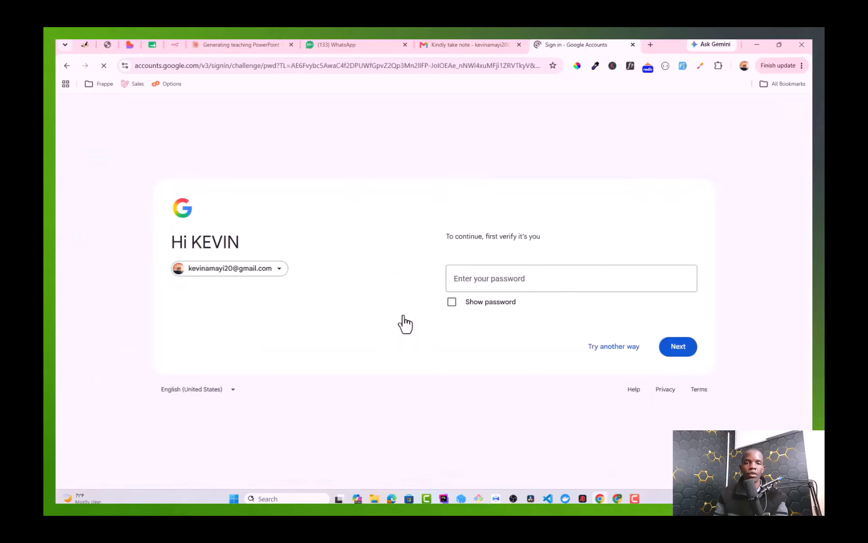
click(474, 283)
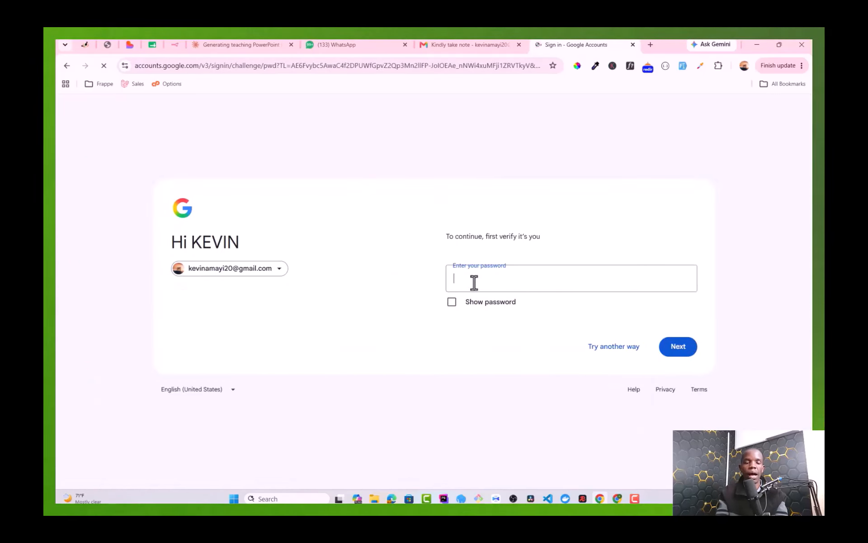
key(BackSpace)
key(BackSpace)
key(BackSpace)
key(BackSpace)
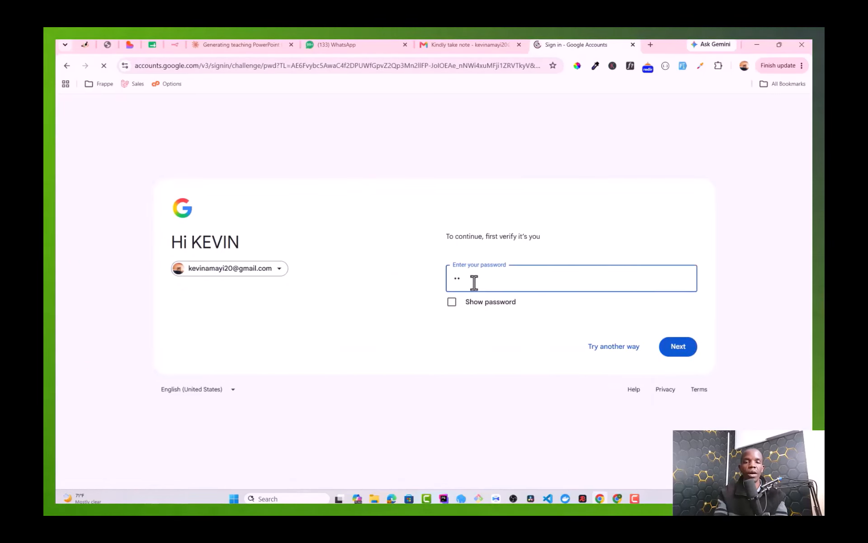
text(•••)
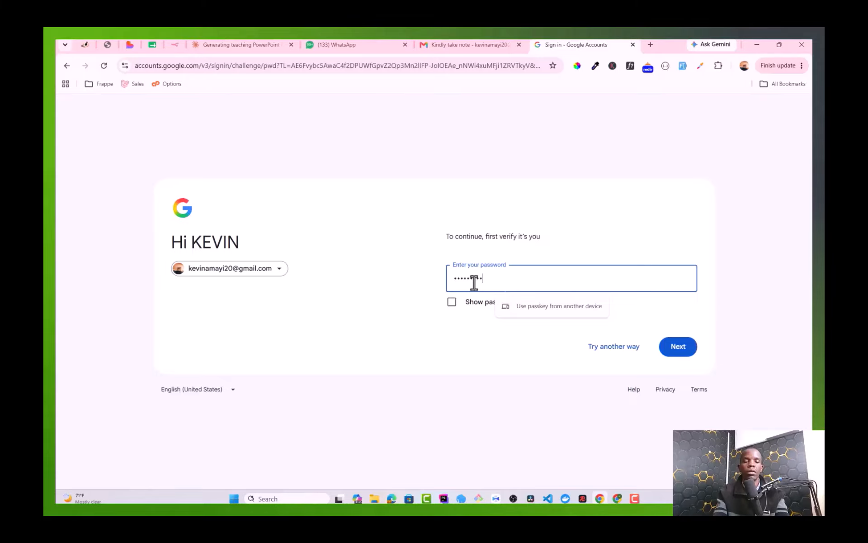
key(BackSpace)
key(BackSpace)
key(BackSpace)
key(BackSpace)
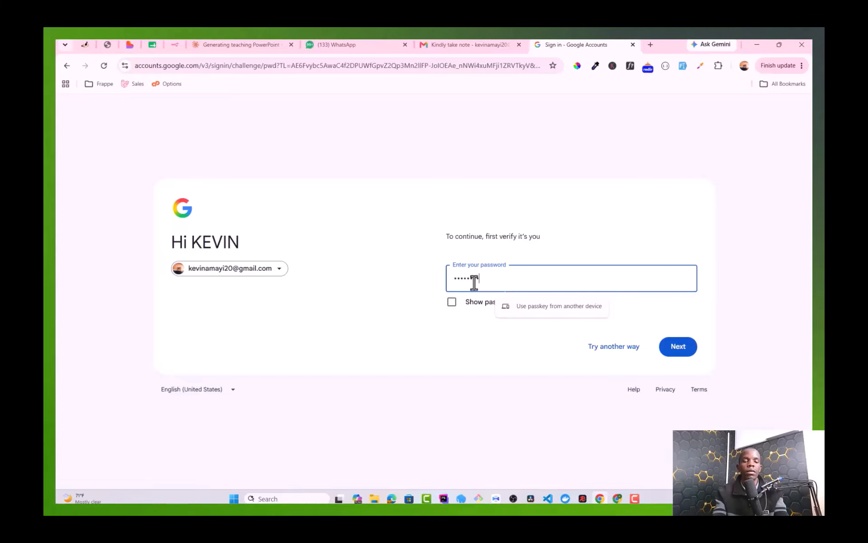
text(••••••••••)
key(Return)
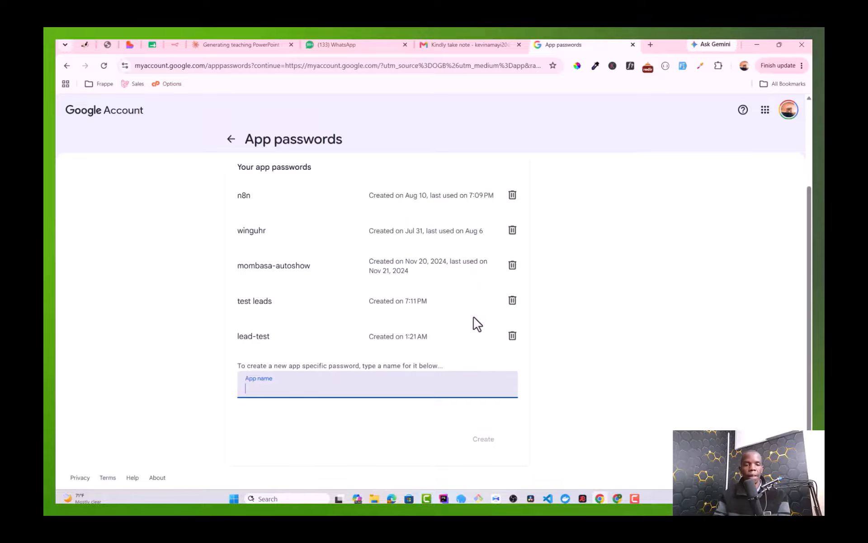
Step: Create an app password named n8n and copy the generated password
text(n8n)
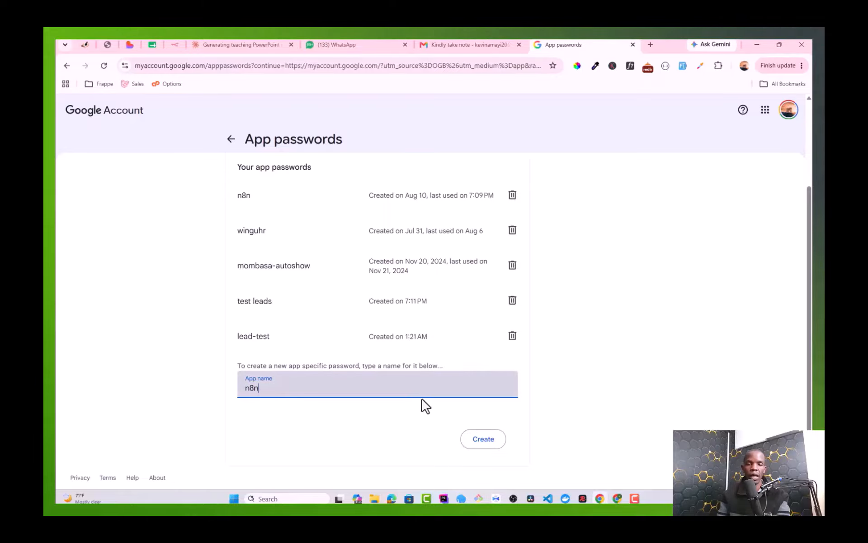
click(480, 446)
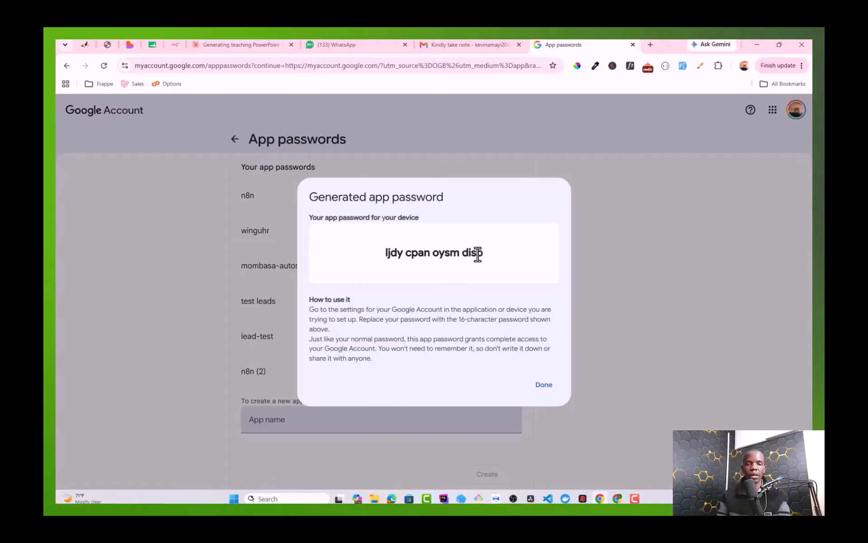
drag(477, 253, 386, 258)
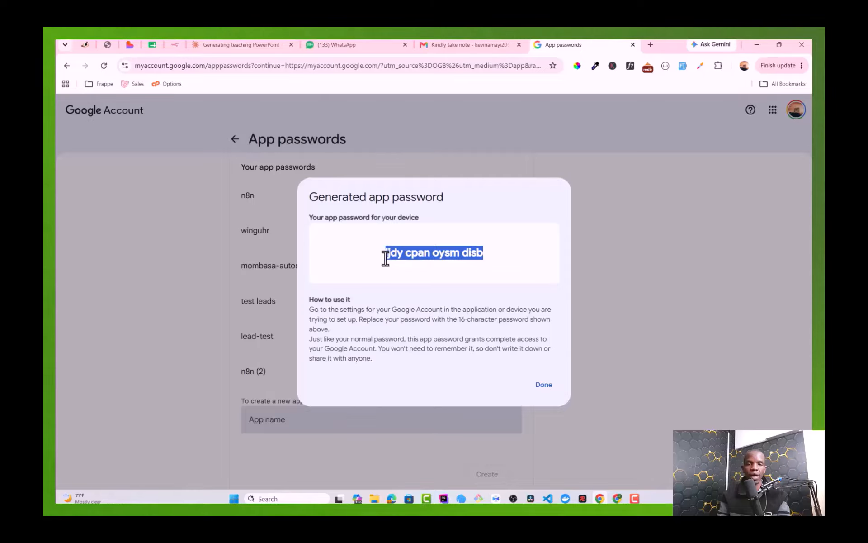
right_click(387, 258)
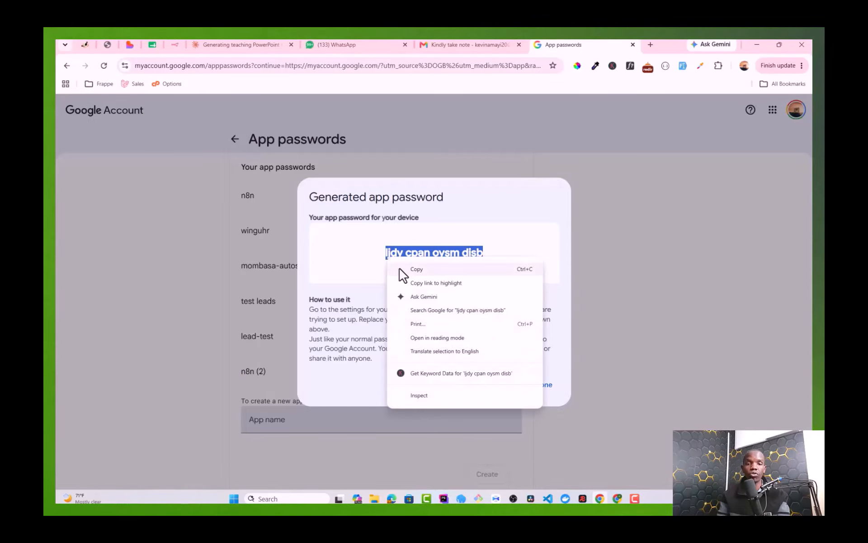
click(403, 270)
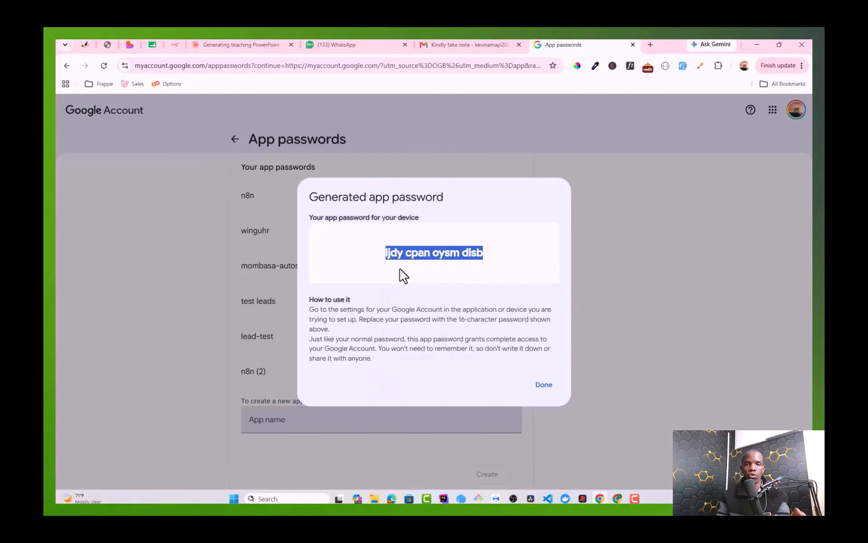
click(246, 44)
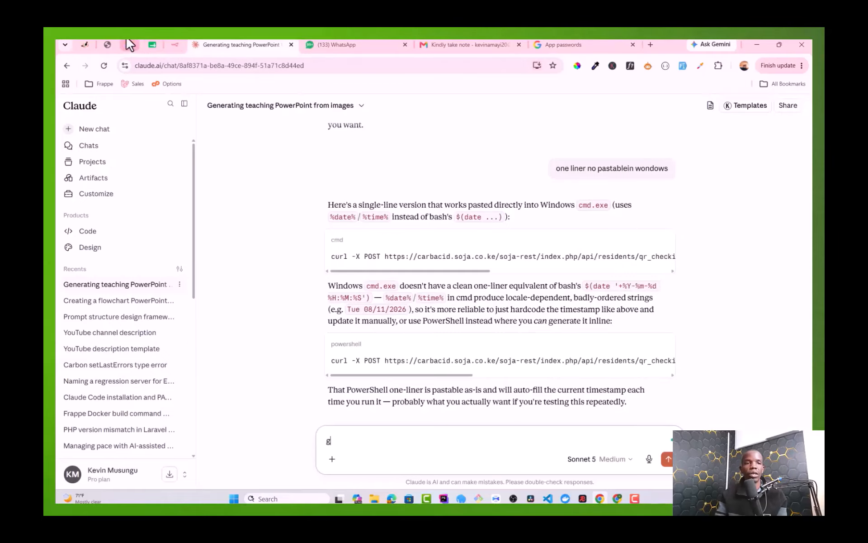
Step: Return to n8n's SMTP account credential and select the old Password value for replacement
click(109, 44)
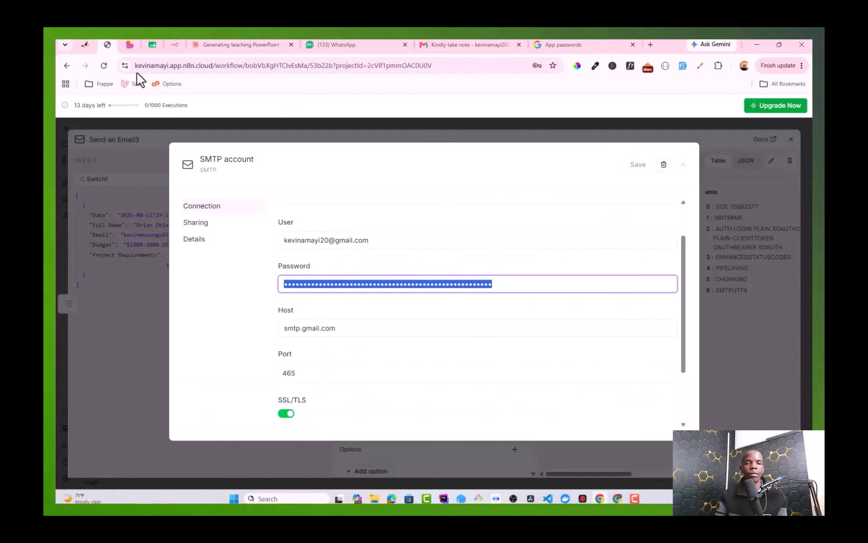
click(358, 266)
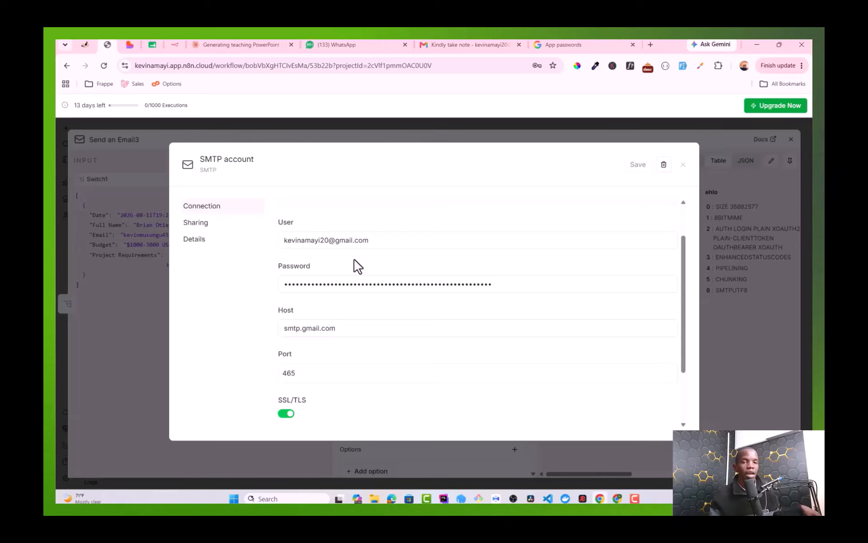
double_click(368, 281)
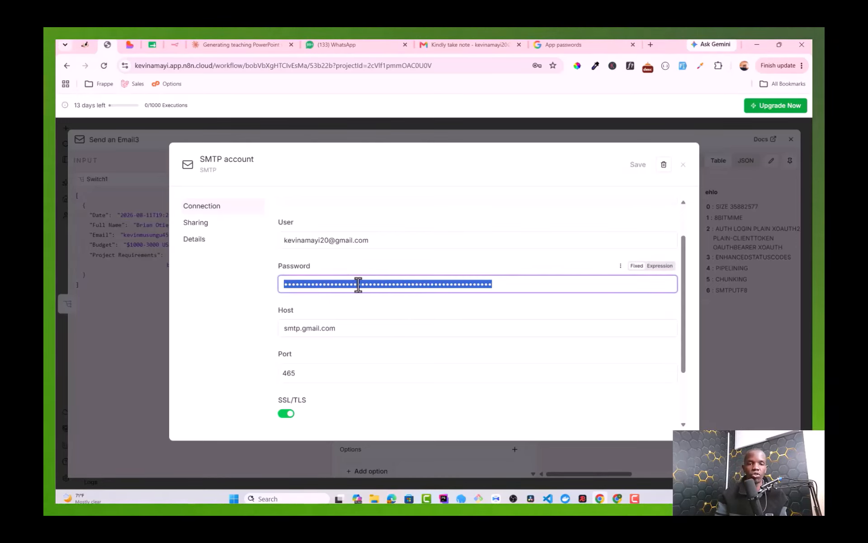
scroll(358, 285, down, 1)
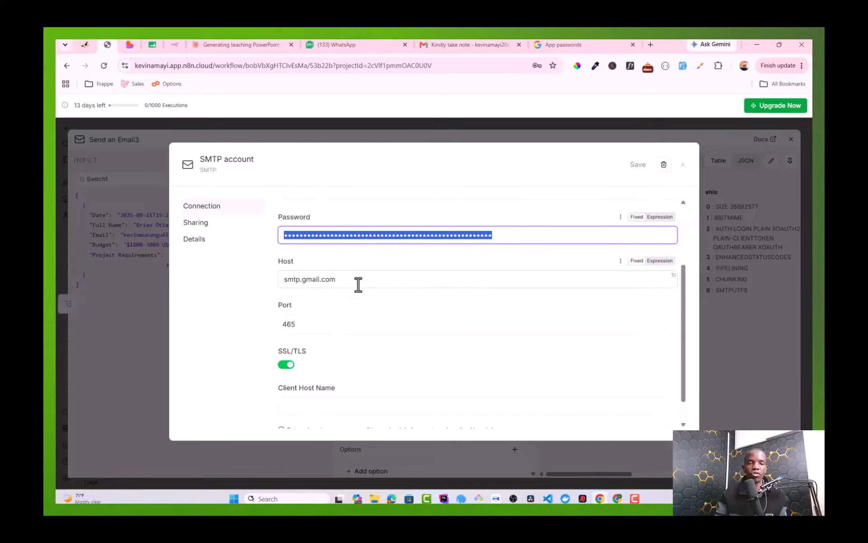
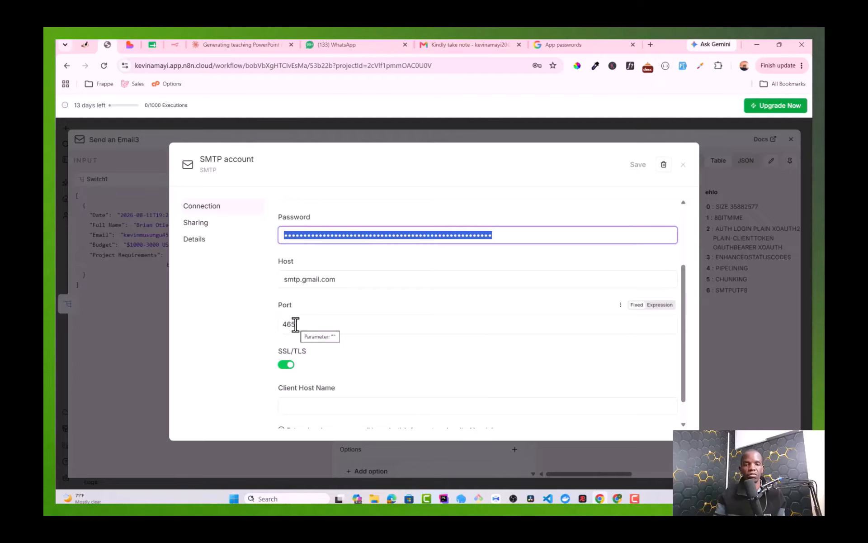
Step: Close the SMTP credential dialog and autofill From Email with the sender's Gmail address
scroll(296, 357, down, 1)
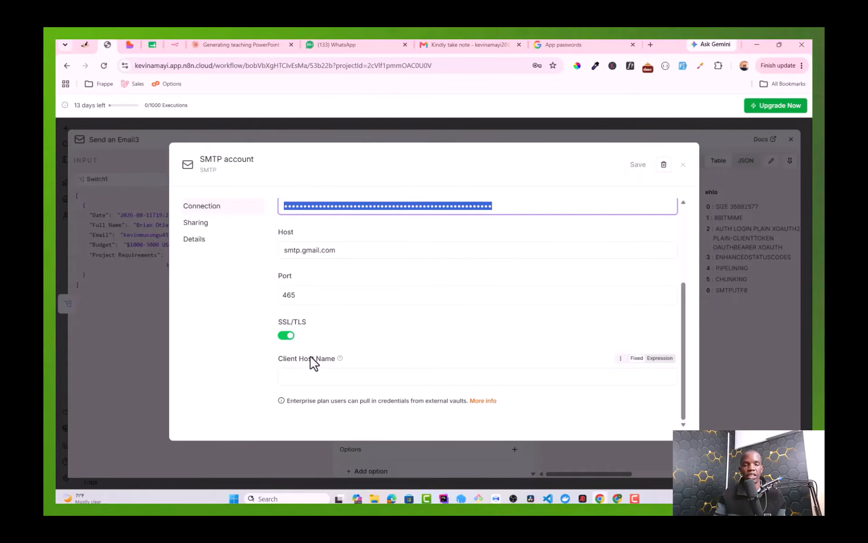
scroll(312, 361, up, 2)
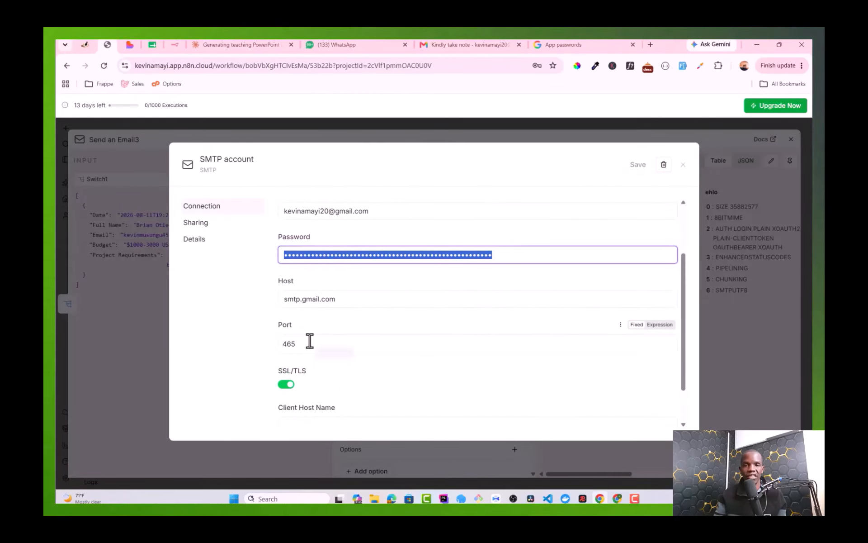
click(682, 164)
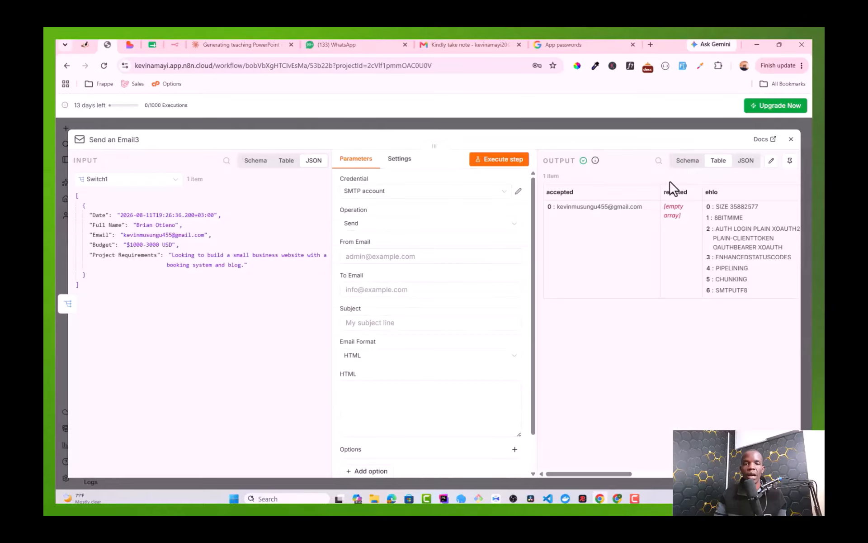
click(518, 192)
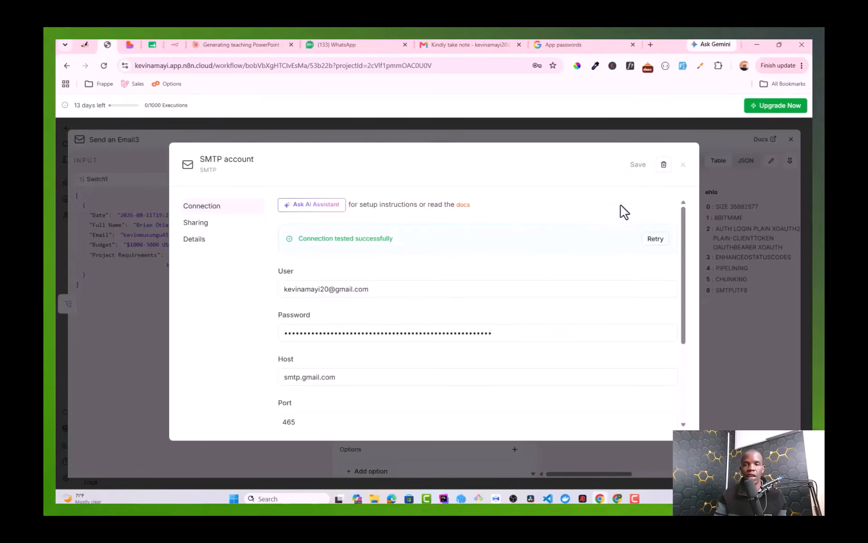
click(683, 165)
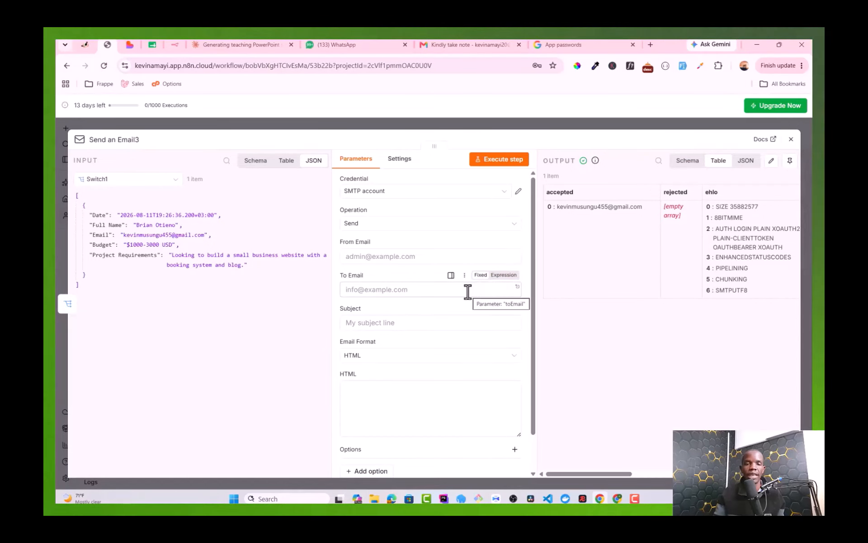
click(391, 256)
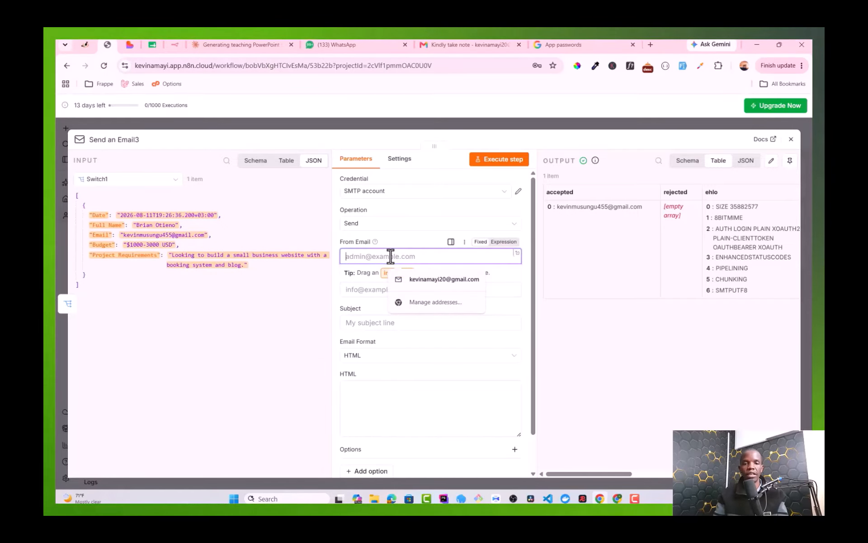
click(417, 283)
Step: Replace the autofilled To Email with the expression {{ $json.Email }}
click(396, 289)
key(ctrl+a)
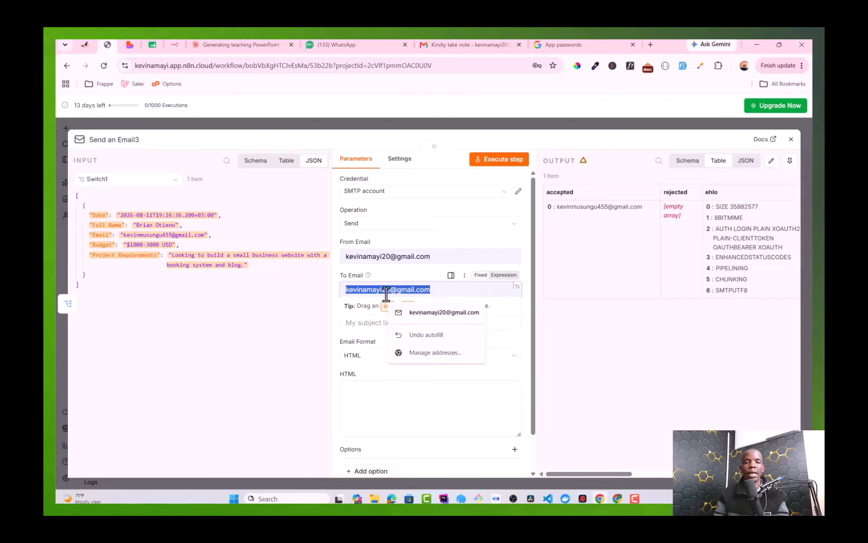
key(BackSpace)
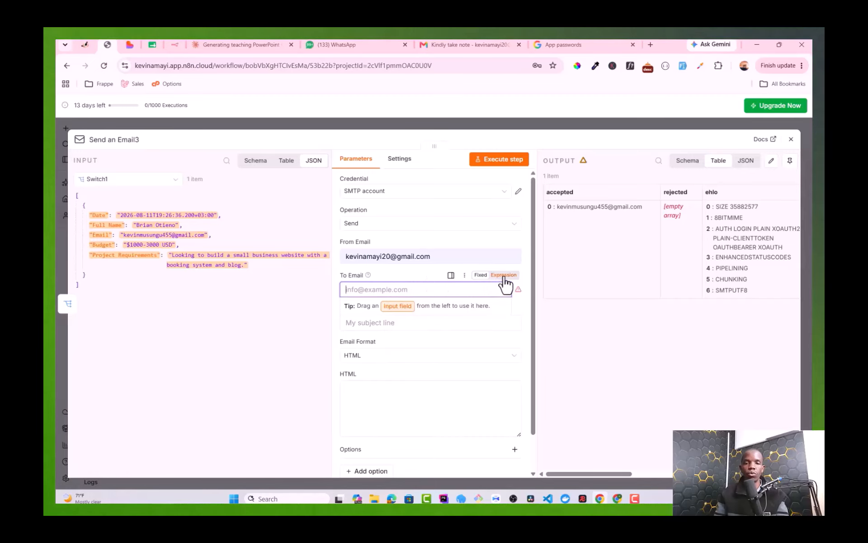
click(505, 274)
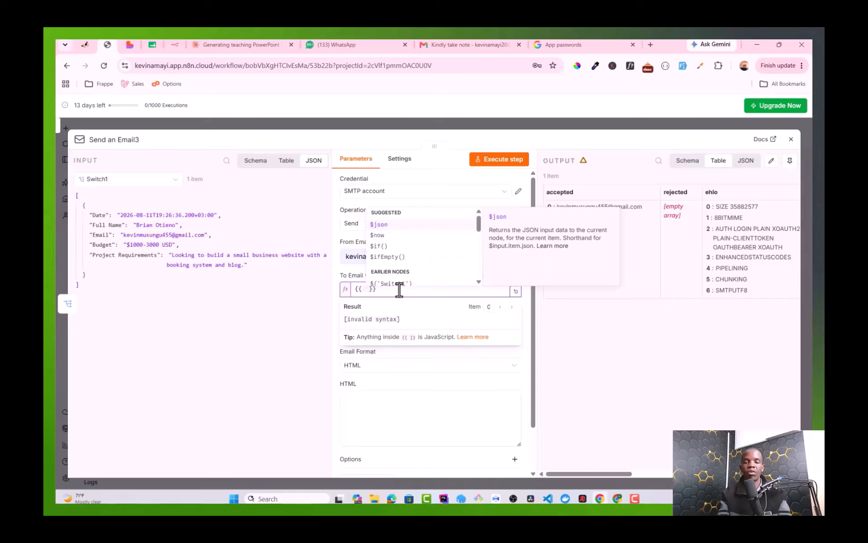
key(Return)
text(jsonj)
key(Return)
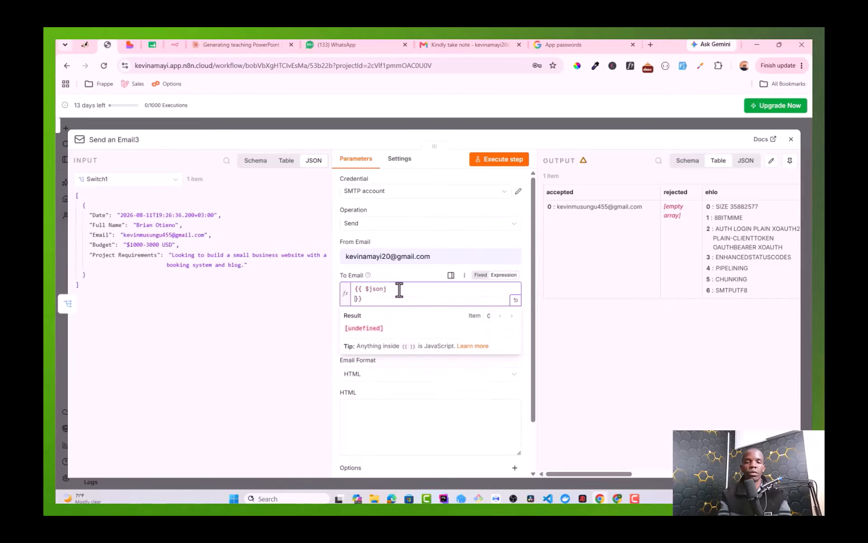
key(BackSpace)
key(BackSpace)
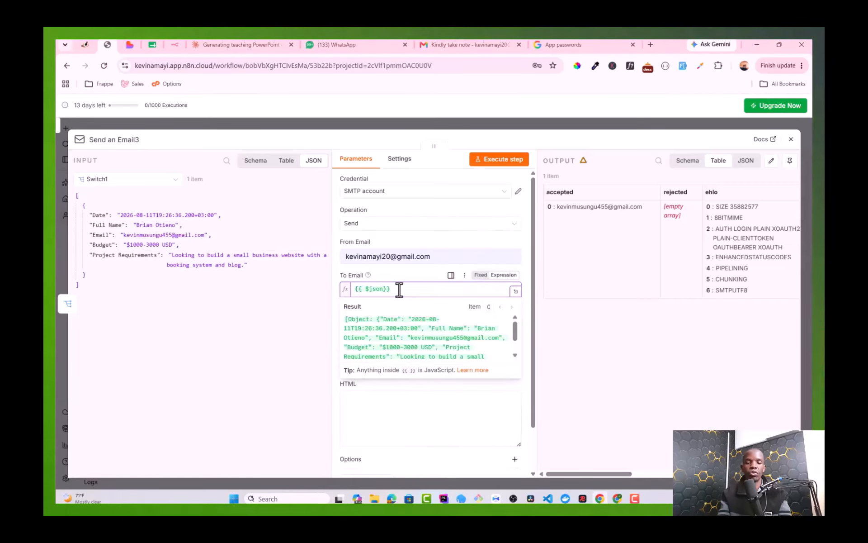
text(.)
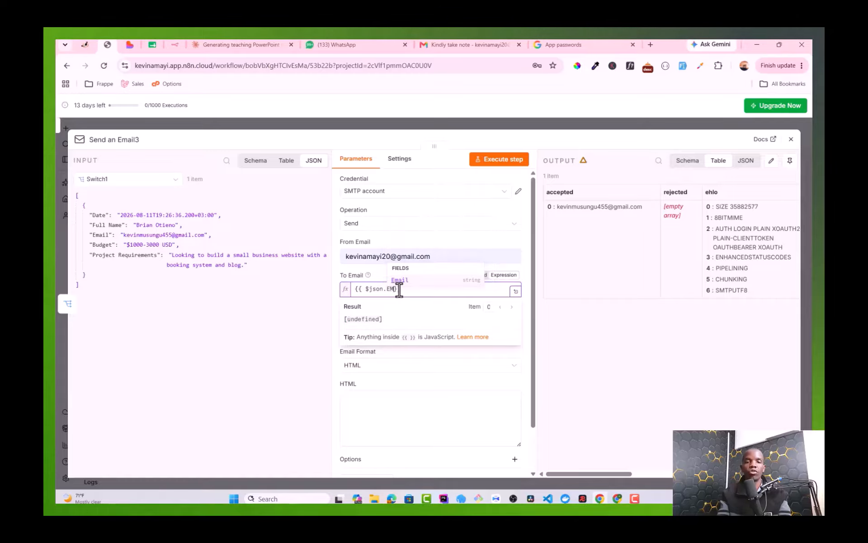
text(Em)
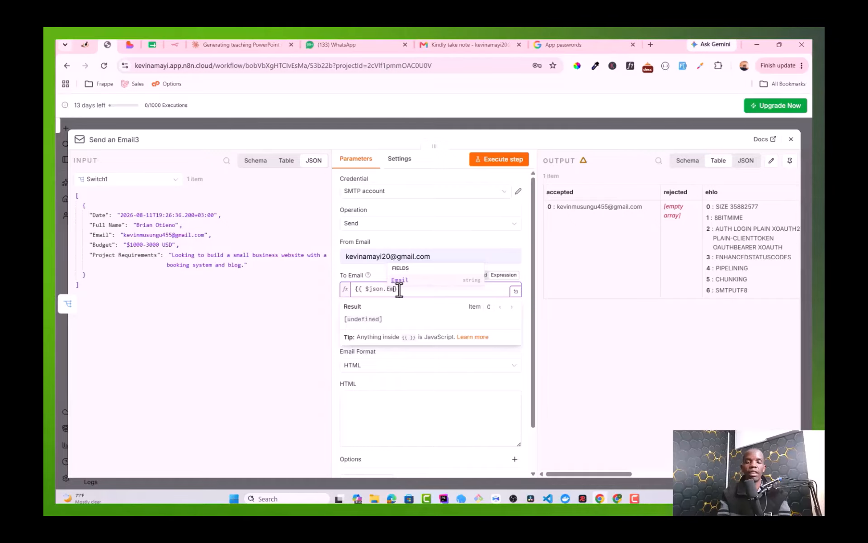
text(ail)
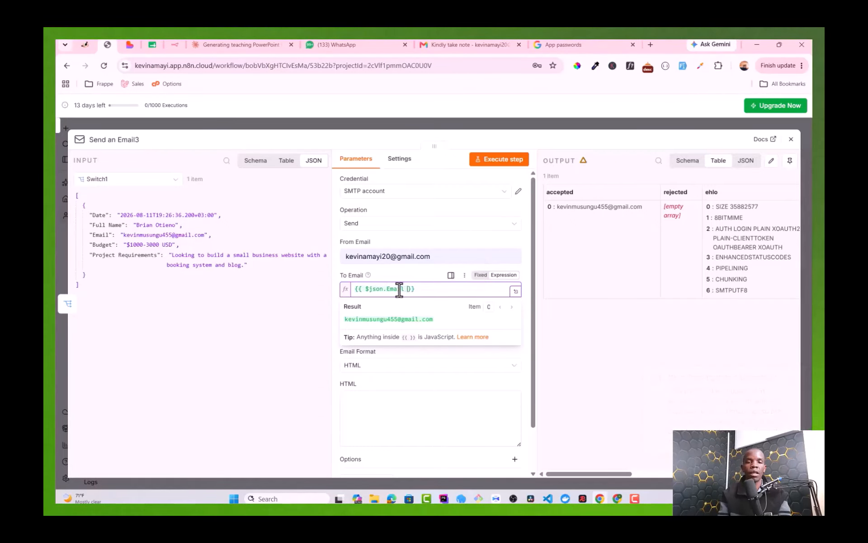
click(383, 312)
Step: Set the Subject to 'Thank you for getting in touch' and Email Format to Text
click(370, 333)
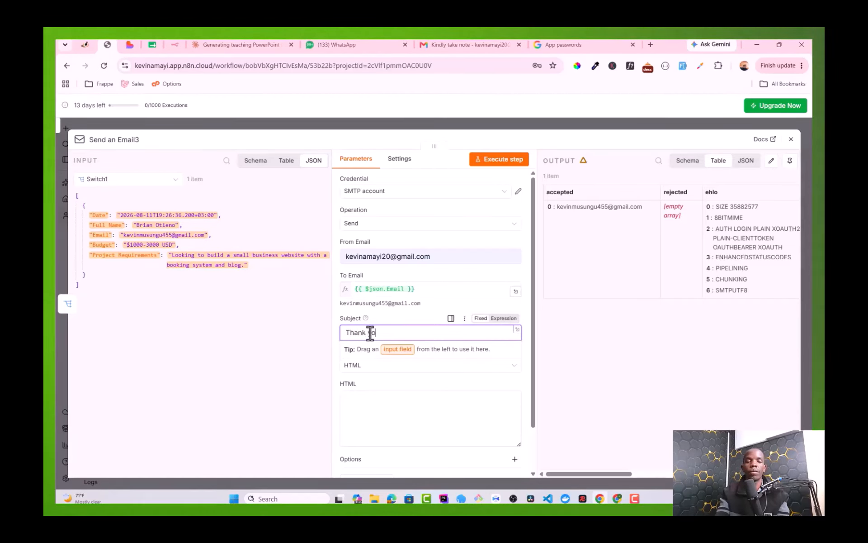
text(Thank you fo)
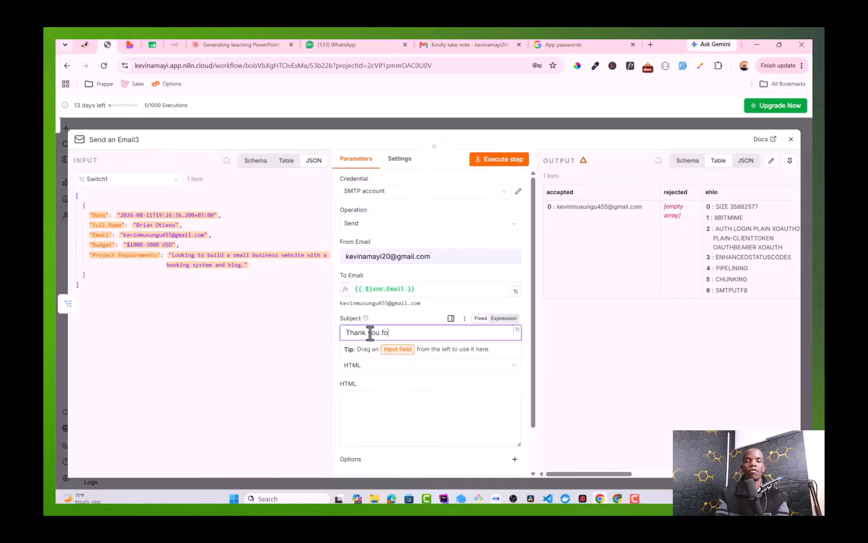
text(r gett)
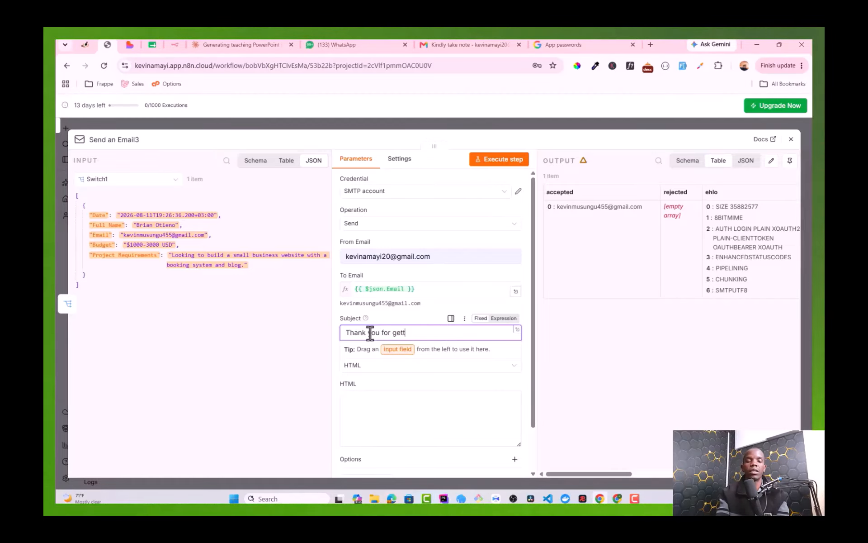
text(ing in)
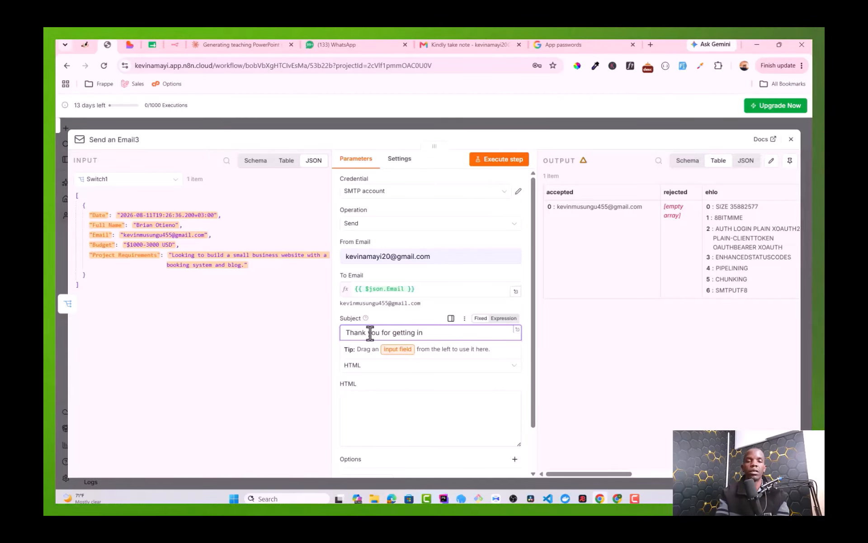
text(t touch)
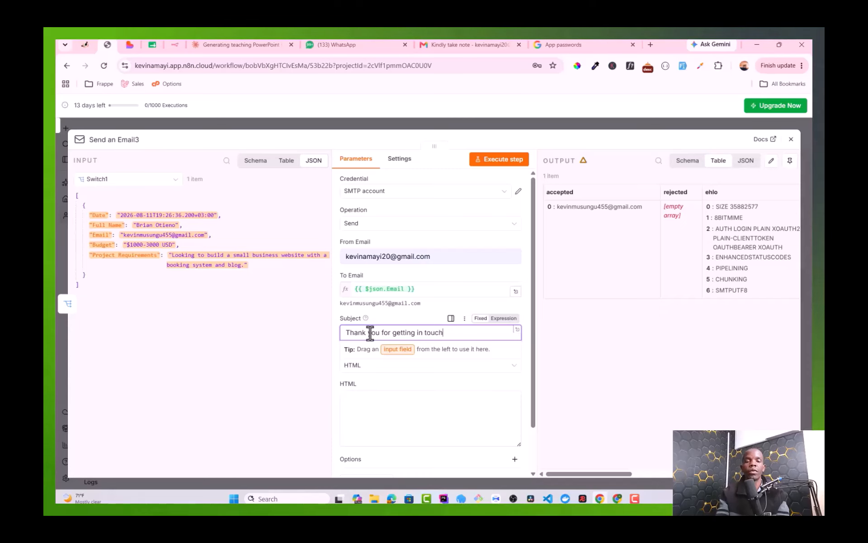
scroll(398, 335, down, 2)
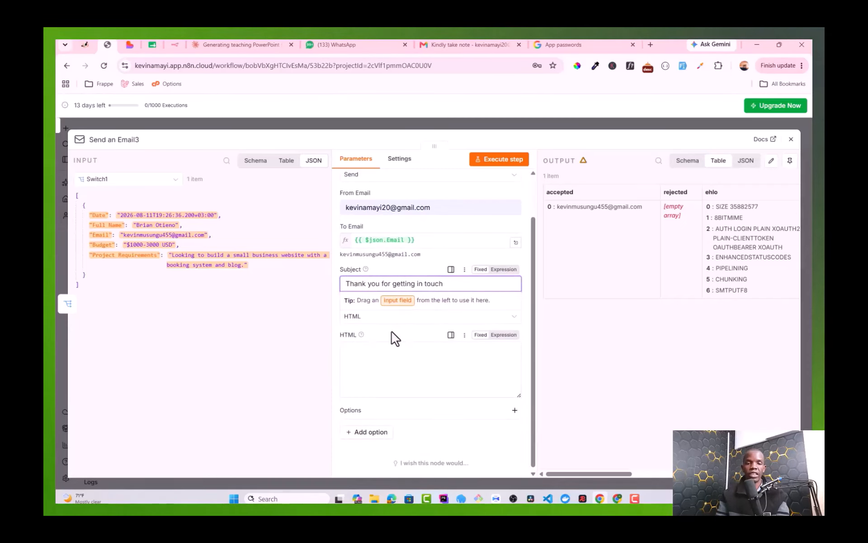
click(352, 330)
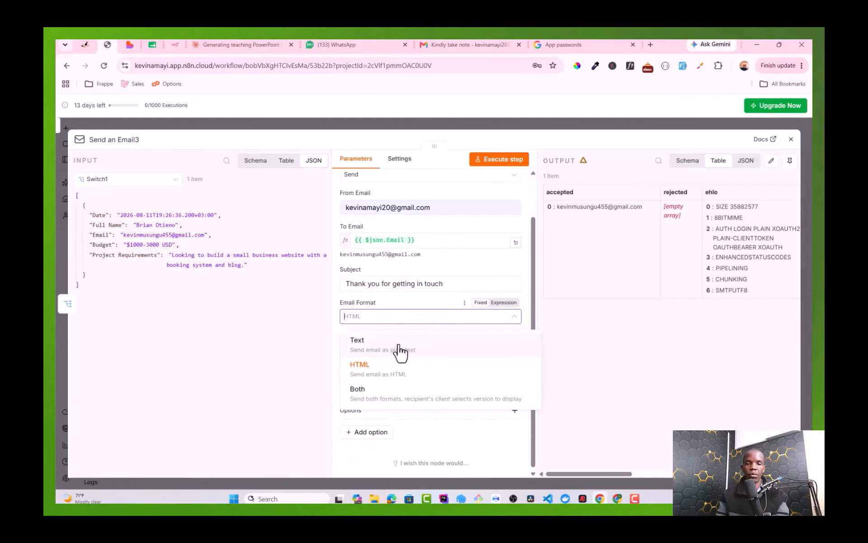
click(390, 354)
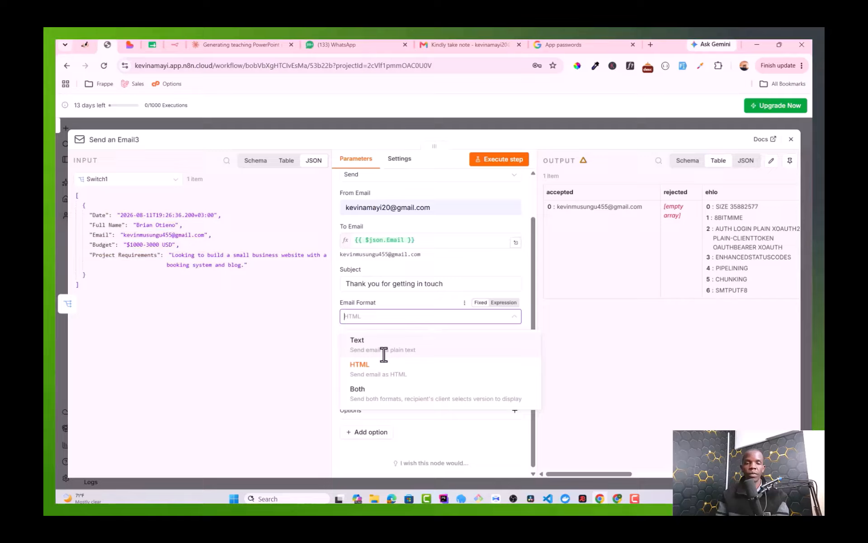
click(384, 355)
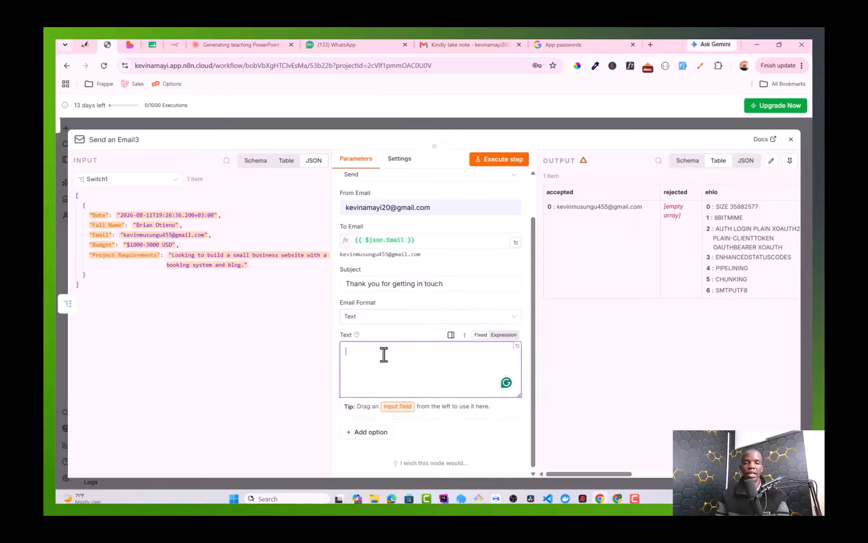
Step: Write the body greeting the sender by Full Name and promising a reply soon
triple_click(384, 355)
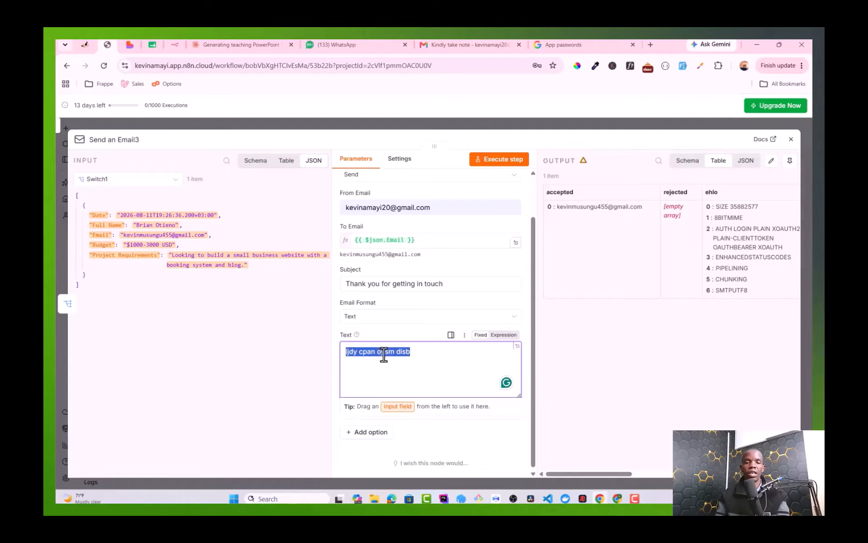
text(Hii)
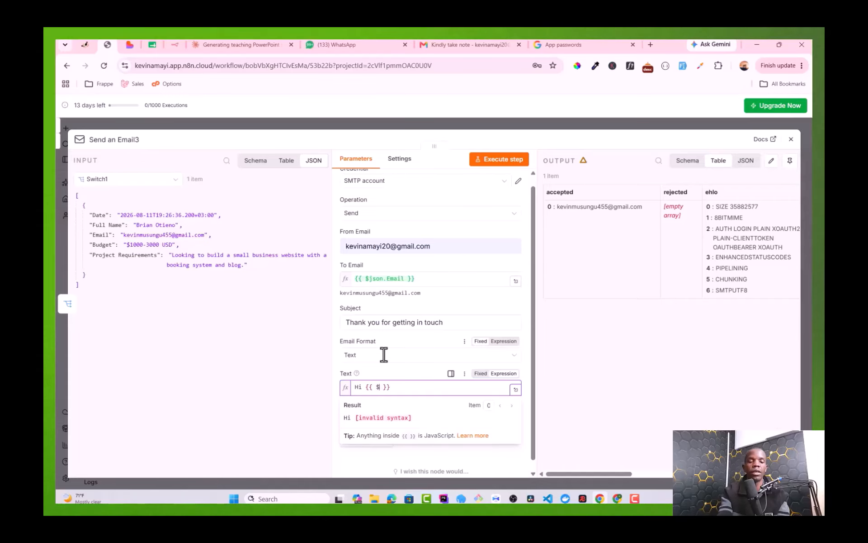
text($)
key(Escape)
text(json)
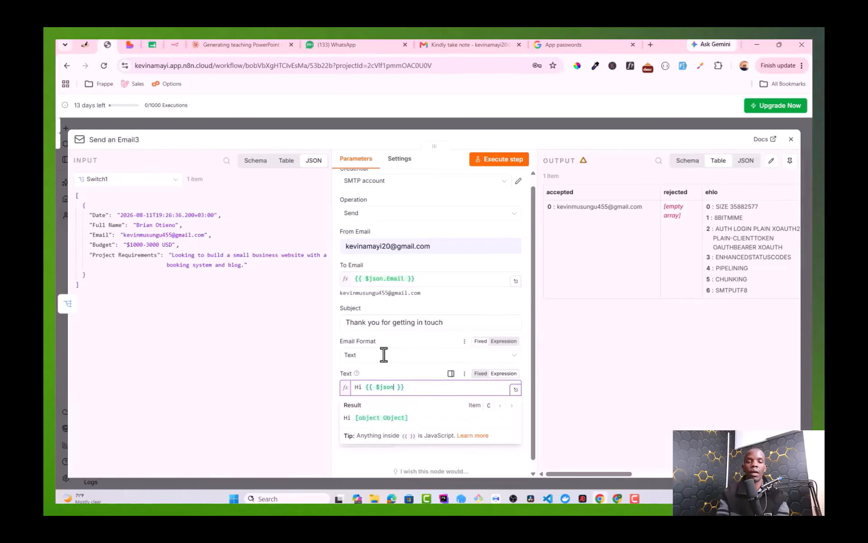
text(.F)
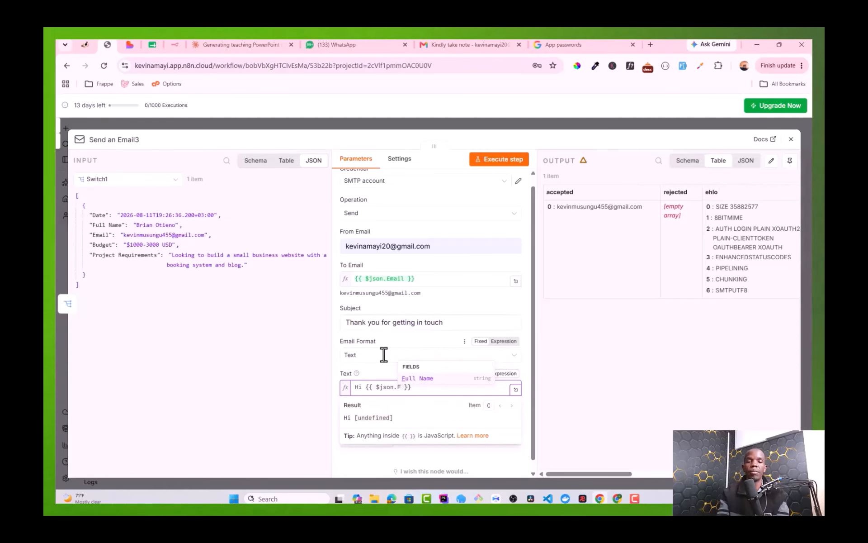
key(Return)
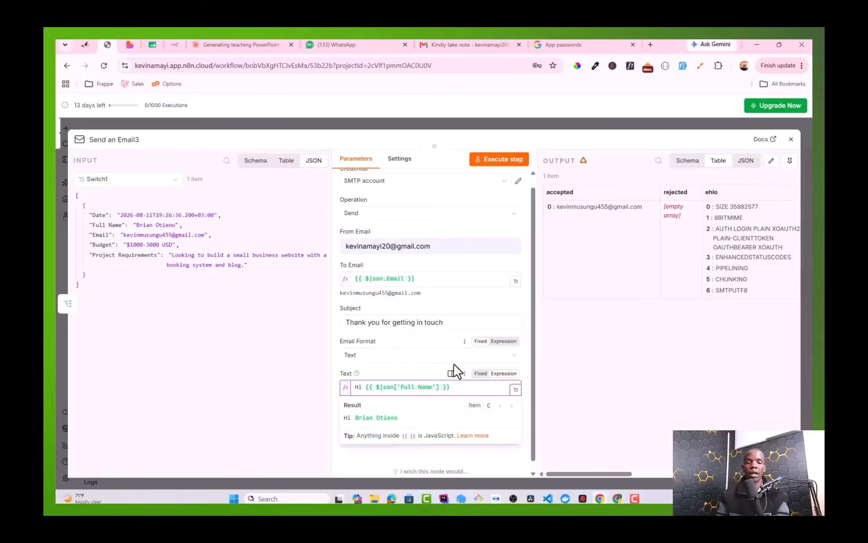
click(456, 385)
text(,)
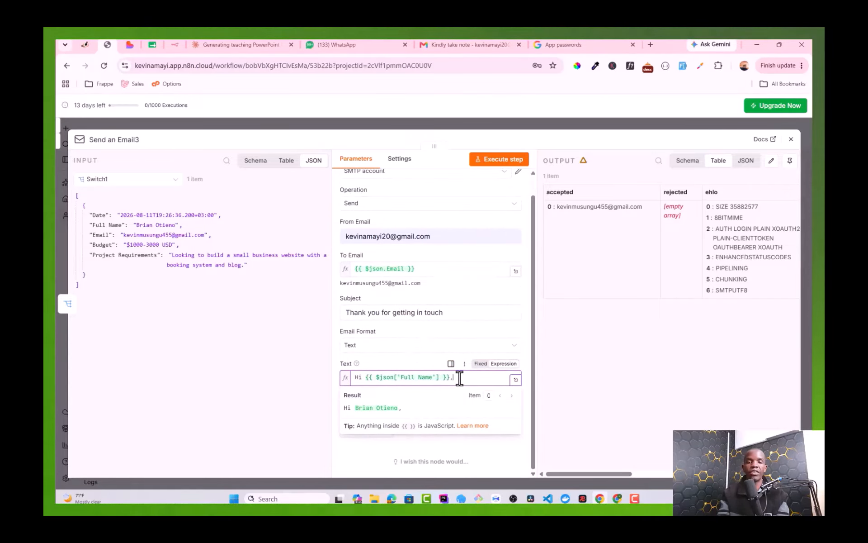
key(Return)
key(Return)
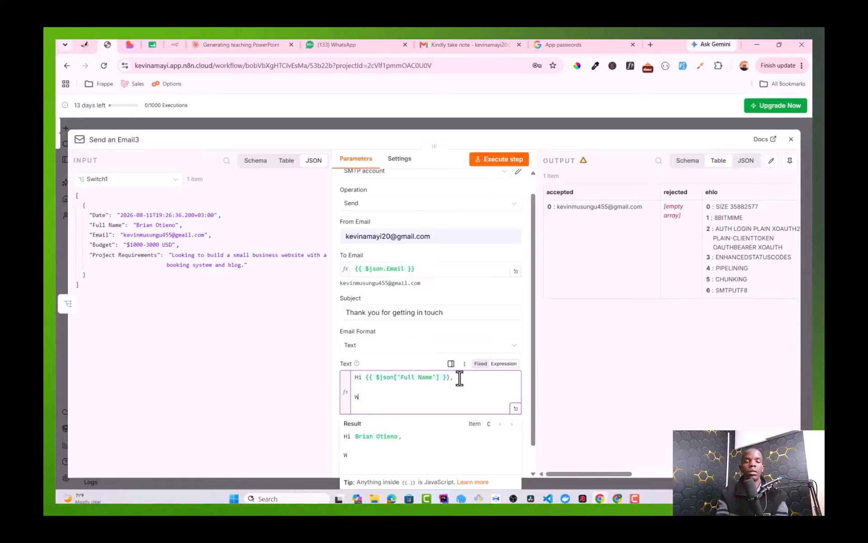
text(ill get back to you as soon as p)
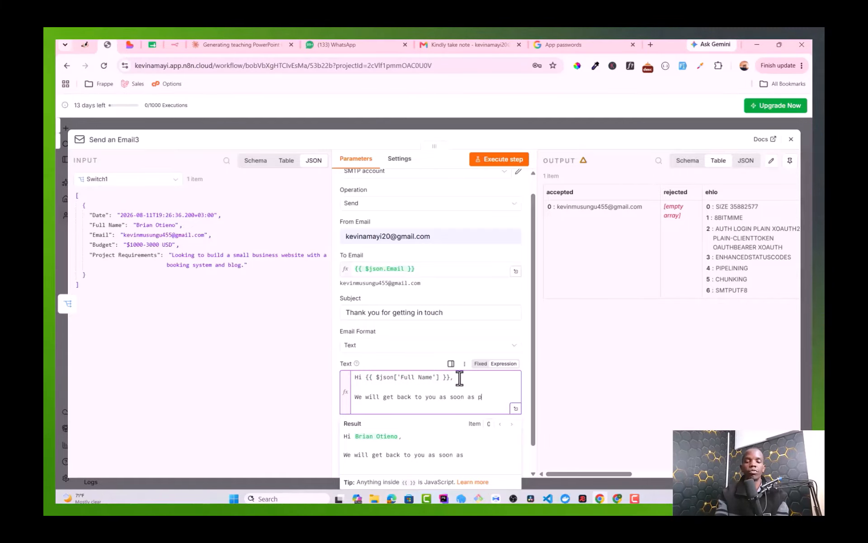
text(le.)
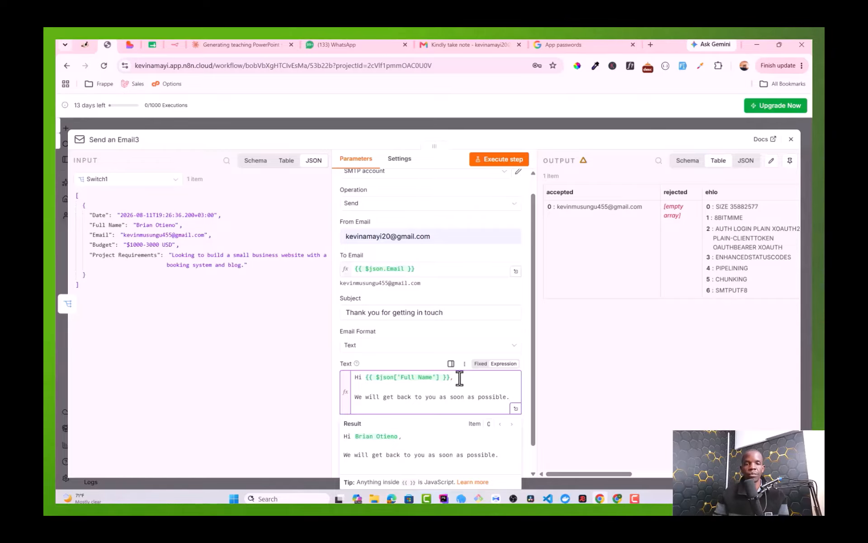
click(291, 351)
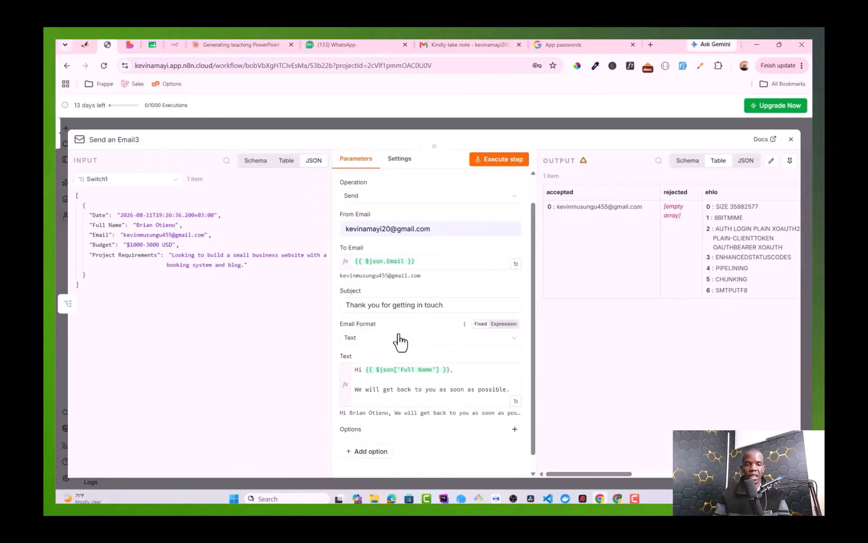
scroll(398, 339, up, 1)
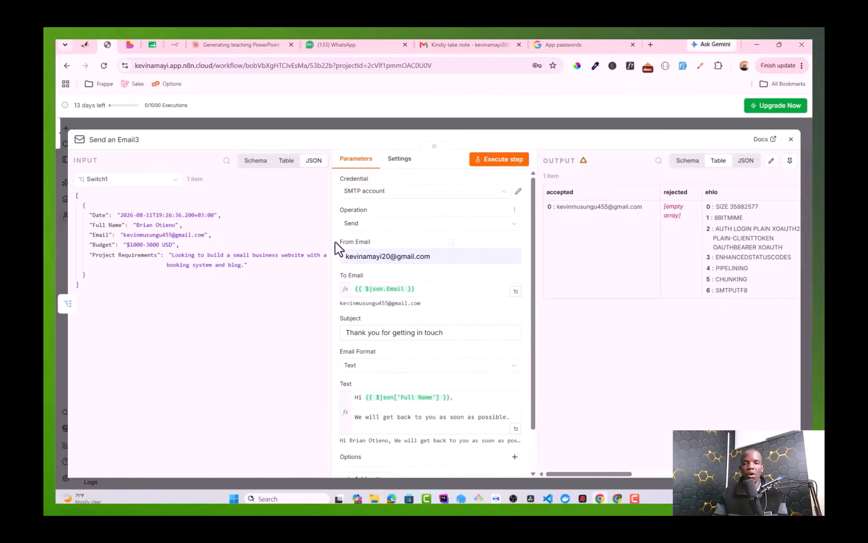
Step: Add a Send Email 'Send an Email' action node as Send an Email4
click(791, 140)
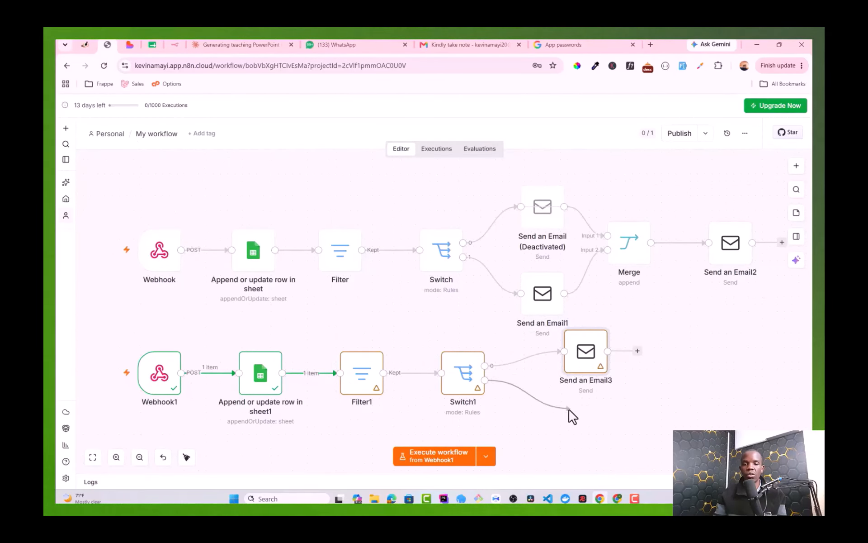
key(Tab)
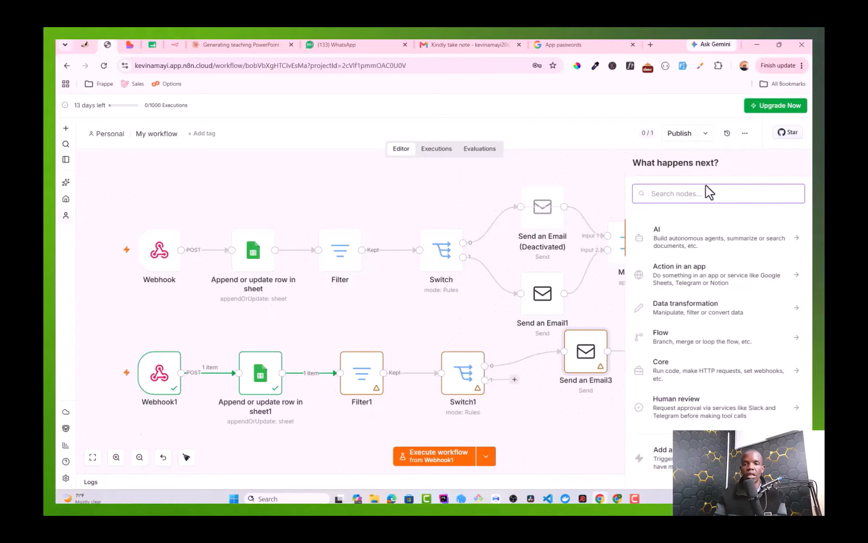
text(send)
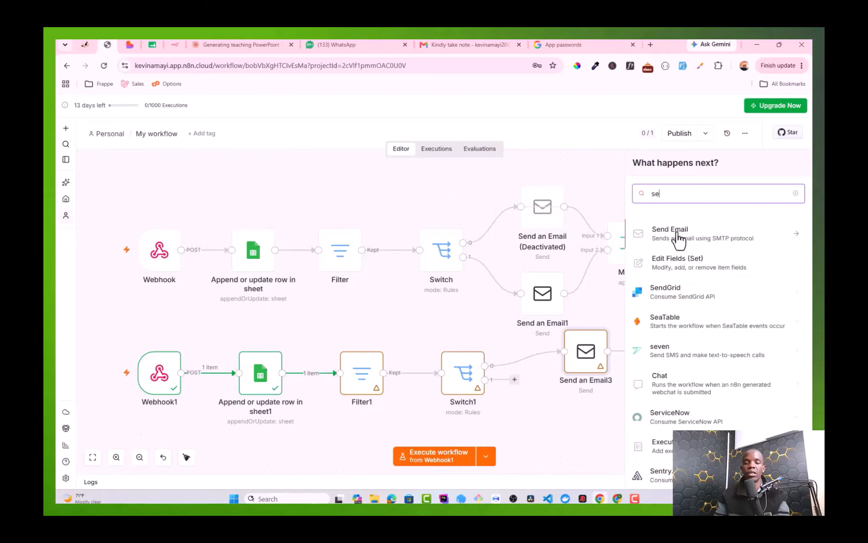
click(680, 240)
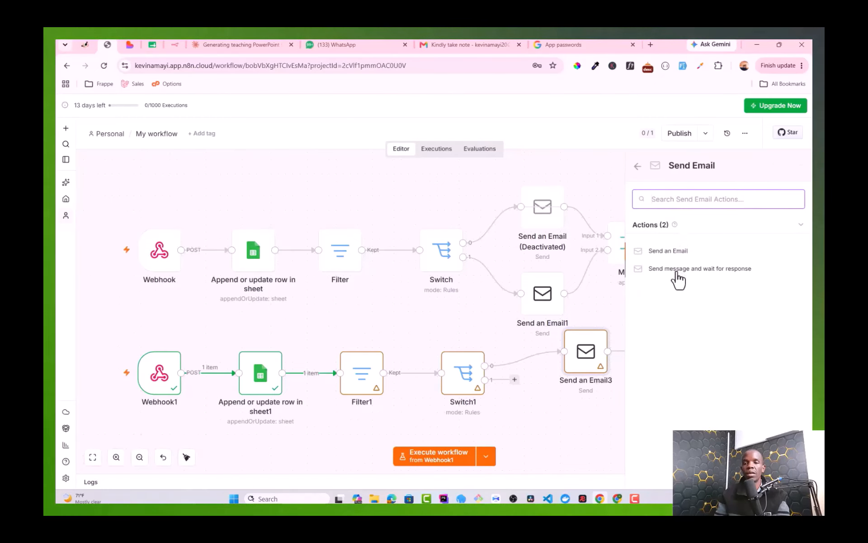
click(675, 255)
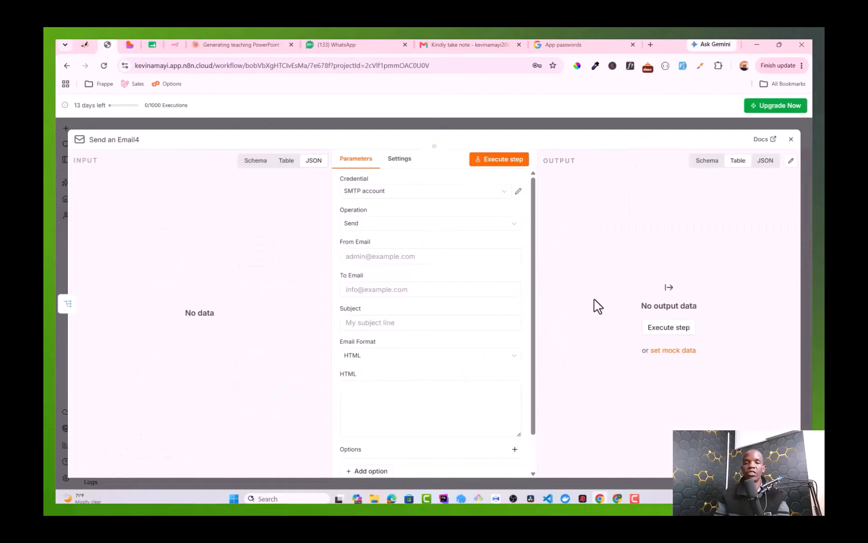
click(790, 139)
Step: Reopen Send an Email3 and select its {{ $json.Email }} recipient expression to copy
double_click(592, 369)
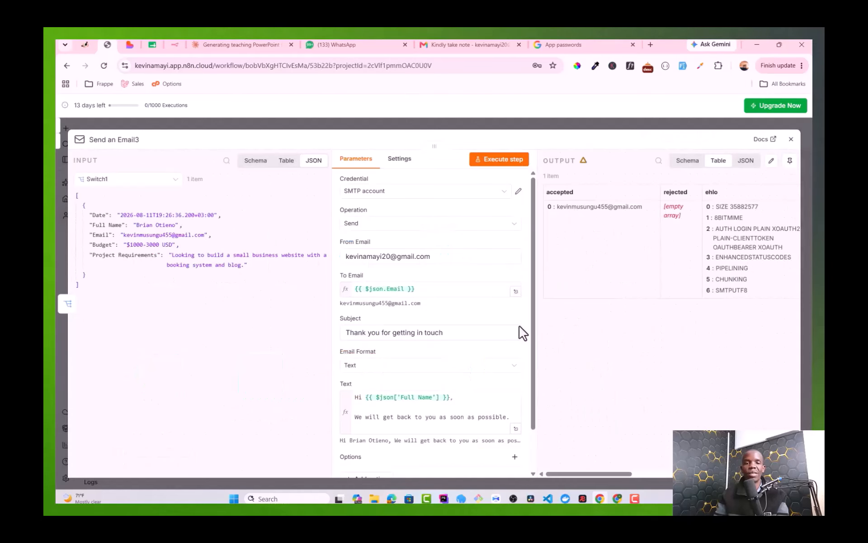
click(355, 256)
click(349, 304)
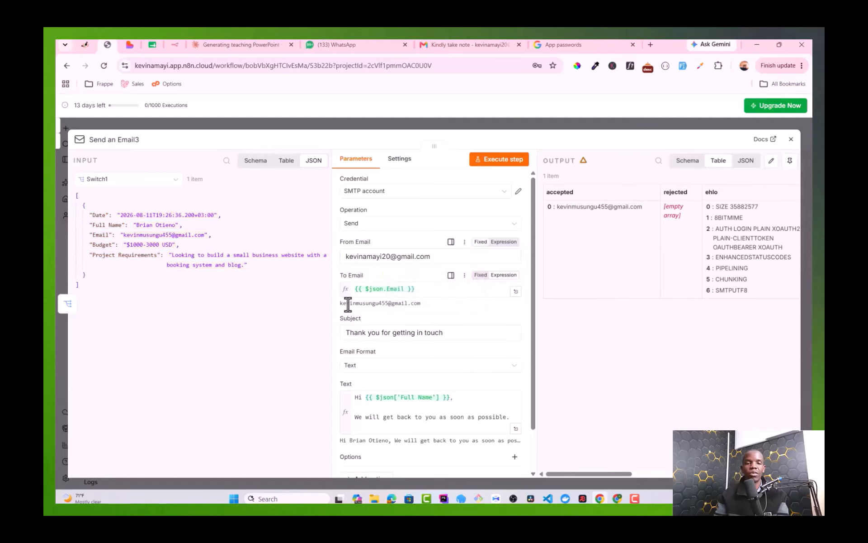
triple_click(420, 290)
key(ctrl+c)
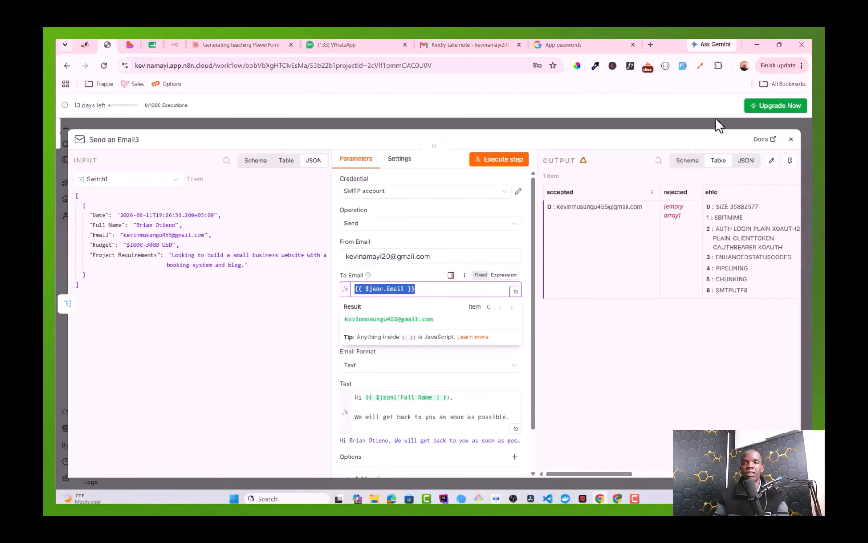
Step: In Send an Email4, autofill the sender address and paste {{ $json.Email }} as To Email
click(791, 139)
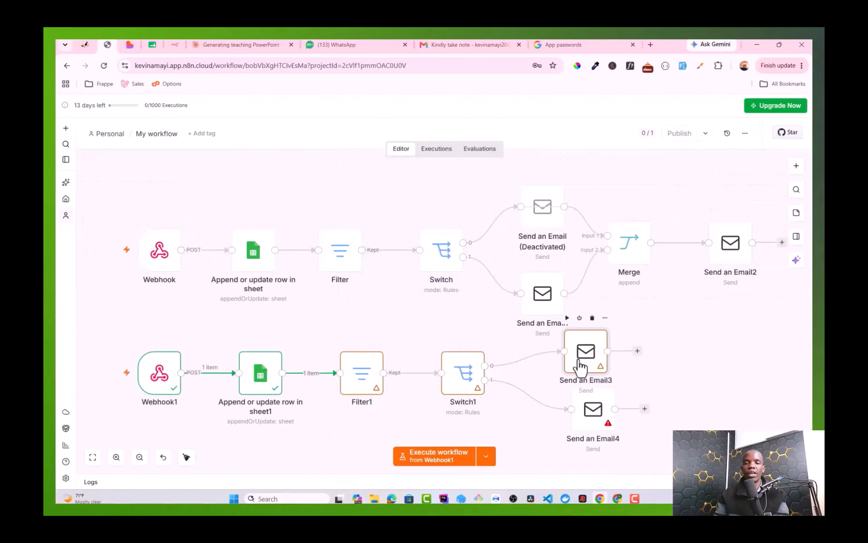
double_click(587, 419)
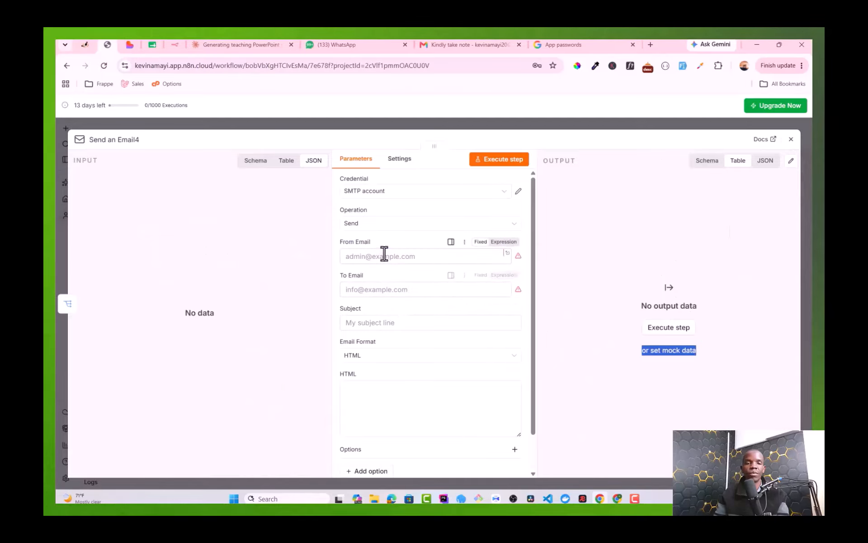
click(381, 253)
click(434, 279)
click(383, 289)
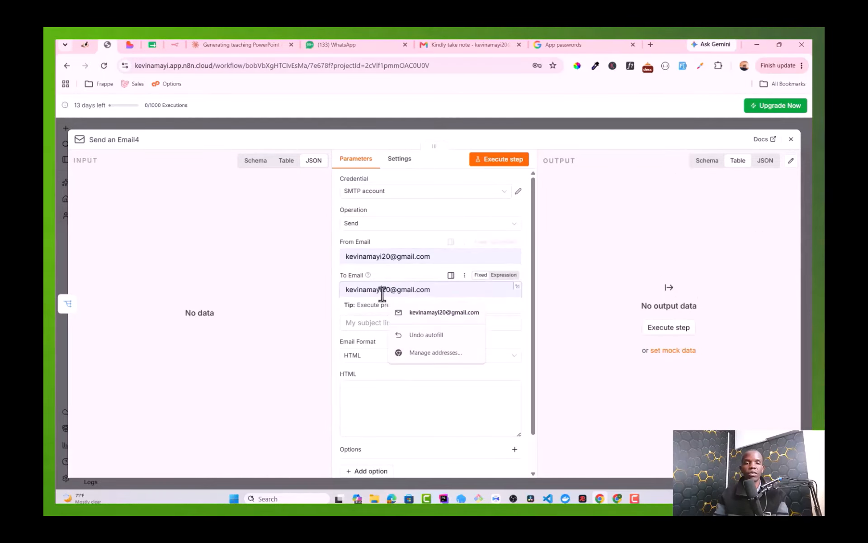
key(ctrl+a)
key(ctrl+v)
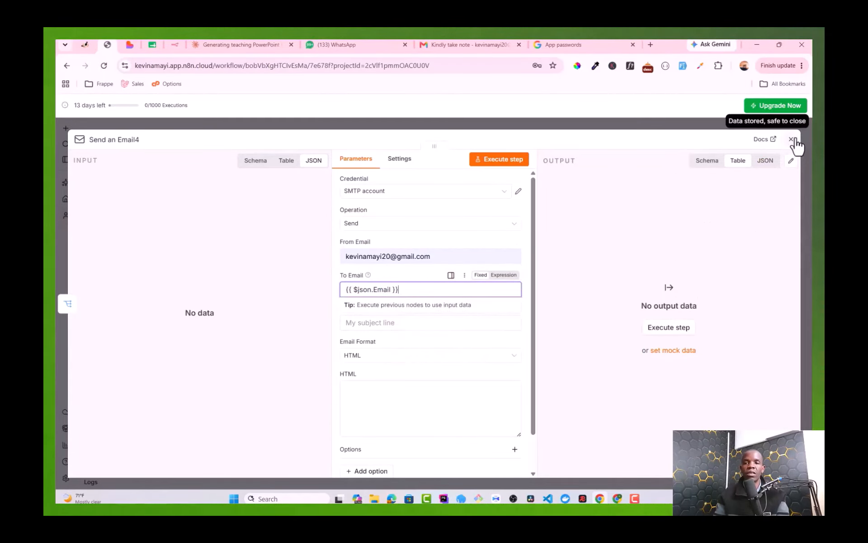
click(791, 139)
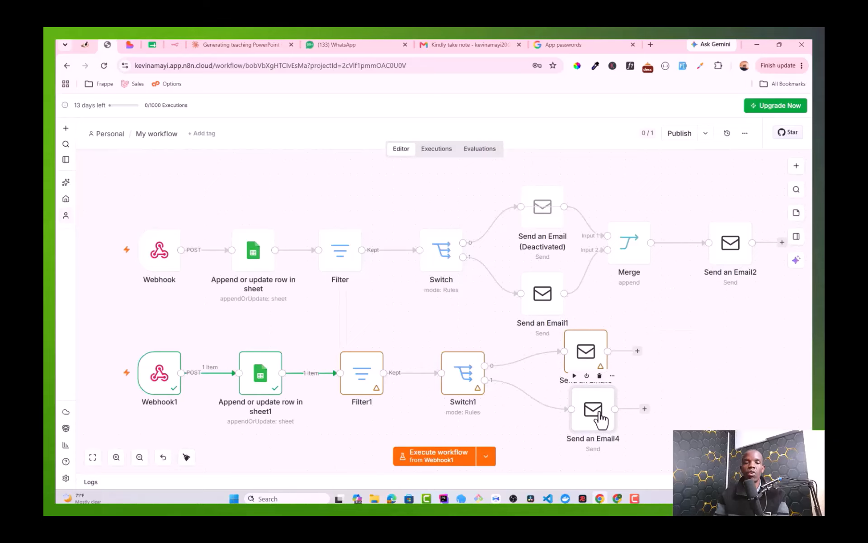
Step: Copy the 'Thank you for getting in touch' subject from Send an Email3 into Send an Email4
double_click(583, 364)
click(791, 138)
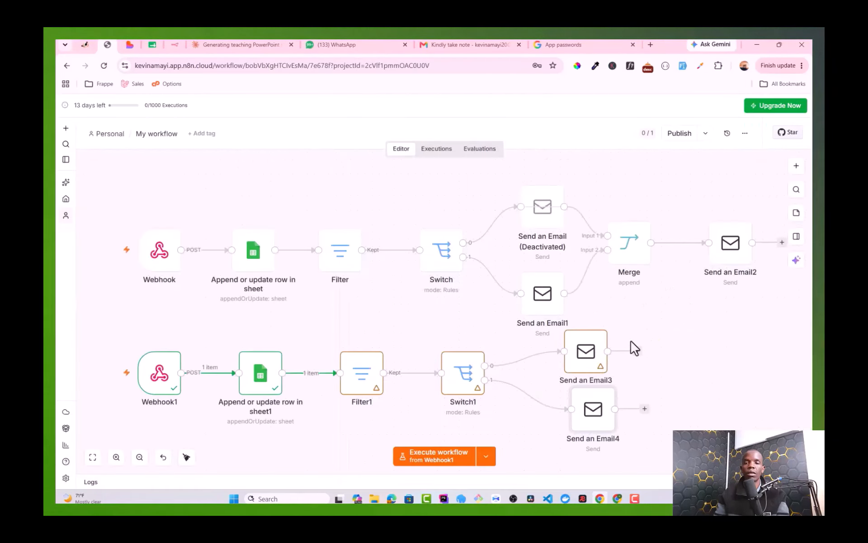
double_click(592, 364)
scroll(423, 333, down, 2)
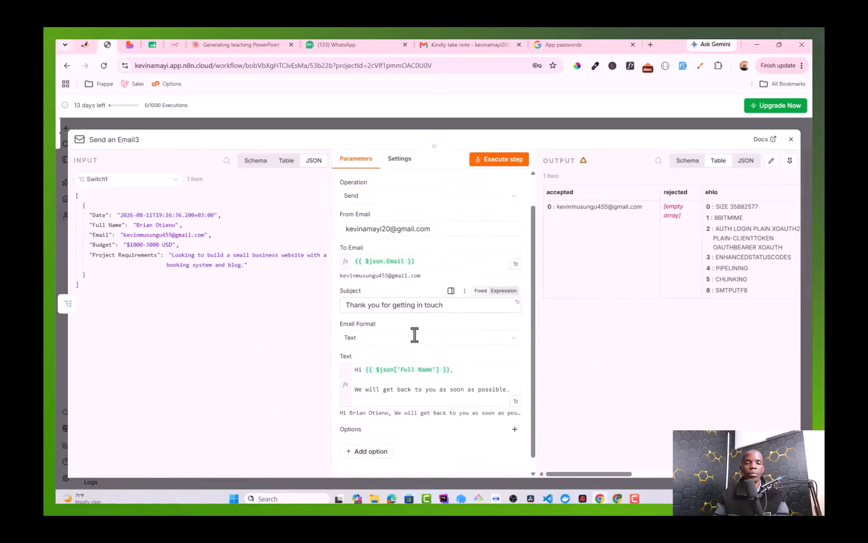
triple_click(388, 285)
key(ctrl+c)
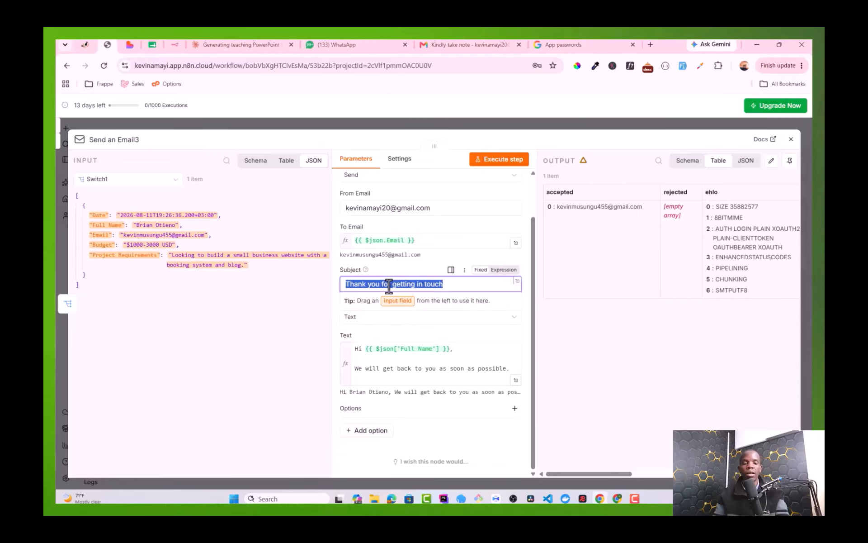
click(791, 139)
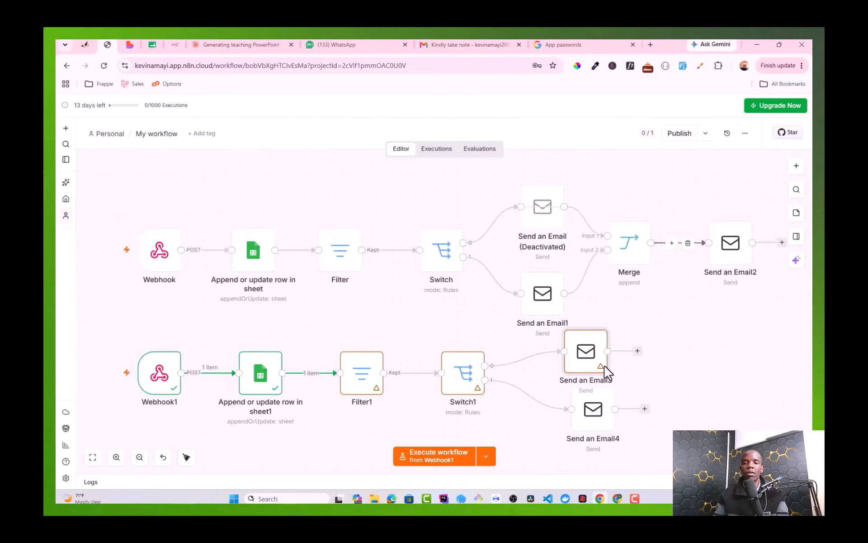
double_click(596, 410)
click(376, 324)
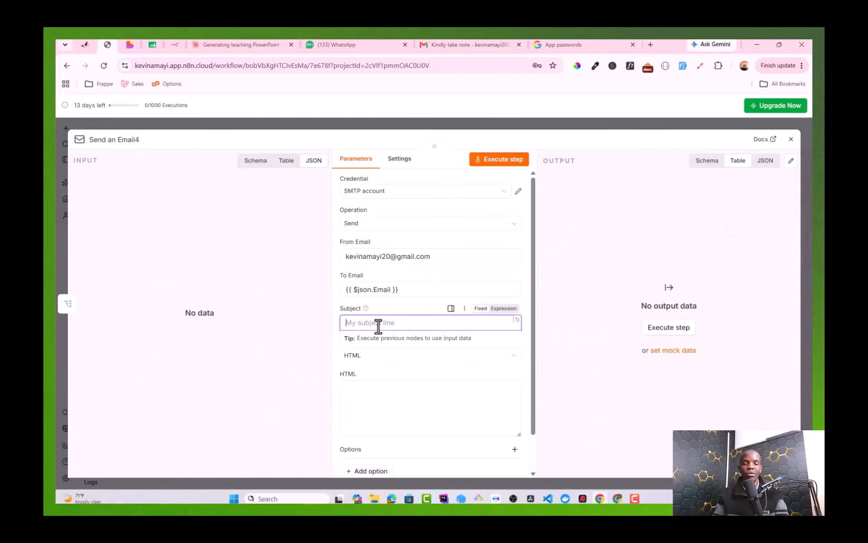
key(ctrl+v)
click(790, 139)
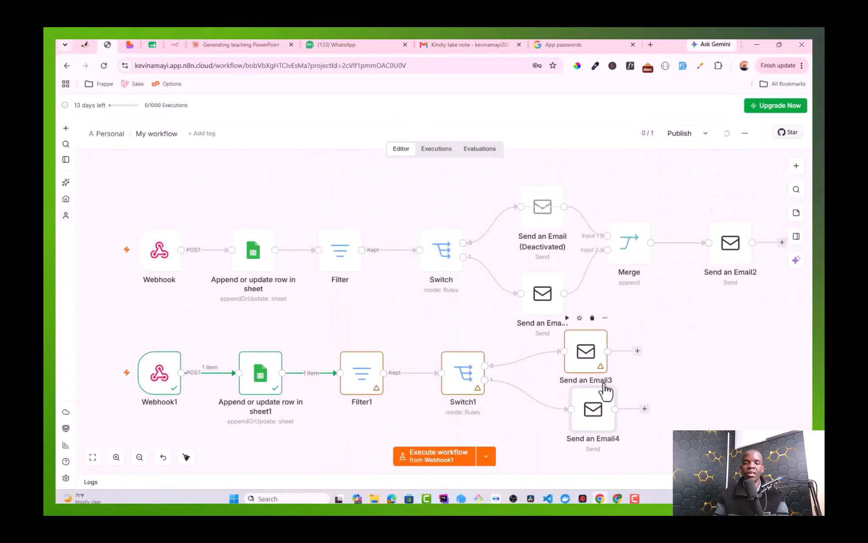
Step: Set Send an Email4's format to Text and paste Email3's Full Name greeting body
double_click(583, 352)
scroll(407, 382, down, 2)
click(403, 379)
key(ctrl+a)
key(ctrl+c)
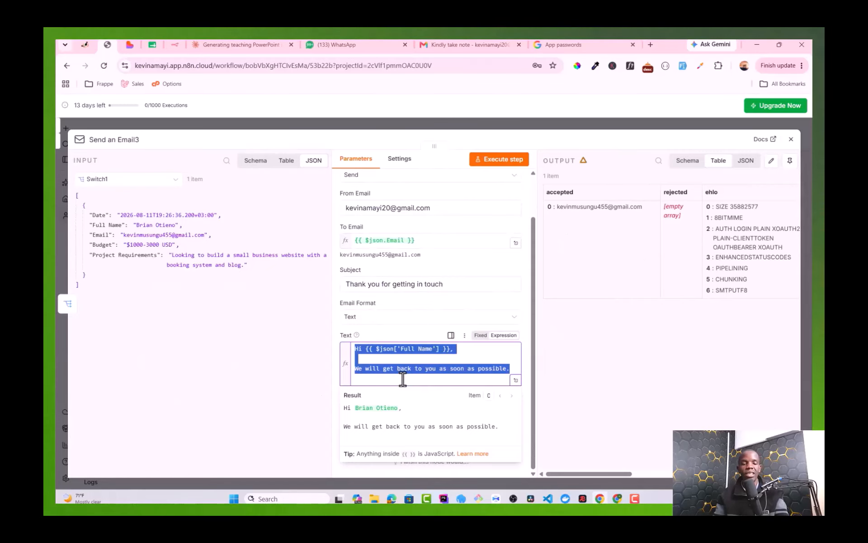
click(791, 140)
double_click(601, 412)
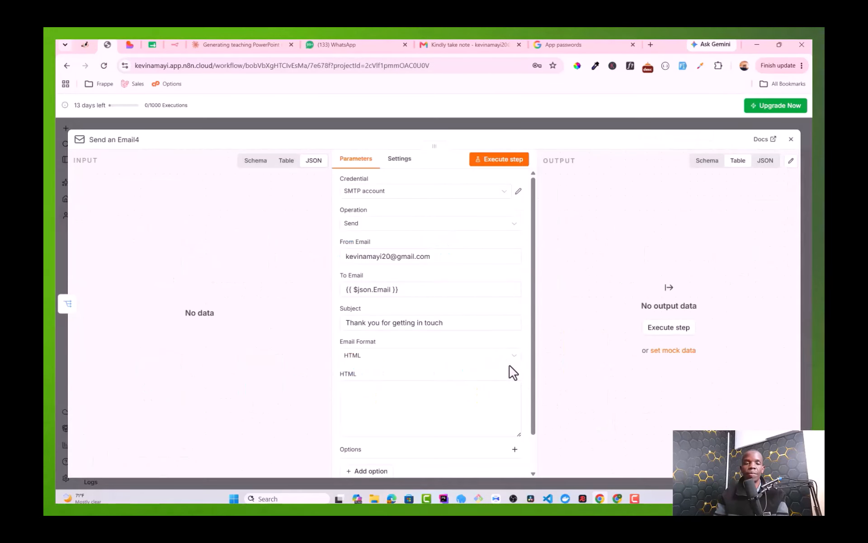
scroll(423, 333, down, 1)
click(407, 316)
click(350, 342)
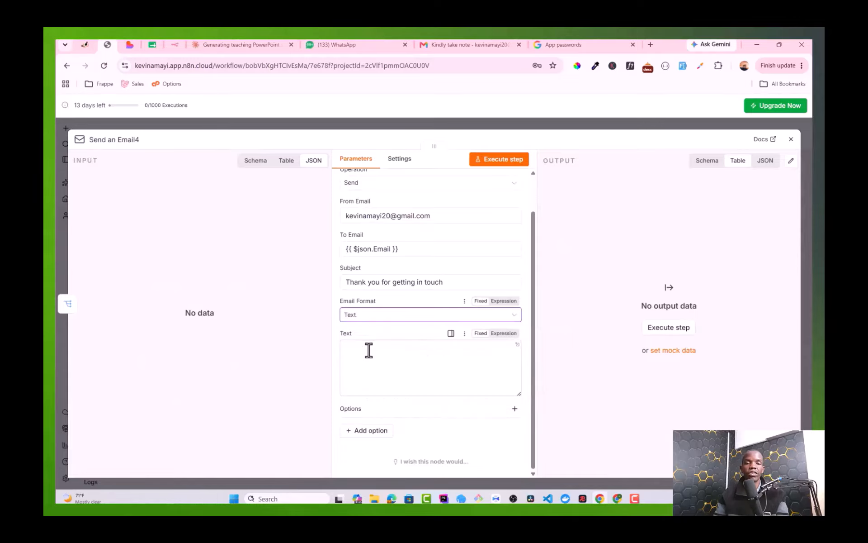
click(369, 350)
key(ctrl+v)
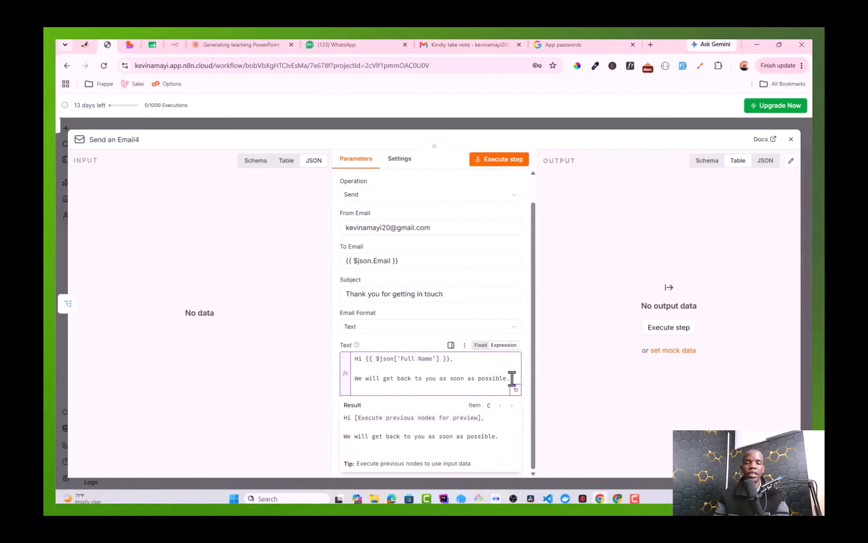
Step: Replace the reply line with a request to schedule a one-on-one call at the contact phone number
drag(510, 379, 351, 382)
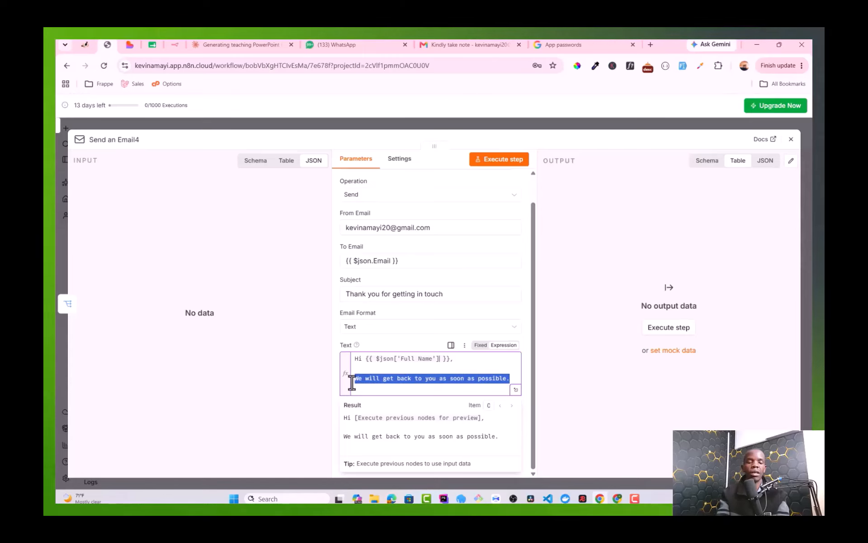
text(H)
text(lease )
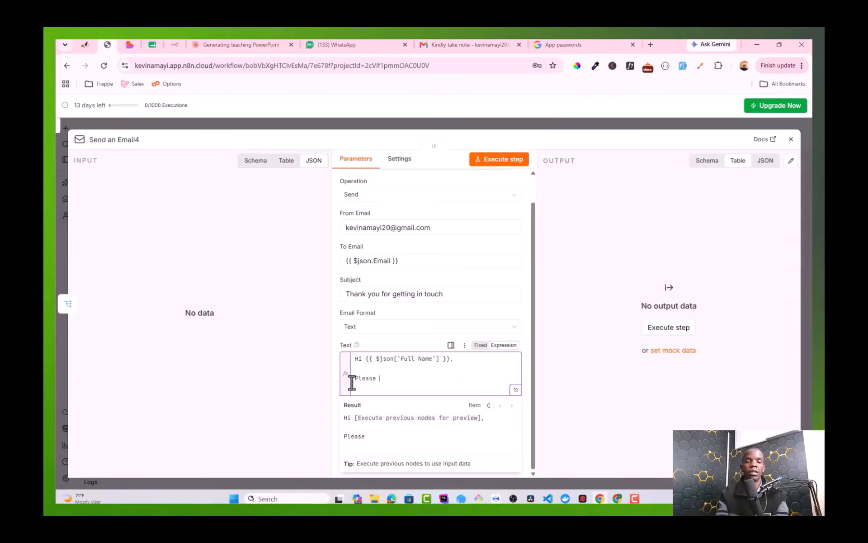
text(sch)
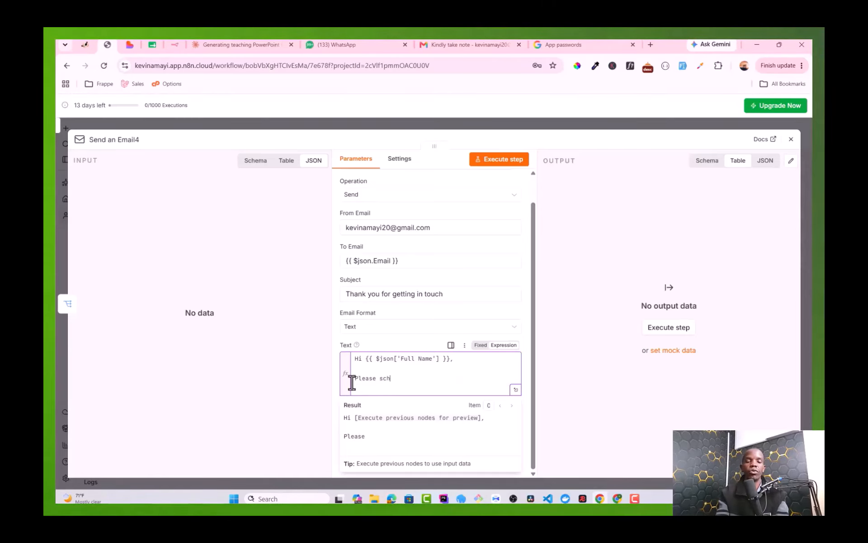
text(edule a)
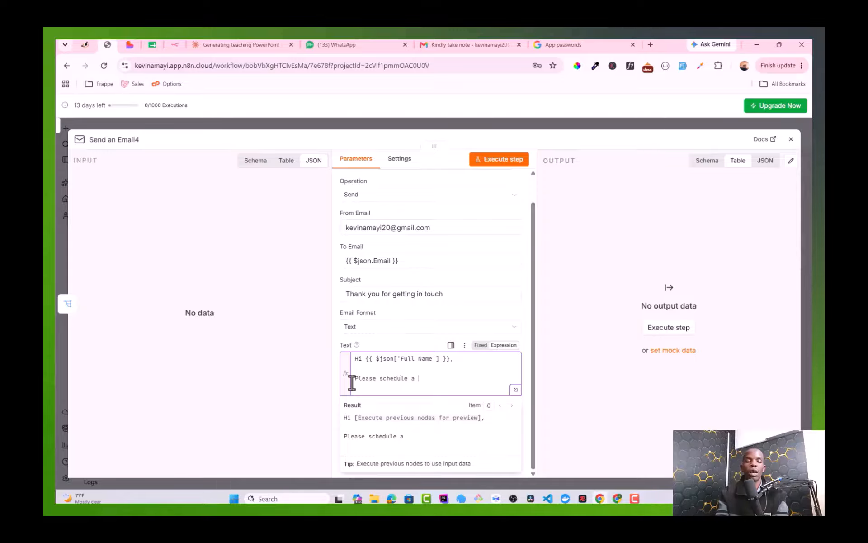
text( one on)
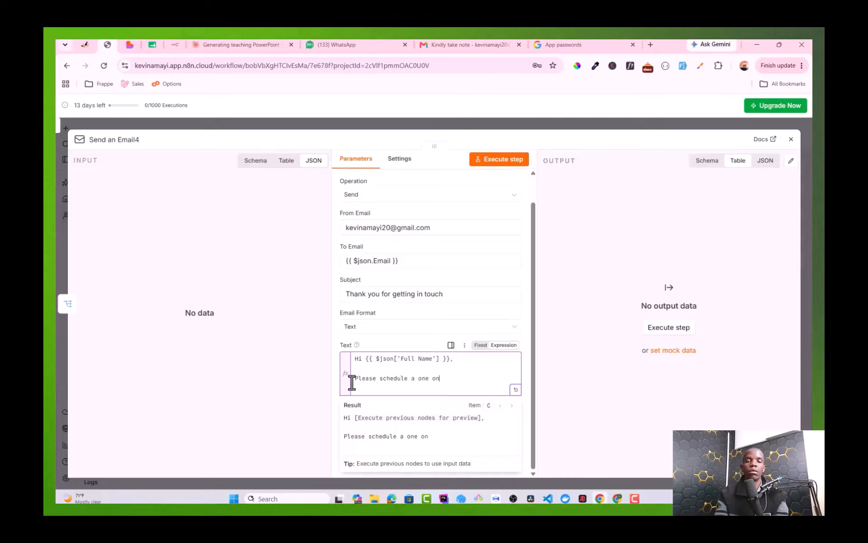
text(e on one call w)
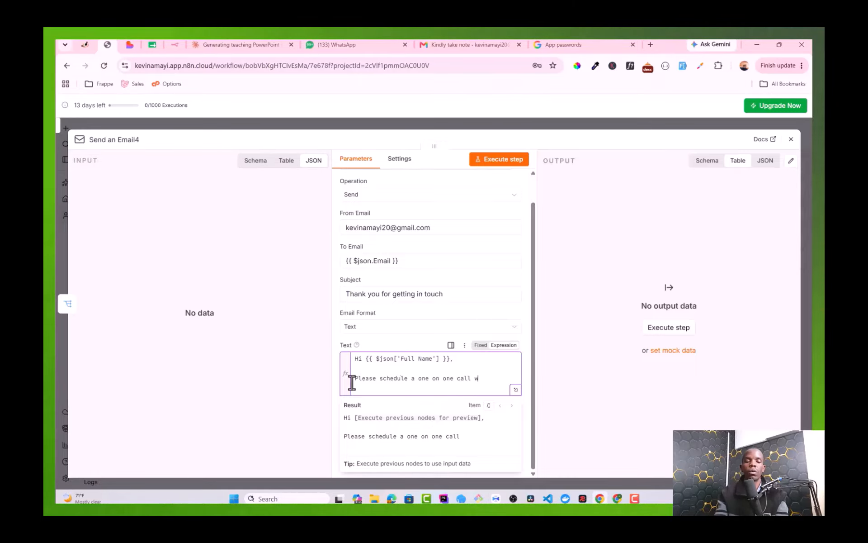
text(k)
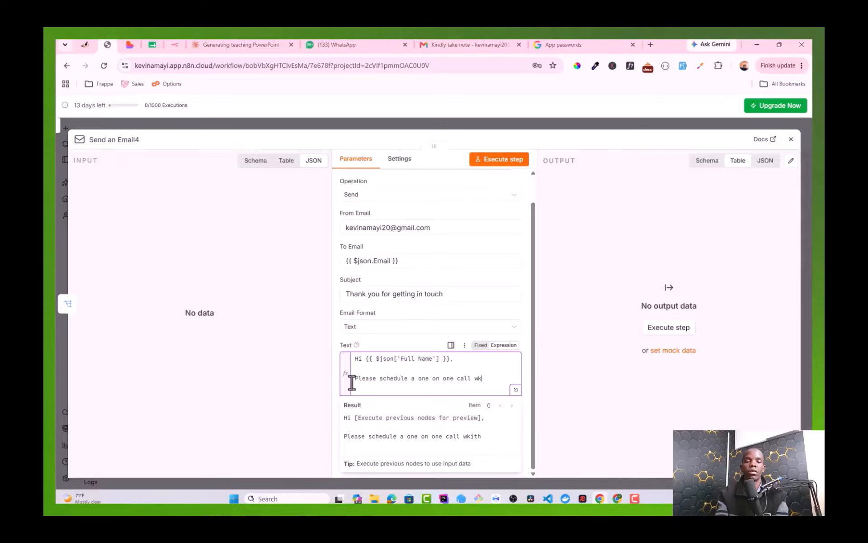
text(it us )
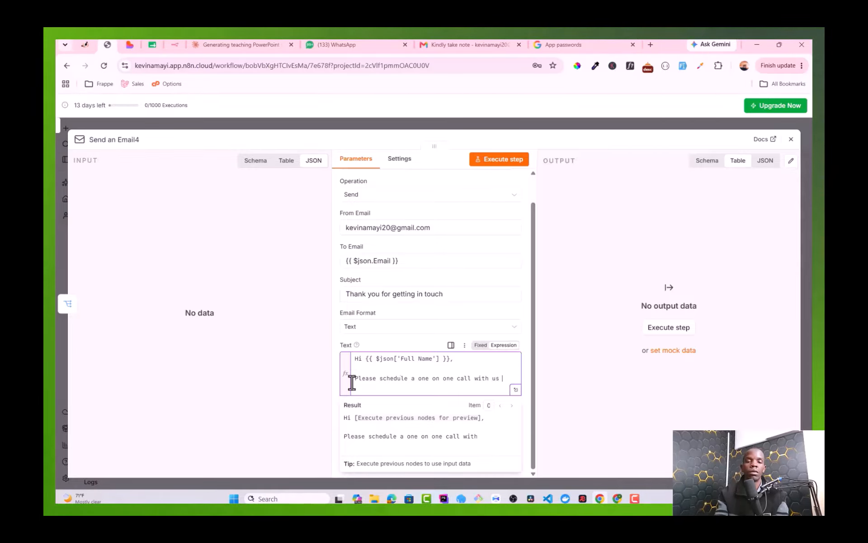
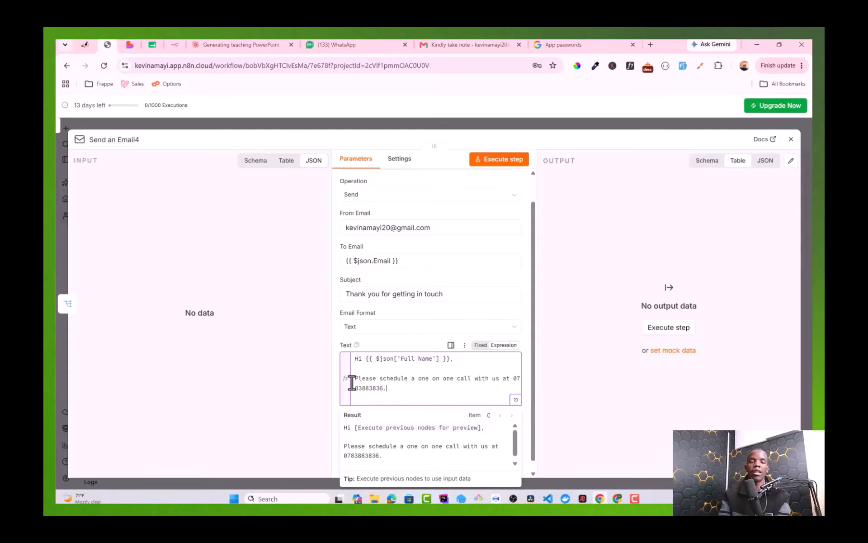
scroll(468, 347, down, 1)
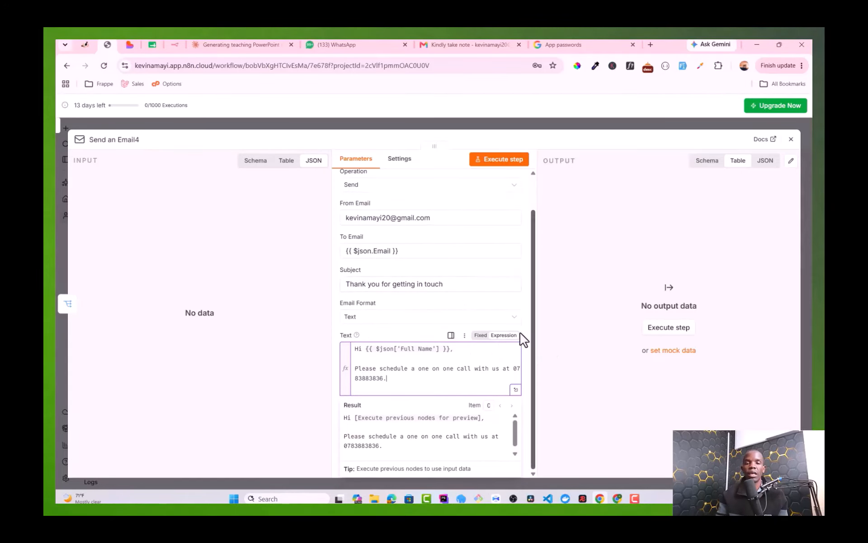
click(286, 329)
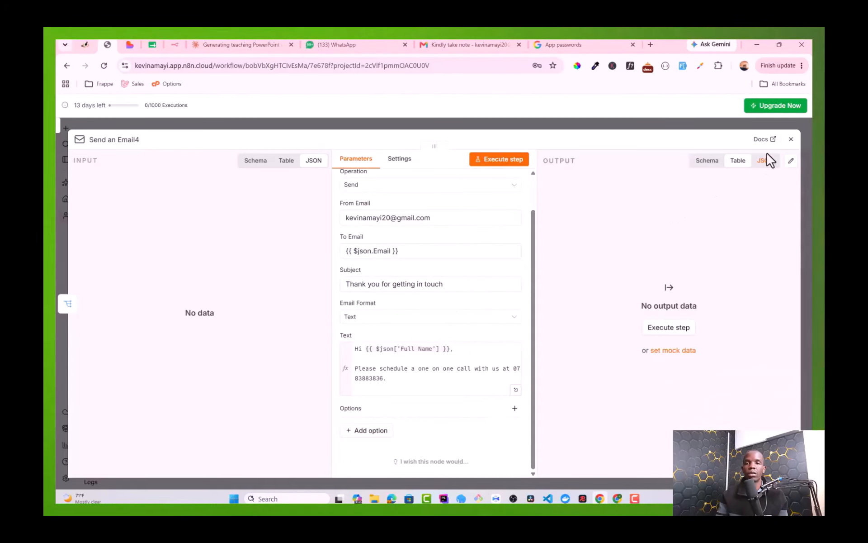
click(791, 139)
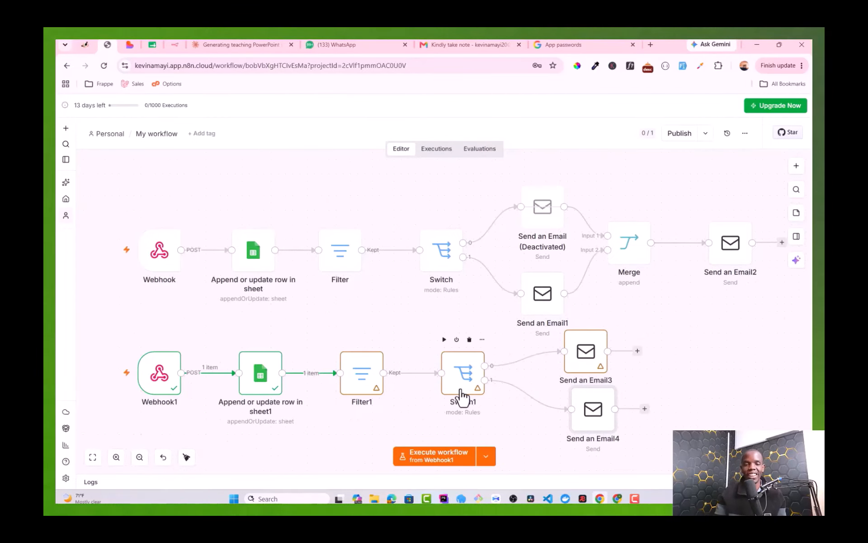
Step: Execute the workflow and send the Apidog POST test request with the $100-1000 USD budget
click(496, 497)
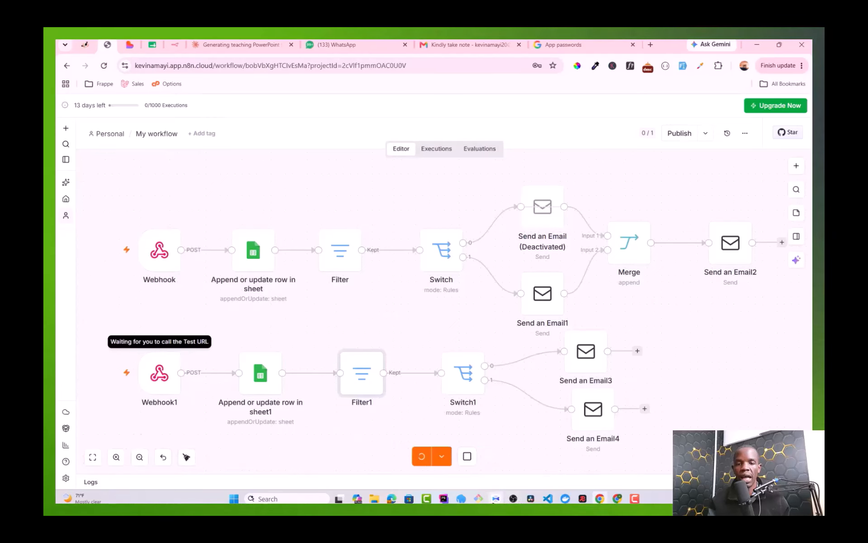
click(496, 498)
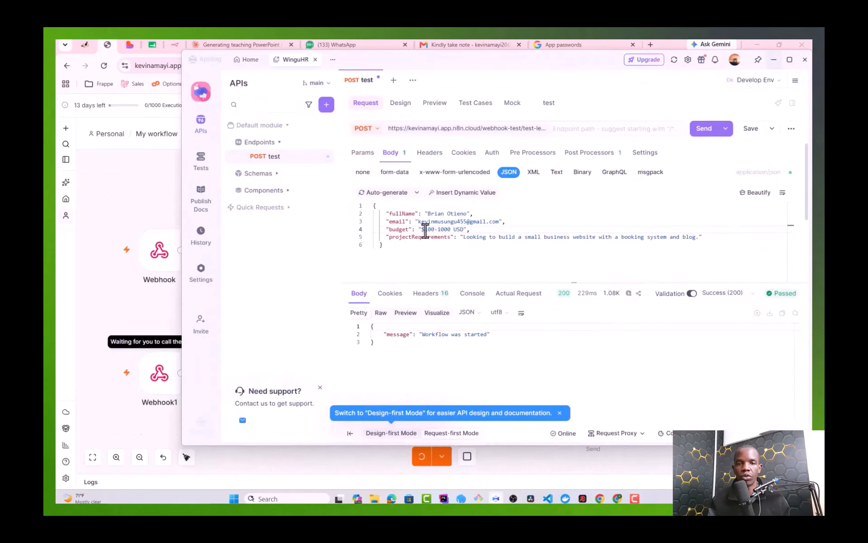
click(707, 129)
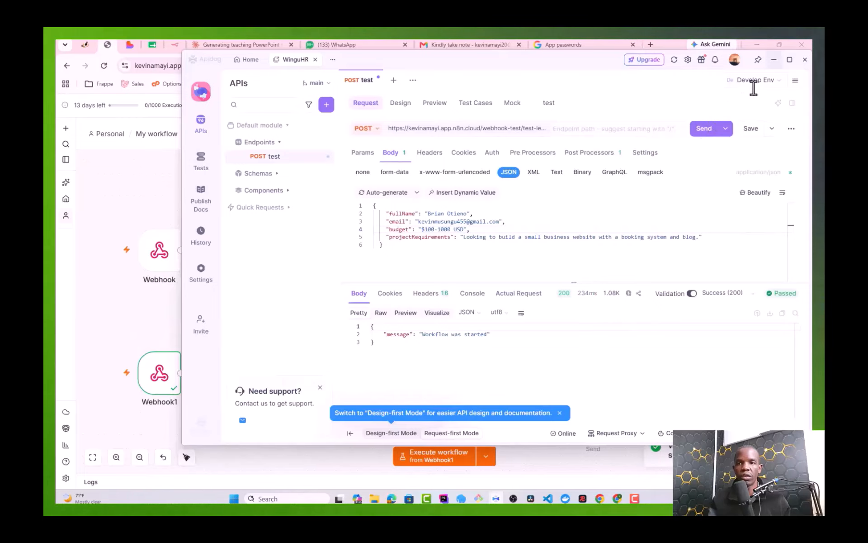
click(773, 60)
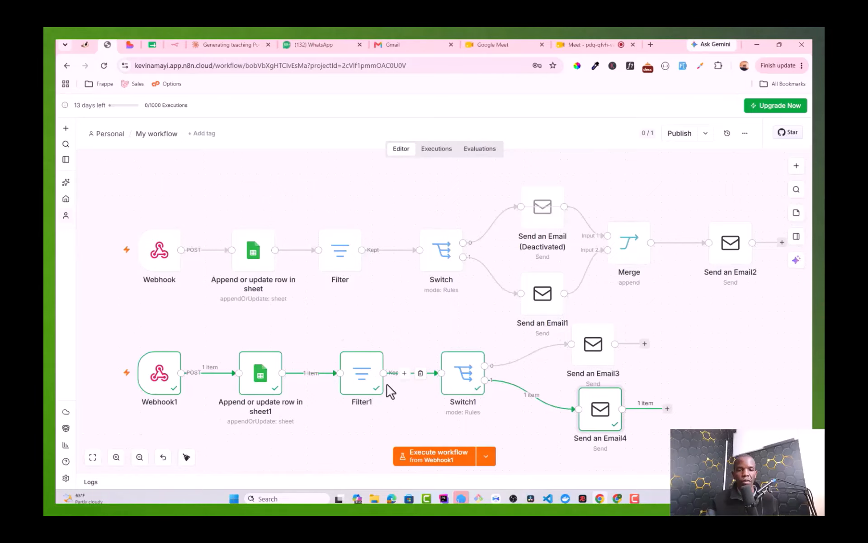
Step: Change the Apidog budget to $1000-3000 USD, execute the workflow and resend the request
click(495, 497)
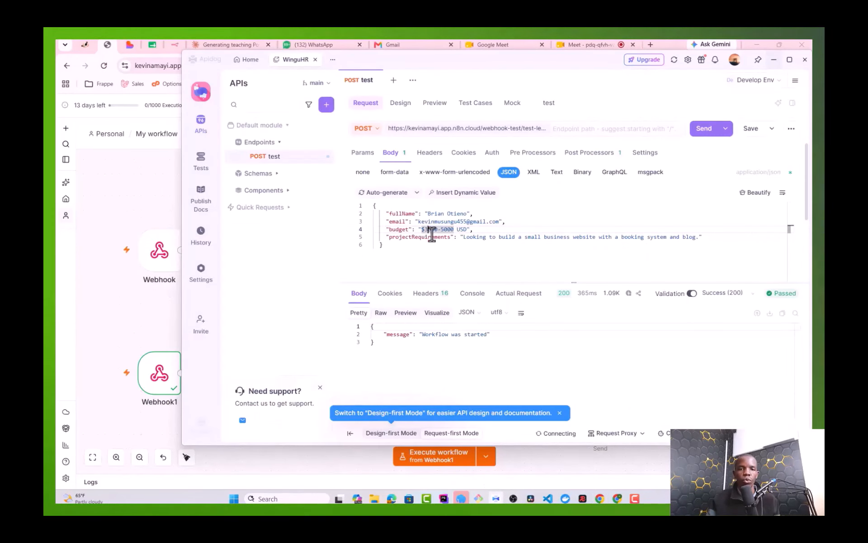
text($1000-5000)
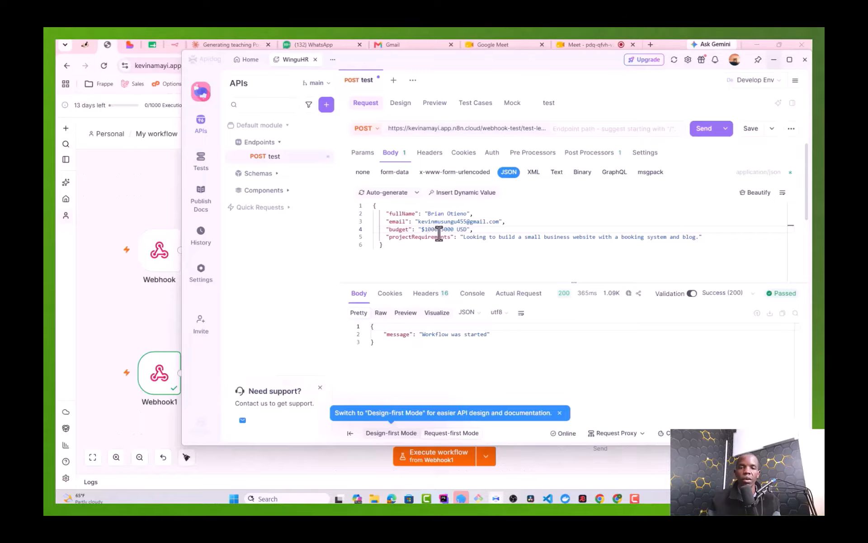
double_click(441, 229)
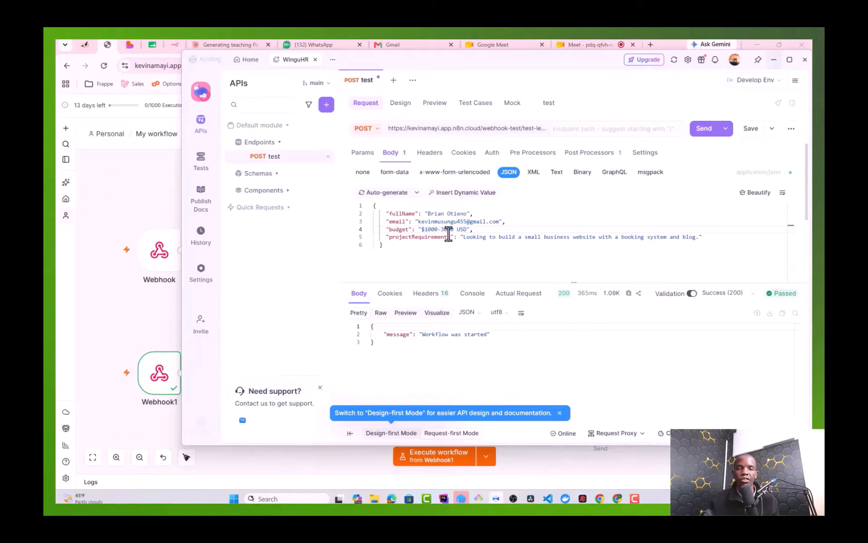
click(427, 456)
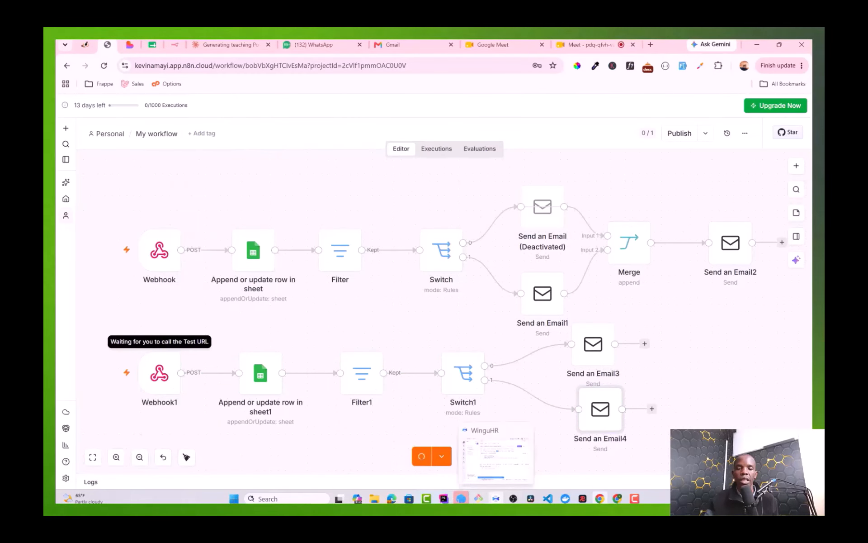
click(495, 498)
click(708, 131)
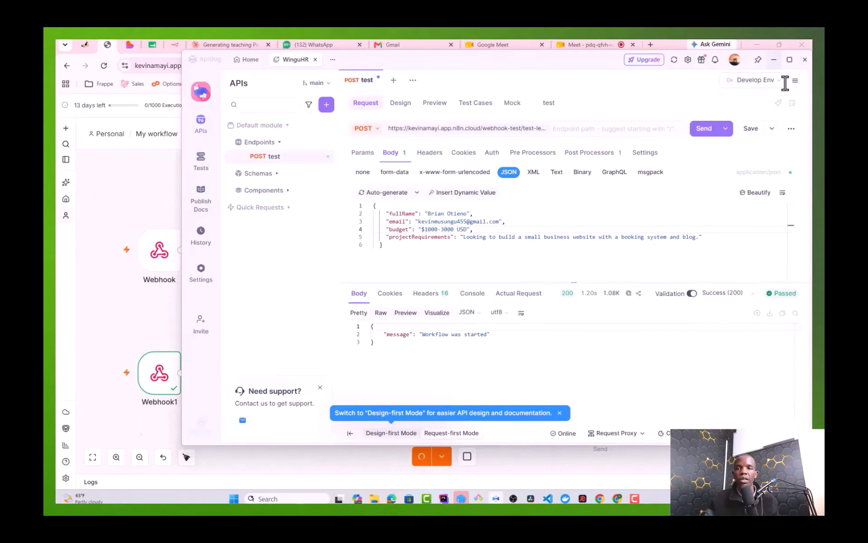
click(774, 60)
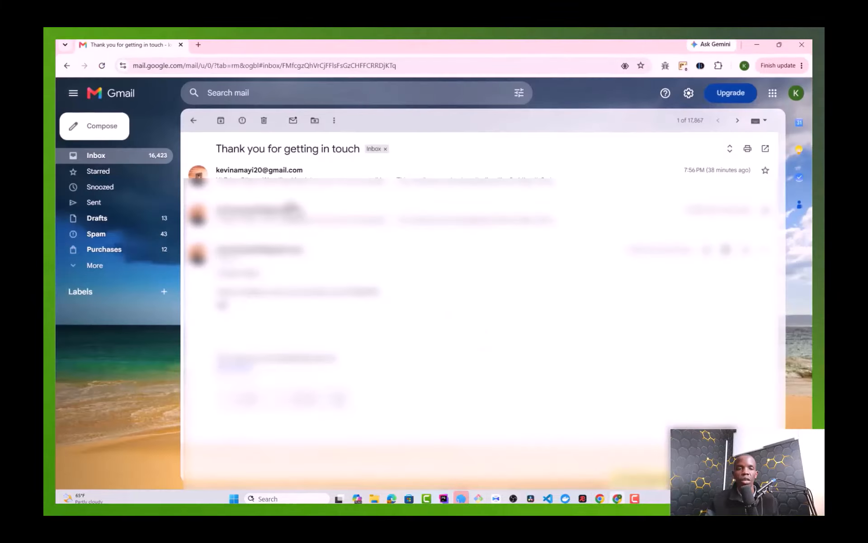
Step: Open the newest 'Thank you for getting in touch' email in Gmail and read the latest reply
click(100, 158)
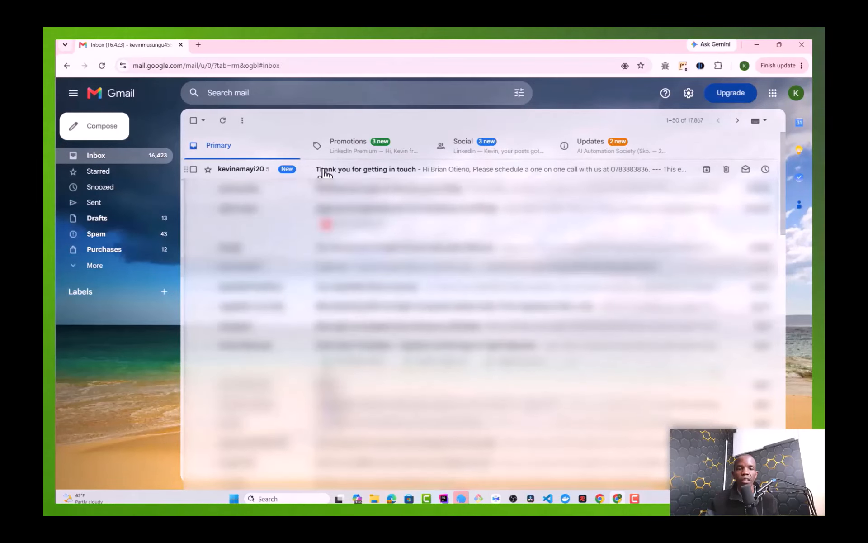
click(403, 171)
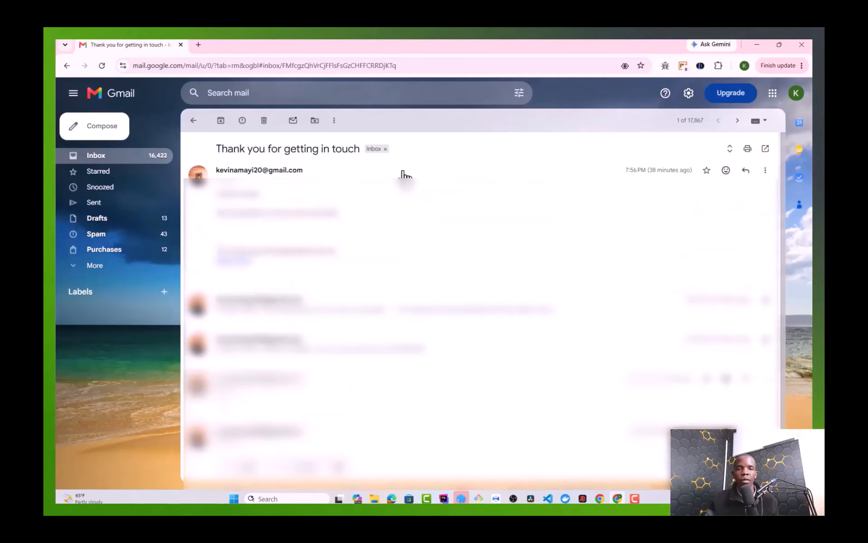
scroll(339, 316, down, 3)
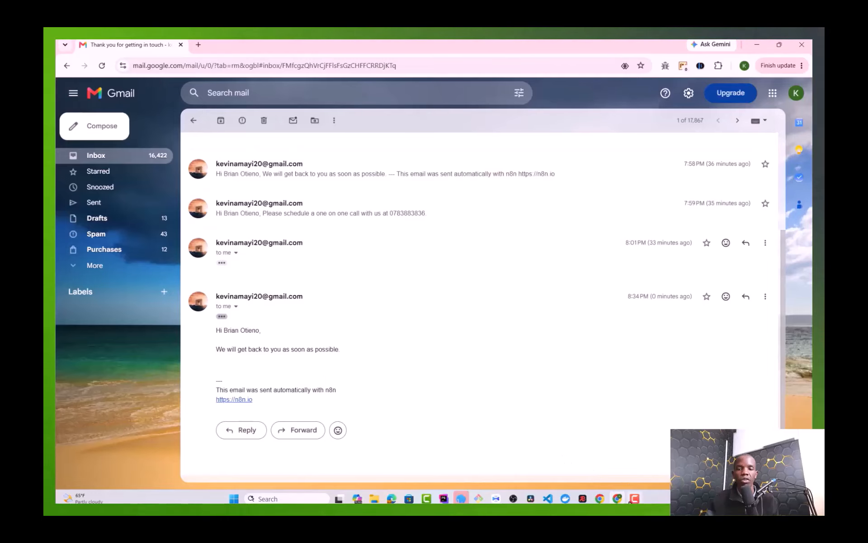
click(498, 500)
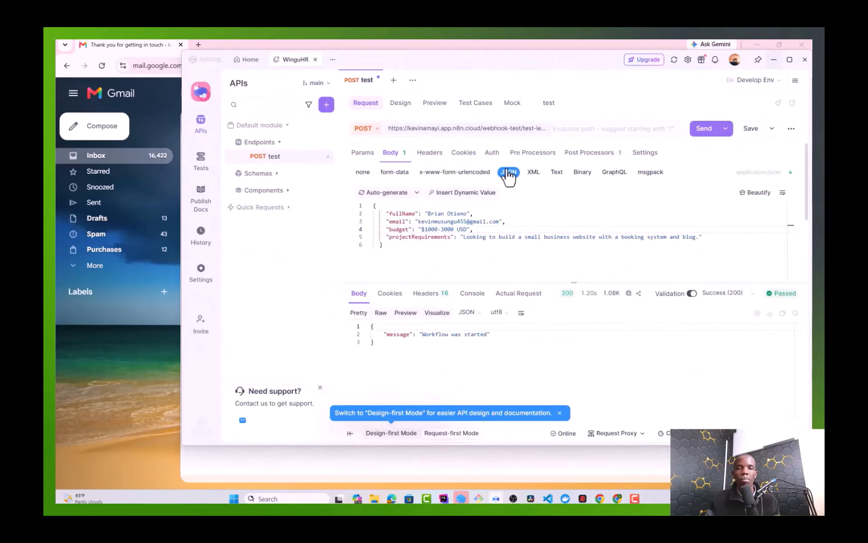
Step: Change the budget to $3000-5000 USD, execute the n8n workflow and resend from Apidog
click(428, 230)
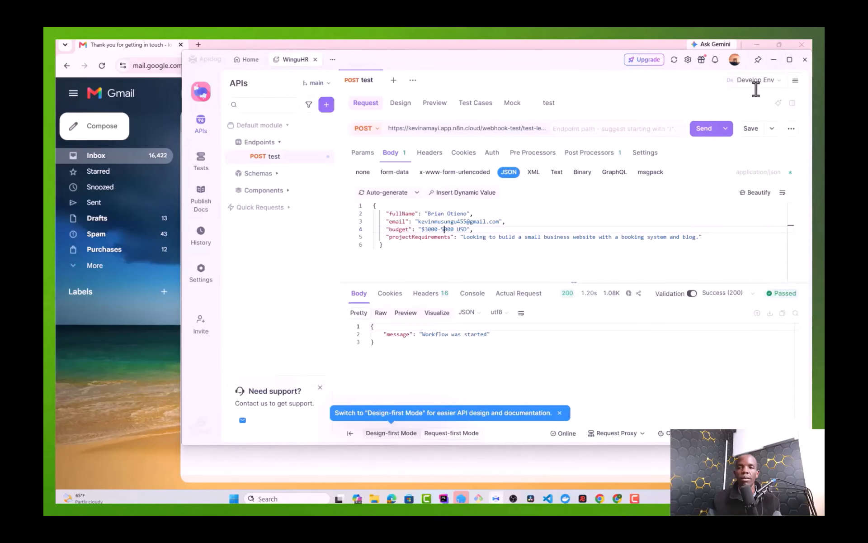
click(773, 61)
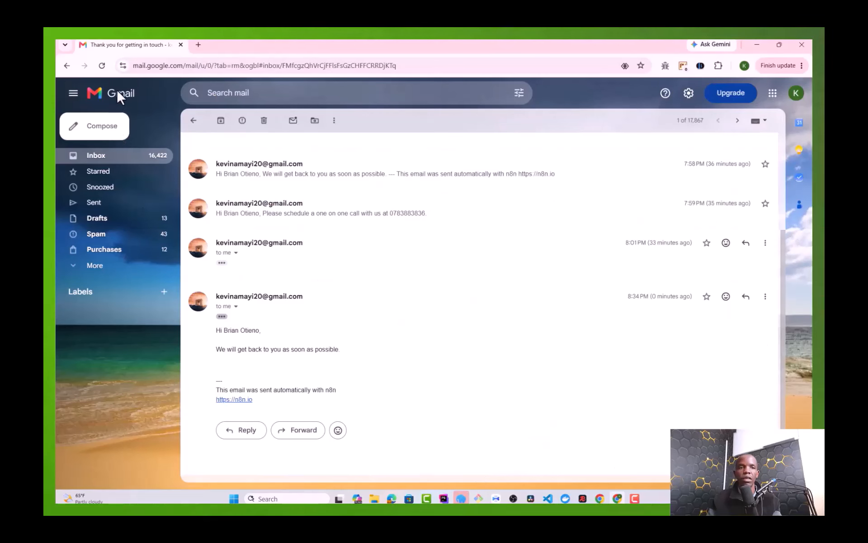
click(601, 498)
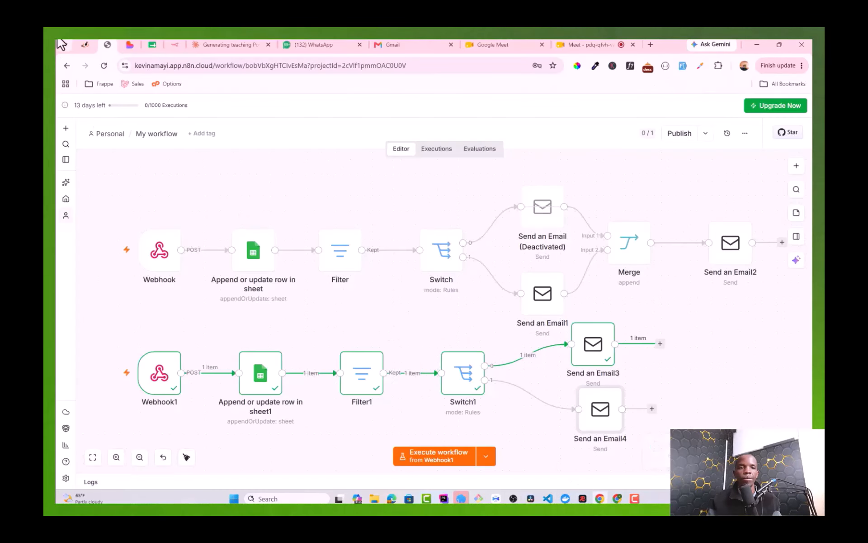
click(432, 460)
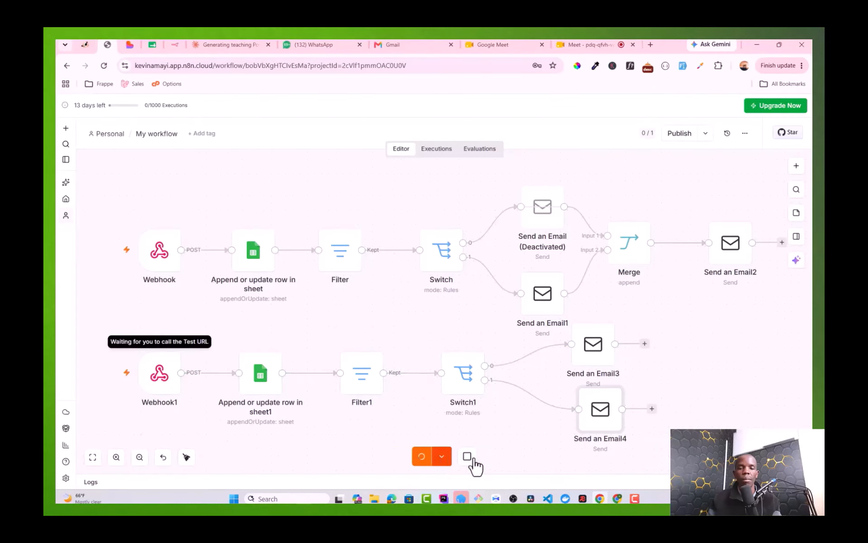
click(496, 497)
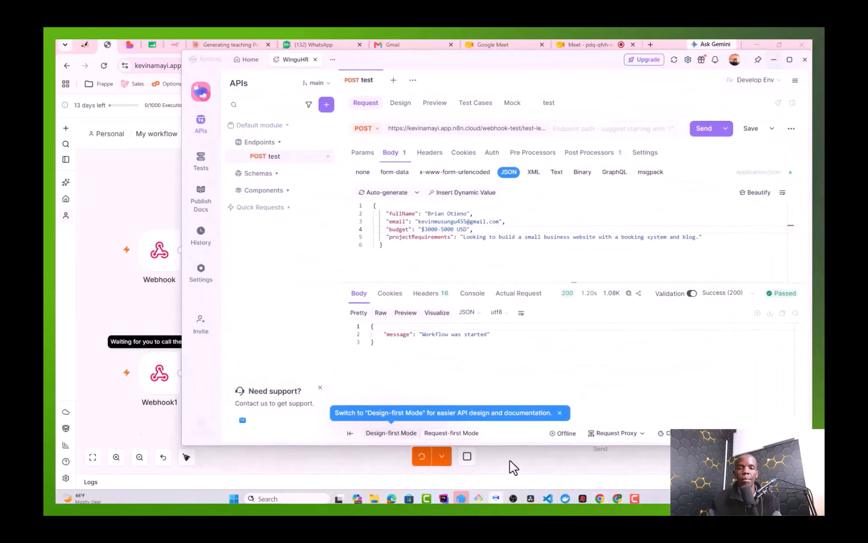
click(705, 130)
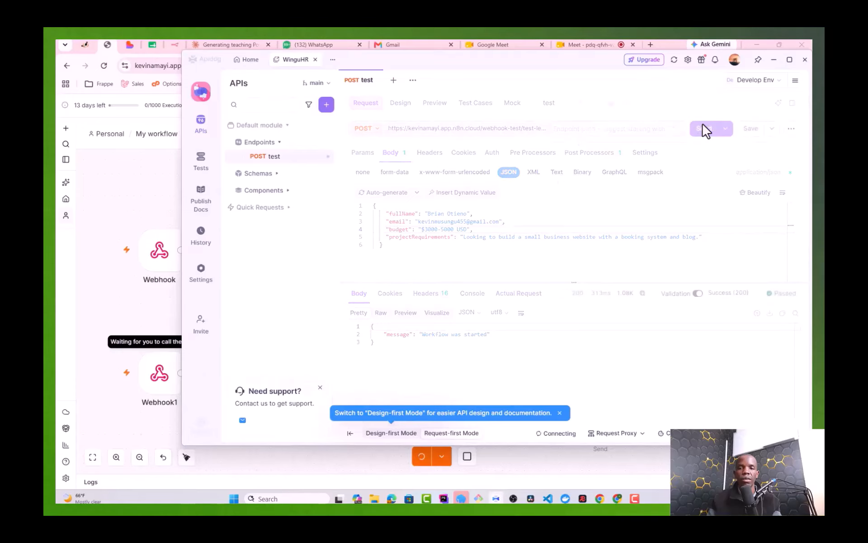
click(773, 60)
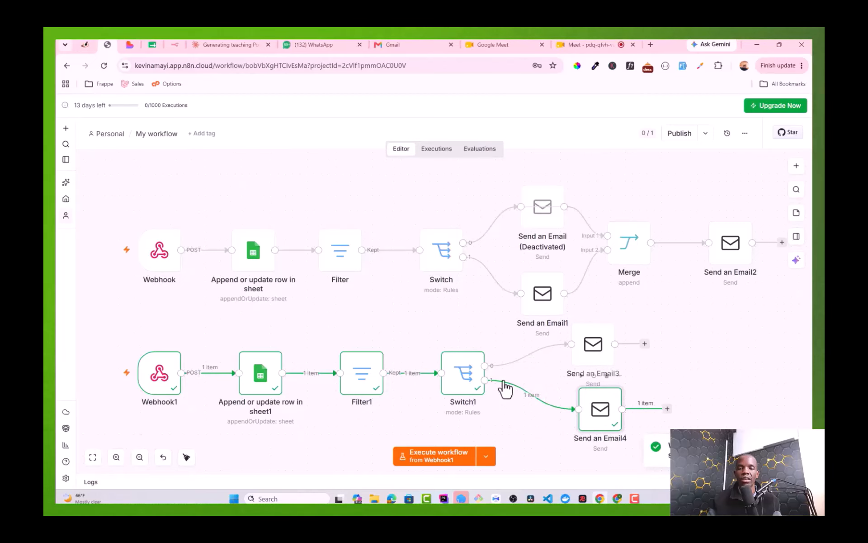
Step: Open the newest Gmail thread message and check its one-on-one call request line
click(617, 498)
click(116, 159)
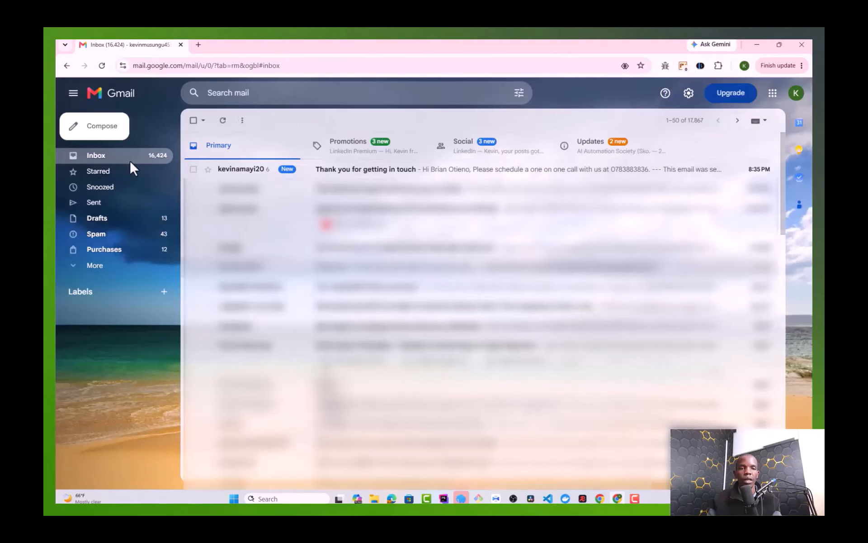
click(246, 169)
click(222, 287)
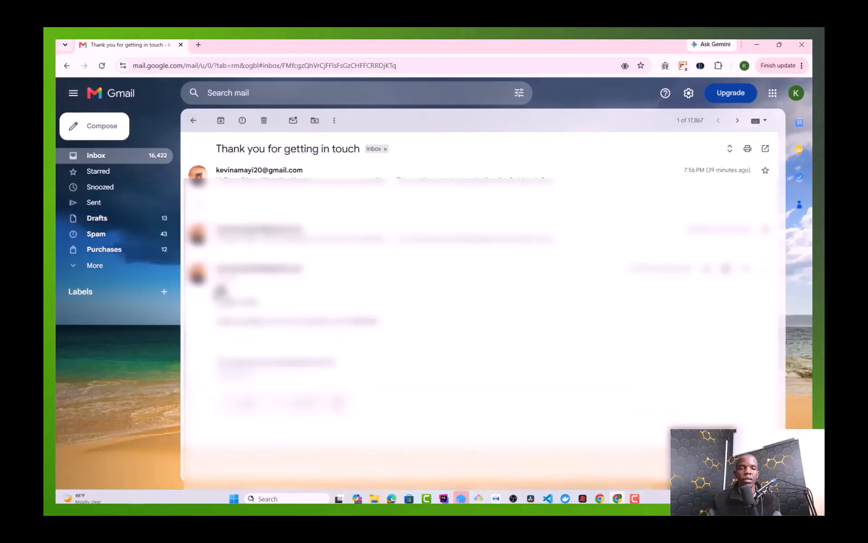
triple_click(251, 322)
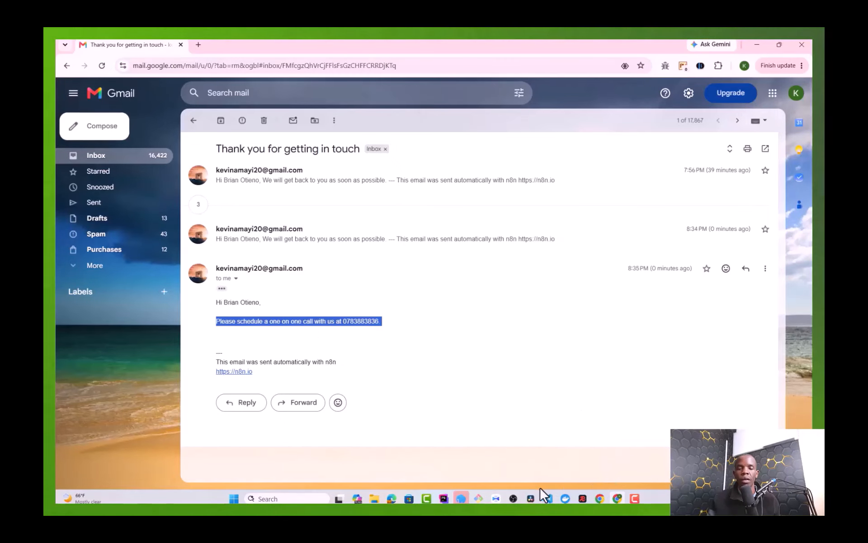
click(496, 499)
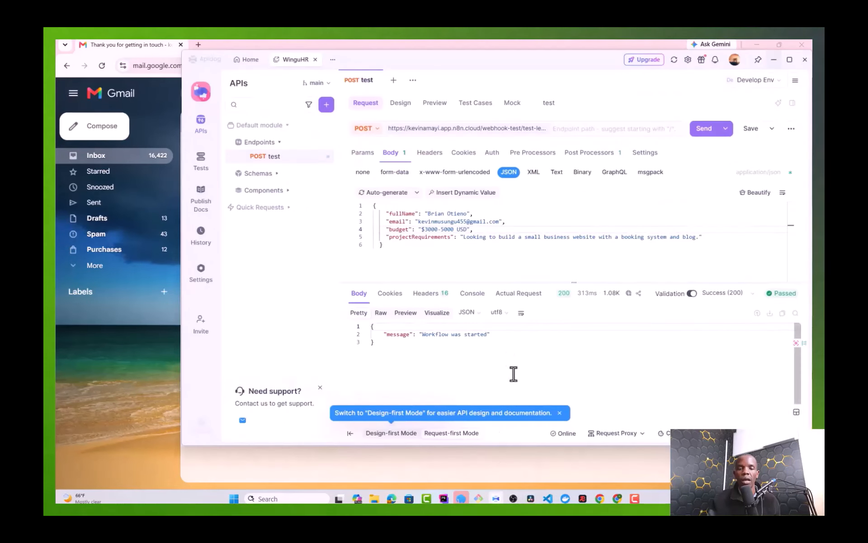
click(773, 60)
Step: Add a Merge1 node in Append mode after Send an Email3 and wire Send an Email4 into its Input 2
click(757, 44)
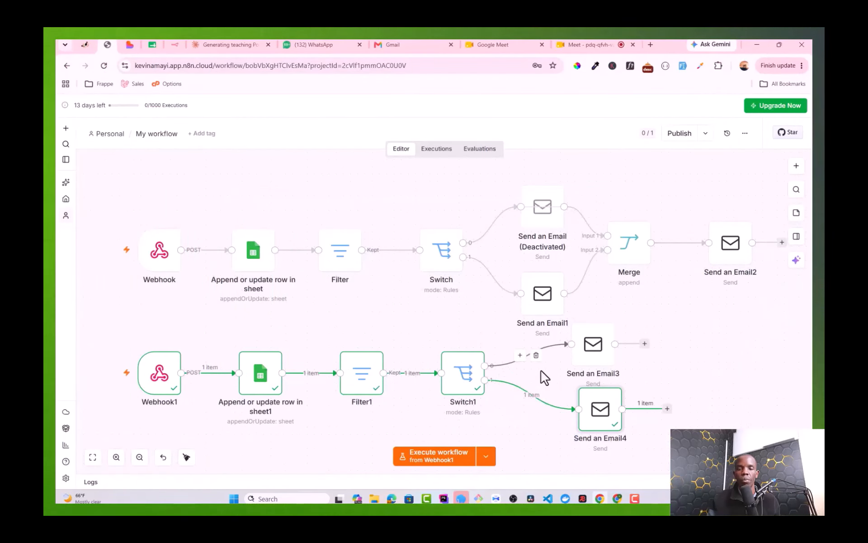
drag(590, 360, 594, 349)
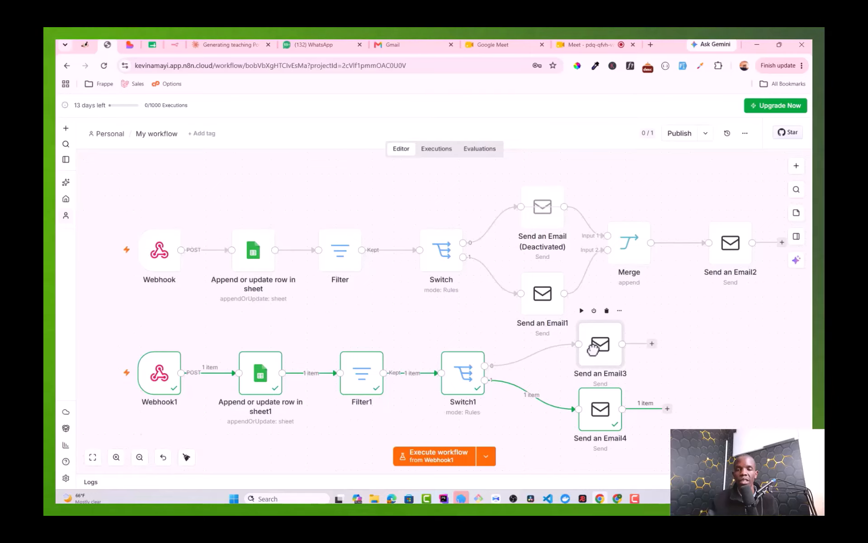
click(657, 347)
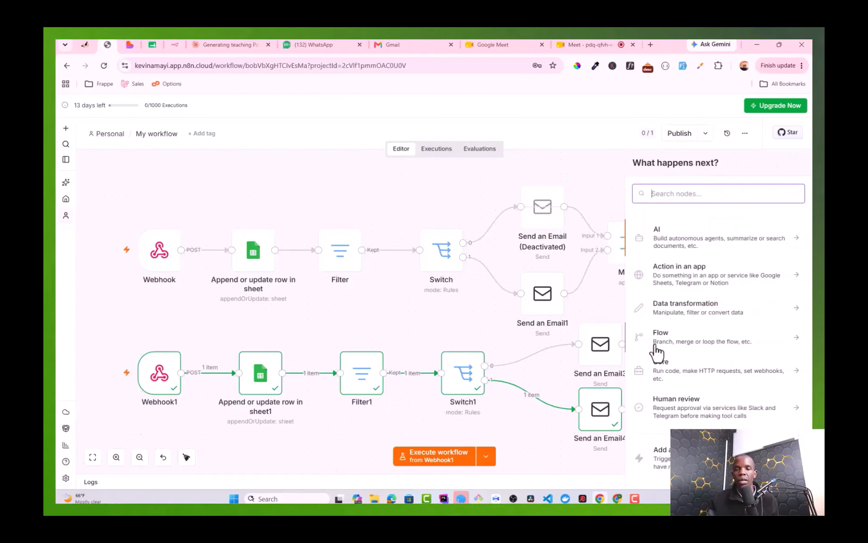
text(merge)
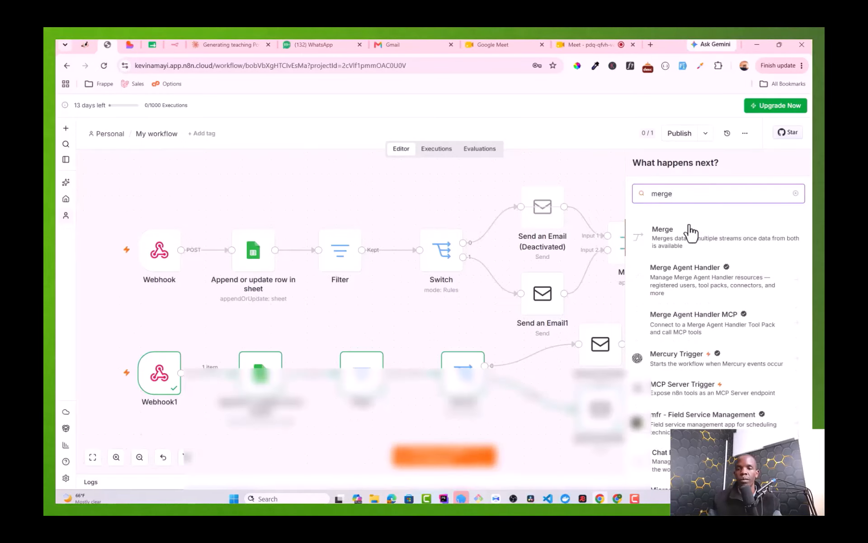
click(690, 227)
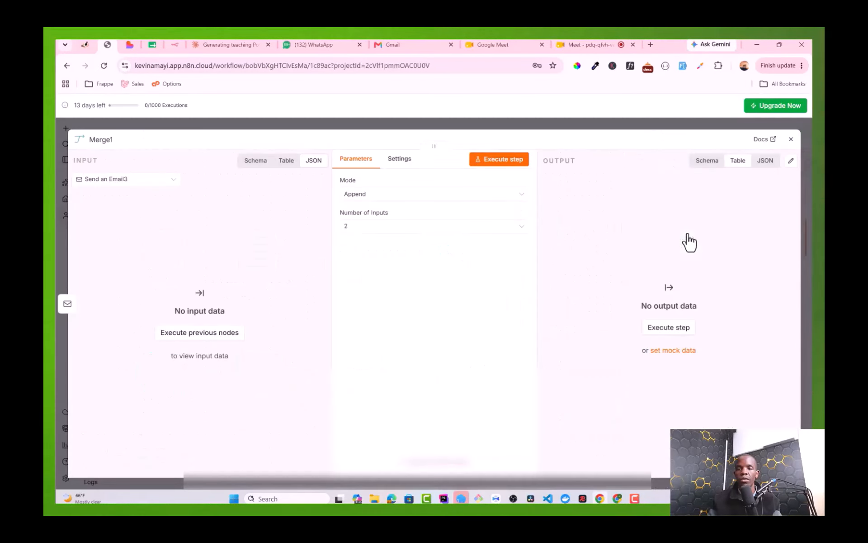
click(790, 139)
drag(667, 410, 686, 376)
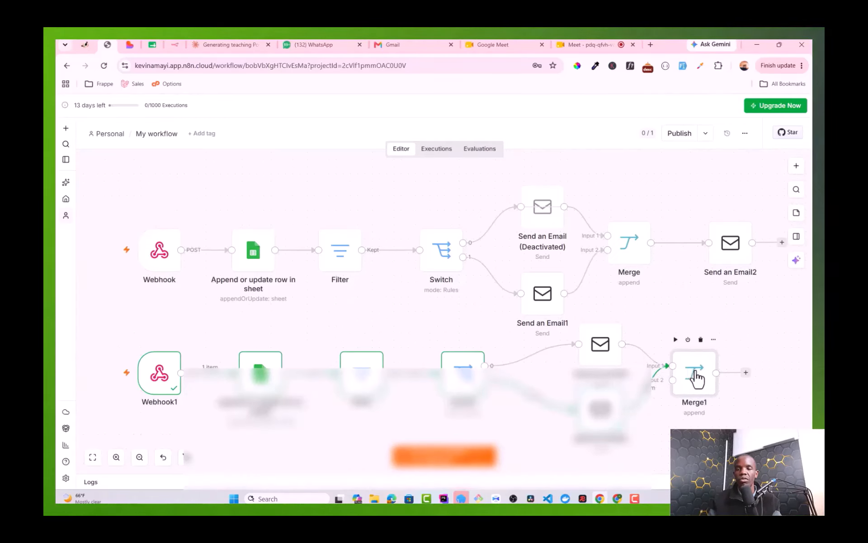
Step: Add a Send an Email node after Merge1 and fill in the sender address
click(746, 373)
text(sen)
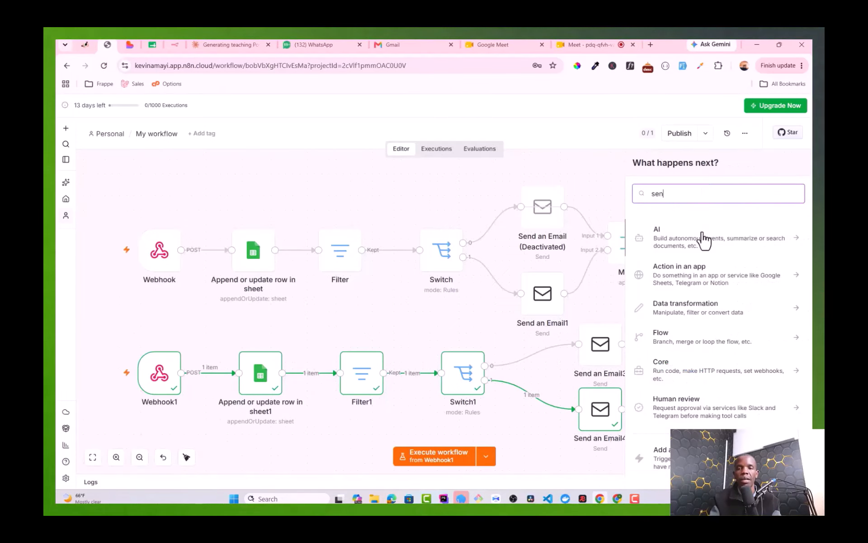
text(d)
click(703, 238)
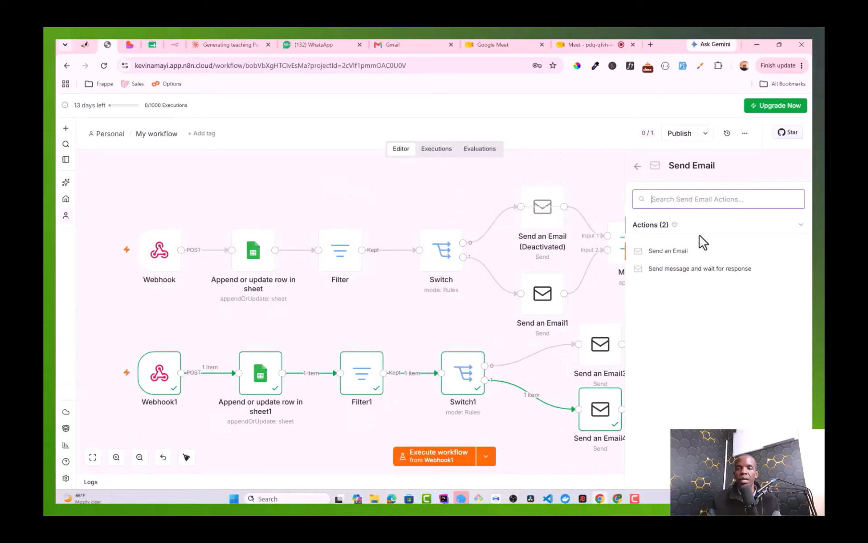
click(682, 251)
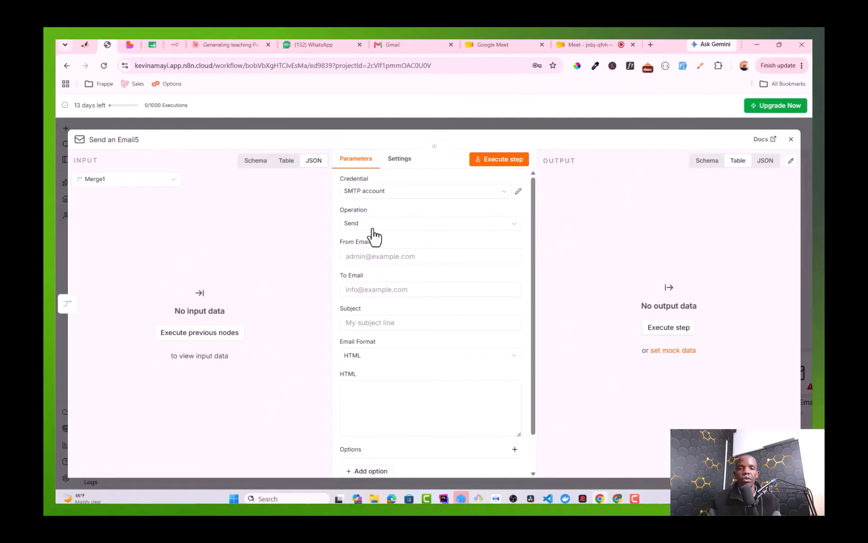
click(366, 256)
click(430, 281)
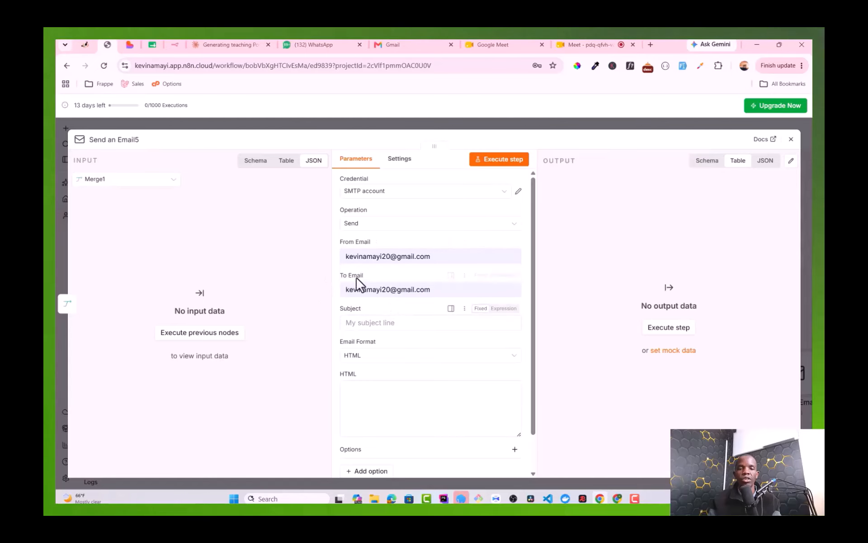
Step: Set subject 'Be serious and call the client', Text format, and body 'Hey you have a Lead'
click(373, 323)
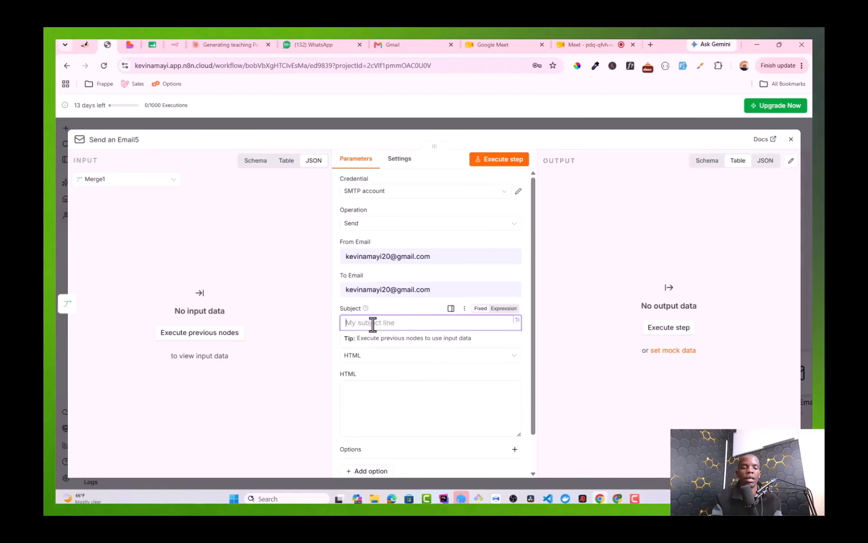
text(Be seri)
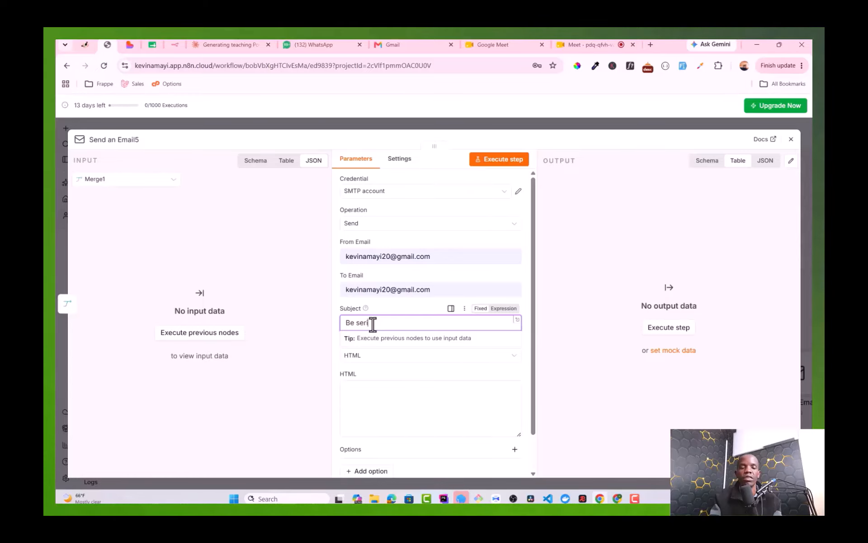
text(ous and call the client)
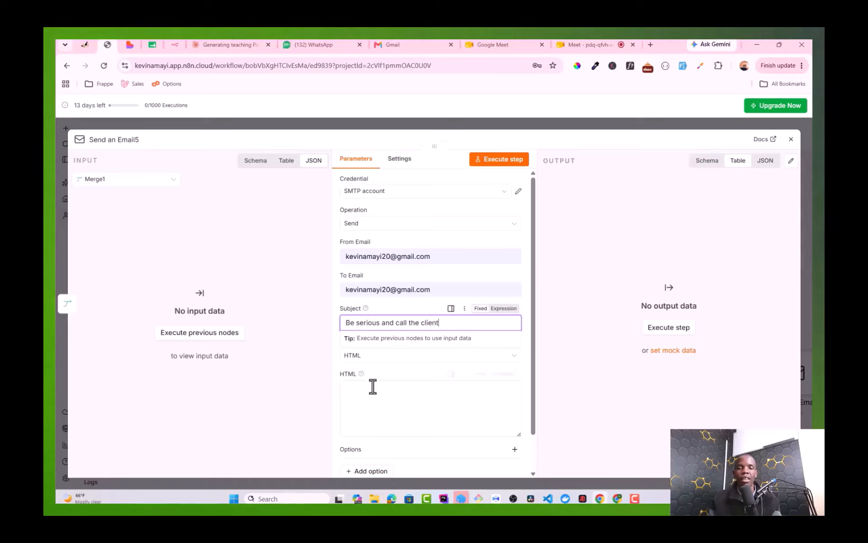
click(375, 400)
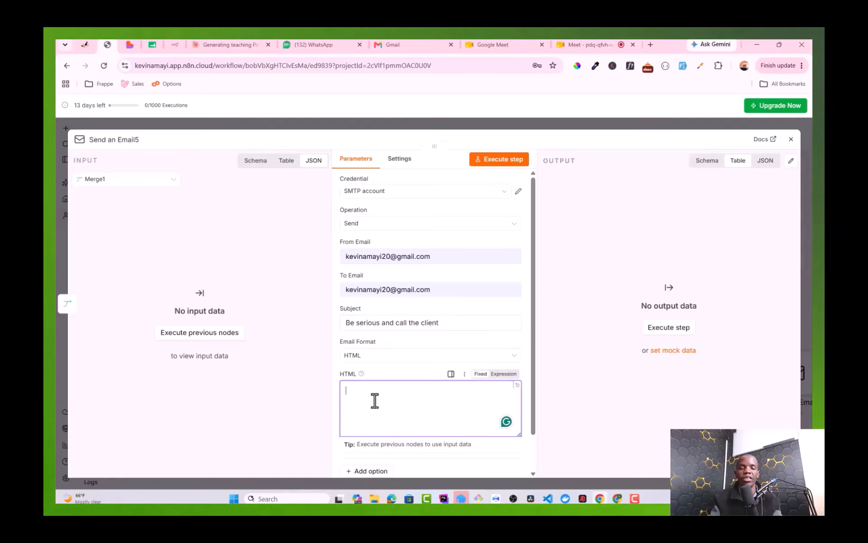
click(400, 356)
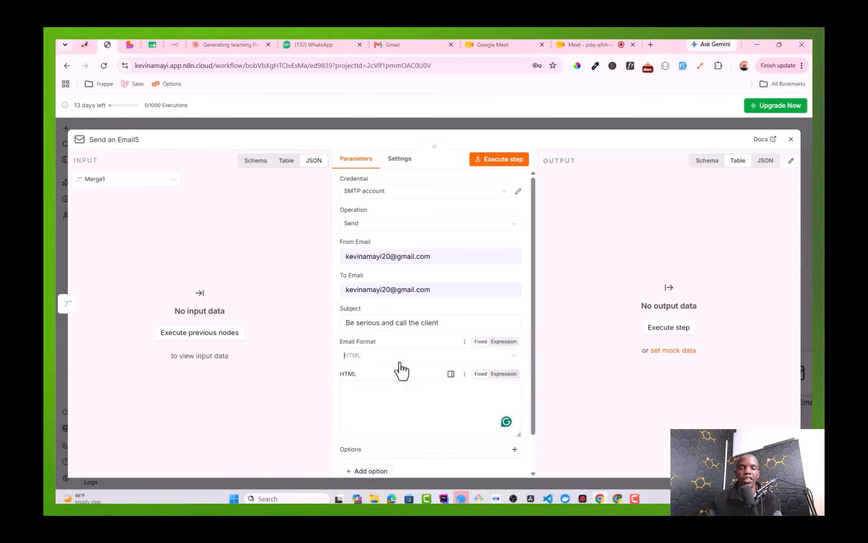
click(389, 381)
click(380, 393)
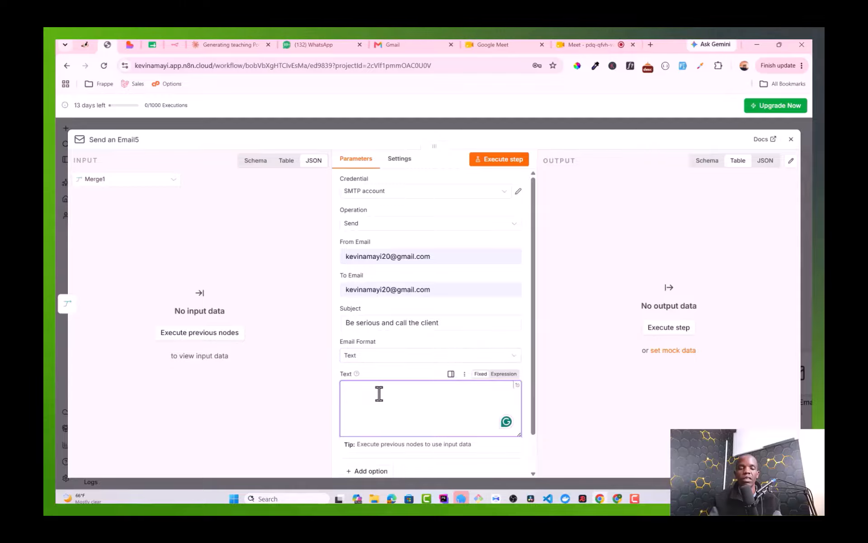
text(Hey you)
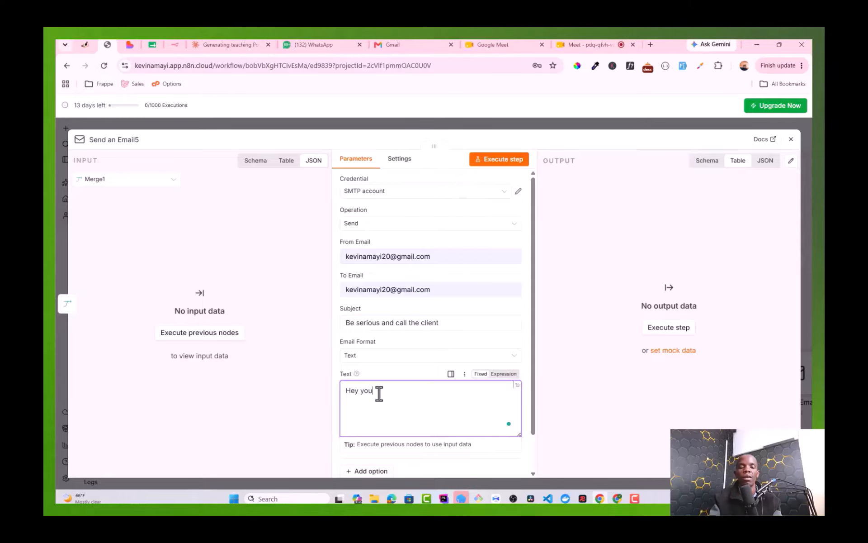
text( have a Lead)
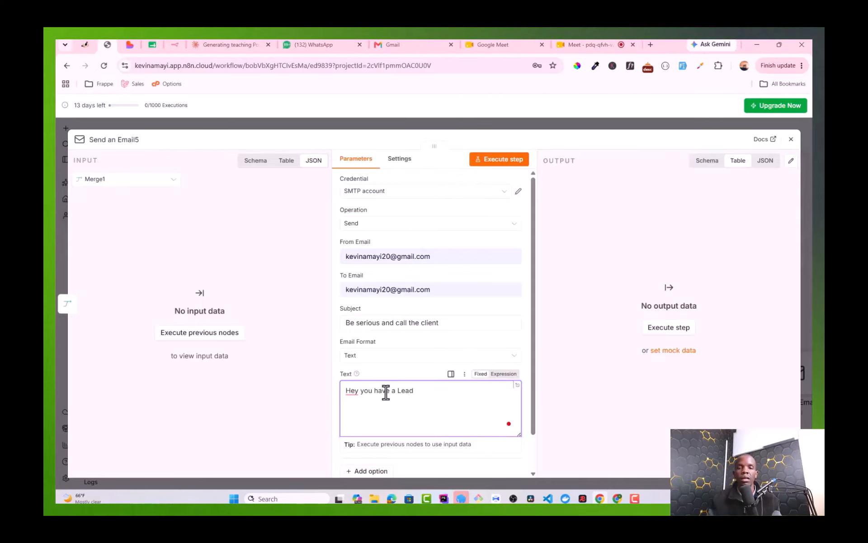
scroll(391, 290, down, 1)
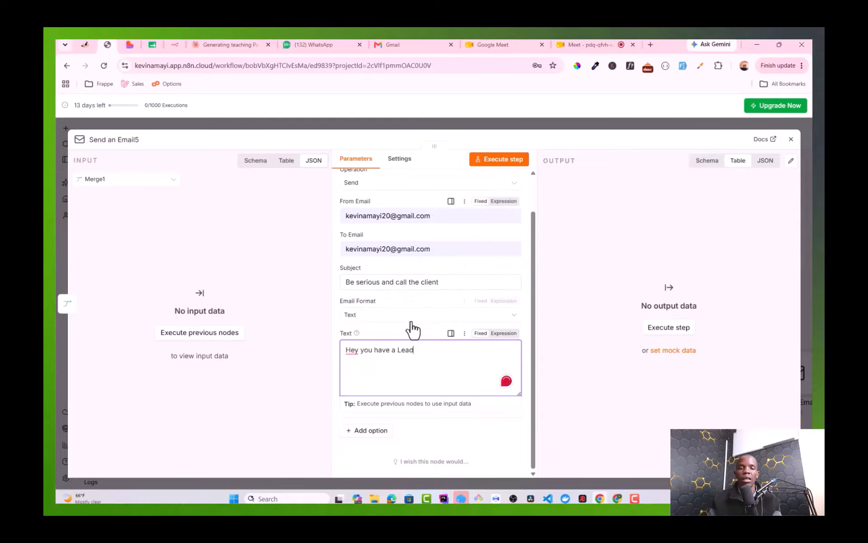
scroll(412, 330, up, 1)
click(790, 141)
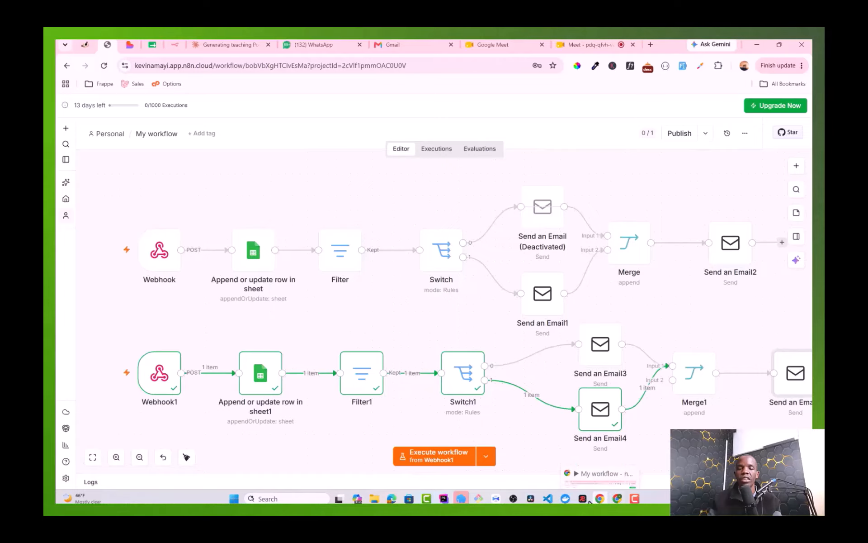
Step: Start an n8n test run and send the sample lead POST request from Apidog to the webhook
click(465, 461)
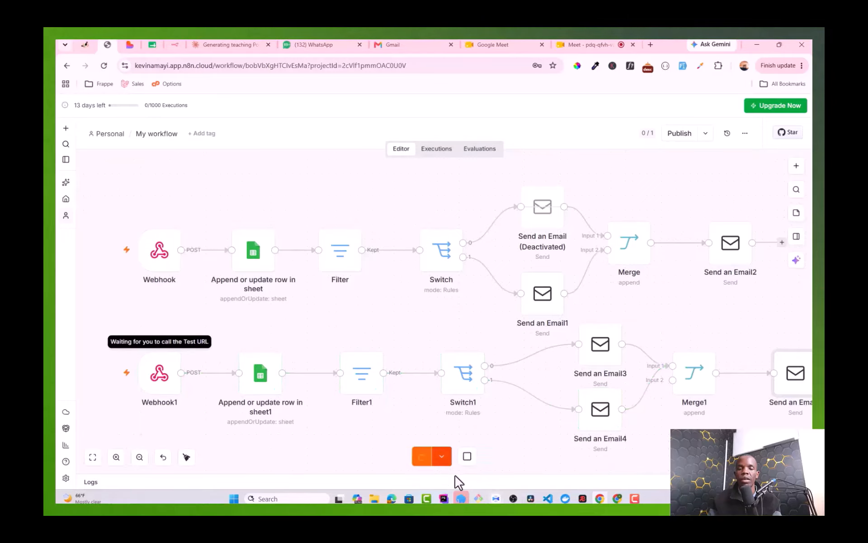
click(496, 498)
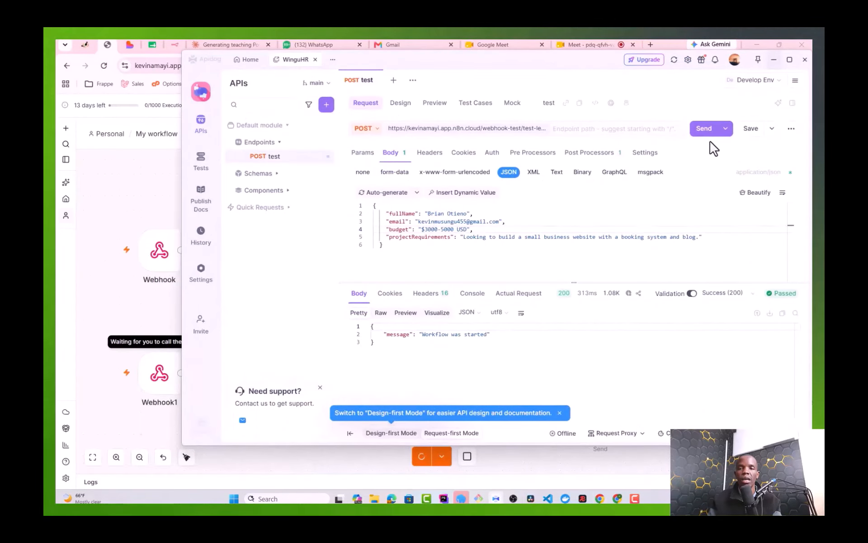
click(704, 129)
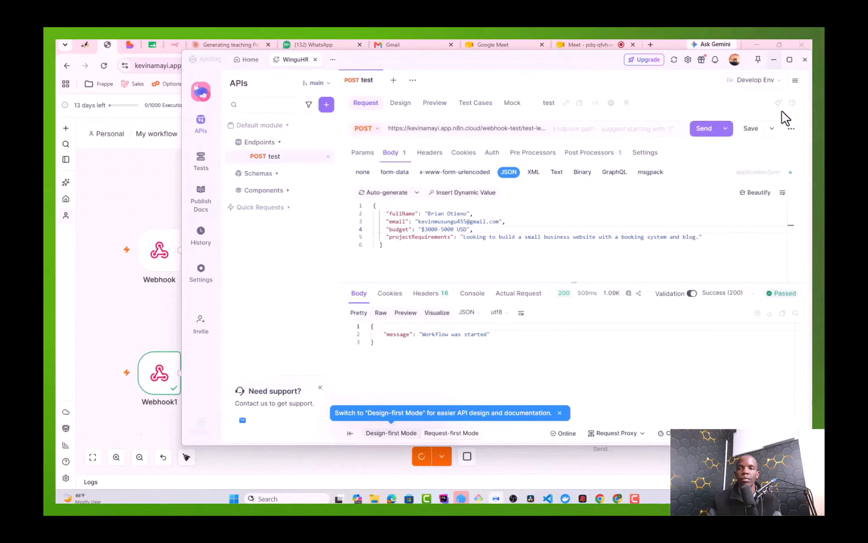
click(773, 59)
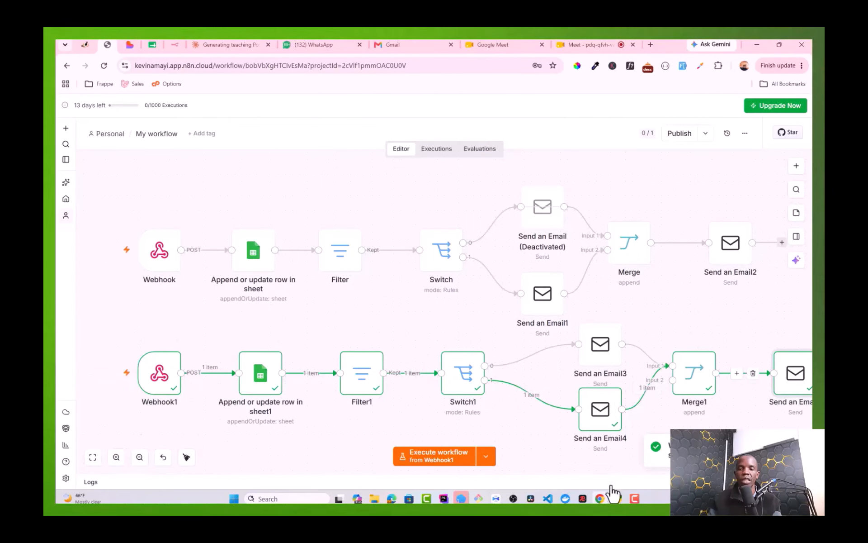
Step: Open the 'Be serious and call the client' email in the Gmail inbox and select its 'Hey you have a Lead' line
click(413, 47)
mouse_move(70, 152)
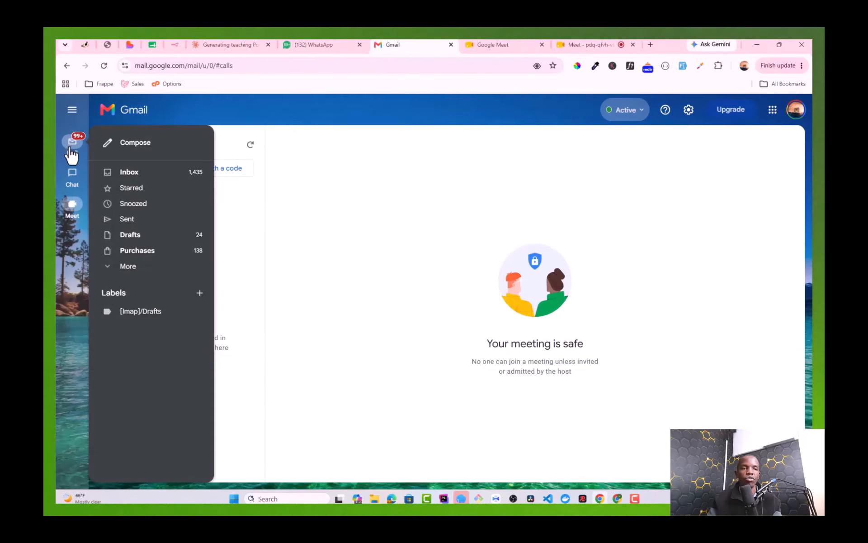
click(131, 174)
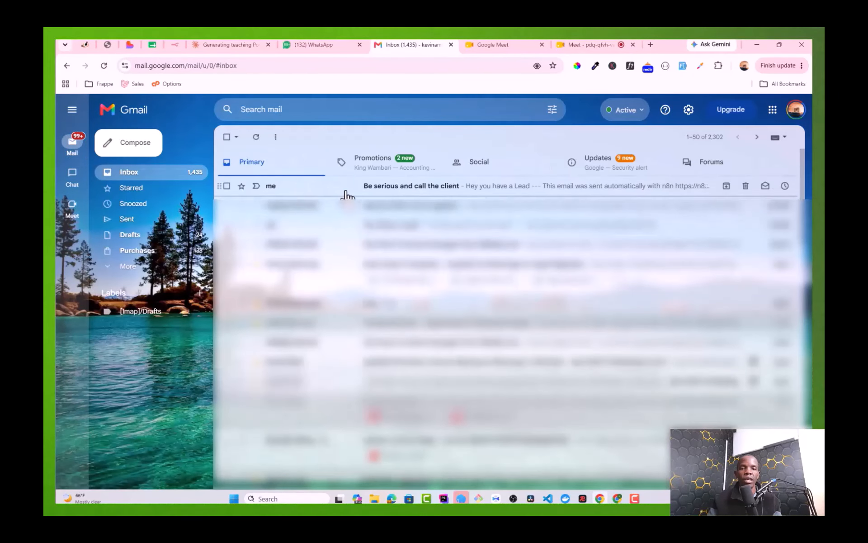
click(404, 189)
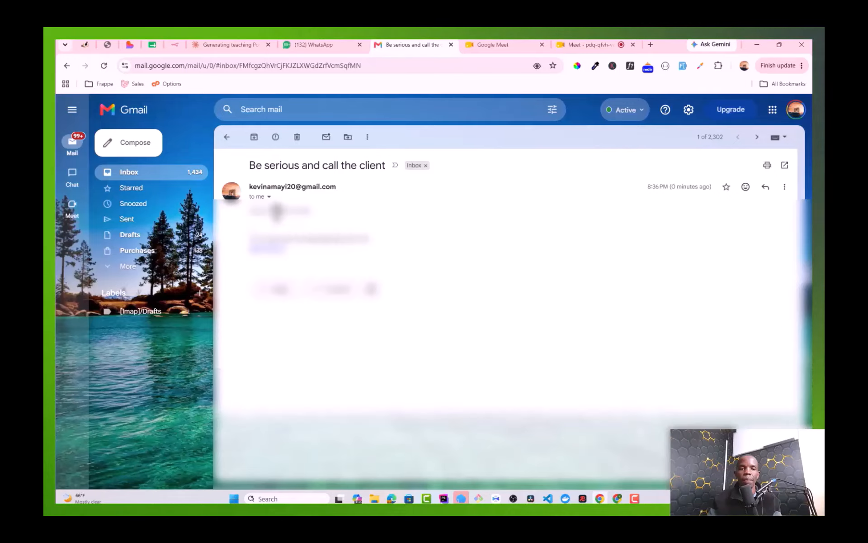
triple_click(275, 209)
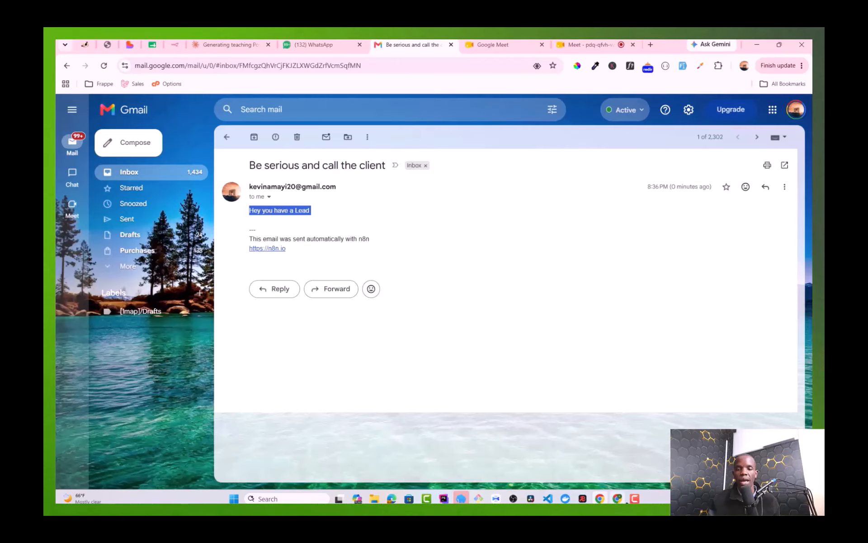
click(111, 43)
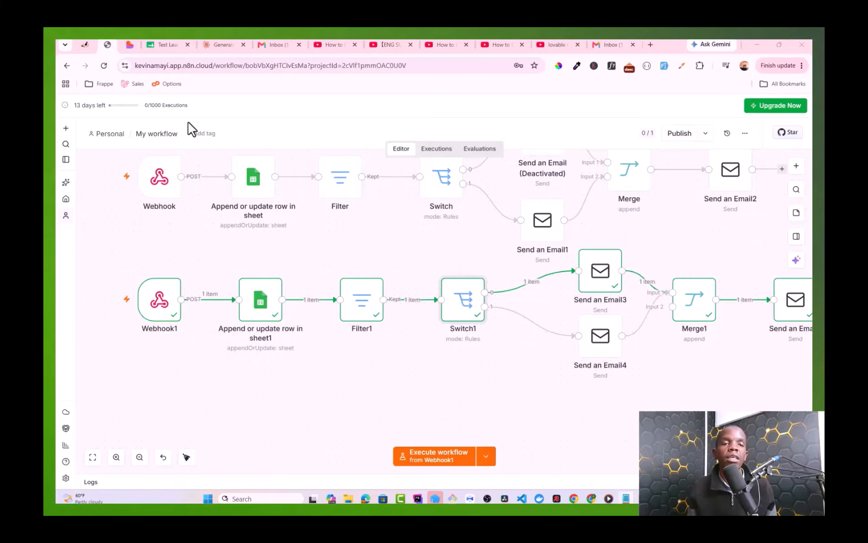
Step: Widen Lovable's chat panel and paste the n8n connection prompt into the Ask Lovable box
click(128, 45)
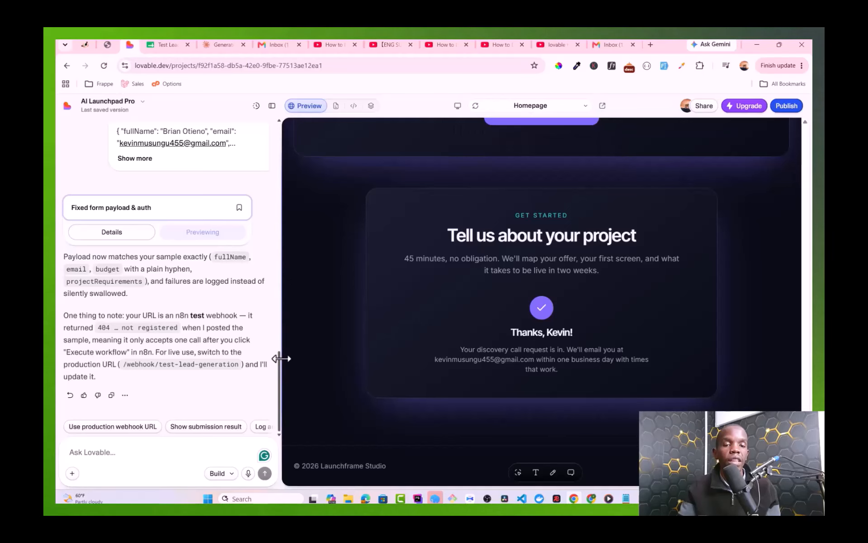
drag(279, 362, 353, 364)
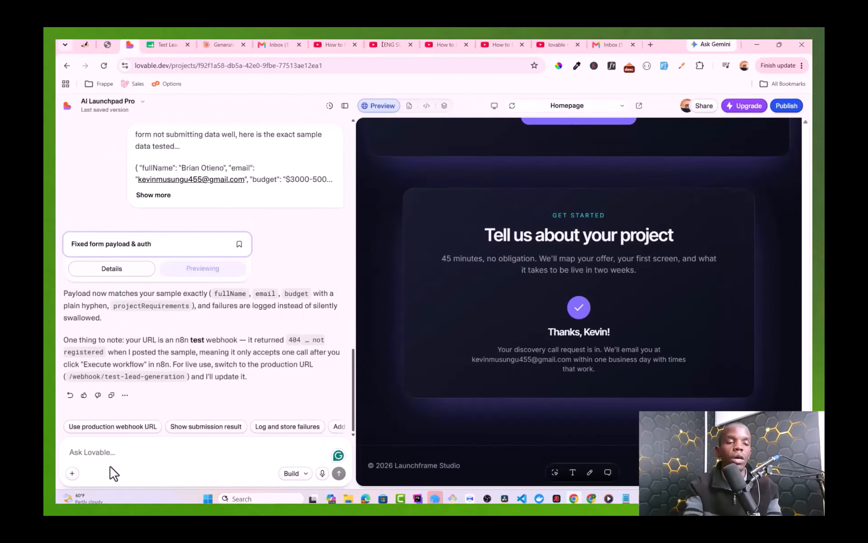
key(ctrl+v)
scroll(131, 409, up, 3)
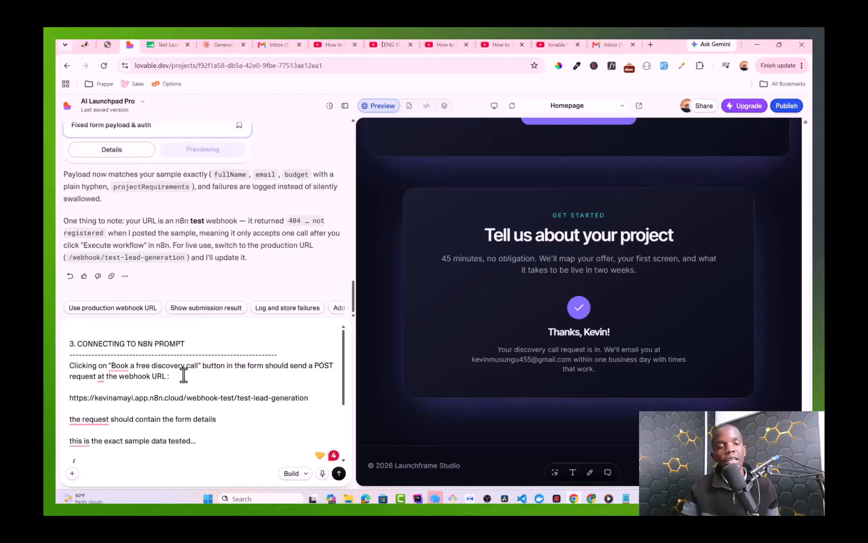
Step: Delete the prompt's PROMPT heading and dashed line, then submit the prompt so the box clears
mouse_move(117, 369)
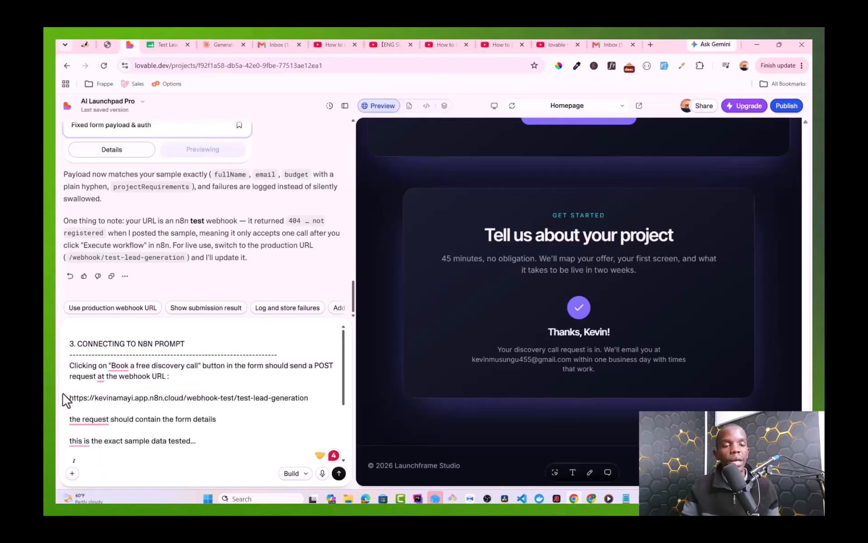
key(ctrl+a)
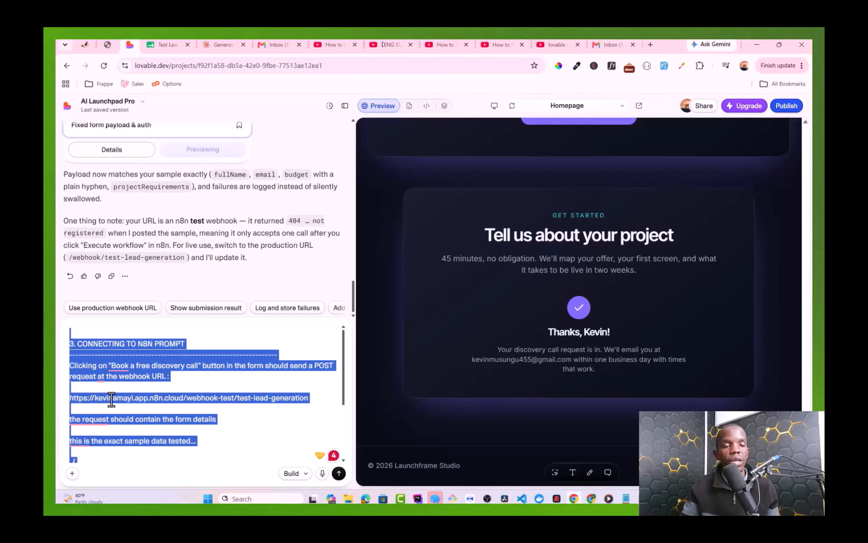
click(111, 400)
drag(278, 357, 58, 344)
key(BackSpace)
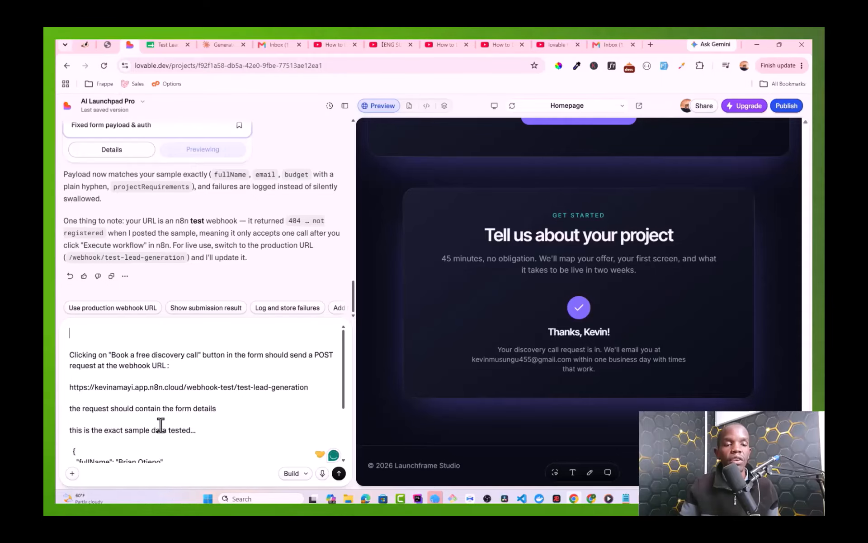
scroll(160, 425, down, 3)
scroll(154, 384, up, 2)
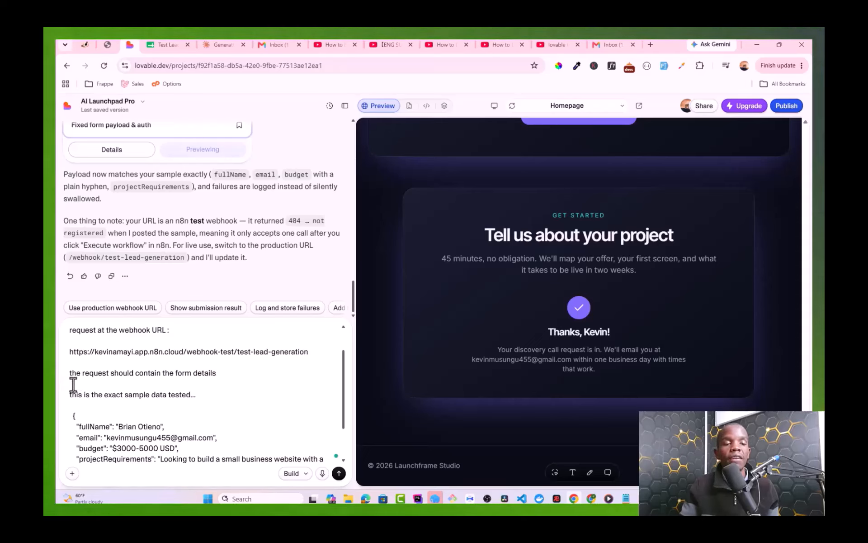
scroll(73, 384, down, 1)
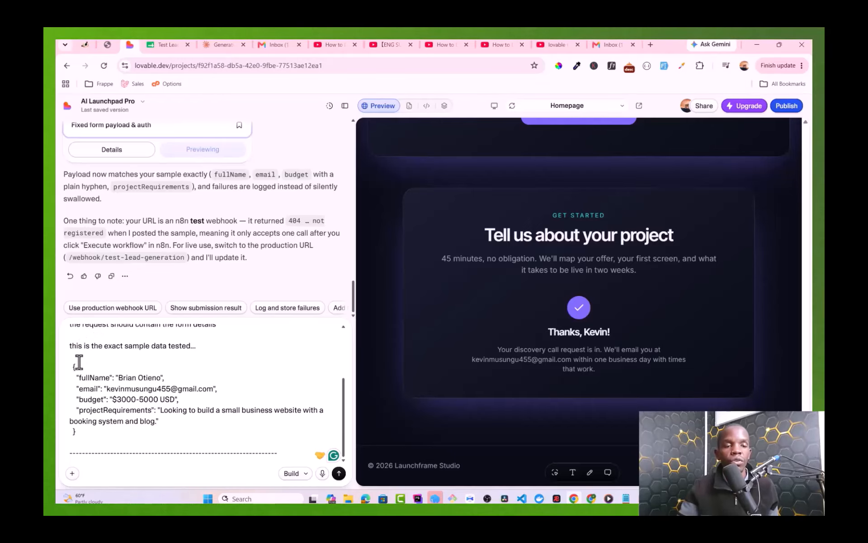
drag(80, 431, 70, 370)
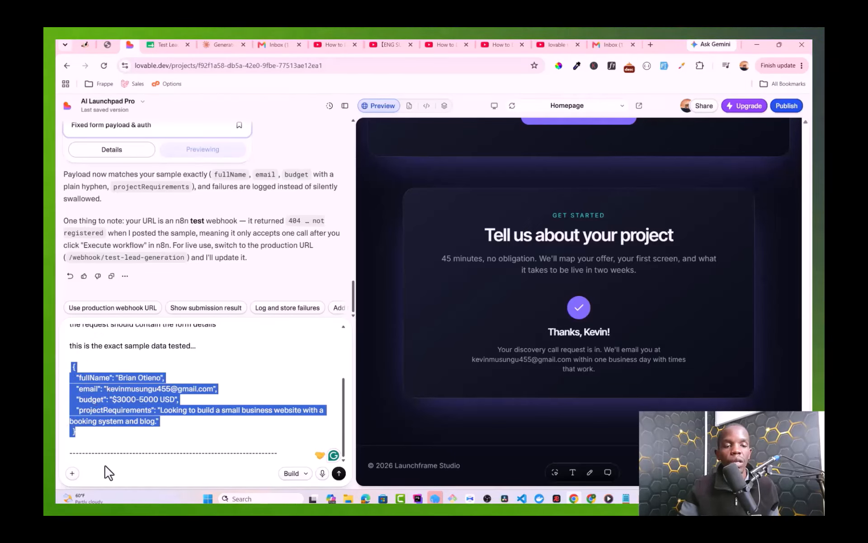
click(109, 452)
key(ctrl+a)
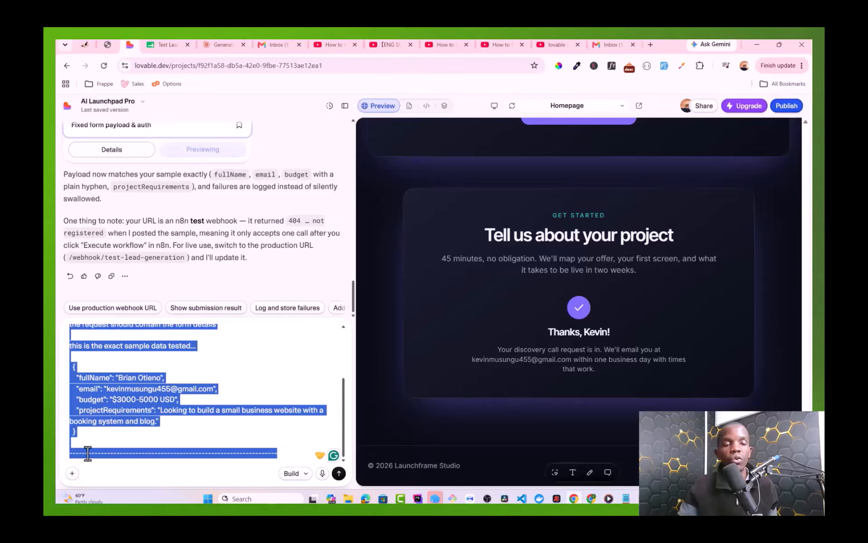
click(87, 452)
key(ctrl+a)
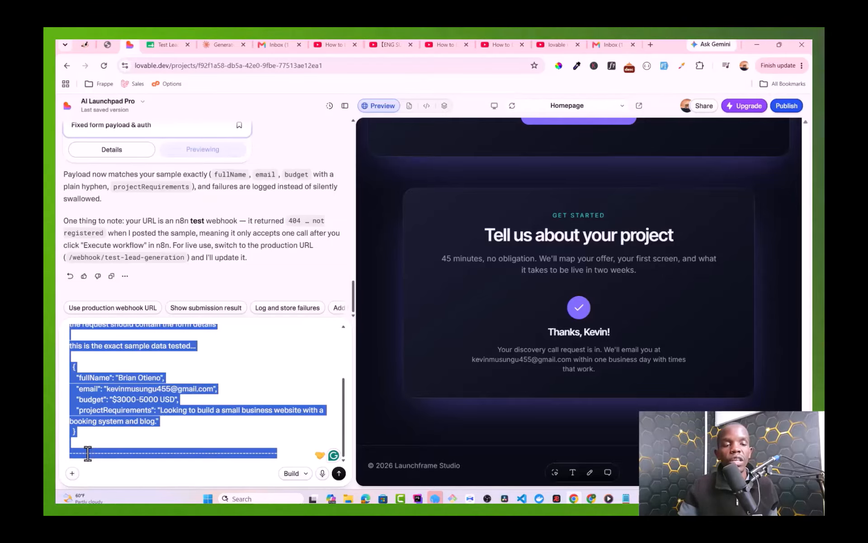
click(179, 399)
key(ctrl+a)
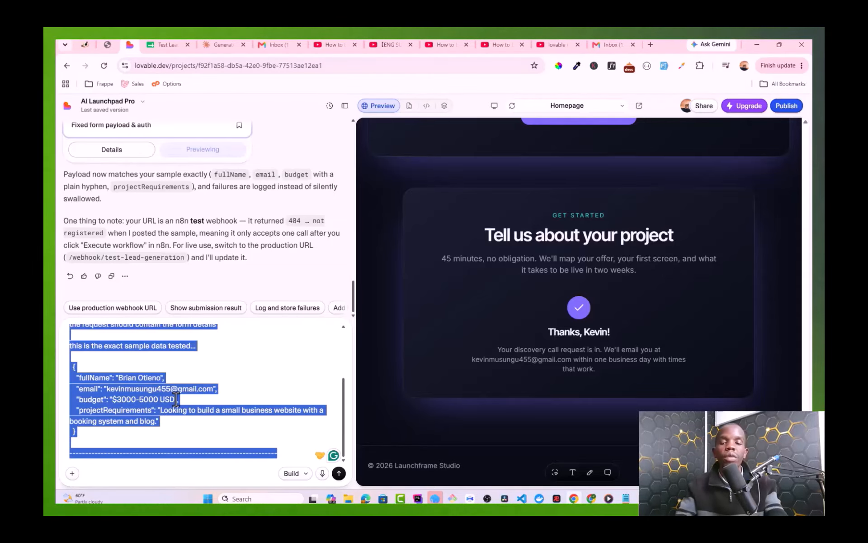
key(Return)
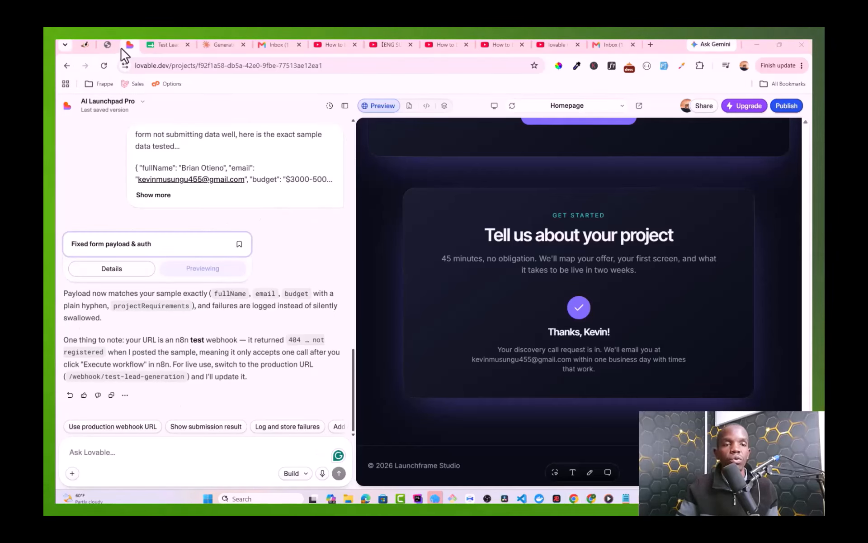
Step: Reload the Lovable page and scroll the preview back to the empty enquiry form
click(105, 67)
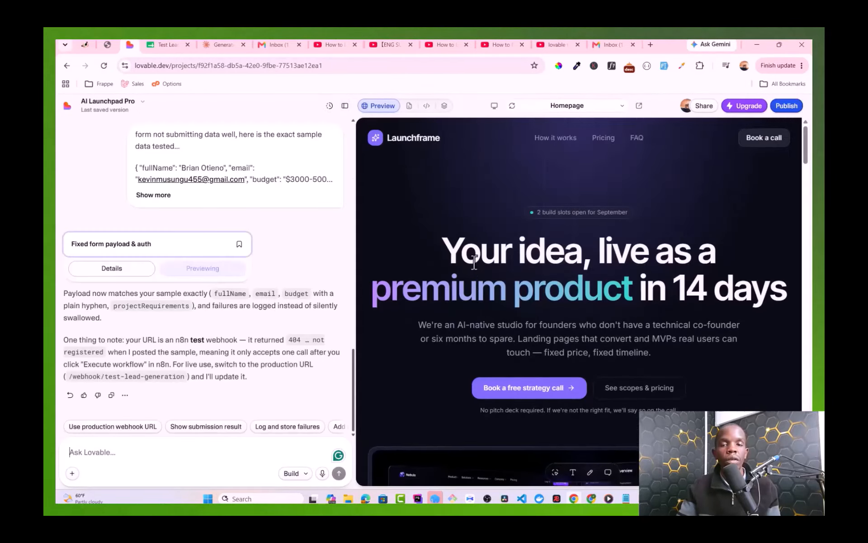
scroll(473, 260, down, 15)
scroll(474, 257, down, 20)
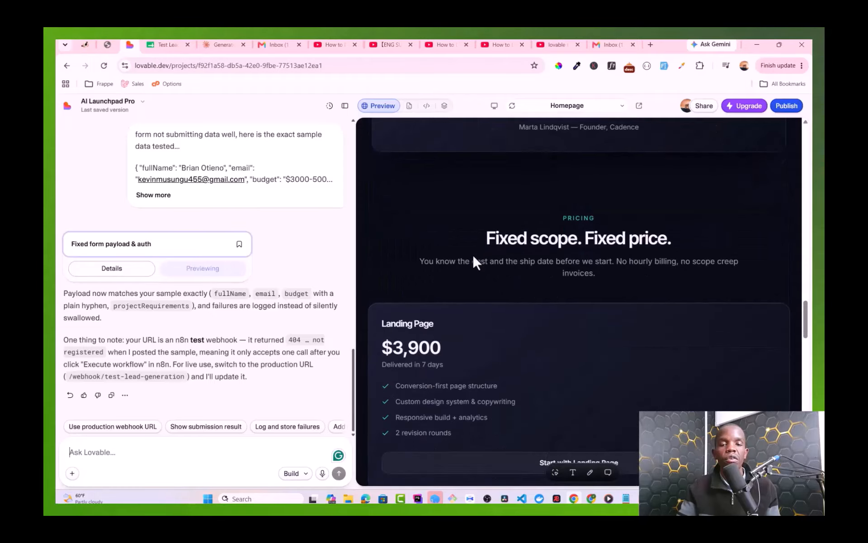
scroll(473, 253, down, 4)
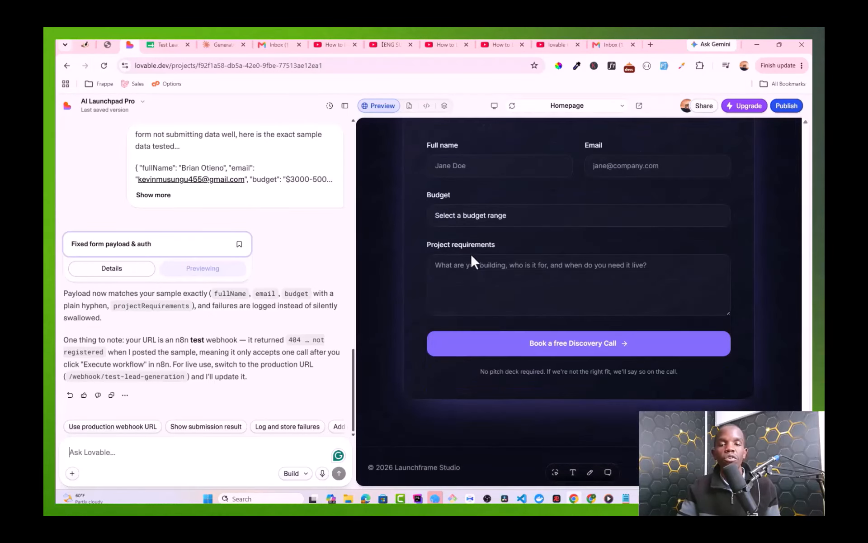
scroll(470, 257, up, 2)
Step: Fill the enquiry form with a full name, e-mail, $1000–3000 USD budget and 'Test Automation' requirements
click(442, 270)
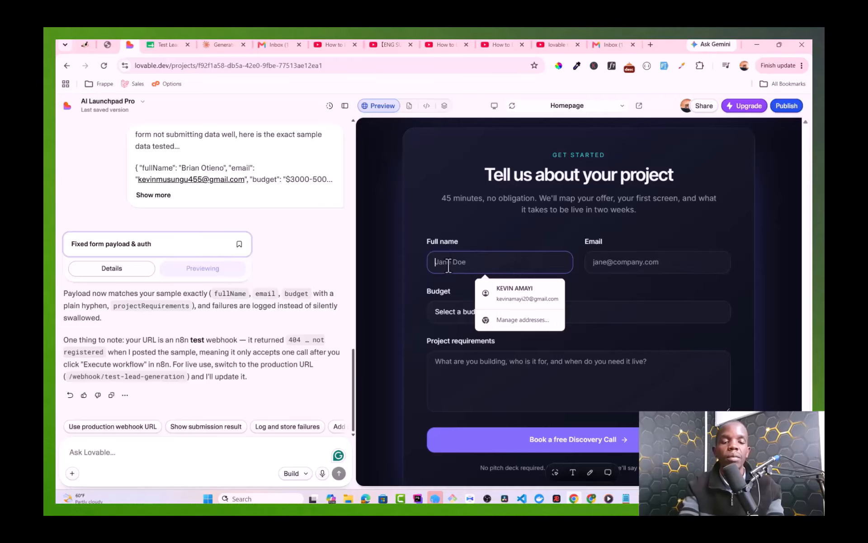
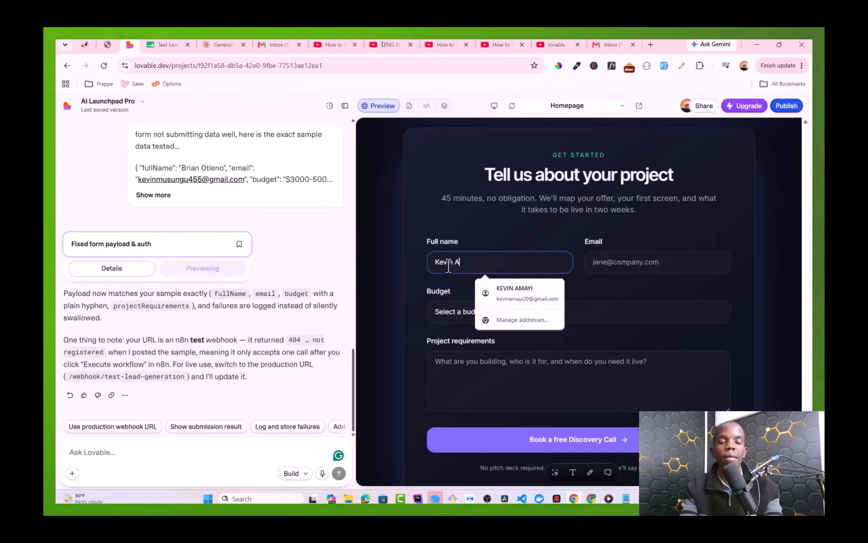
key(Tab)
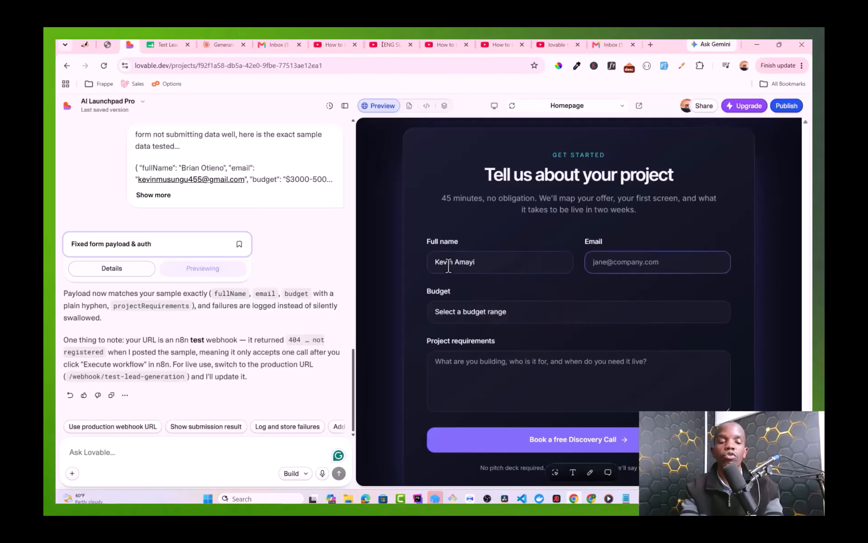
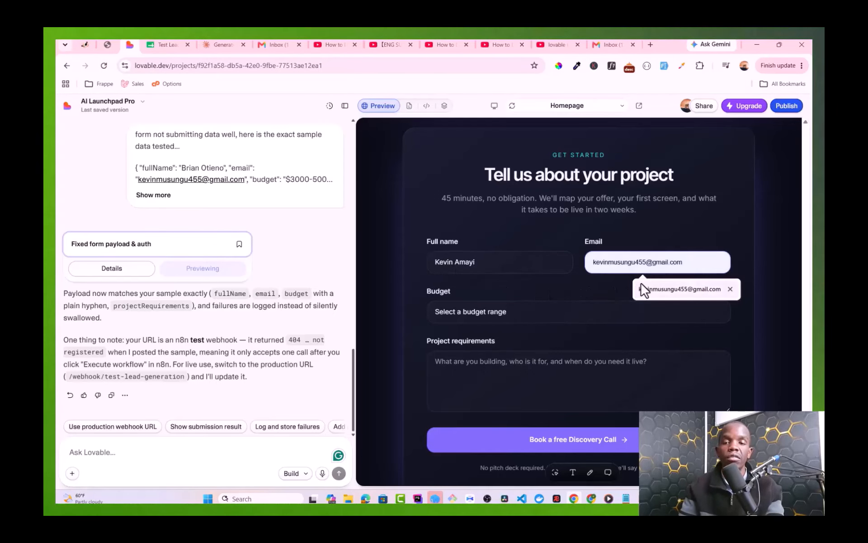
click(639, 288)
click(496, 310)
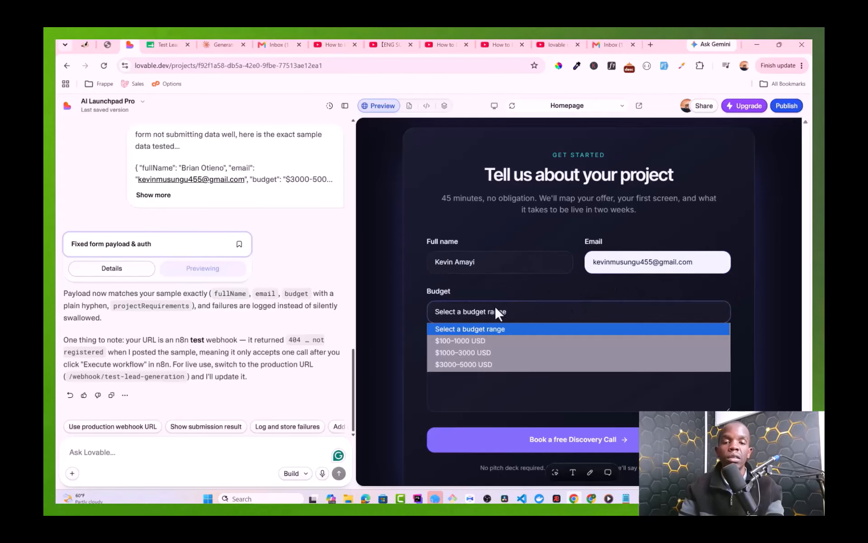
click(461, 353)
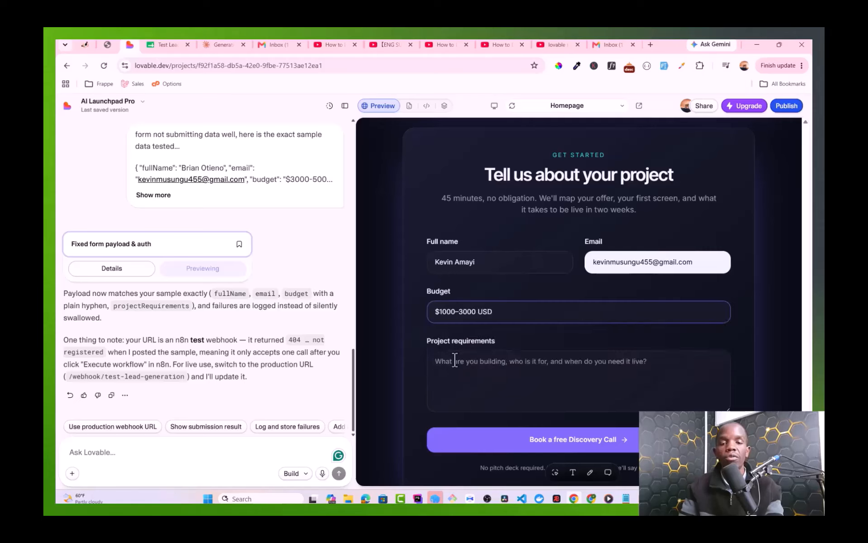
click(450, 365)
text(Test)
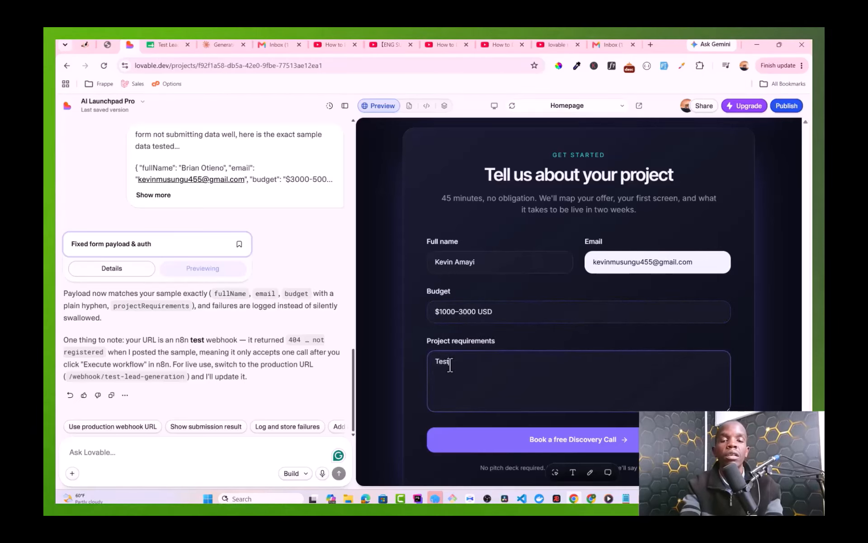
text( Automa)
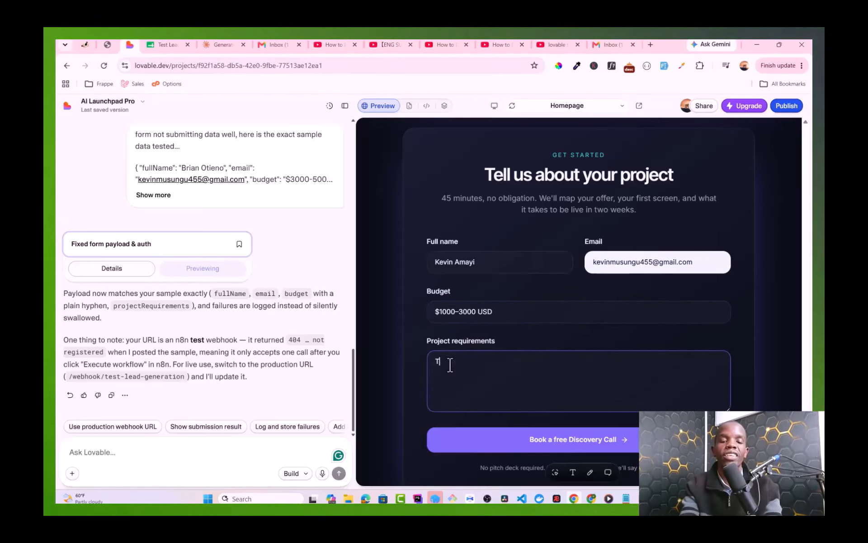
text(tion)
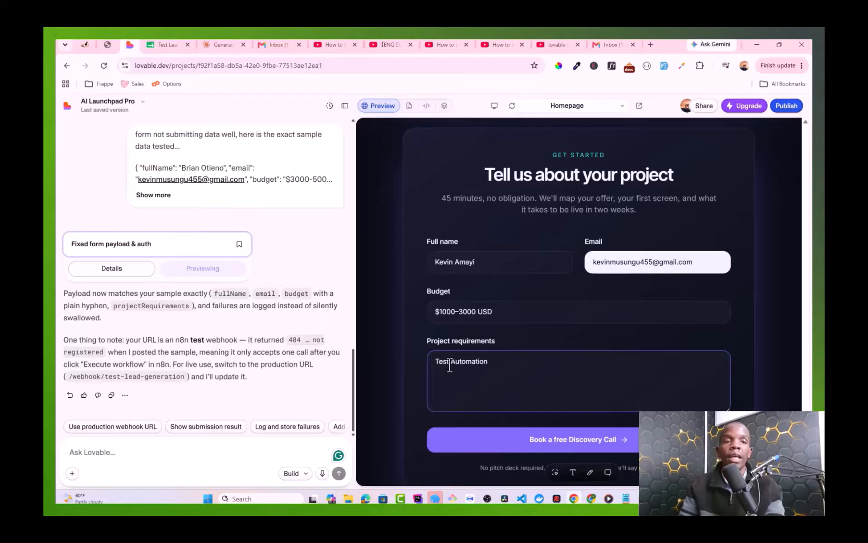
click(111, 45)
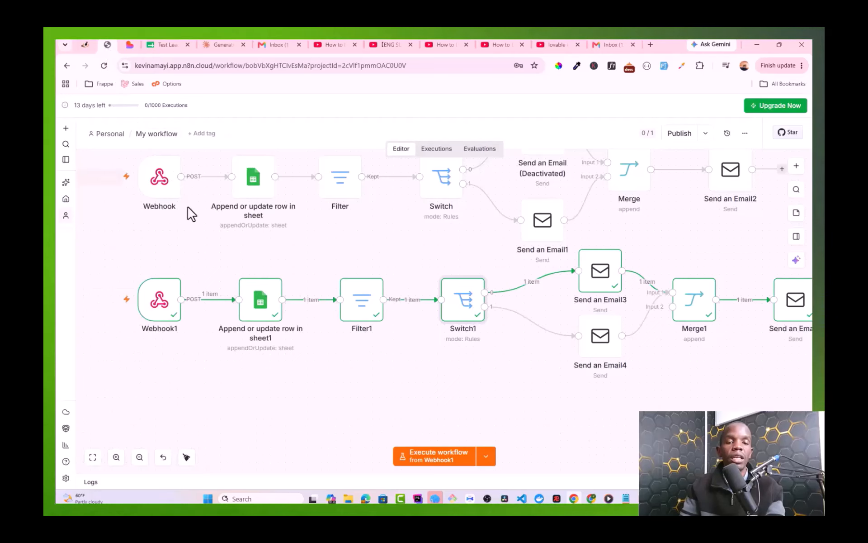
Step: Start an n8n test run, submit the Lovable form with Book a free Discovery Call, and open the Gmail notification
click(471, 457)
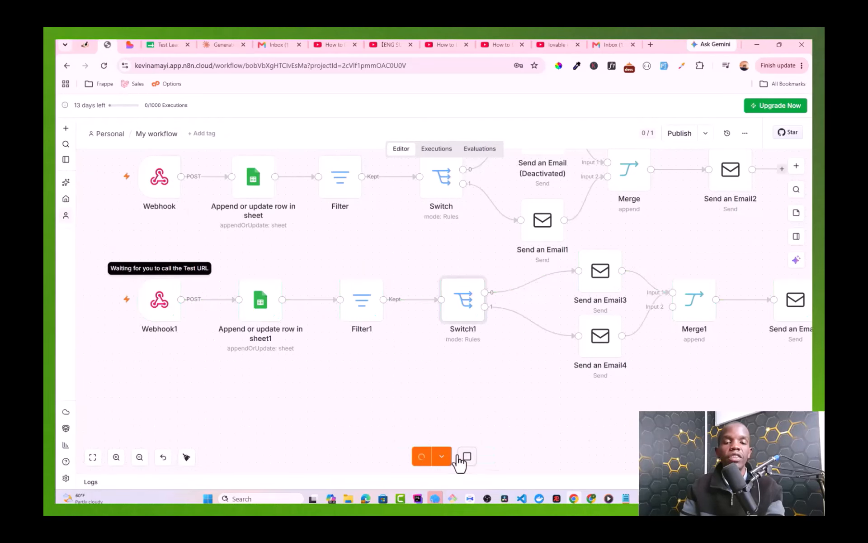
click(130, 44)
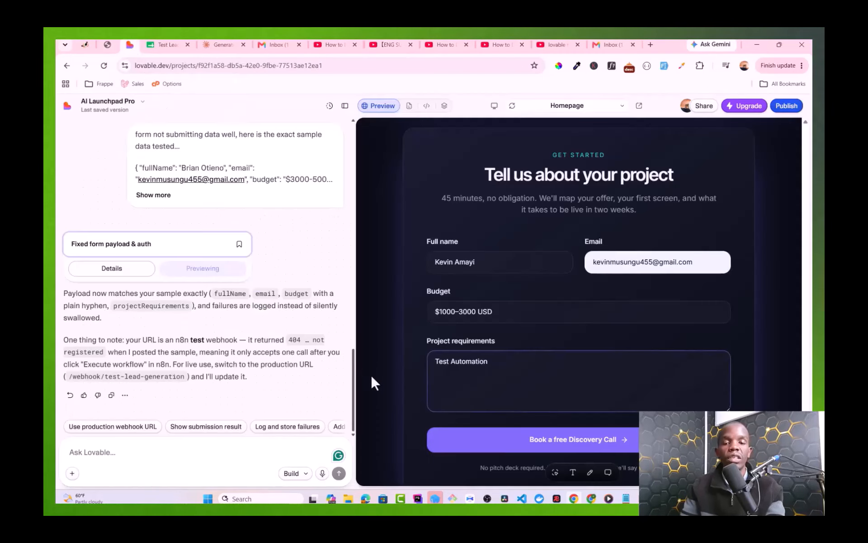
click(516, 436)
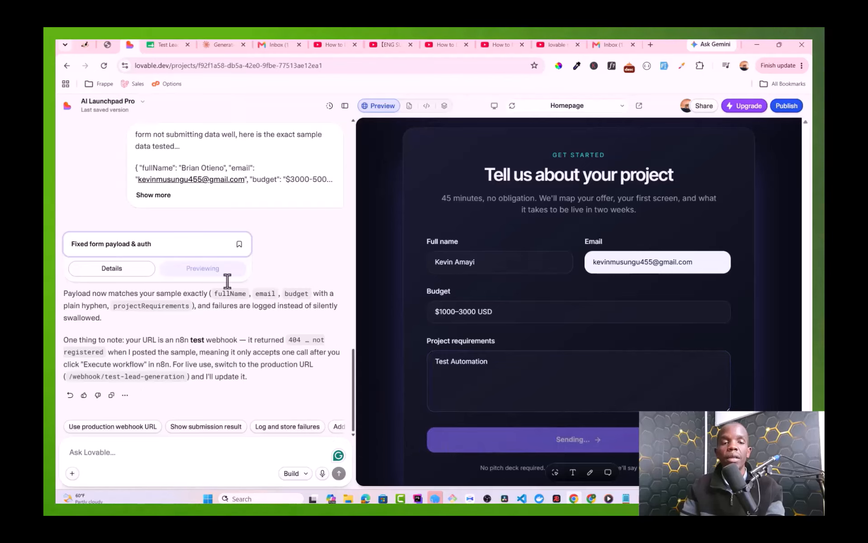
click(108, 45)
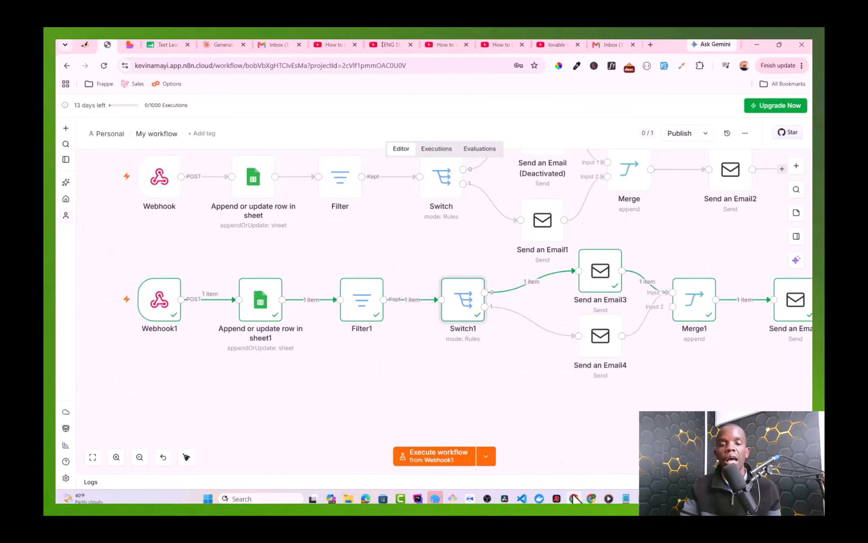
click(567, 466)
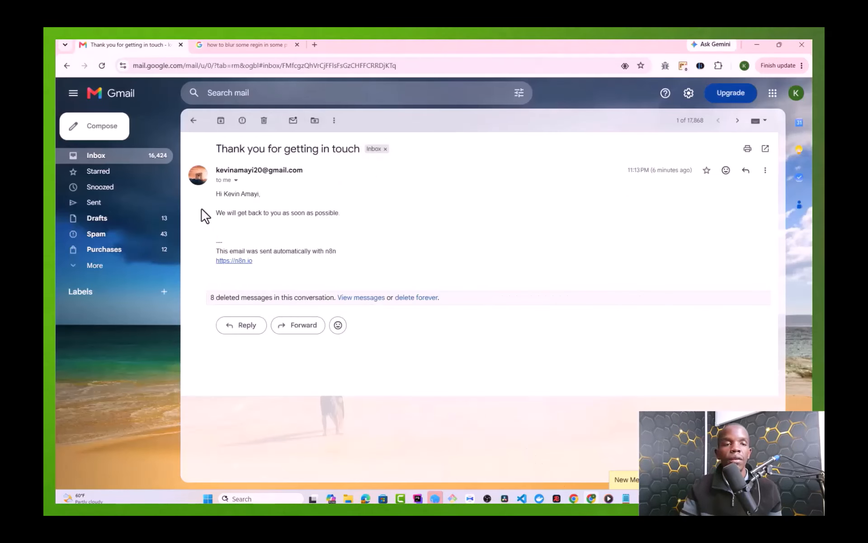
Step: Review the 'Thank you for getting in touch' email and the lead alert in Gmail, then return to Lovable
click(120, 160)
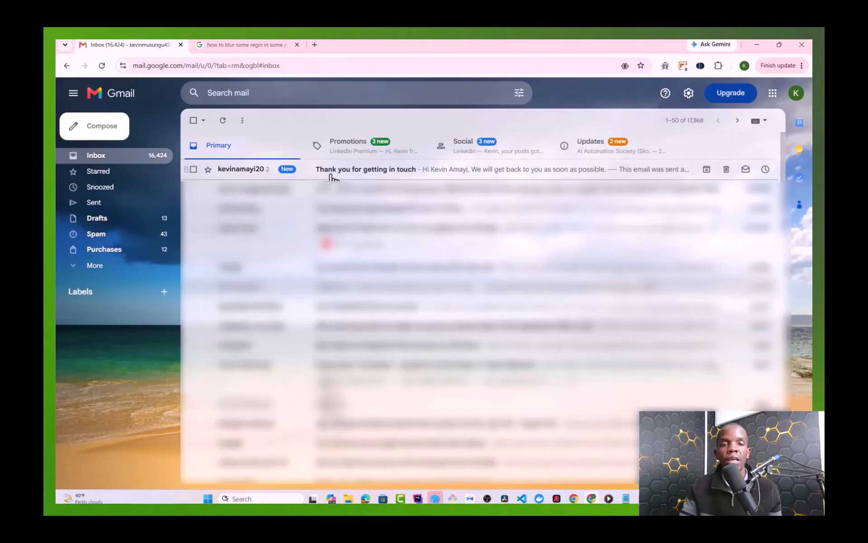
click(332, 175)
click(221, 230)
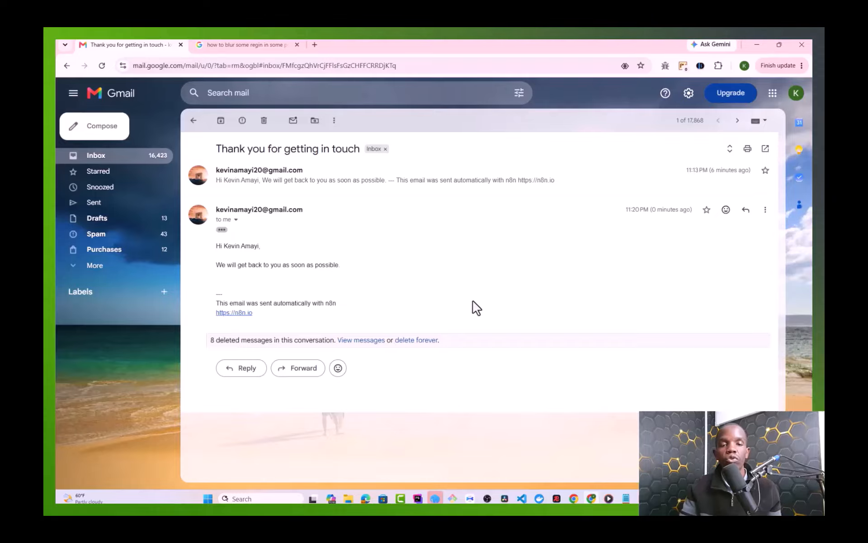
click(574, 498)
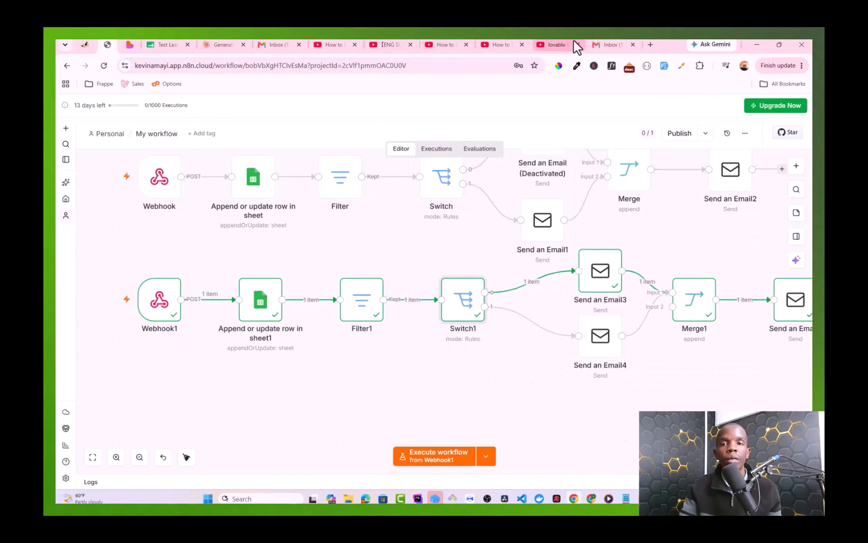
click(609, 45)
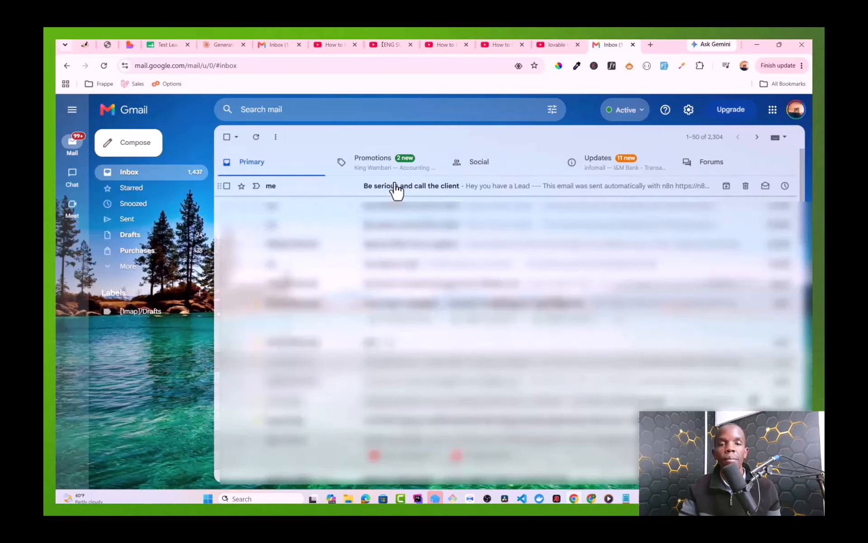
click(132, 44)
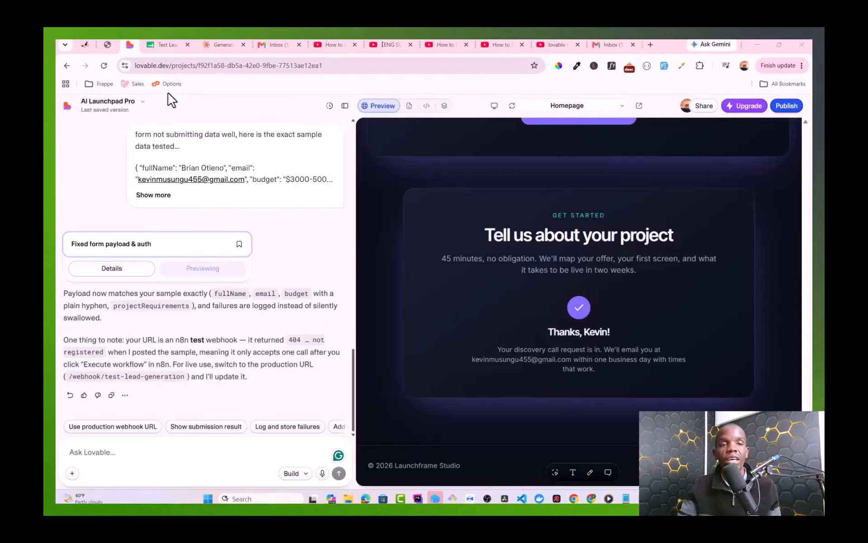
Step: Open the Test Lead Generation sheet and inspect the logged leads via cell E3 and row 2
click(155, 44)
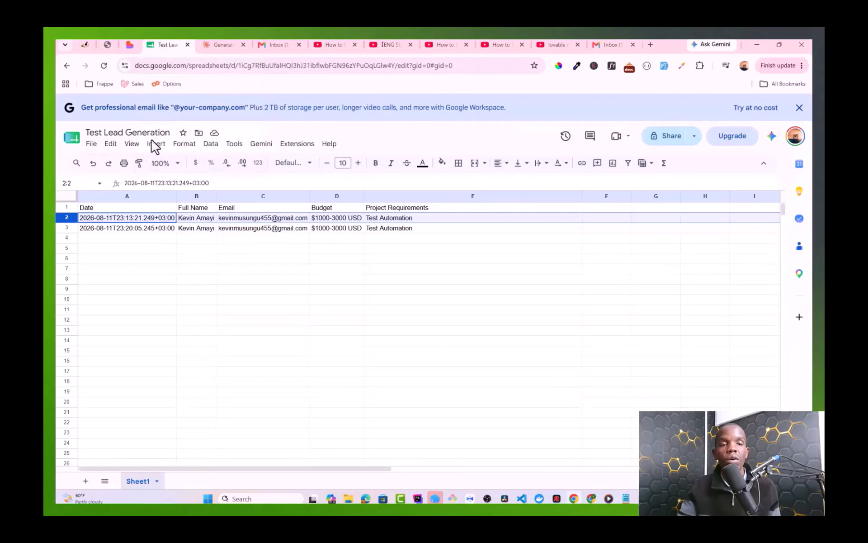
click(435, 229)
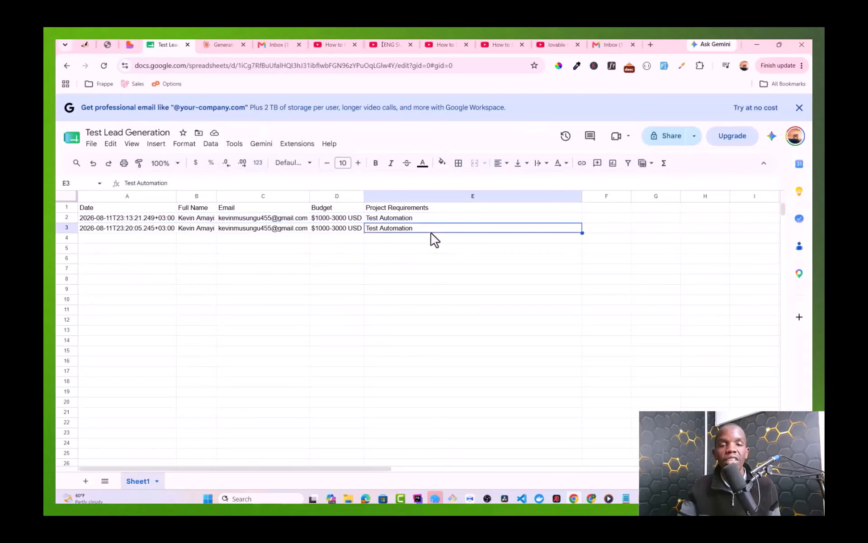
click(67, 217)
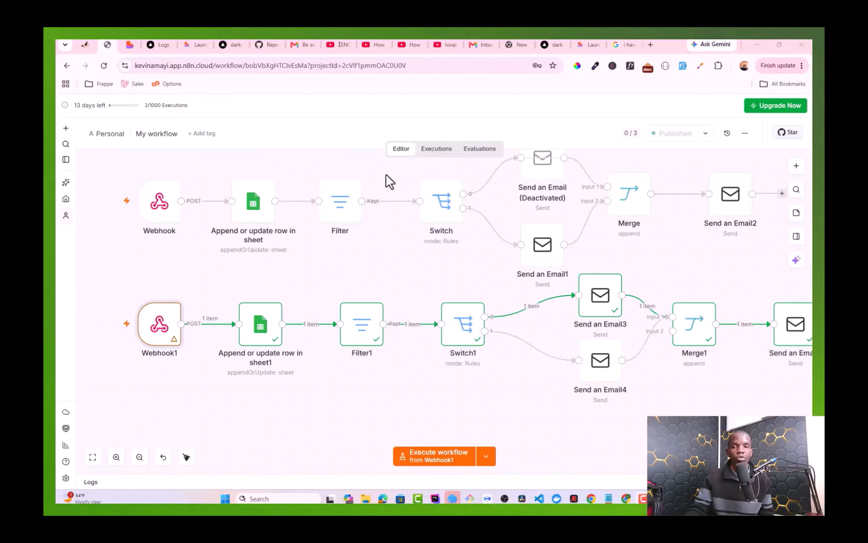
double_click(166, 335)
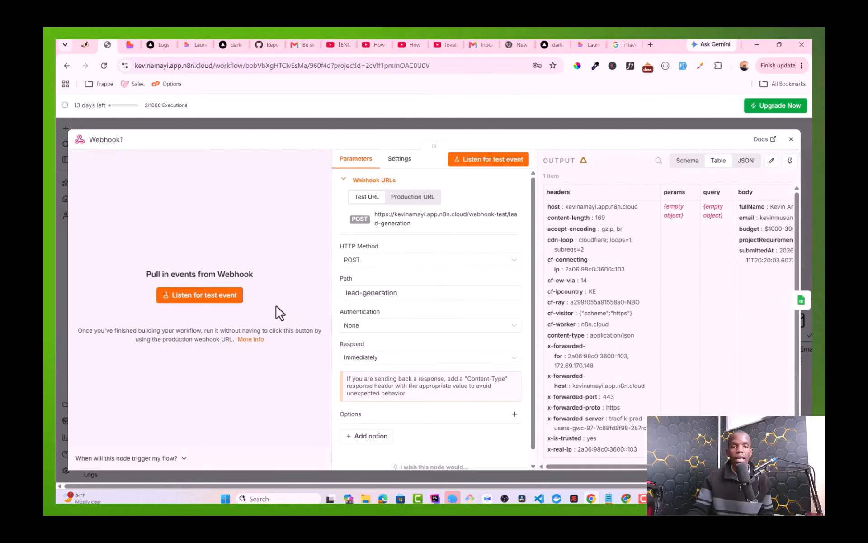
click(419, 202)
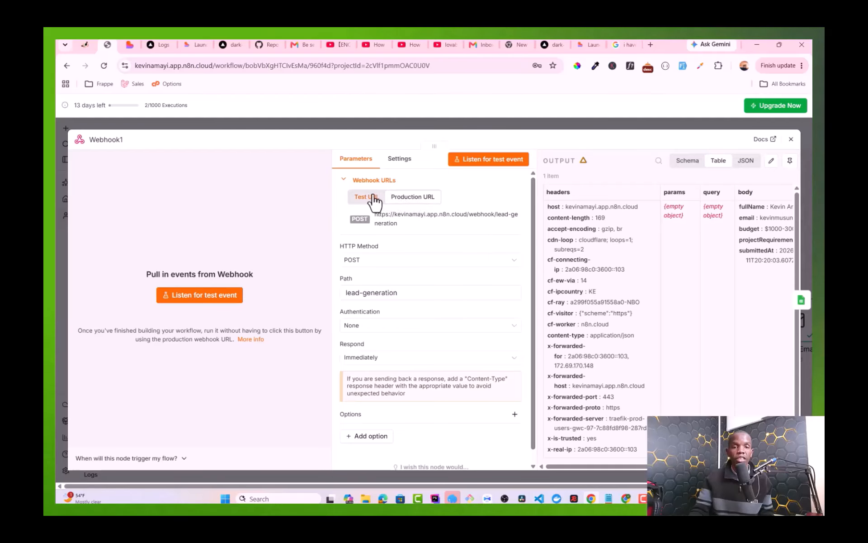
click(374, 199)
click(415, 203)
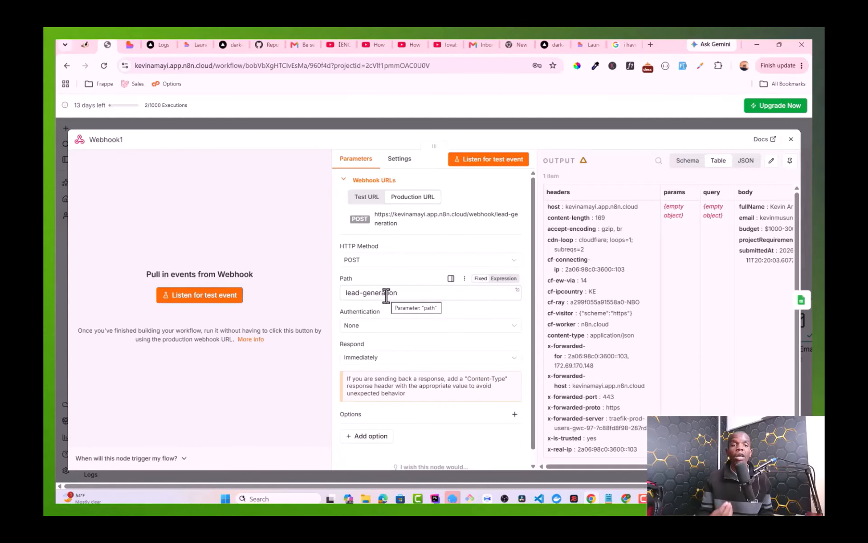
click(360, 296)
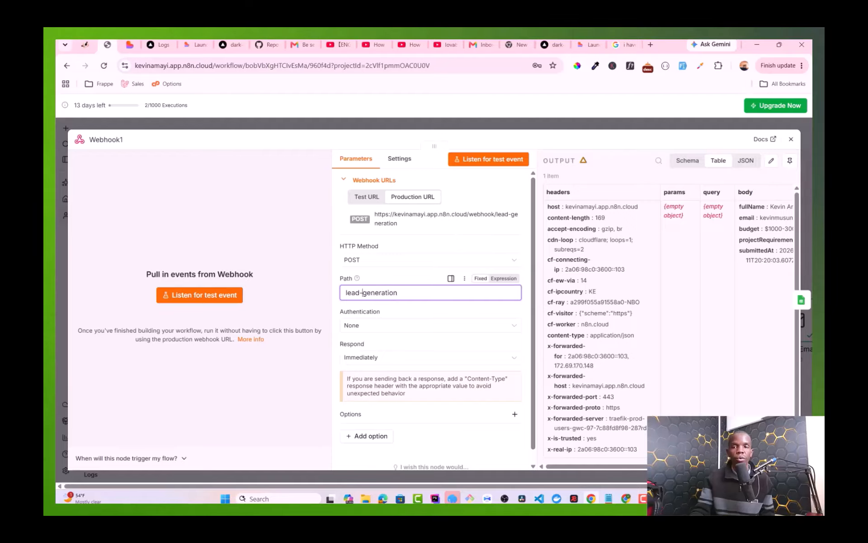
click(790, 139)
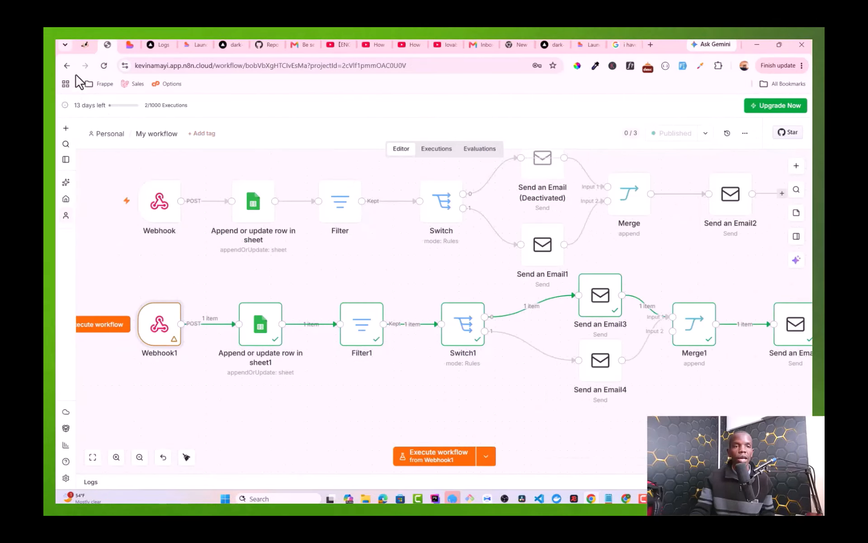
Step: Return from Lovable's Git settings to the project editor and open the project name menu
click(131, 44)
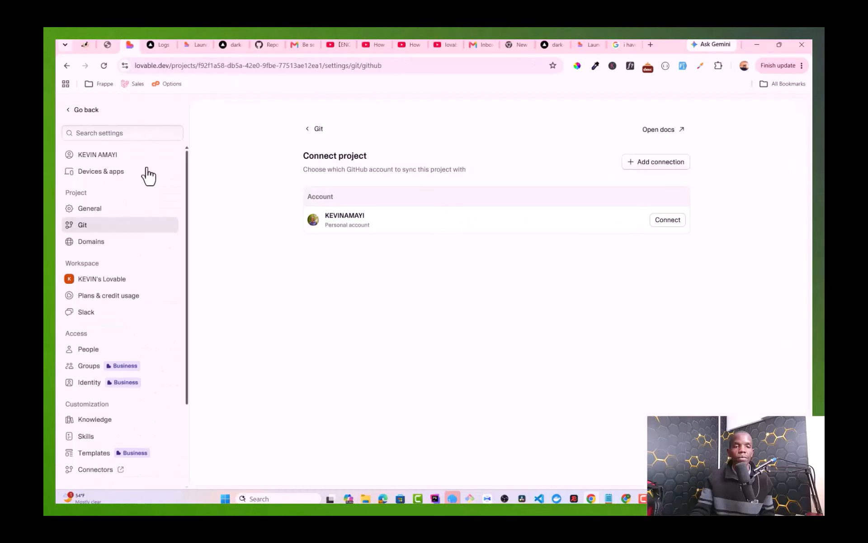
click(87, 114)
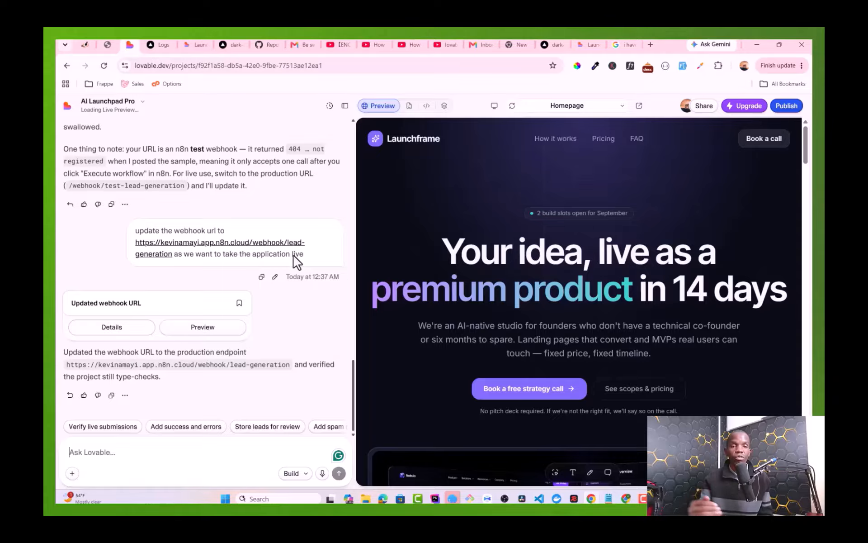
click(129, 111)
Step: Open the Lovable project's Git settings and choose GitHub as the sync provider
click(130, 111)
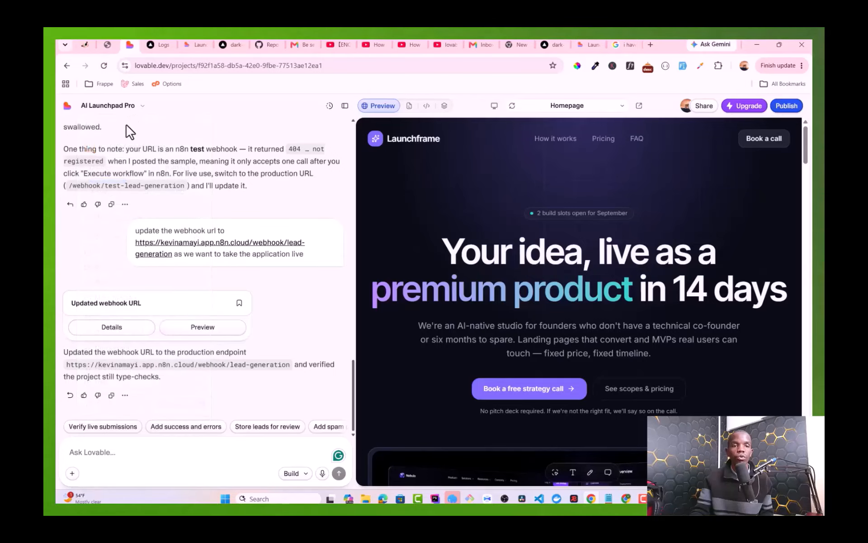
click(139, 109)
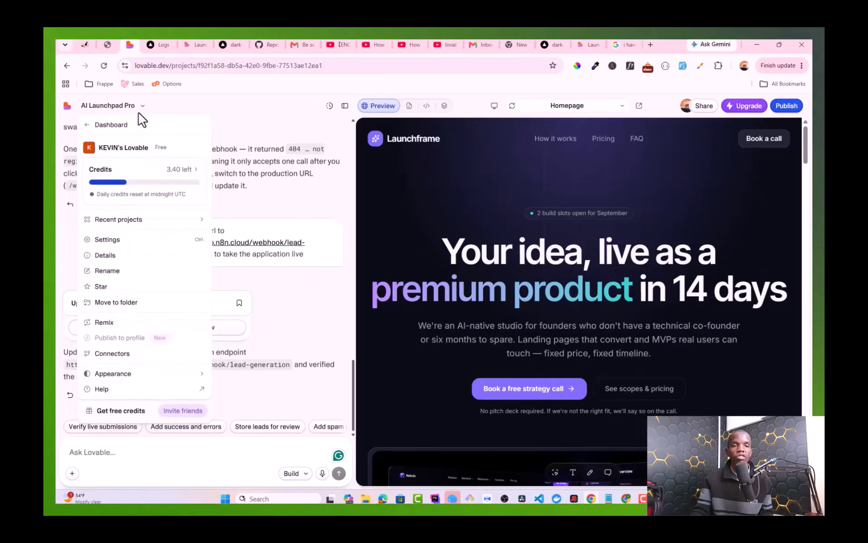
click(114, 245)
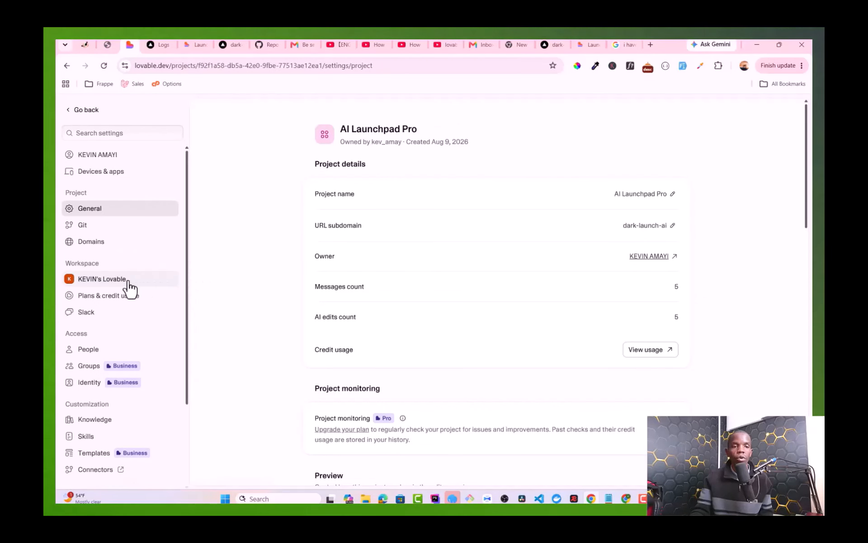
click(96, 226)
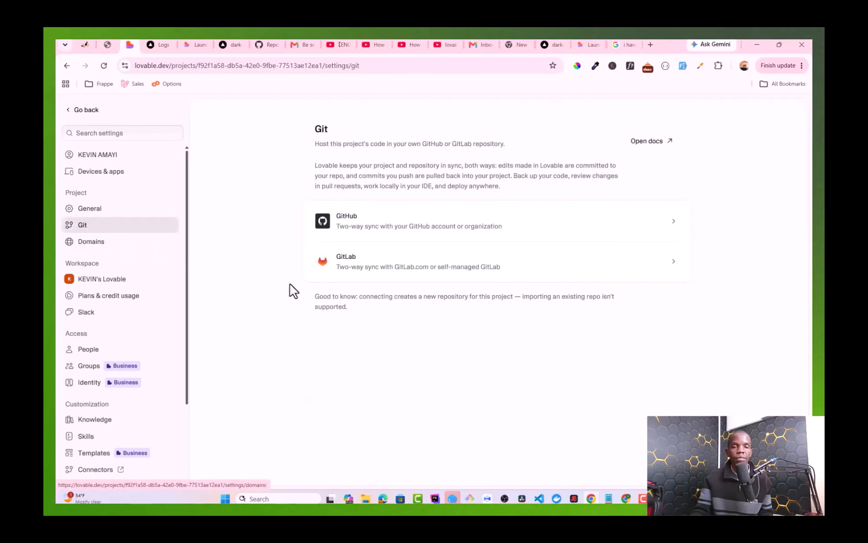
click(389, 231)
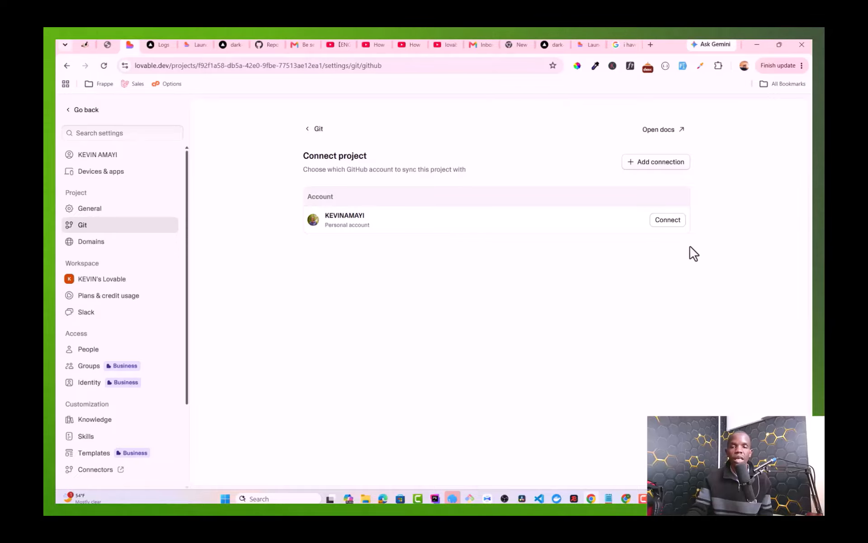
Step: Connect the personal GitHub account and select the dark-launch-ai-1d3ac5e9 repo name from the clone URL
click(683, 227)
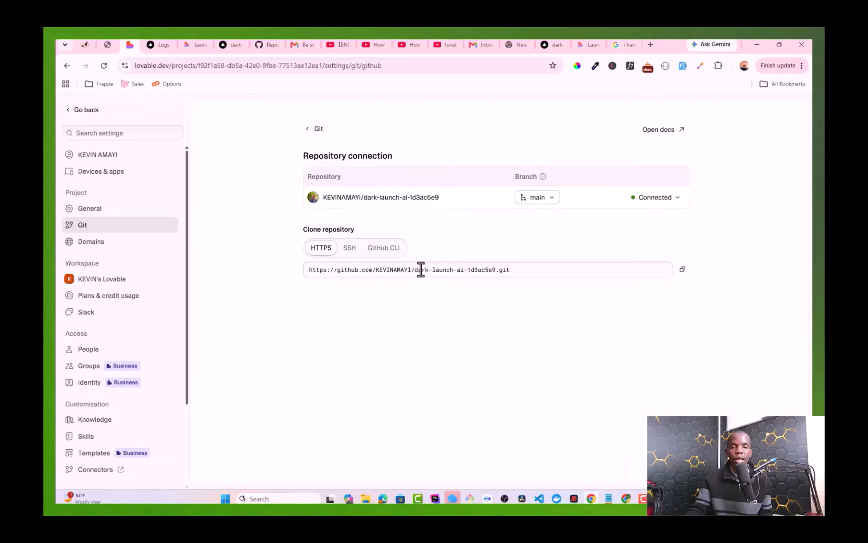
drag(414, 270, 495, 273)
key(ctrl+c)
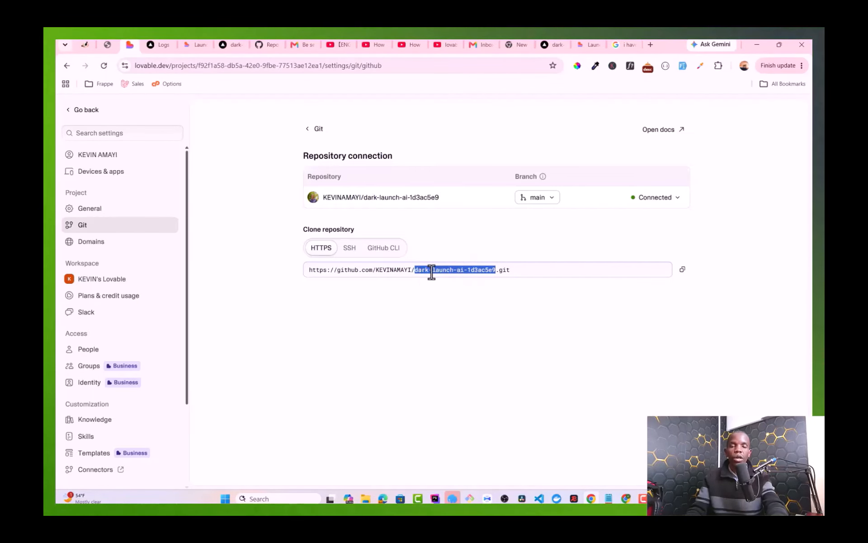
click(263, 46)
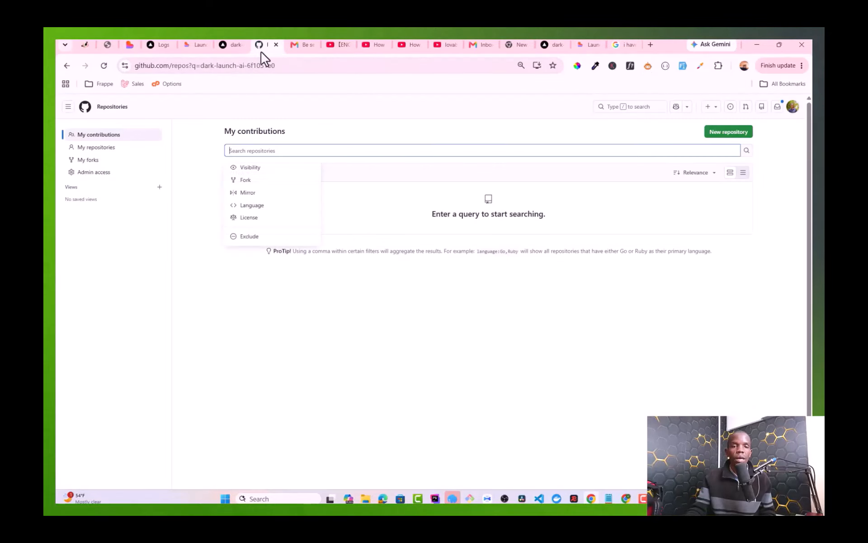
Step: Search your own GitHub repositories for the pasted name dark-launch-ai-1d3ac5e9
click(104, 70)
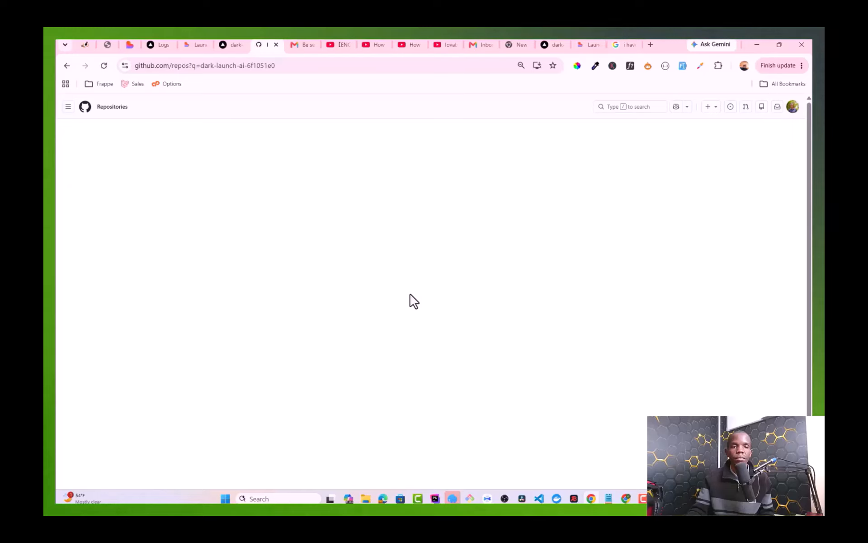
click(517, 150)
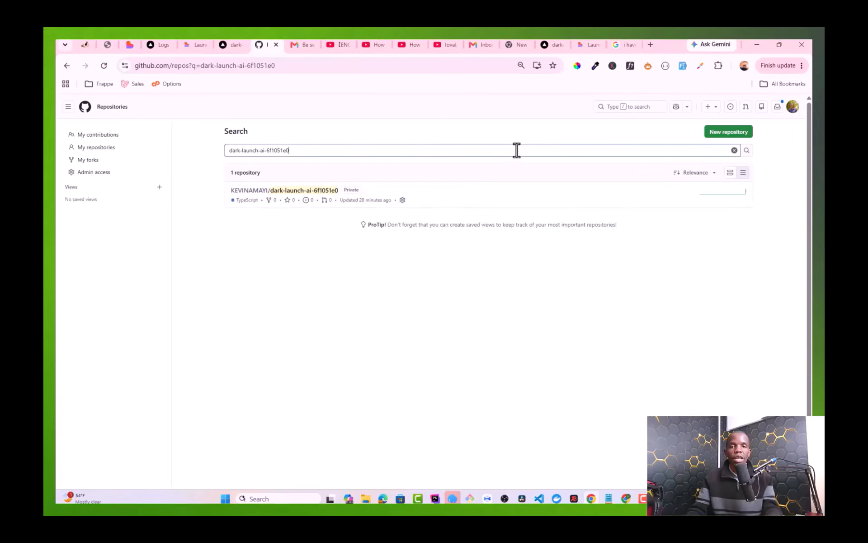
key(ctrl+v)
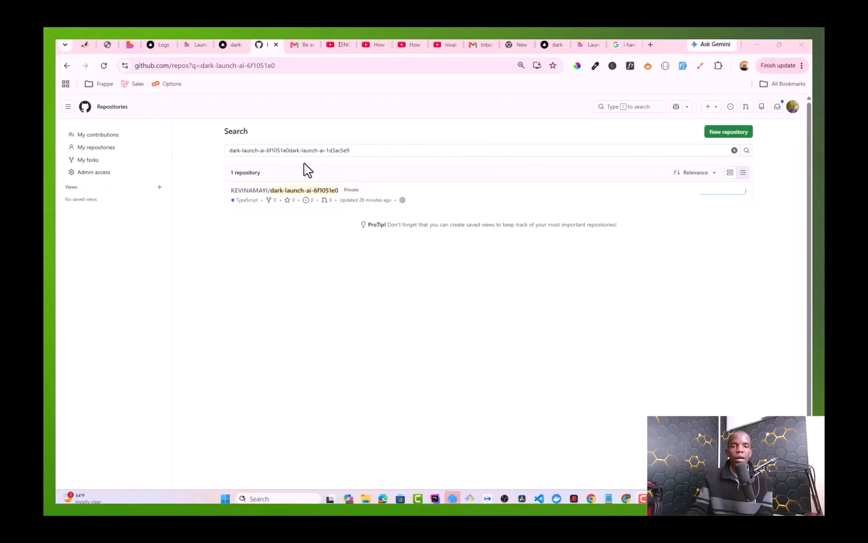
click(734, 150)
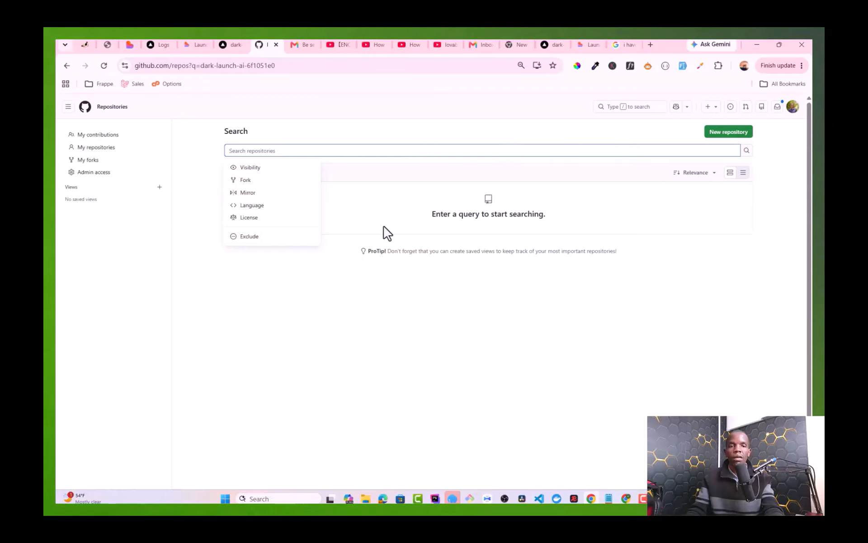
click(319, 267)
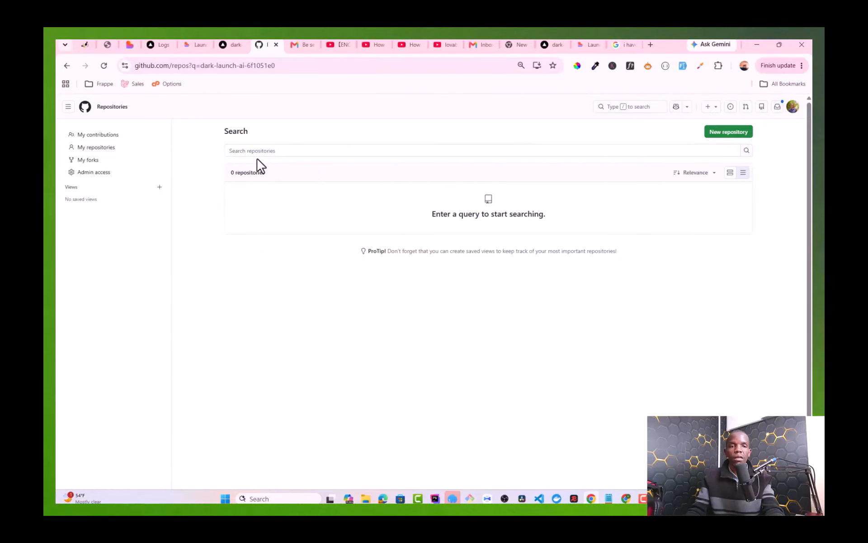
click(100, 153)
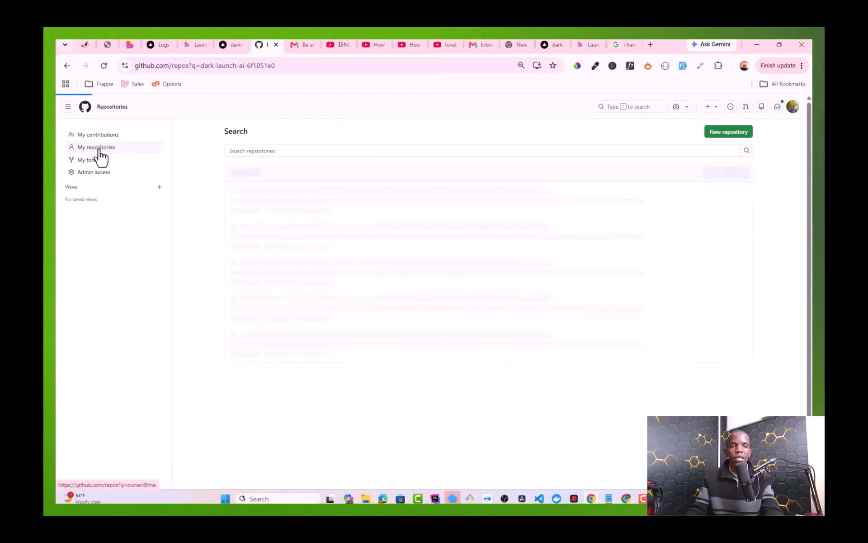
triple_click(298, 151)
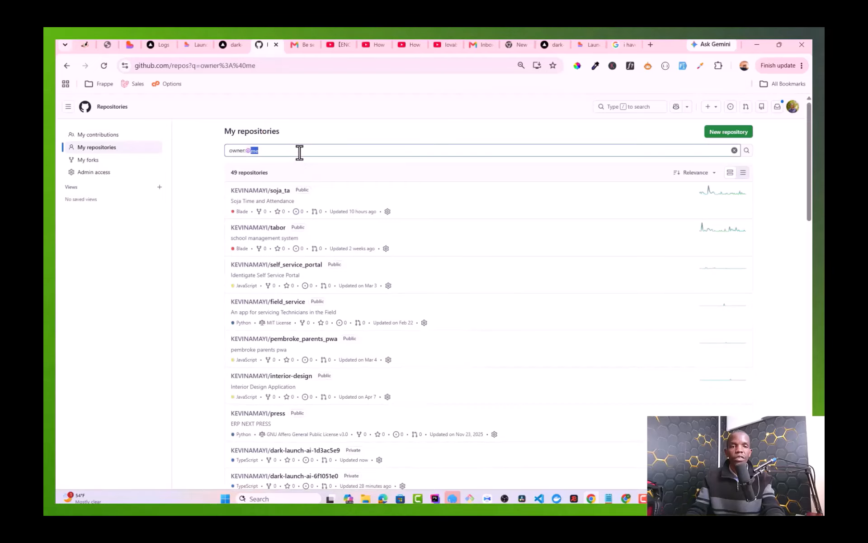
click(734, 150)
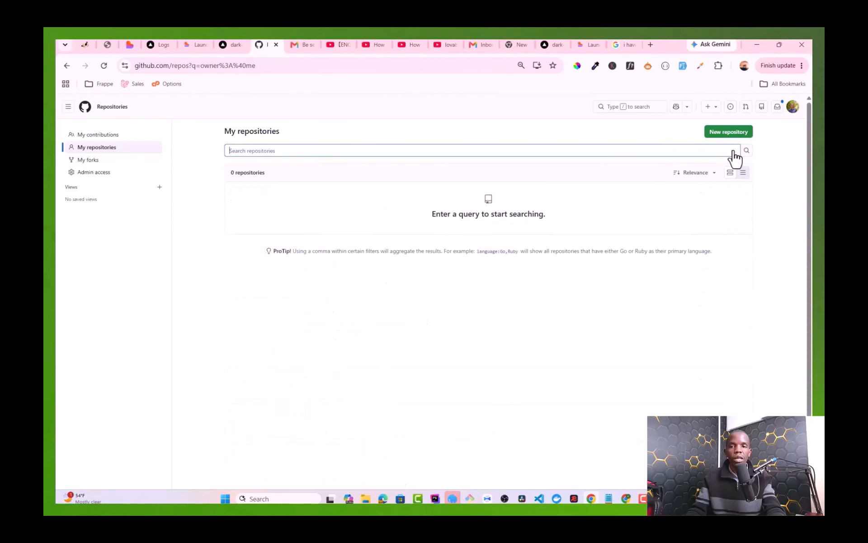
key(ctrl+v)
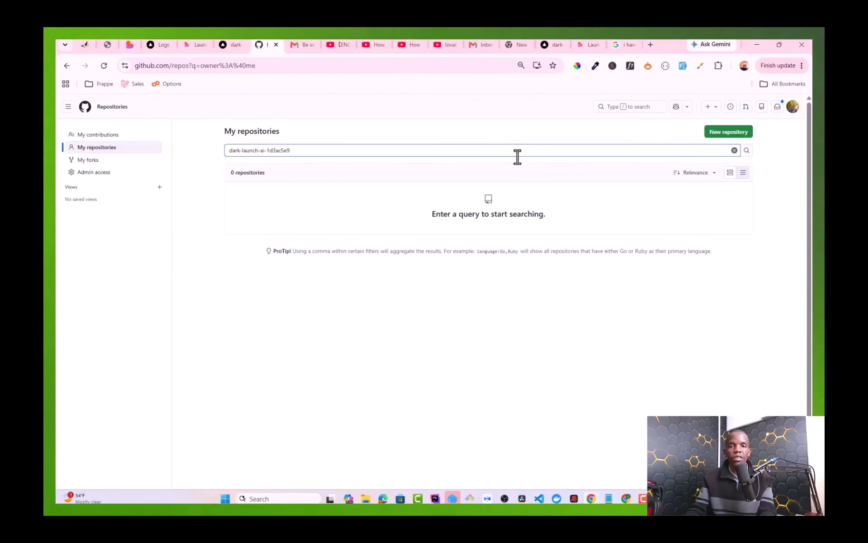
key(Return)
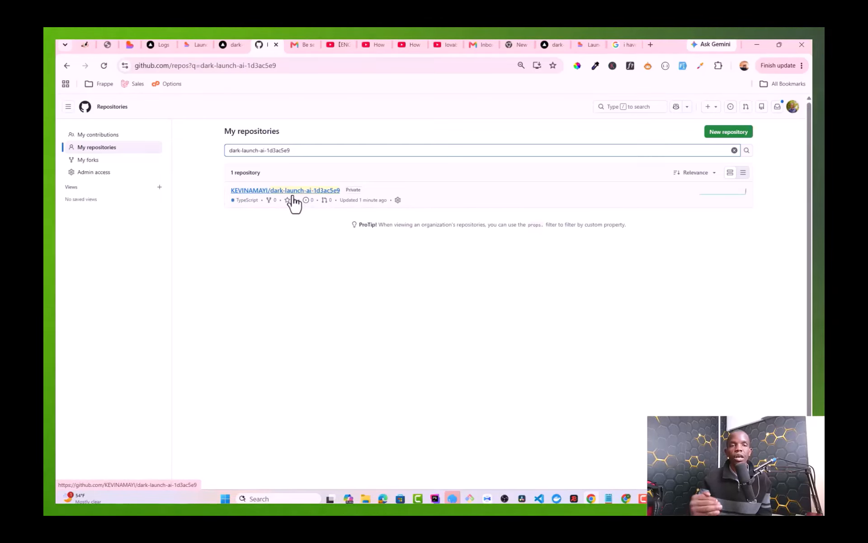
Step: Import the dark-launch-ai-1d3ac5e9 GitHub repository as a new Vercel project
click(234, 44)
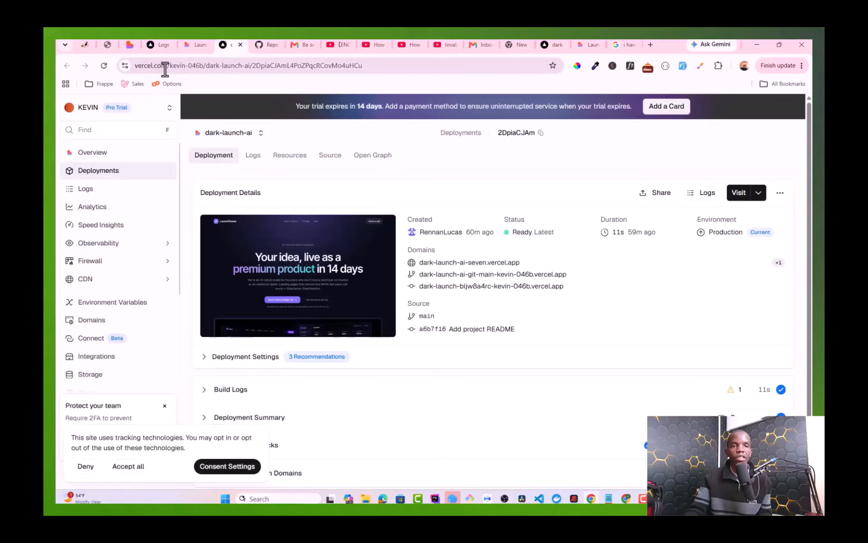
click(162, 67)
drag(146, 71, 138, 71)
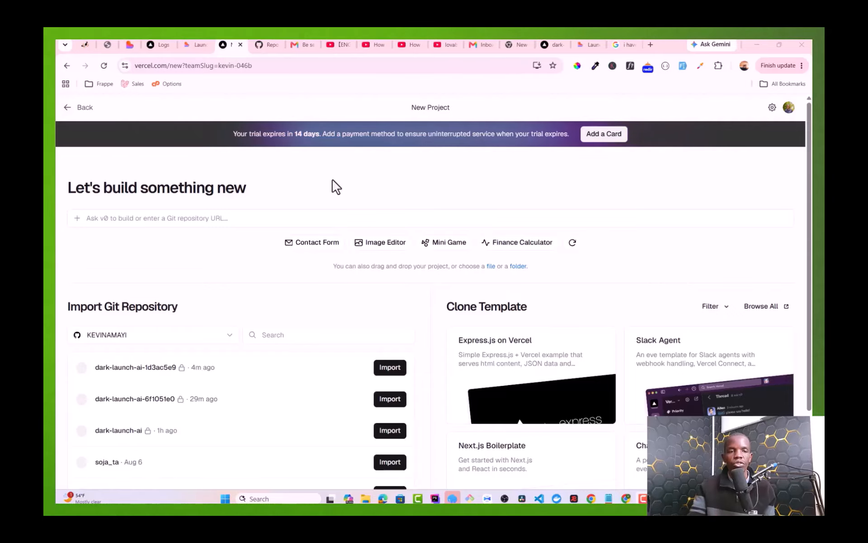
scroll(353, 235, down, 2)
scroll(358, 258, up, 2)
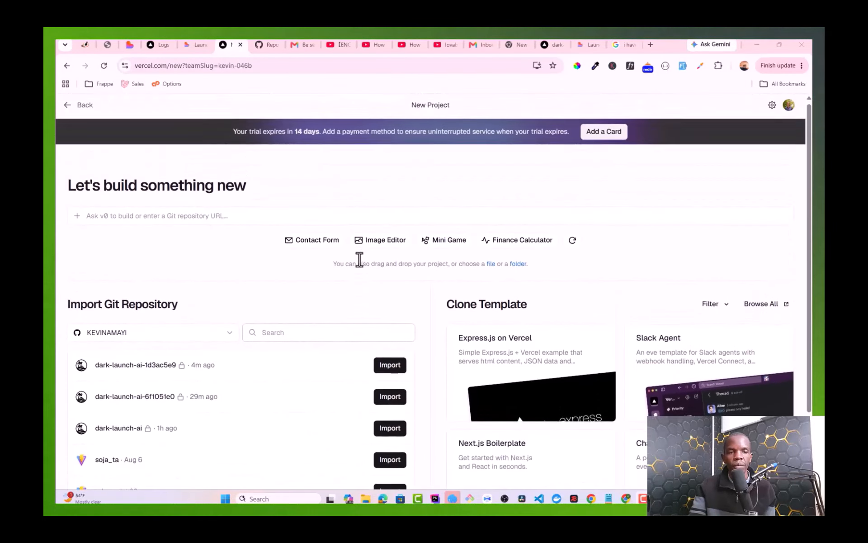
scroll(361, 263, down, 1)
scroll(150, 330, down, 1)
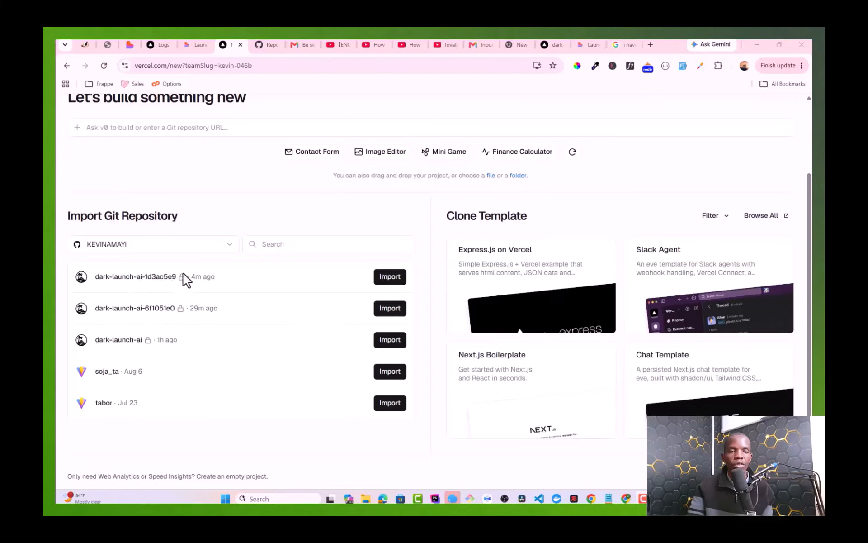
drag(173, 277, 98, 278)
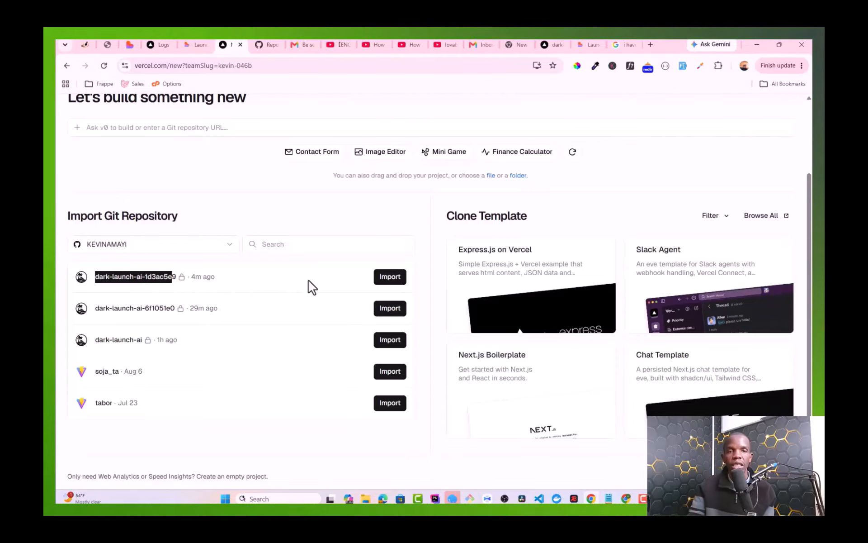
click(385, 283)
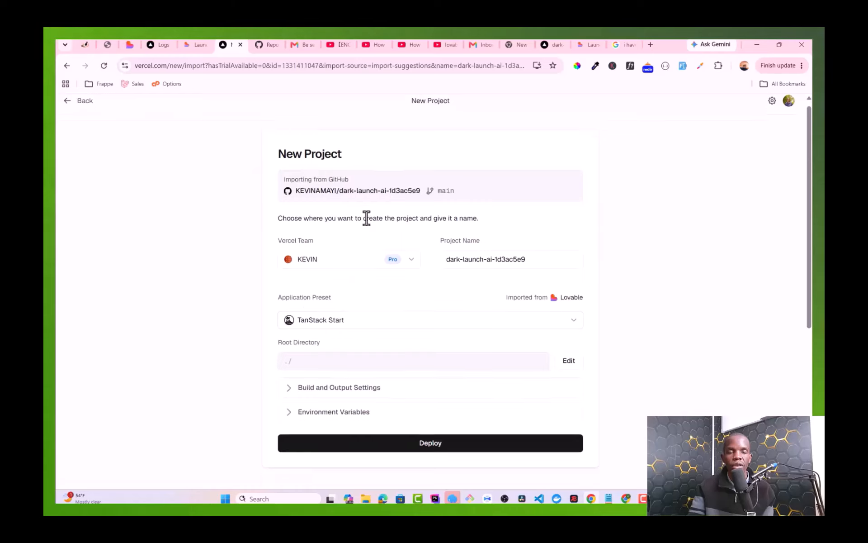
scroll(369, 226, down, 5)
Step: Deploy the project, skip the two-factor security setup, and continue to its dashboard overview
click(368, 259)
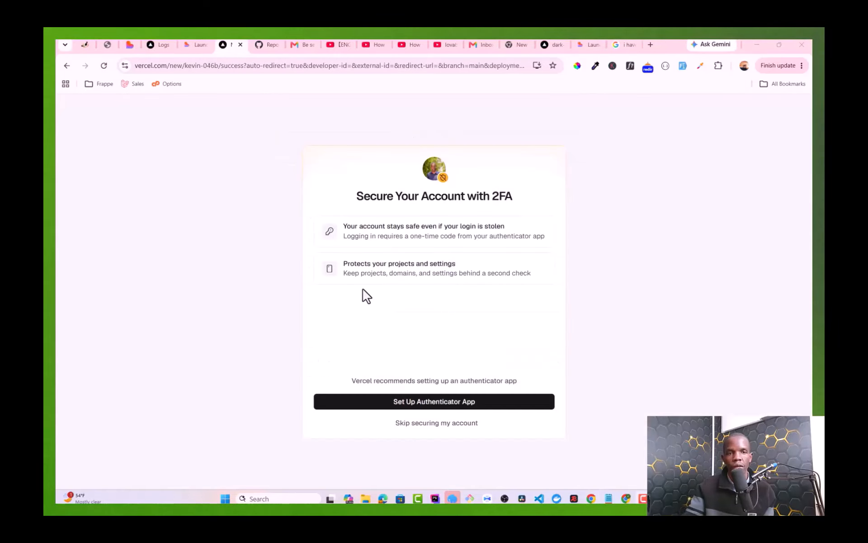
click(407, 427)
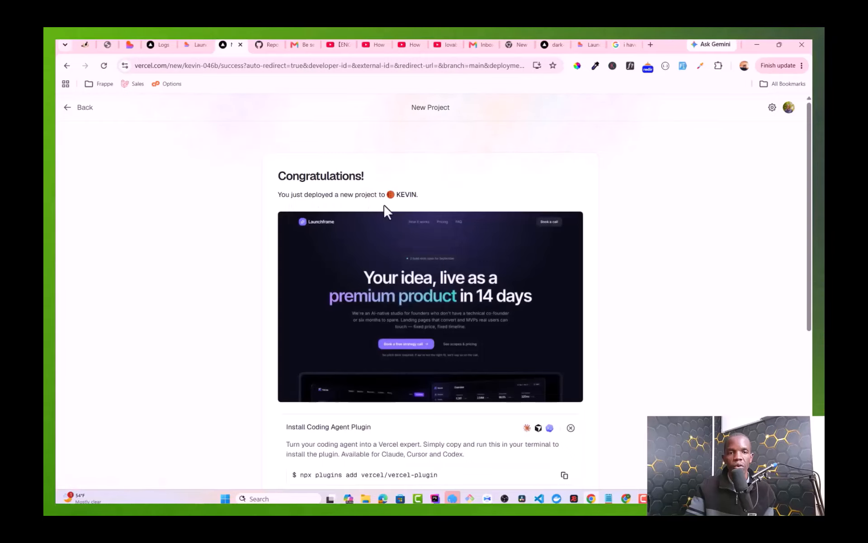
scroll(409, 242, down, 4)
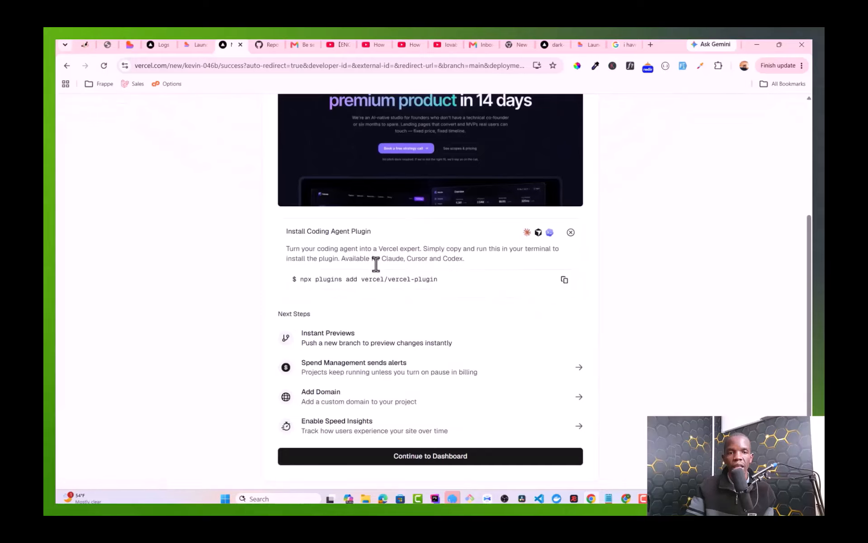
scroll(376, 267, down, 1)
scroll(378, 270, up, 3)
scroll(382, 276, down, 3)
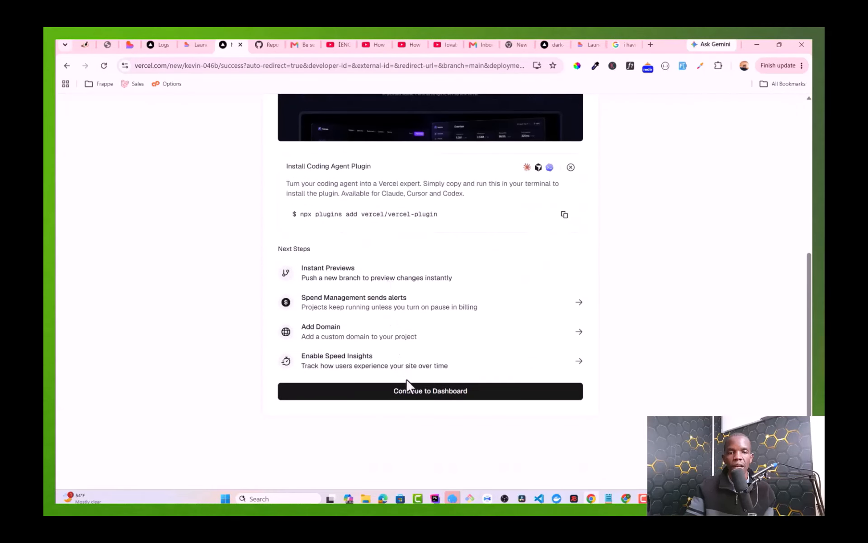
click(409, 396)
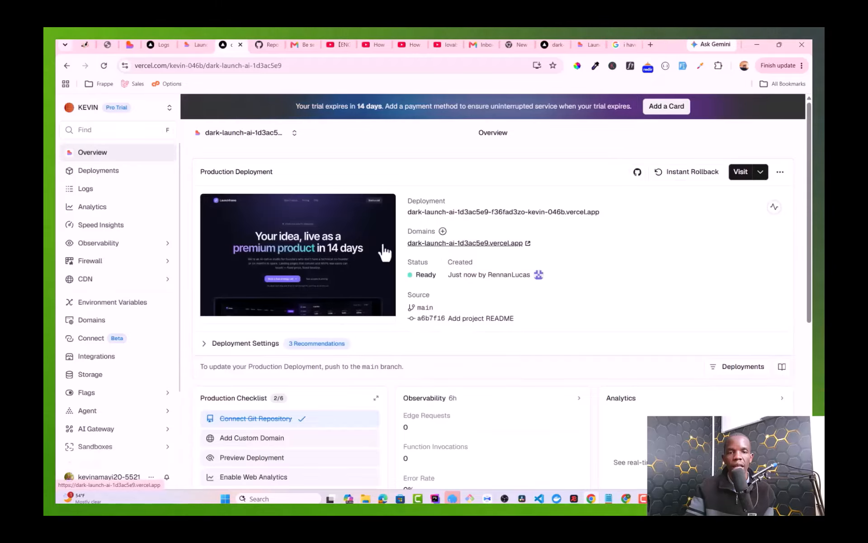
Step: Open the live dark-launch-ai-1d3ac5e9.vercel.app site and scroll down to its enquiry form
click(446, 244)
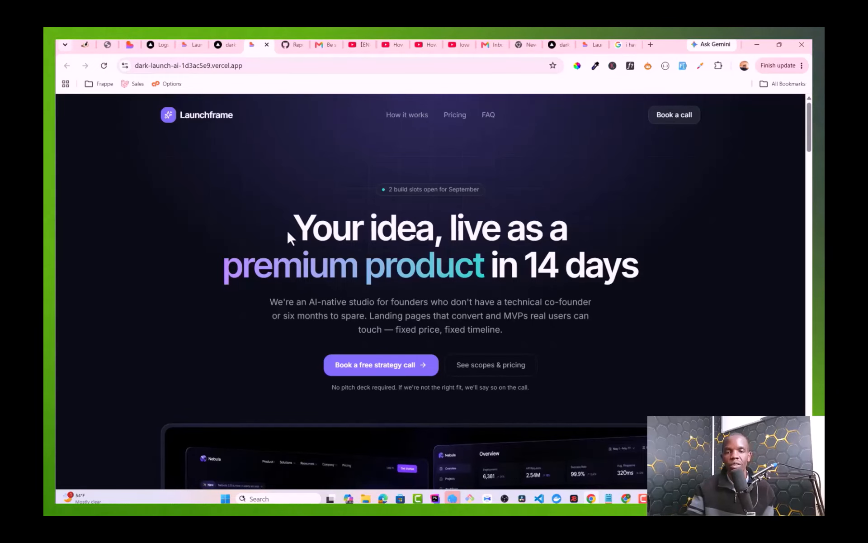
scroll(296, 266, down, 1)
scroll(296, 267, down, 20)
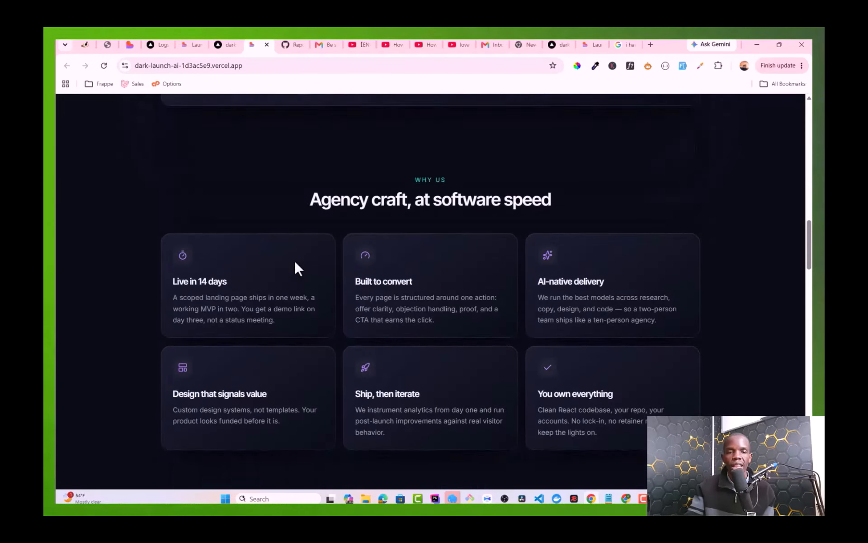
scroll(295, 262, down, 20)
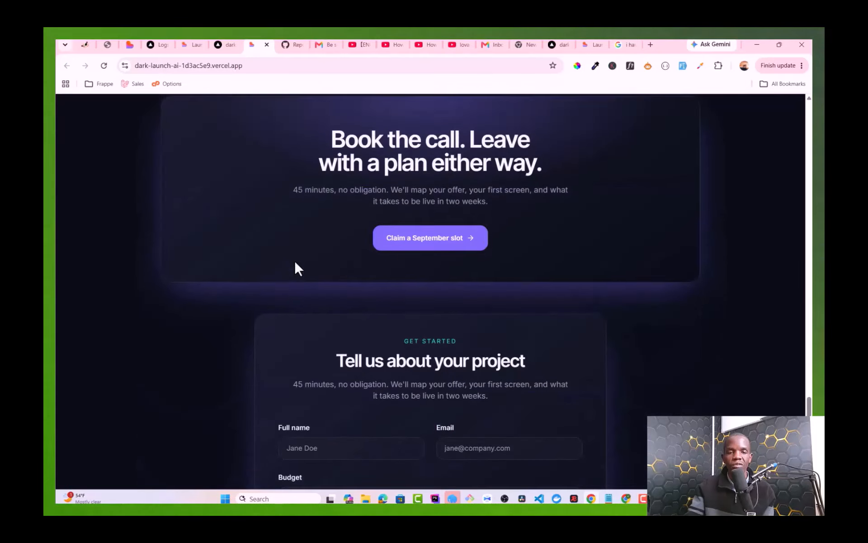
scroll(295, 263, up, 4)
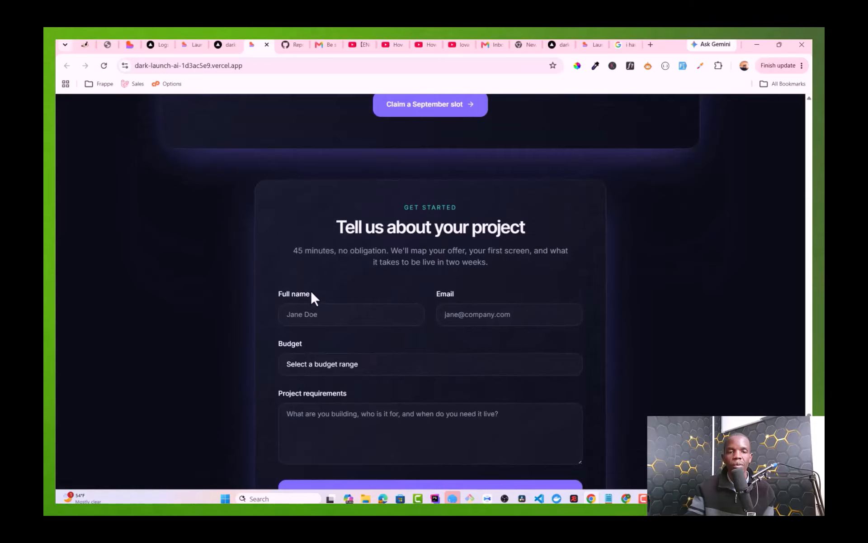
scroll(311, 297, down, 3)
Step: Autofill the name and email fields, then change the email to a different address
click(331, 218)
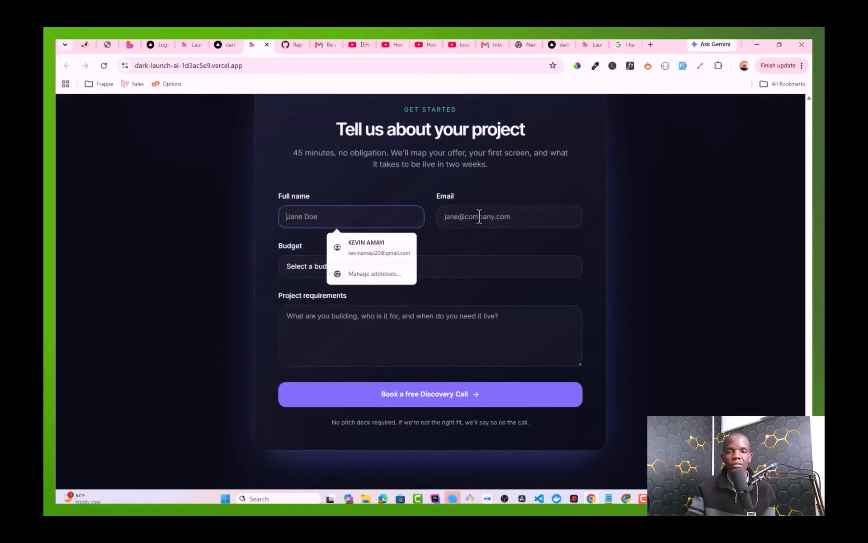
click(342, 249)
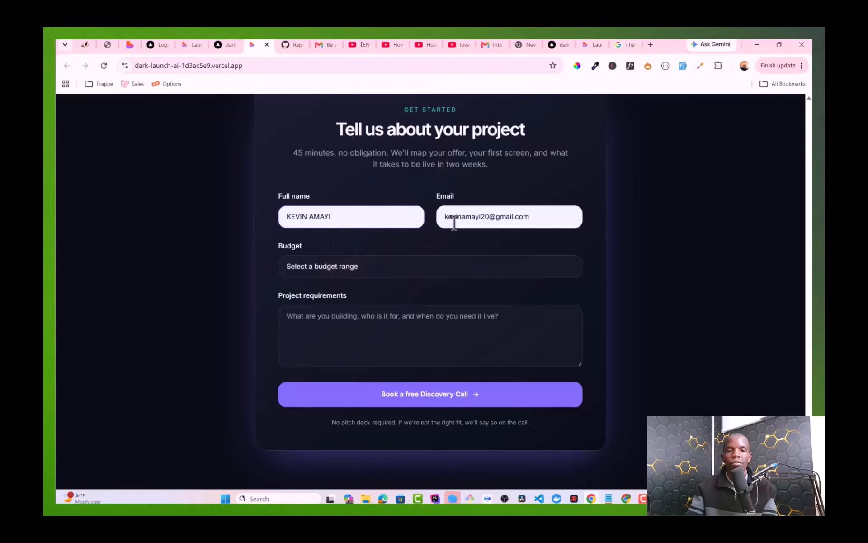
click(482, 217)
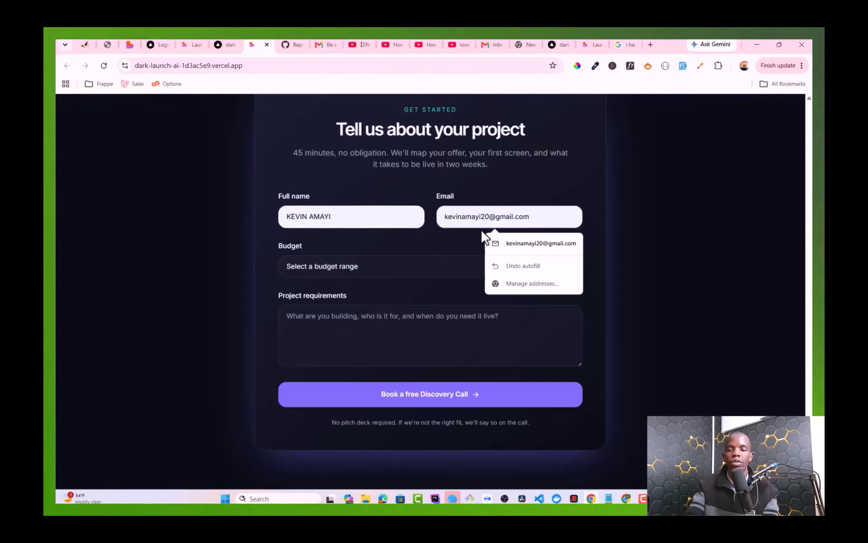
key(BackSpace)
key(BackSpace)
key(BackSpace)
key(BackSpace)
key(BackSpace)
key(BackSpace)
key(BackSpace)
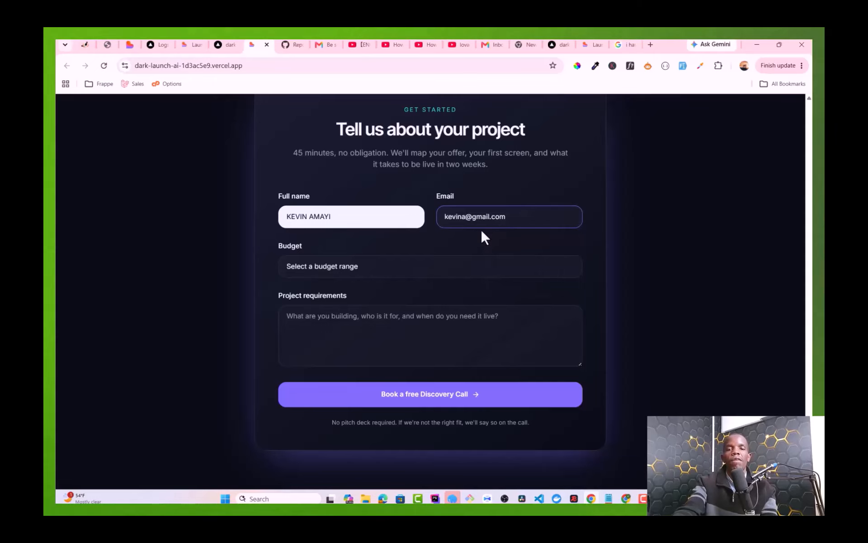
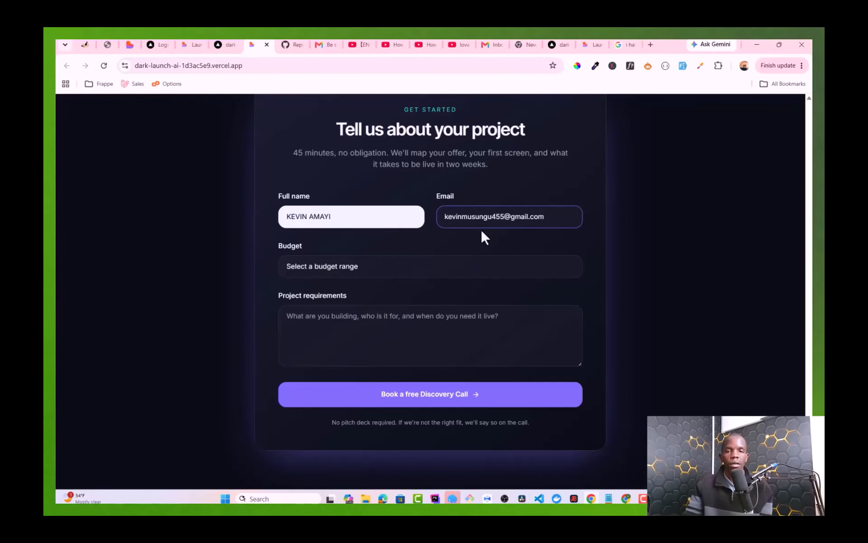
Step: Choose the $3000–5000 USD budget, enter 'Test Deployment' as requirements, and submit the form
click(344, 274)
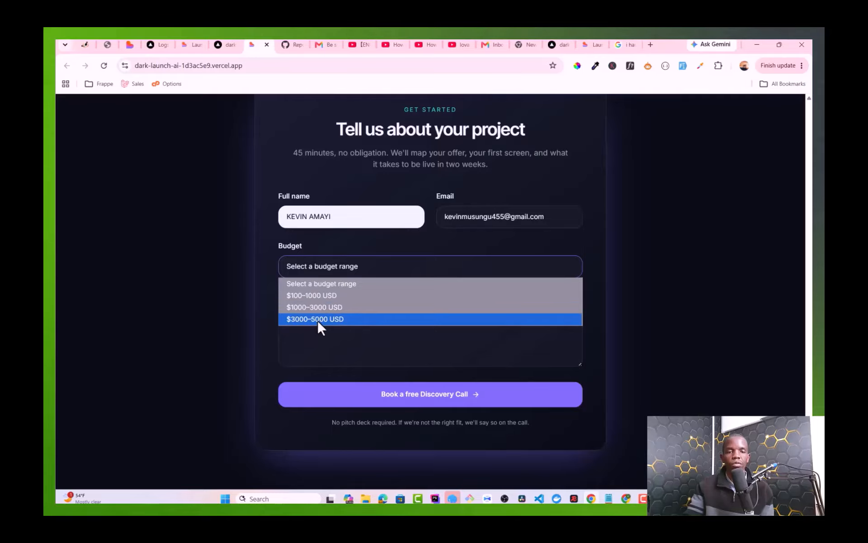
click(317, 319)
click(326, 319)
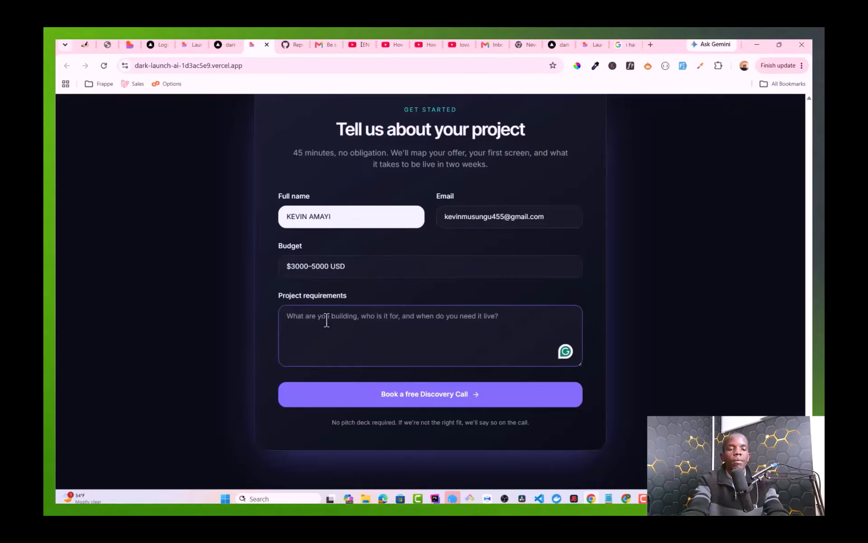
text(Test Deploym)
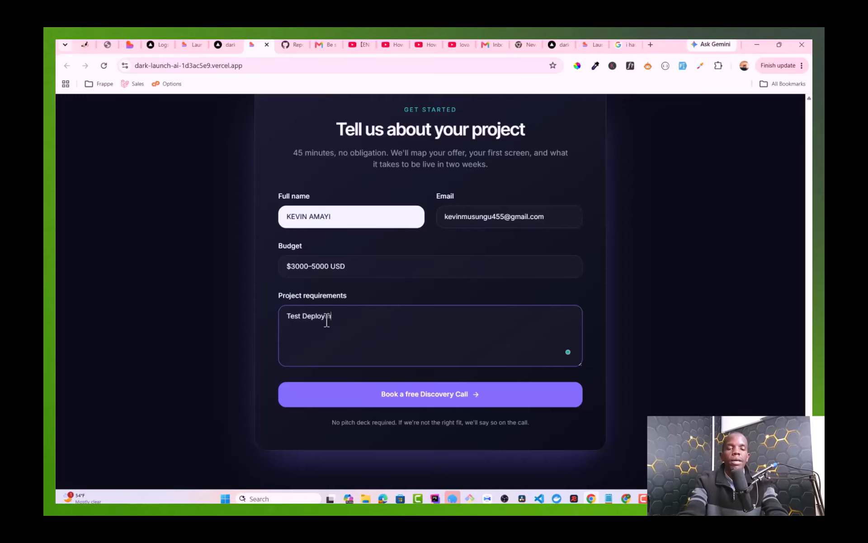
text(e)
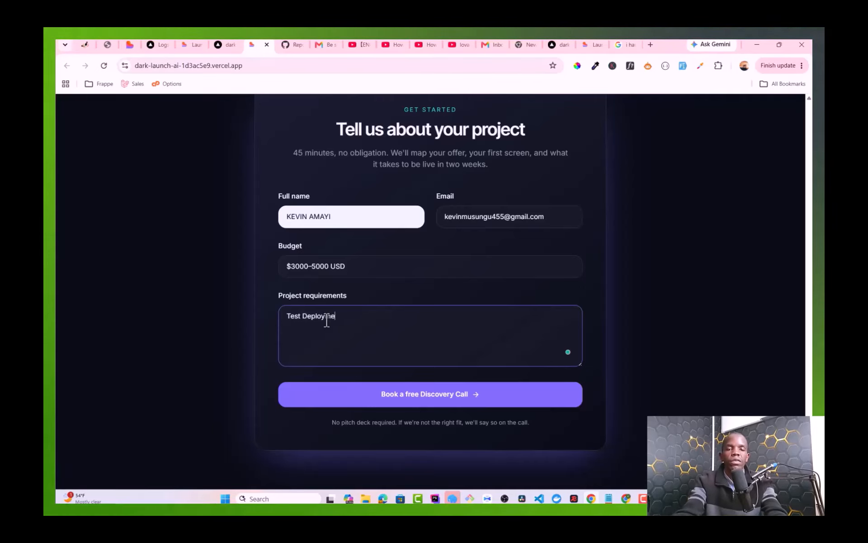
text(nt)
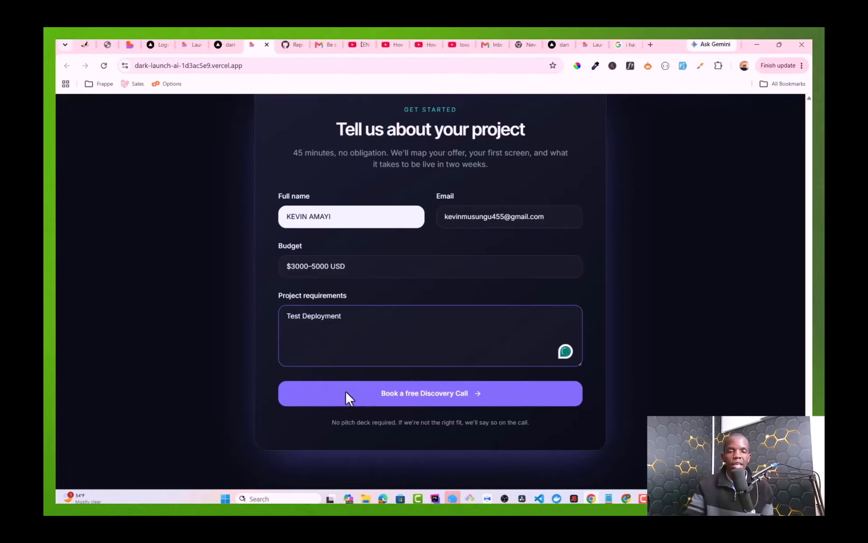
click(345, 389)
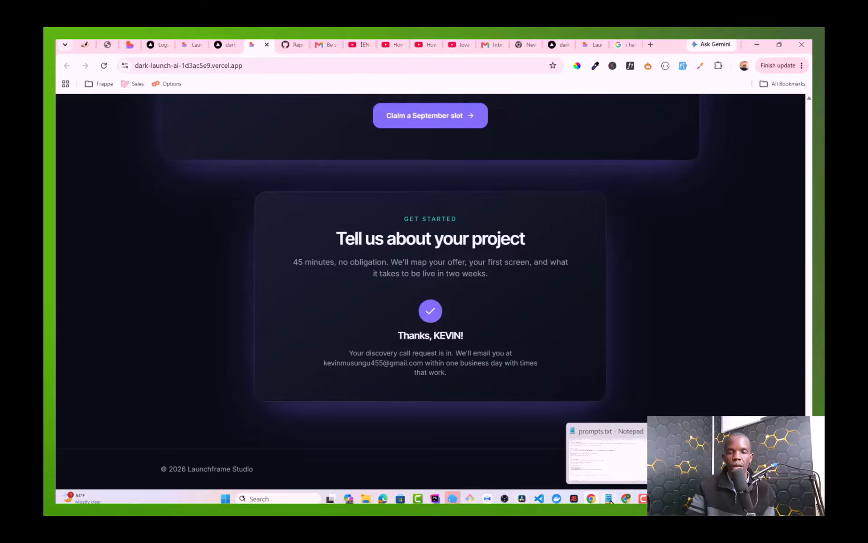
Step: Reload both Gmail inboxes to check for the new n8n reply and lead alert emails
click(626, 498)
scroll(275, 236, up, 1)
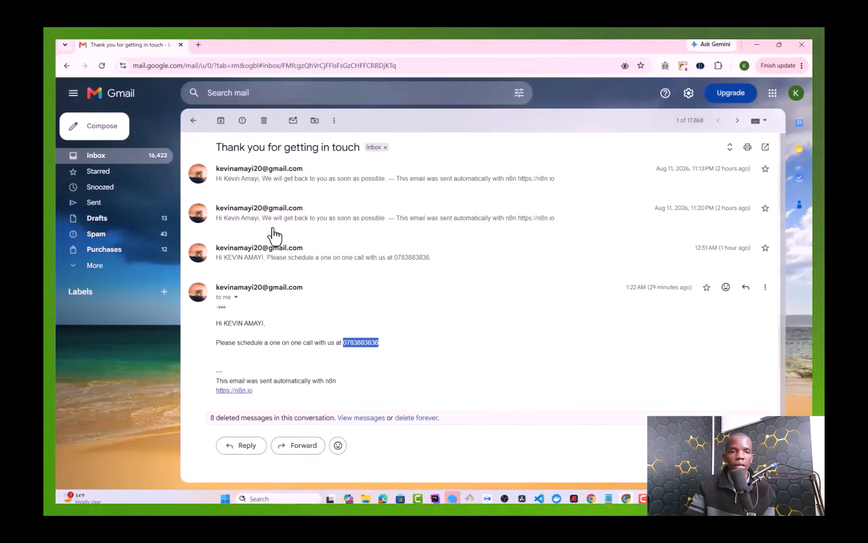
click(98, 155)
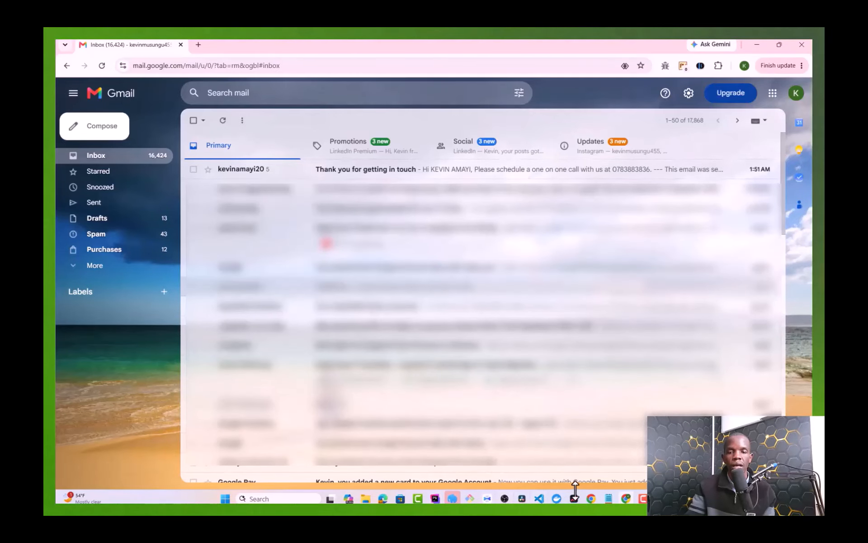
click(592, 457)
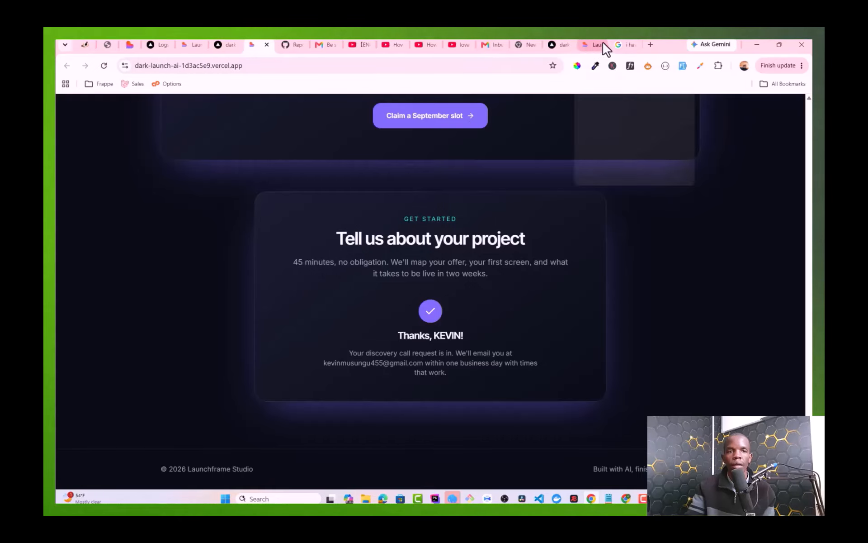
click(321, 44)
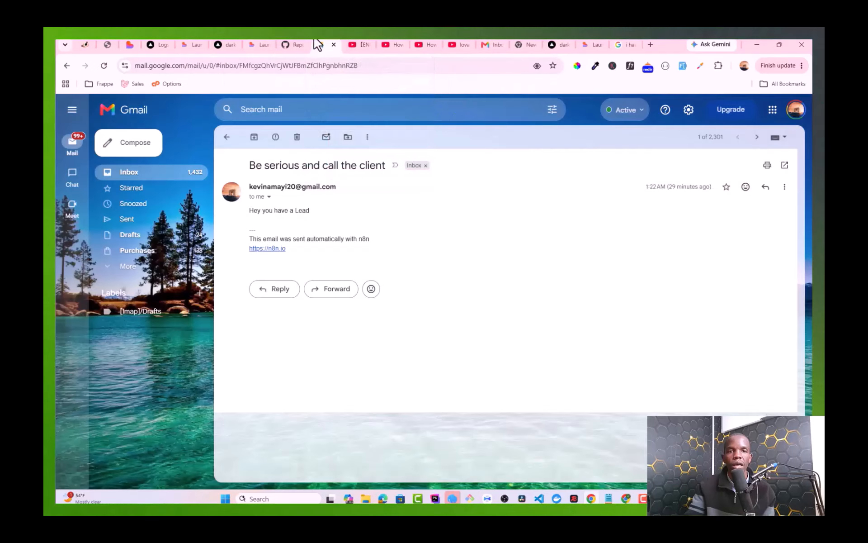
click(142, 174)
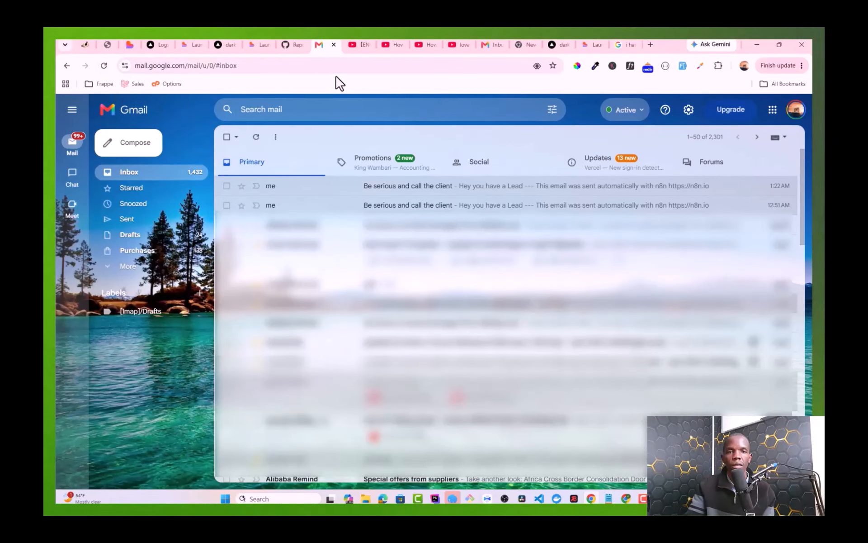
key(F5)
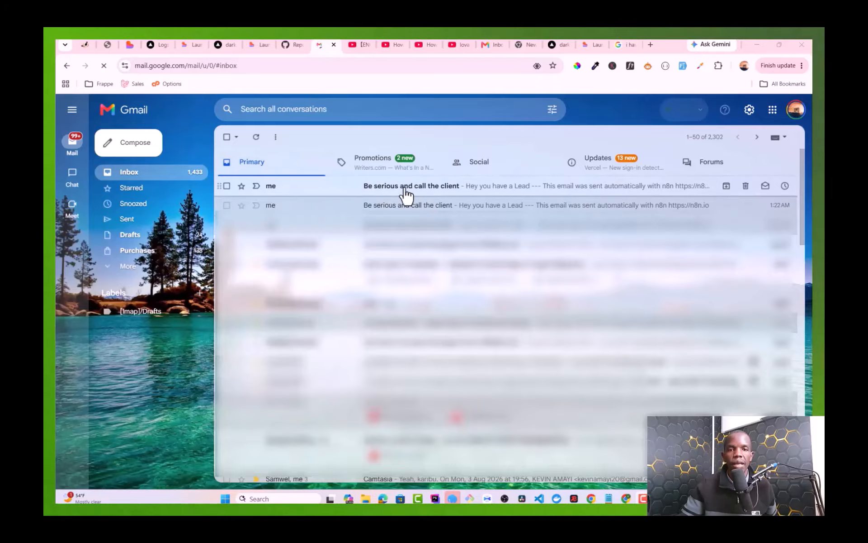